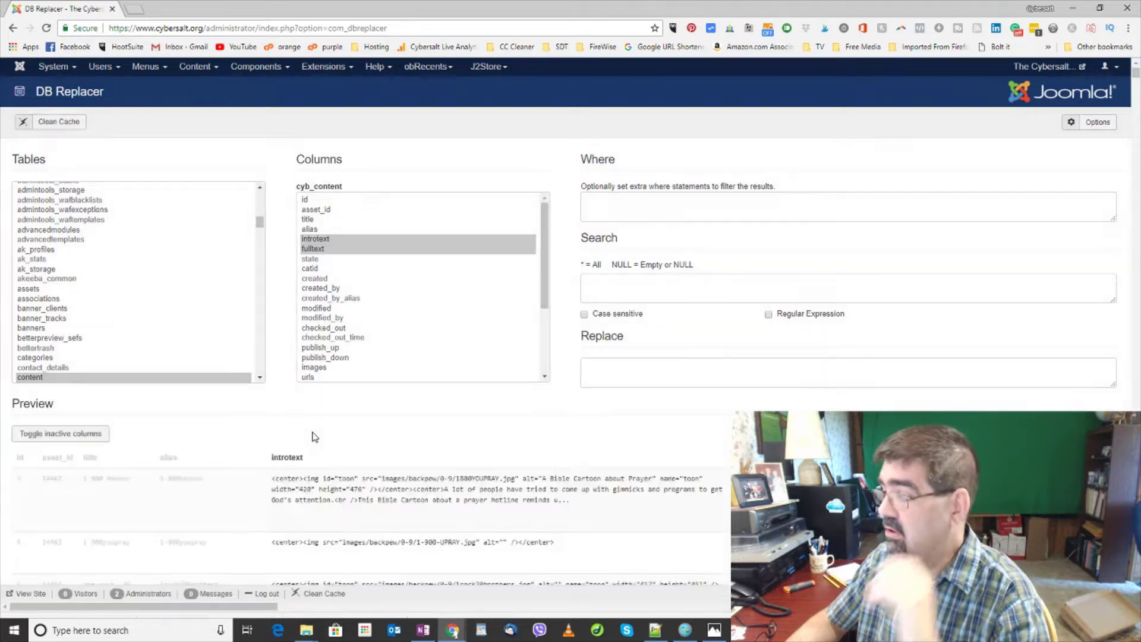
# Install the DB Replacer extension on the site by uploading its package file
pyautogui.click(322, 67)
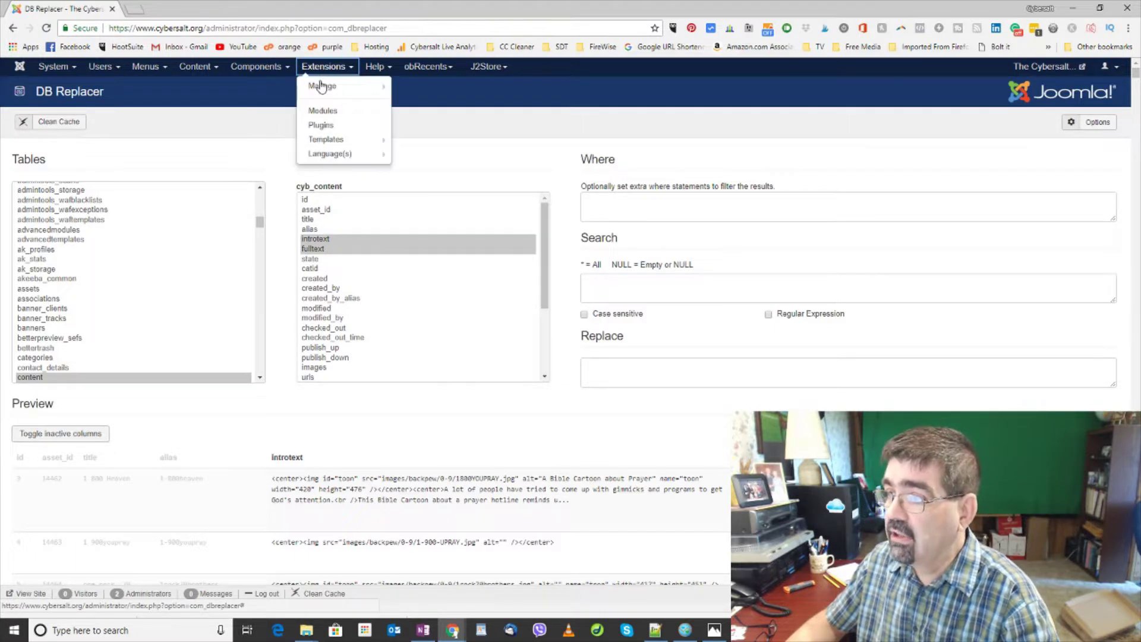
pyautogui.moveTo(324, 86)
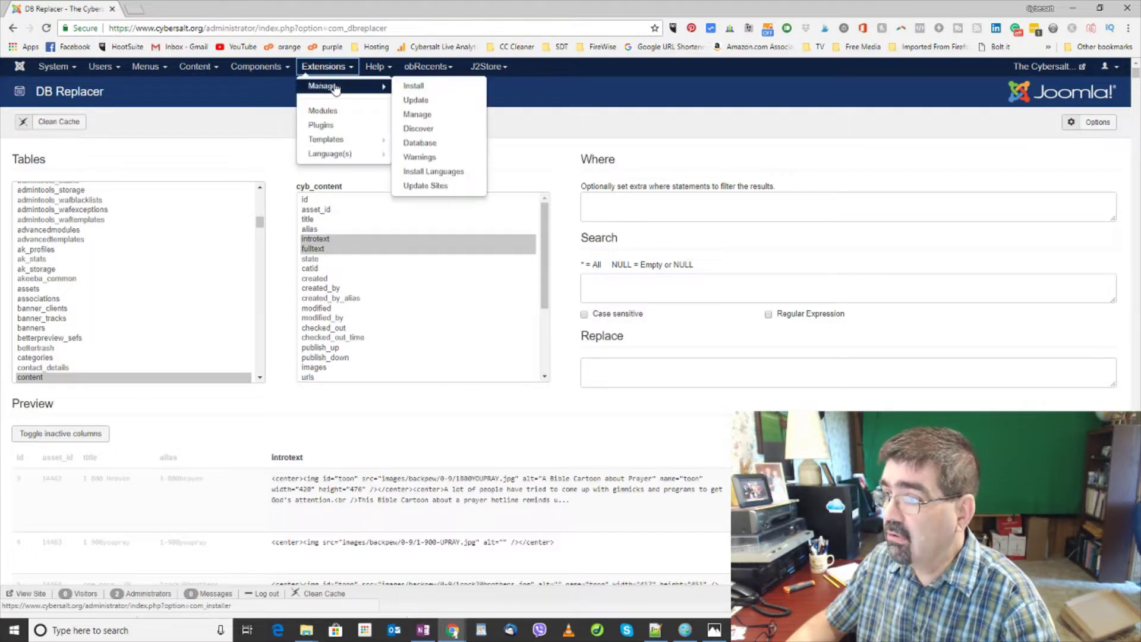
pyautogui.click(412, 88)
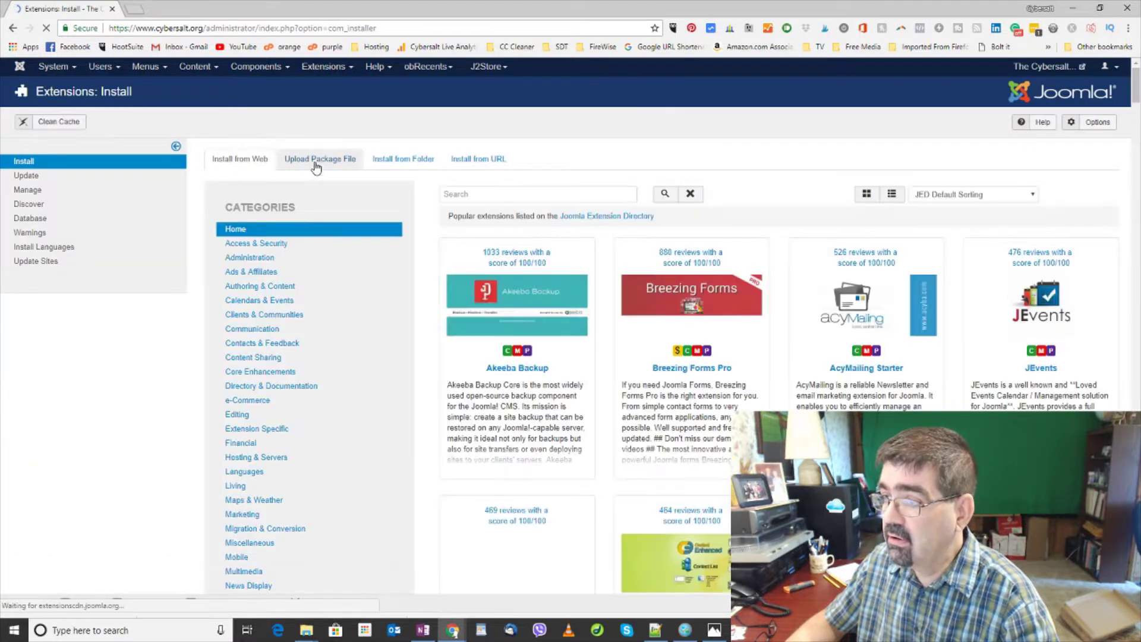
pyautogui.click(315, 161)
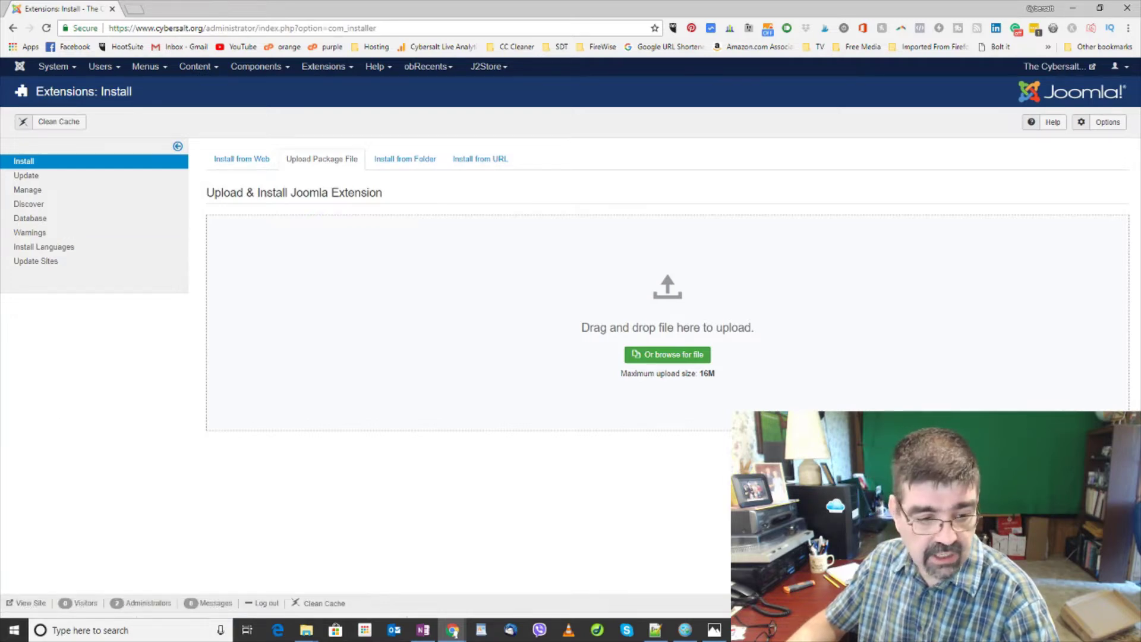
pyautogui.click(452, 630)
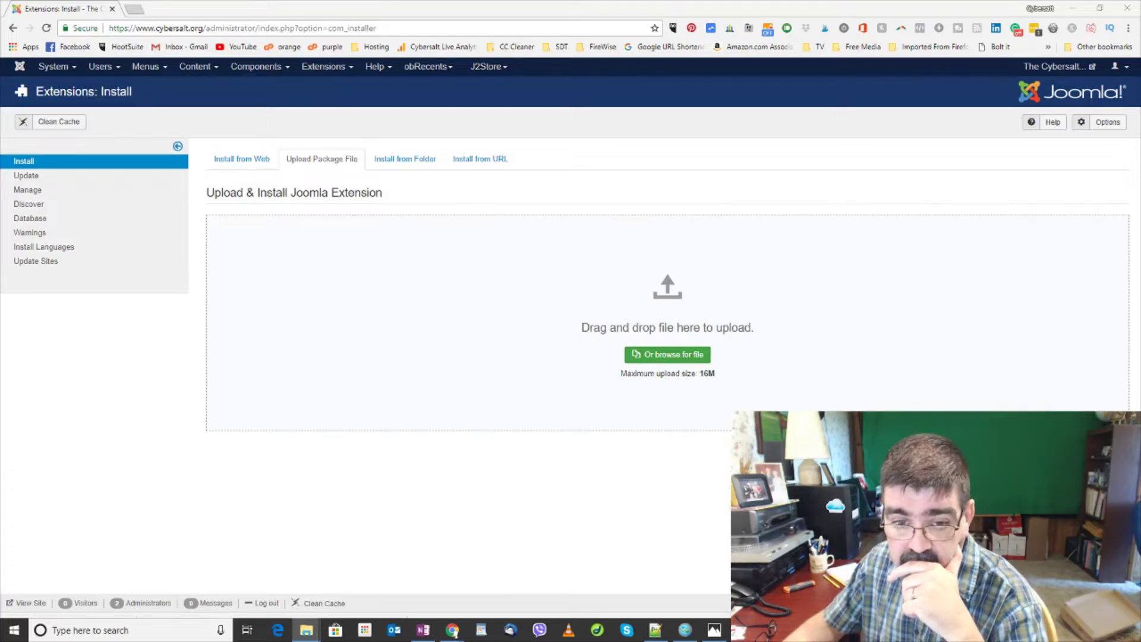
pyautogui.moveTo(0, 351); pyautogui.dragTo(615, 351)
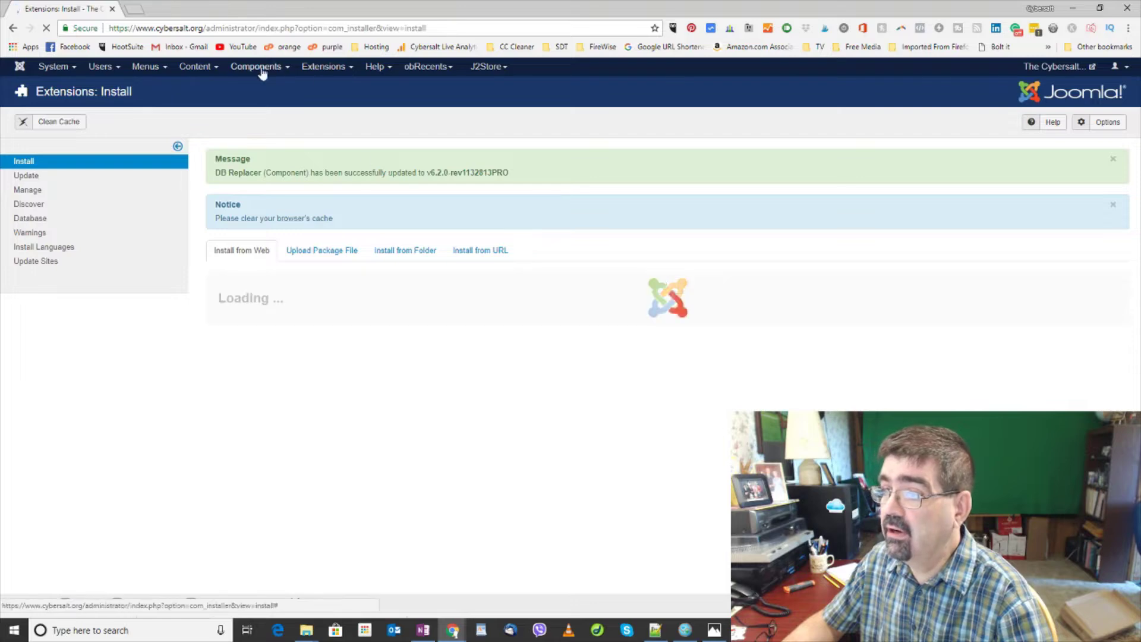
# Clean the site cache and reopen the Regular Labs DB Replacer component with an empty Where filter
pyautogui.click(45, 123)
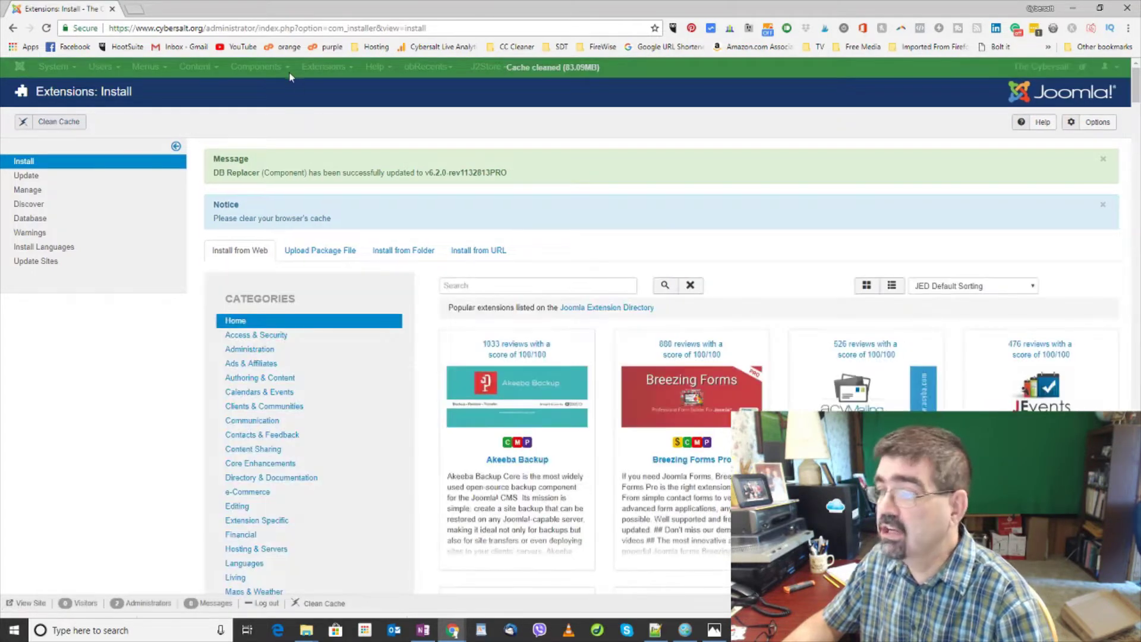
pyautogui.click(243, 70)
pyautogui.moveTo(307, 329)
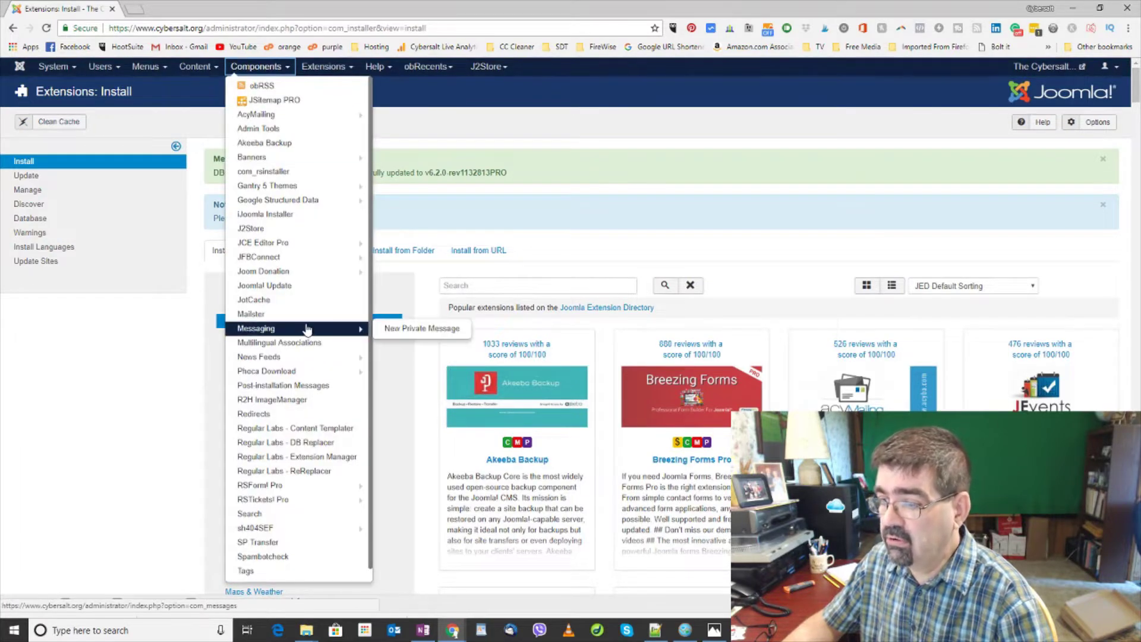
pyautogui.click(309, 442)
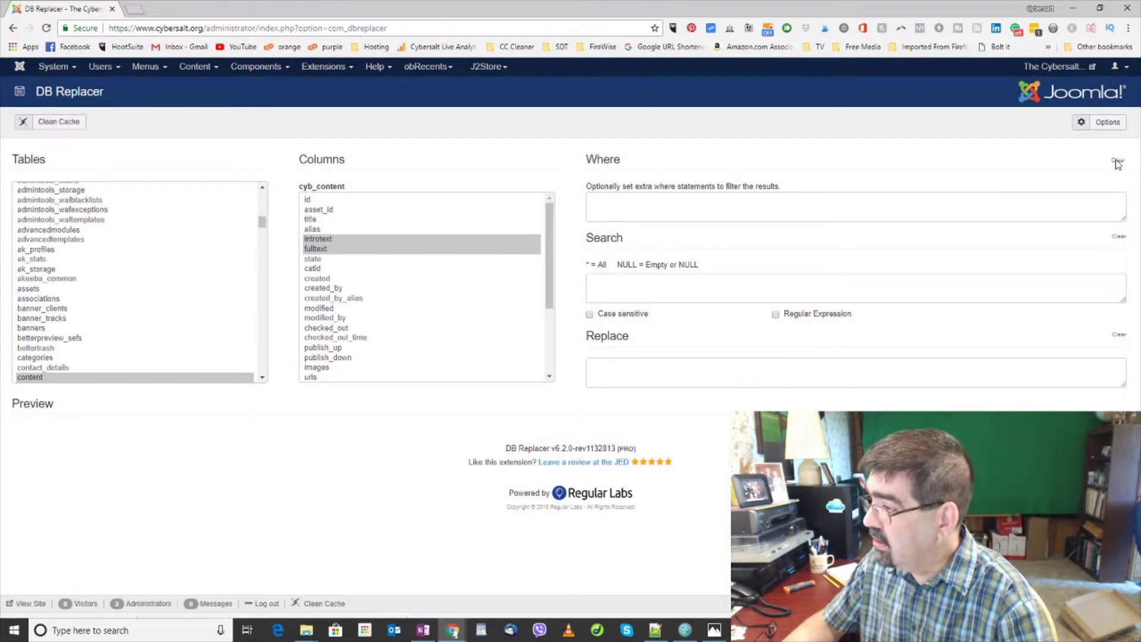
pyautogui.click(1118, 161)
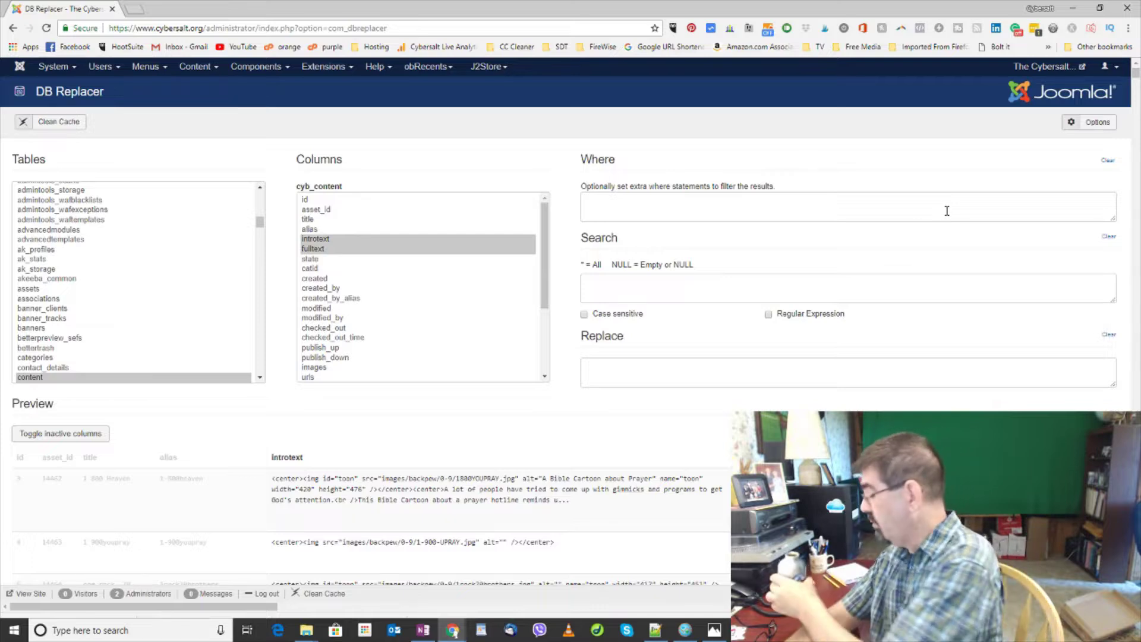
# Open the site's Articles list in a new browser tab and switch to it
pyautogui.click(191, 67)
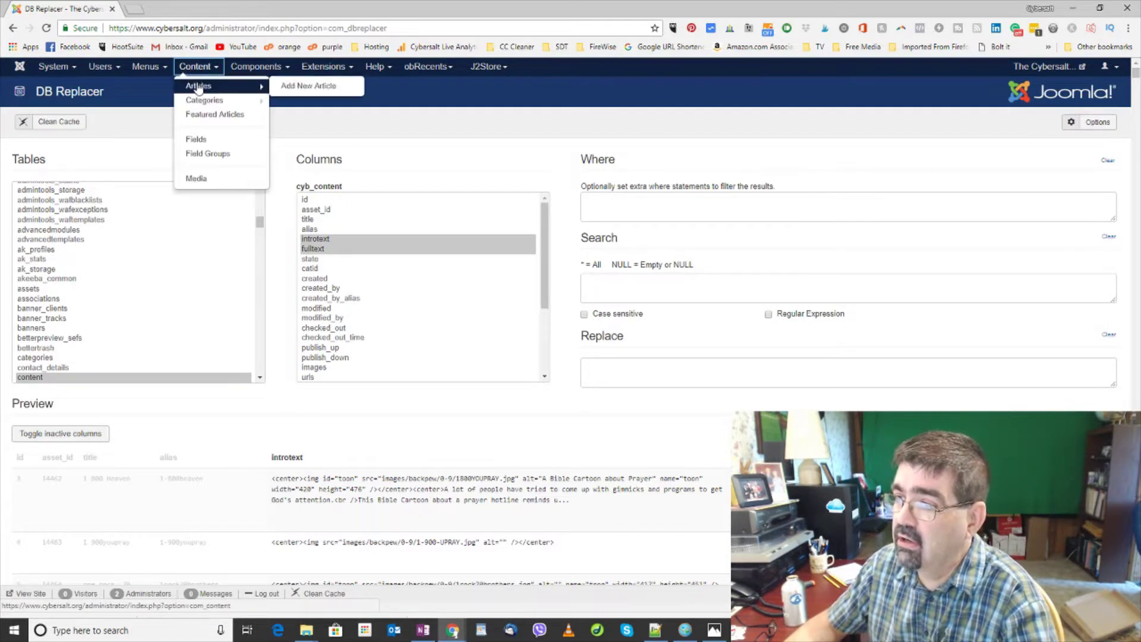
pyautogui.rightClick(215, 86)
pyautogui.click(250, 91)
pyautogui.click(153, 9)
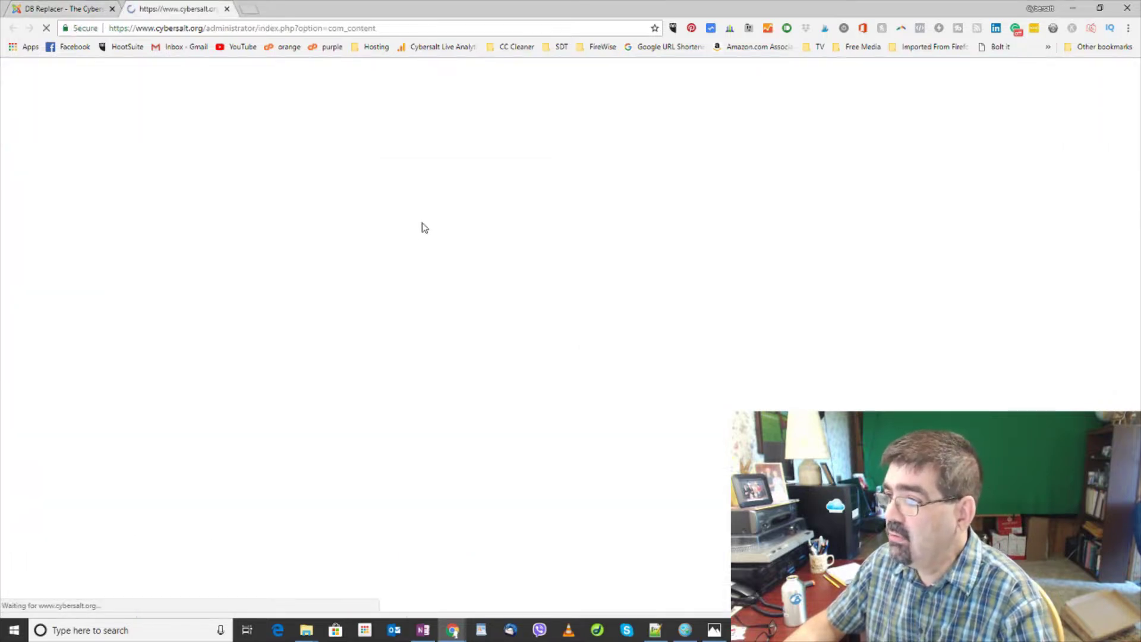
# Filter the article list by the God's Penman category and sort it by ID in ascending order
pyautogui.click(397, 157)
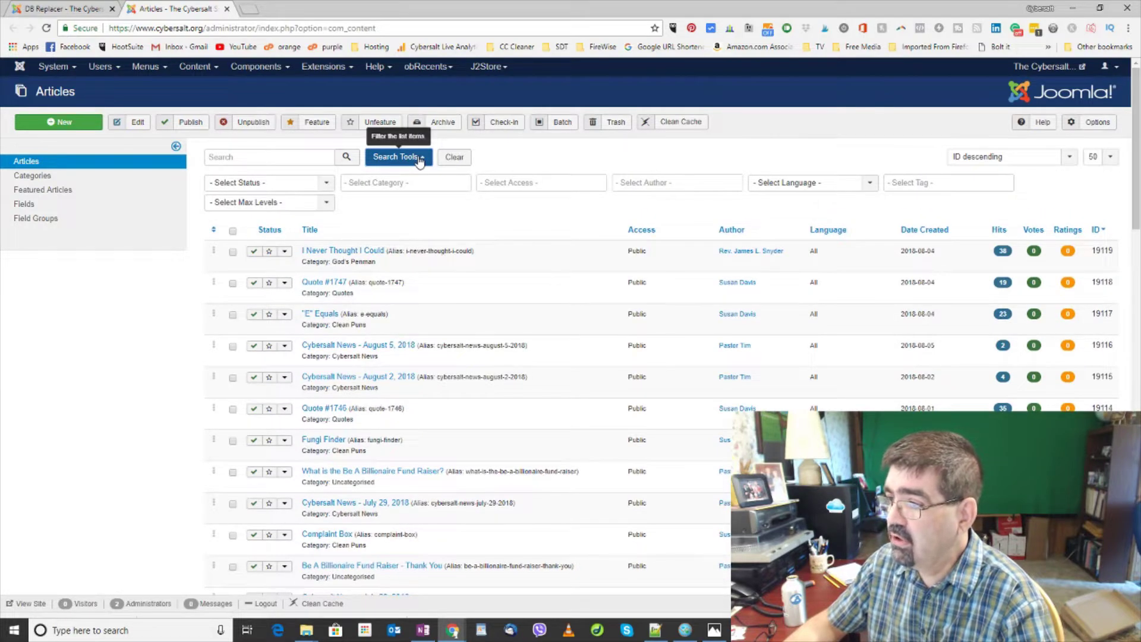
pyautogui.click(379, 184)
pyautogui.write('god')
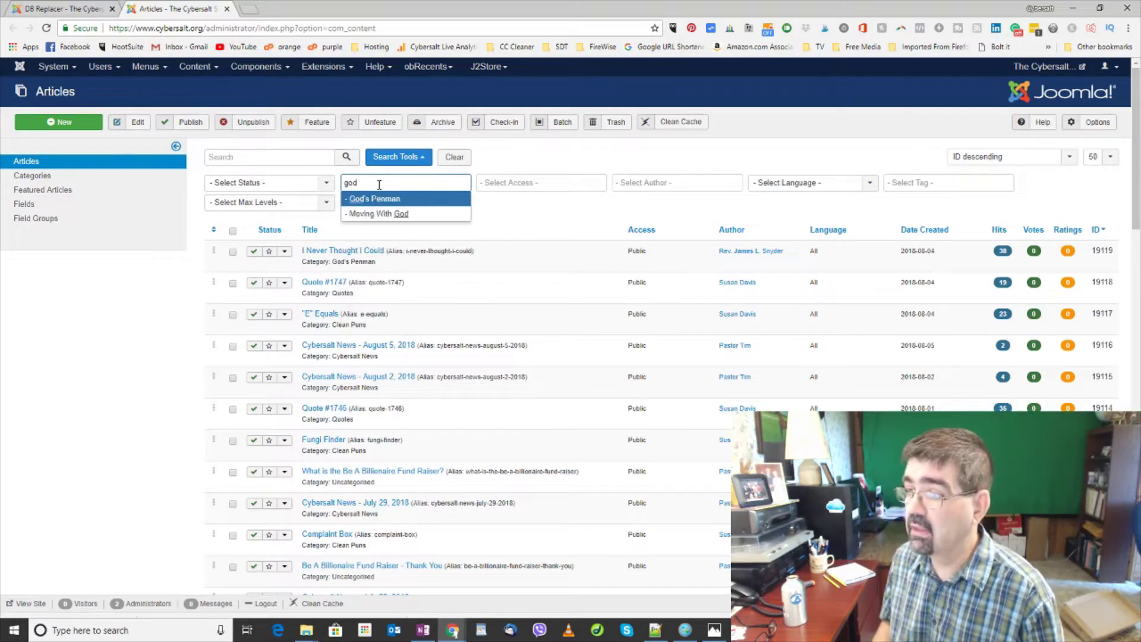
pyautogui.press('Return')
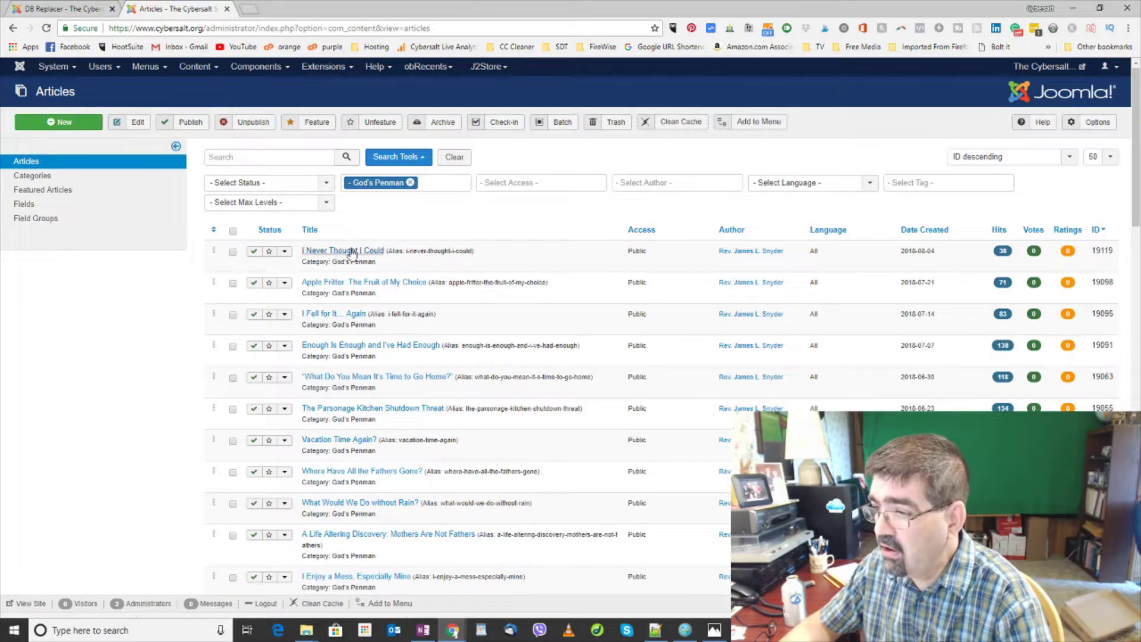
pyautogui.click(1097, 232)
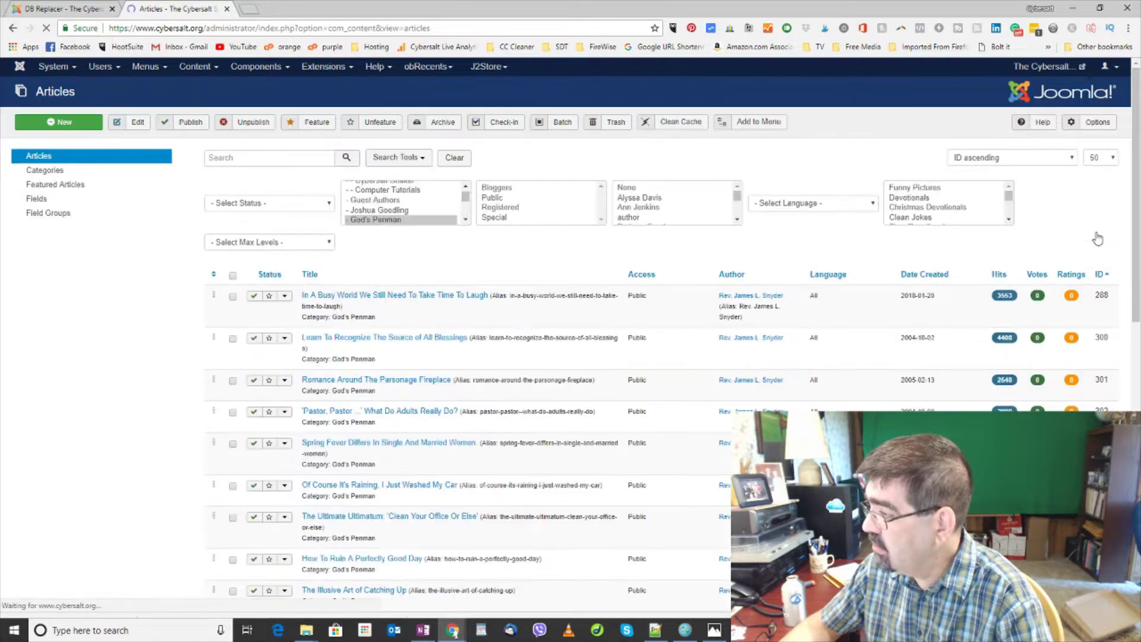
pyautogui.scroll(-3, 1034, 274)
pyautogui.scroll(3, 1034, 273)
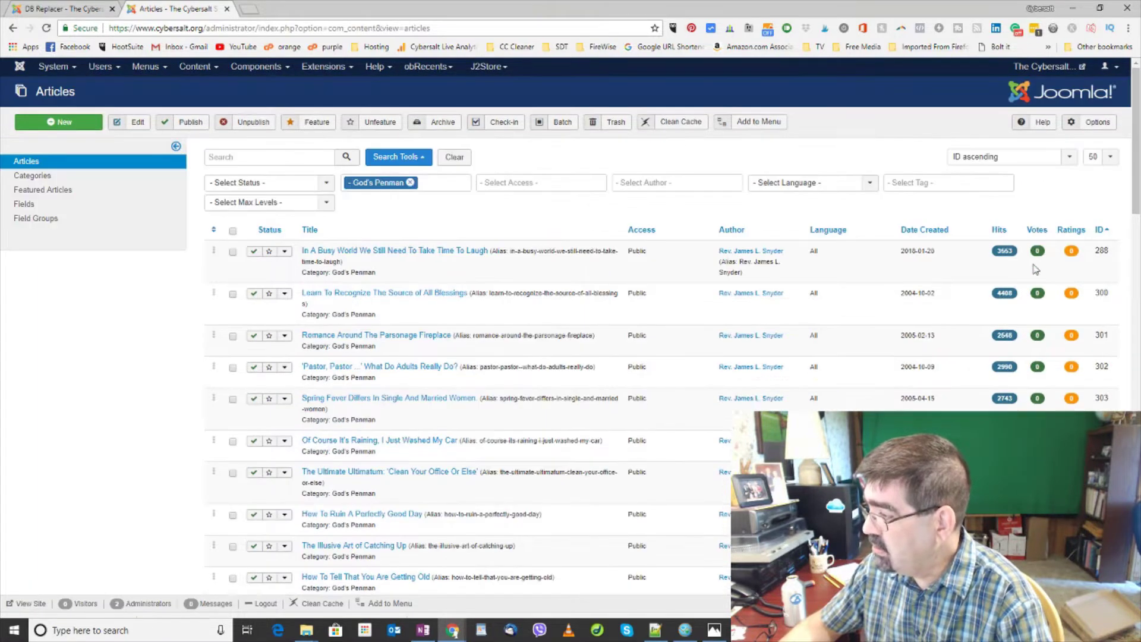
# Open the article "The Illusive Art of Catching Up" for editing and go to the copyright notice at its end
pyautogui.click(324, 547)
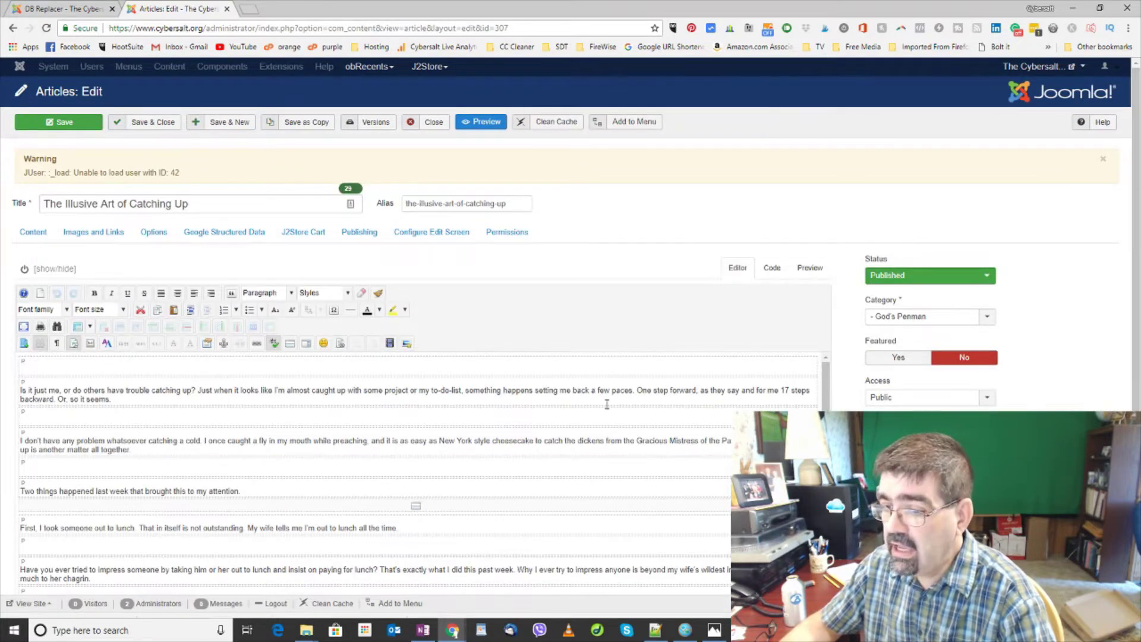
pyautogui.scroll(-10, 607, 404)
pyautogui.scroll(-2, 644, 404)
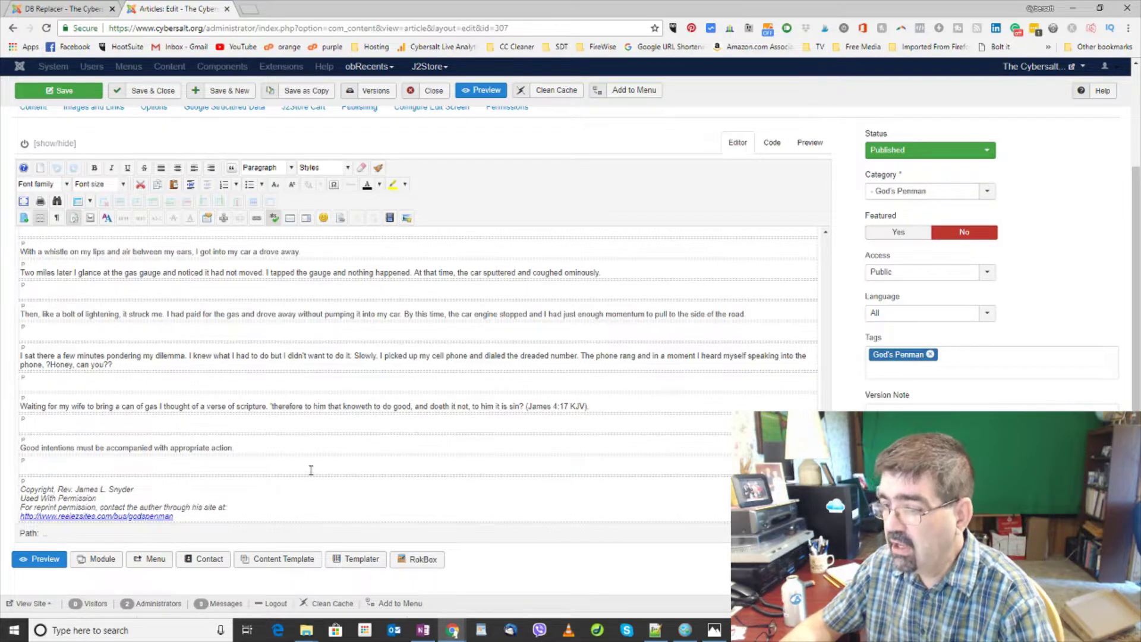
# Show the article's HTML code and copy the whole closing copyright paragraph, including its tags
pyautogui.click(773, 142)
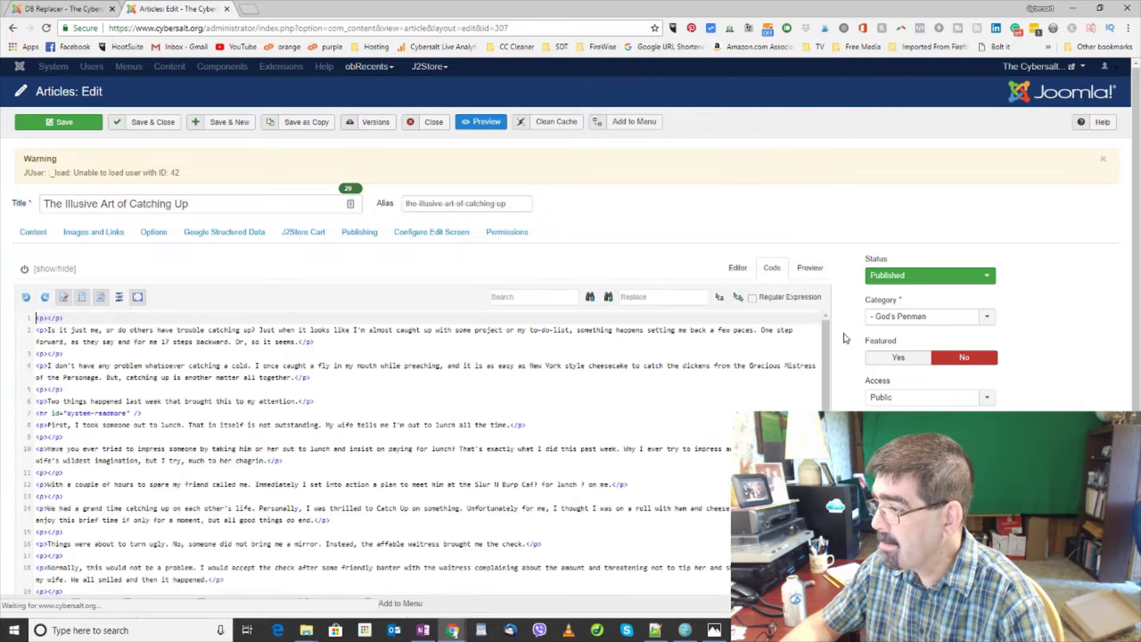
pyautogui.scroll(-10, 553, 394)
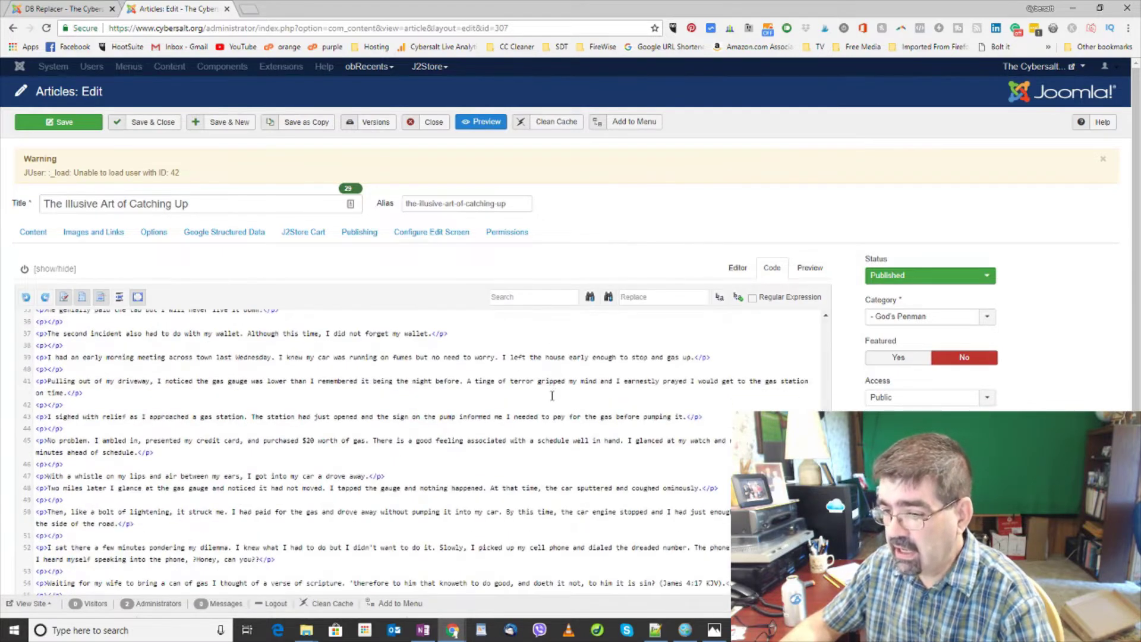
pyautogui.scroll(-2, 350, 463)
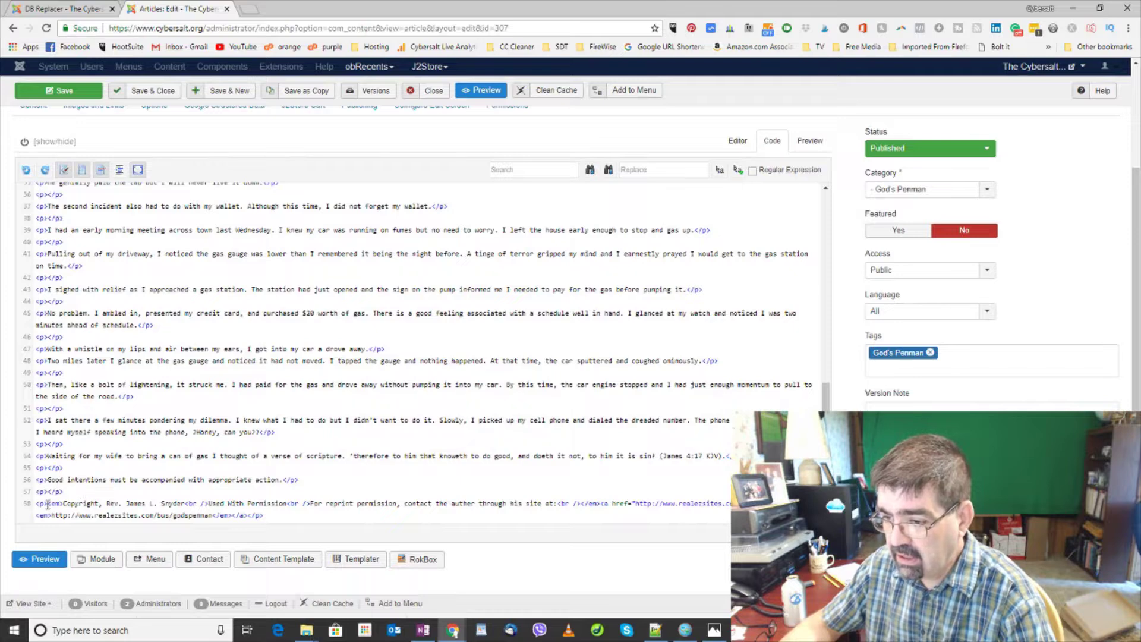
pyautogui.moveTo(38, 504); pyautogui.dragTo(249, 509)
pyautogui.rightClick(236, 504)
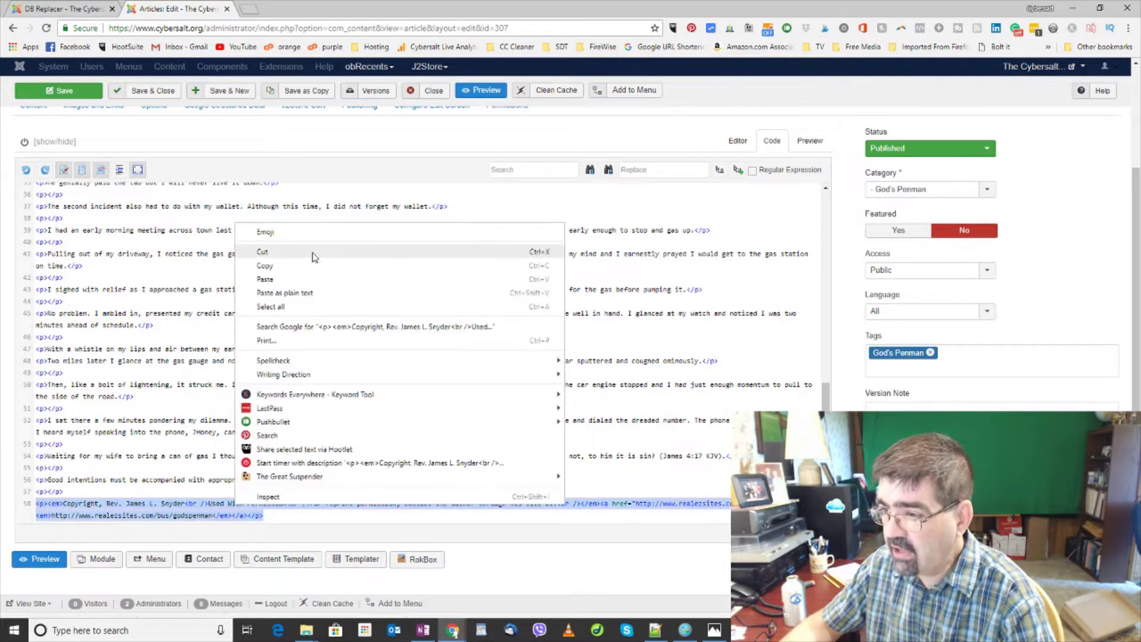
pyautogui.click(314, 265)
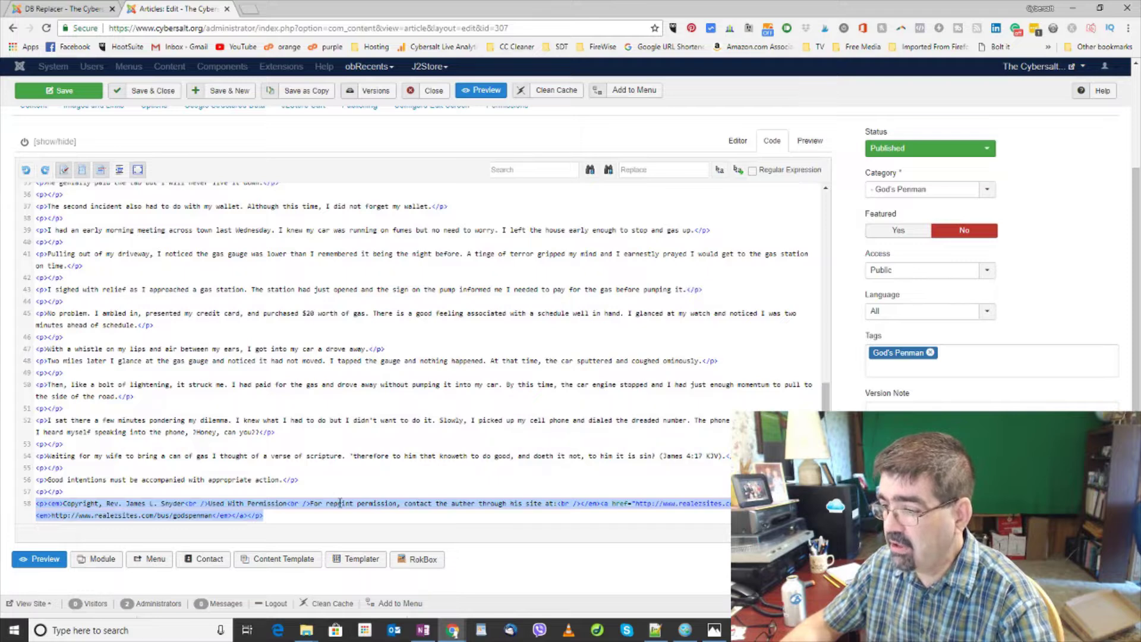
# Search the content table's introtext and fulltext columns in DB Replacer for the copied copyright HTML and review the matching rows
pyautogui.click(46, 12)
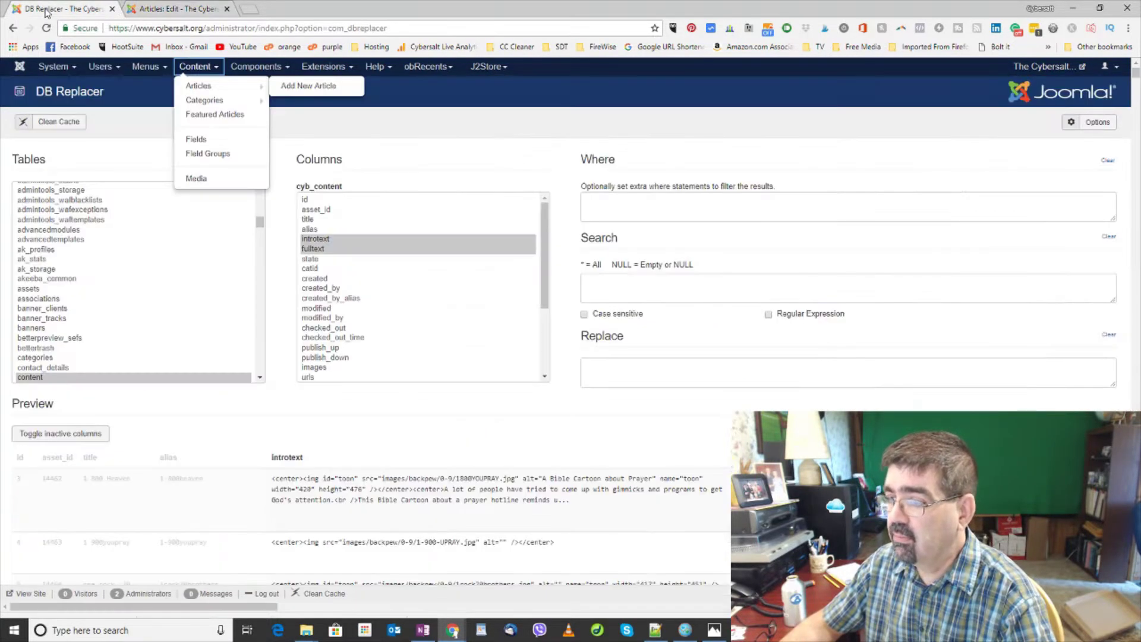
pyautogui.click(635, 293)
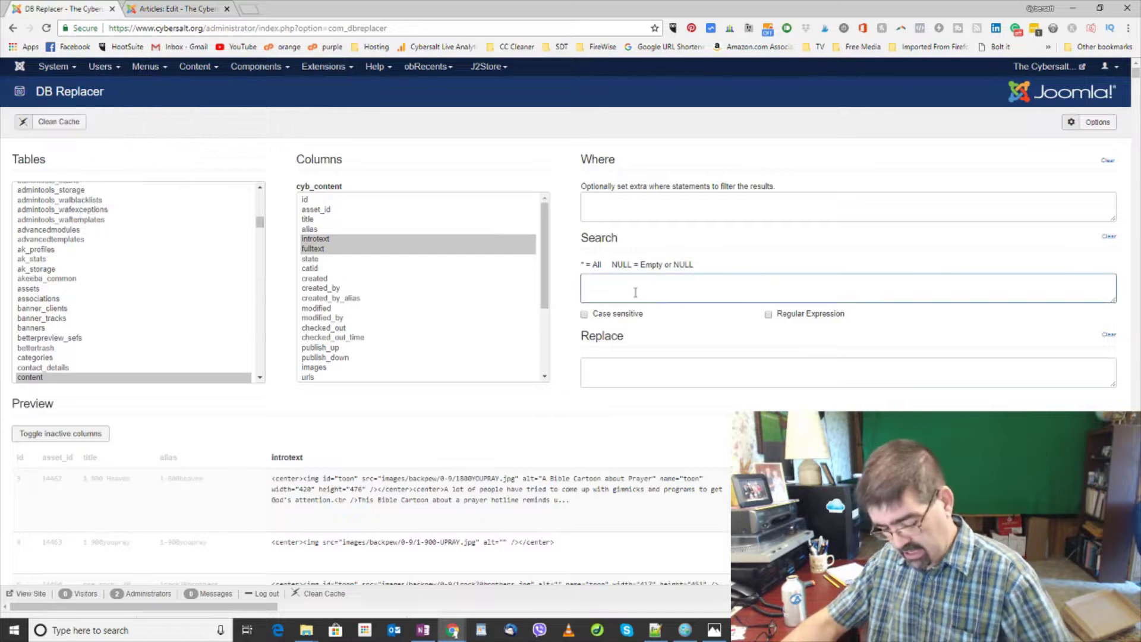
pyautogui.hotkey('ctrl', 'v')
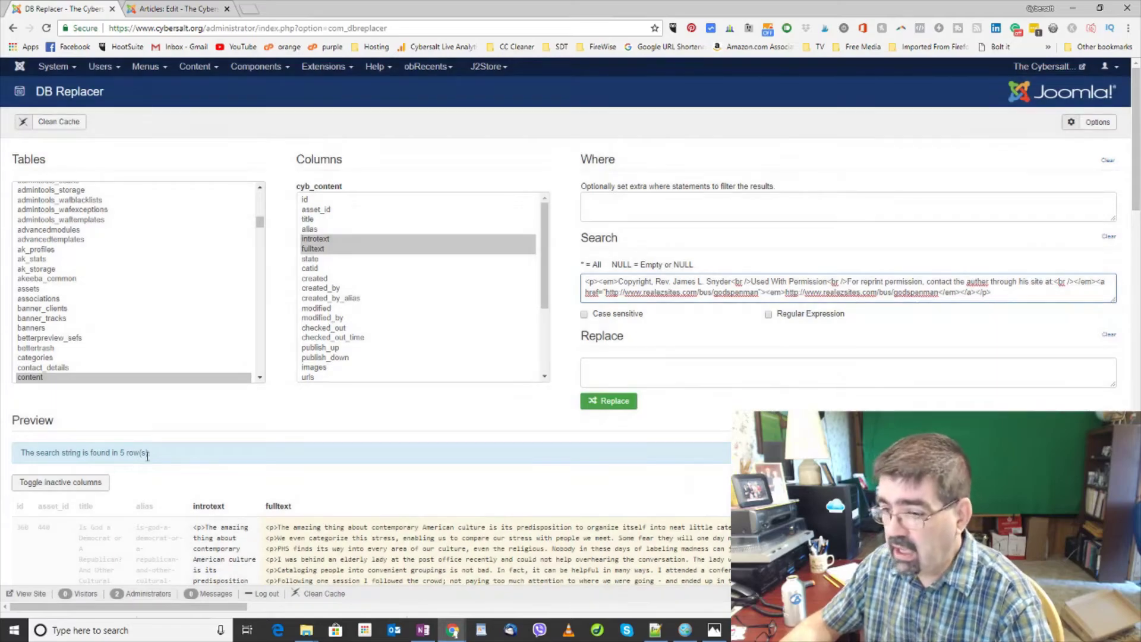
pyautogui.scroll(-3, 381, 467)
pyautogui.scroll(-20, 379, 461)
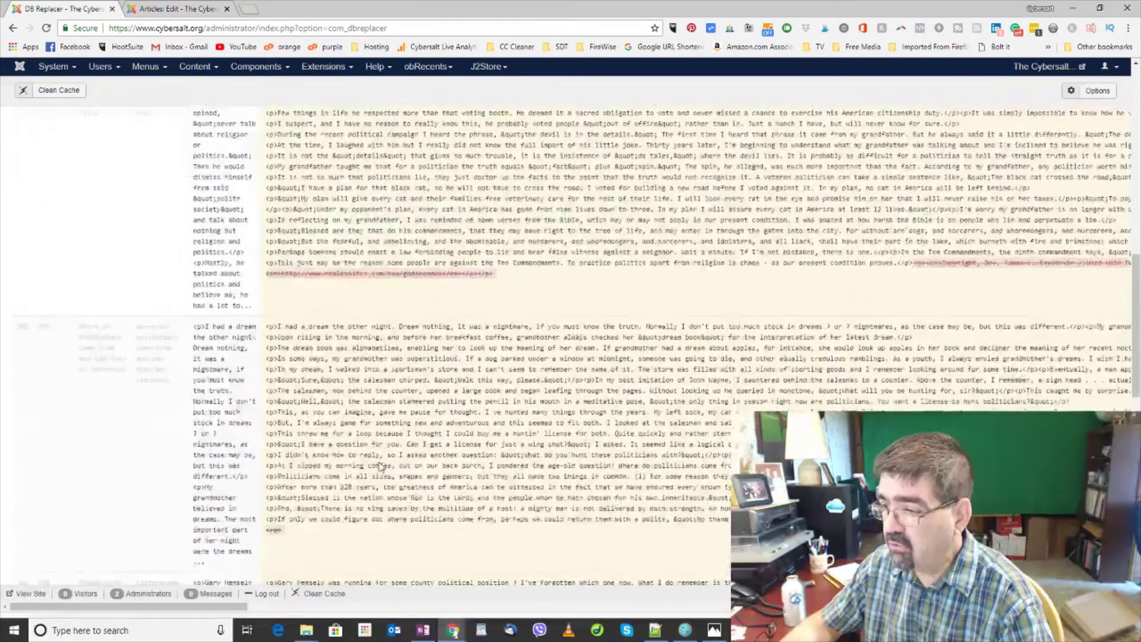
pyautogui.scroll(20, 376, 466)
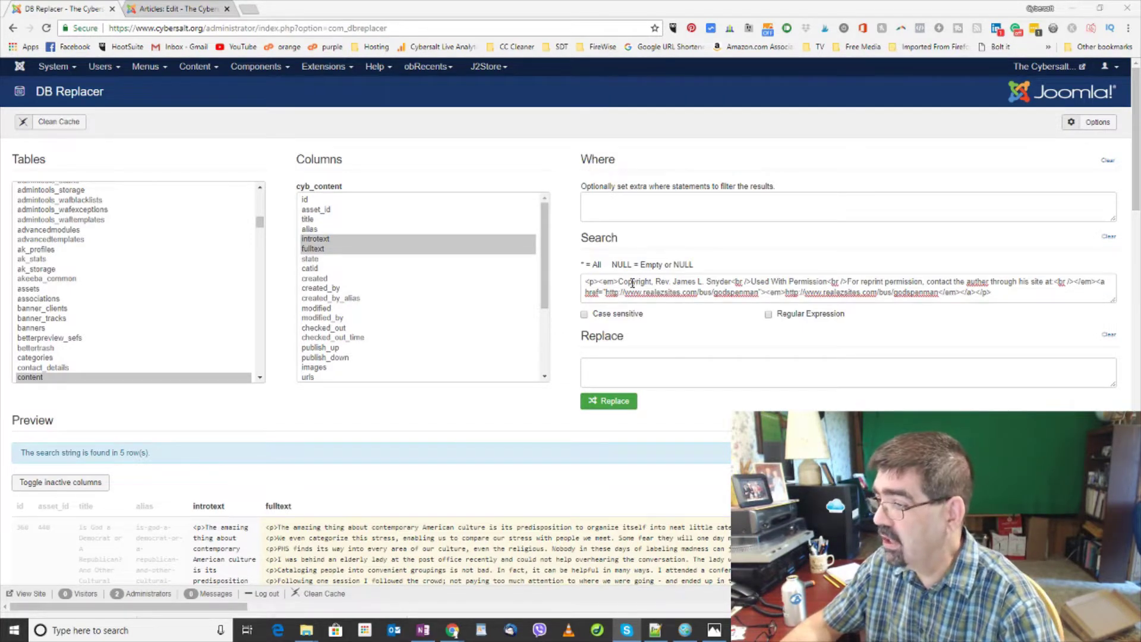
# Open Notepad++ and paste the regular expression for matching the author's copyright paragraphs into a new file
pyautogui.click(117, 629)
pyautogui.write('no')
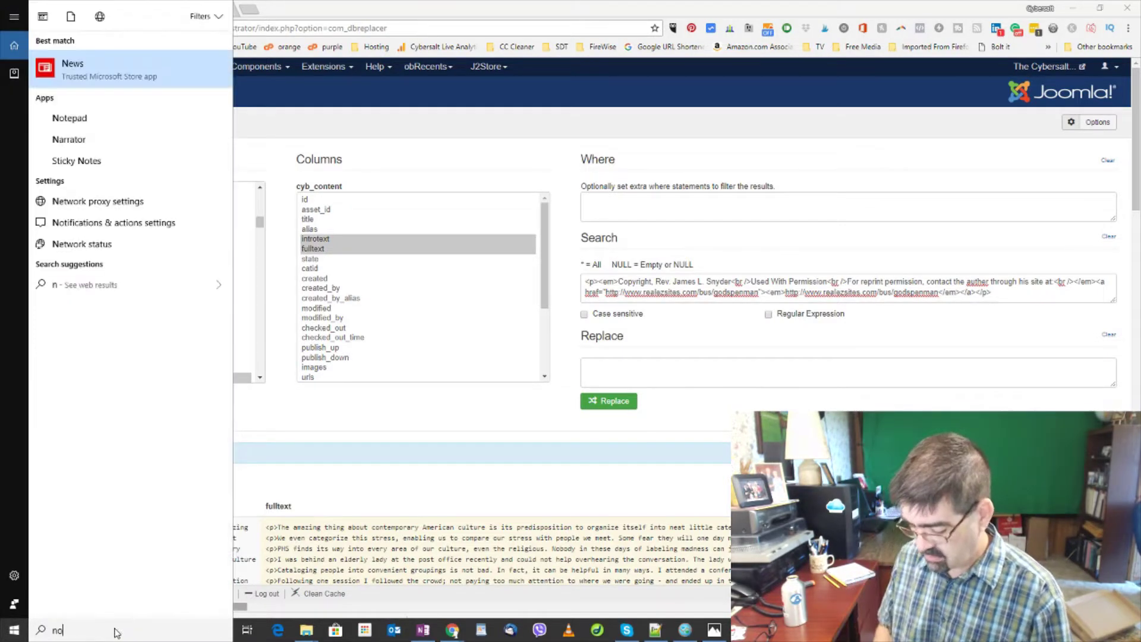
pyautogui.write('te')
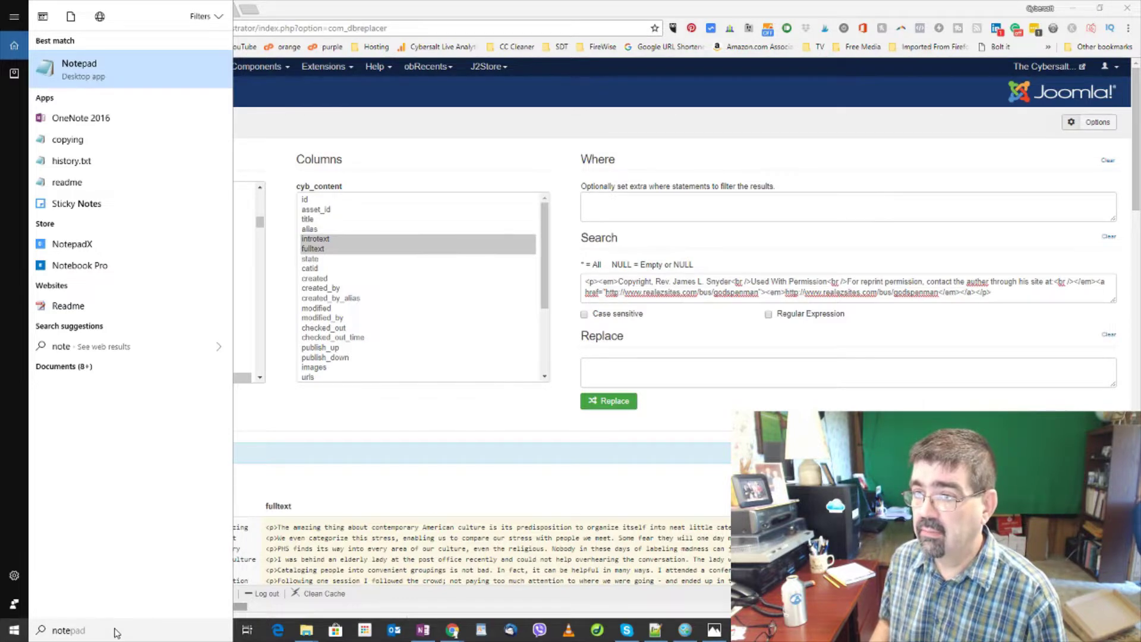
pyautogui.write('pa')
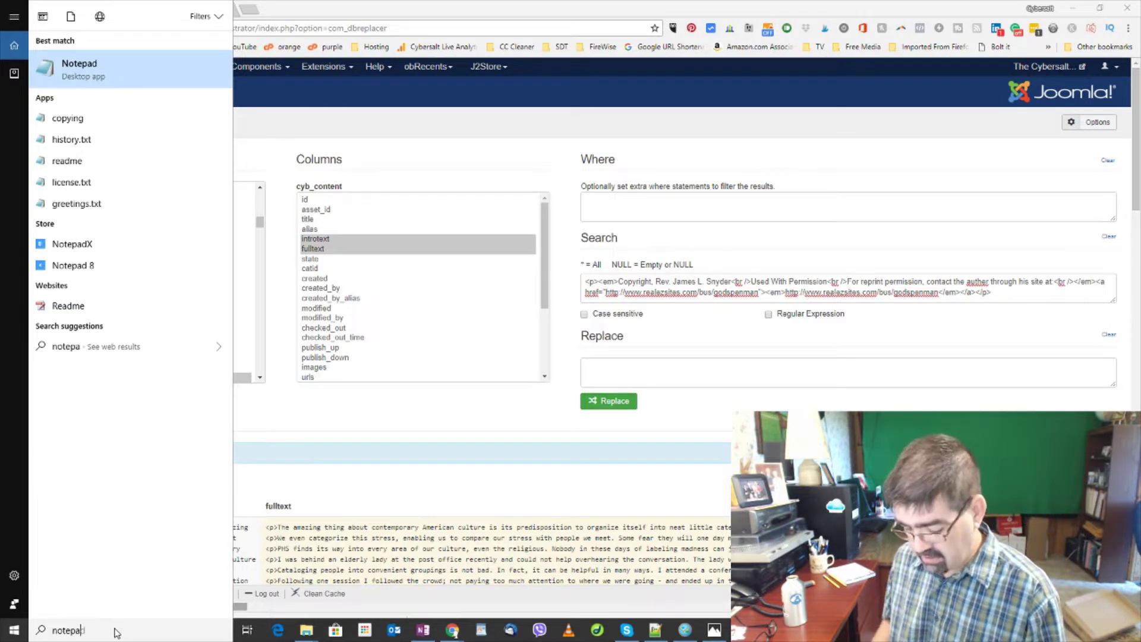
pyautogui.write('d++')
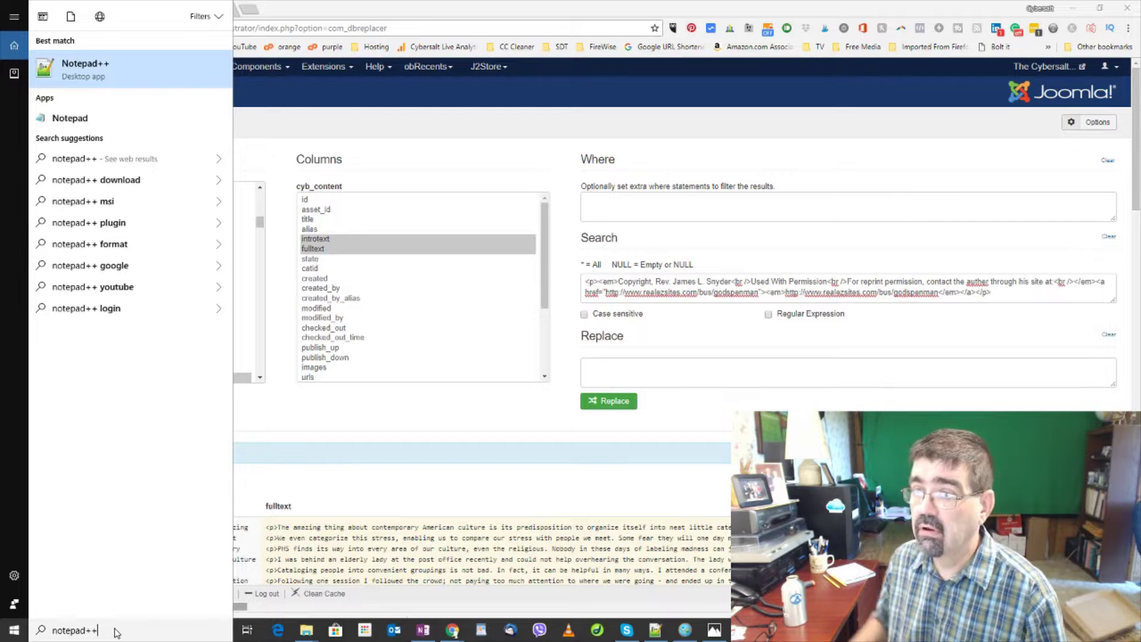
pyautogui.click(127, 72)
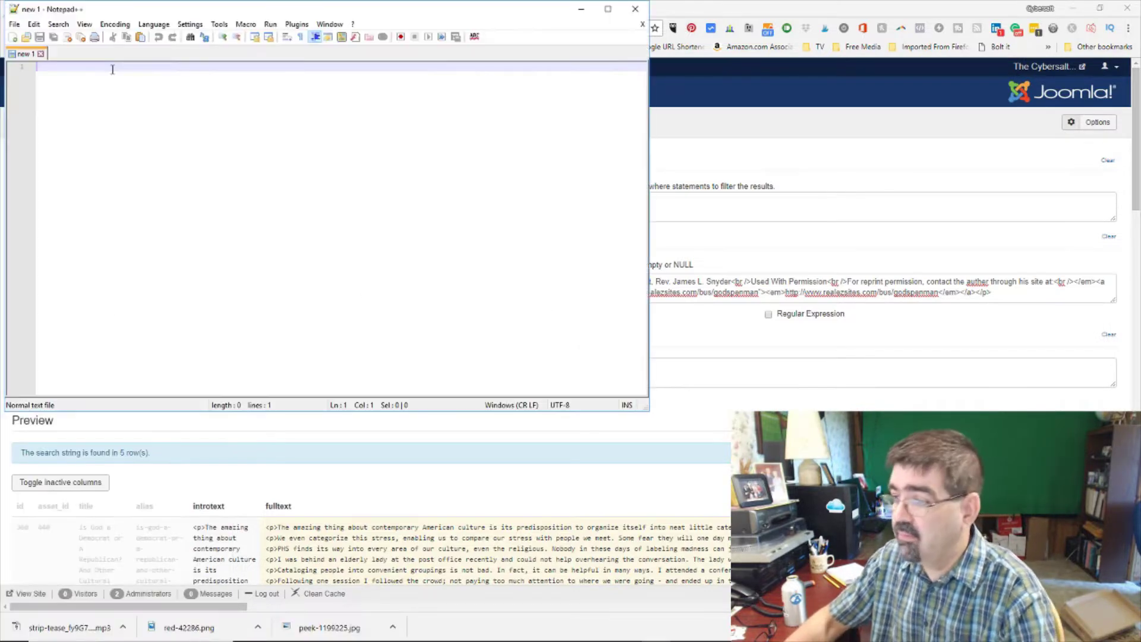
pyautogui.hotkey('ctrl', 'v')
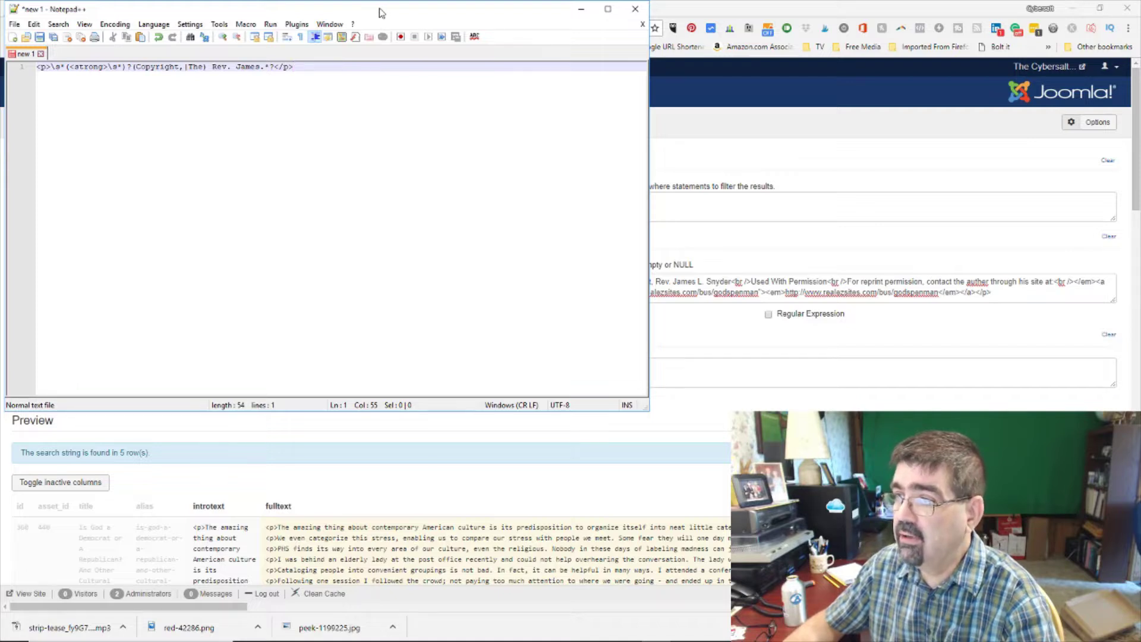
# Replace DB Replacer's search text with the copied copyright regular expression, enable Regular Expression matching, and review the matching rows
pyautogui.moveTo(379, 10); pyautogui.dragTo(0, 11)
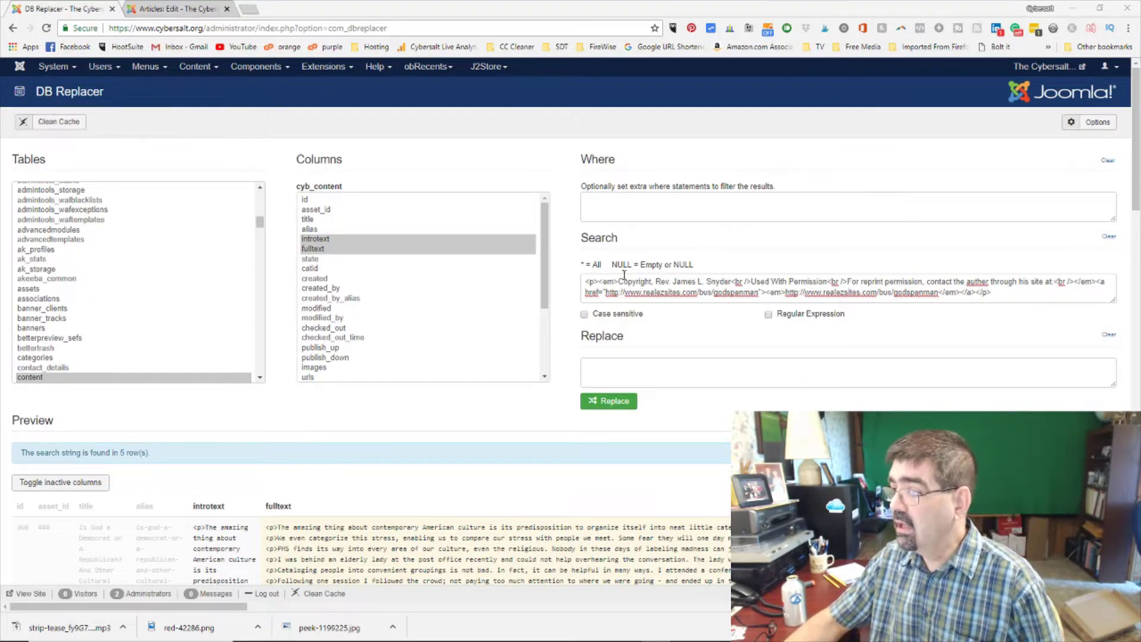
pyautogui.click(1110, 239)
pyautogui.click(661, 280)
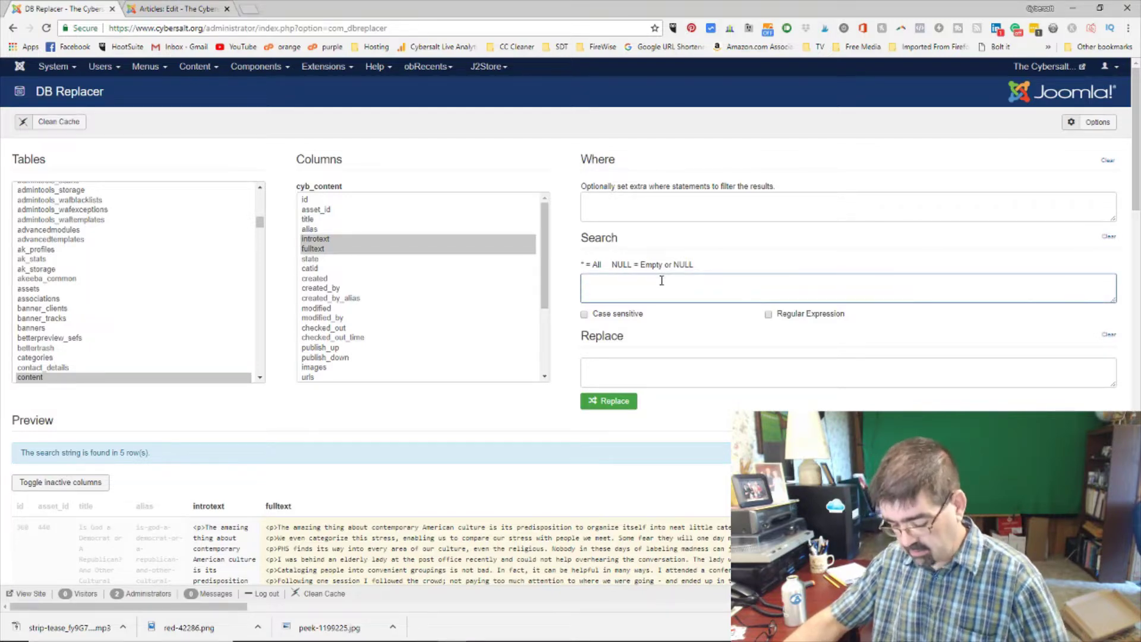
pyautogui.hotkey('ctrl', 'v')
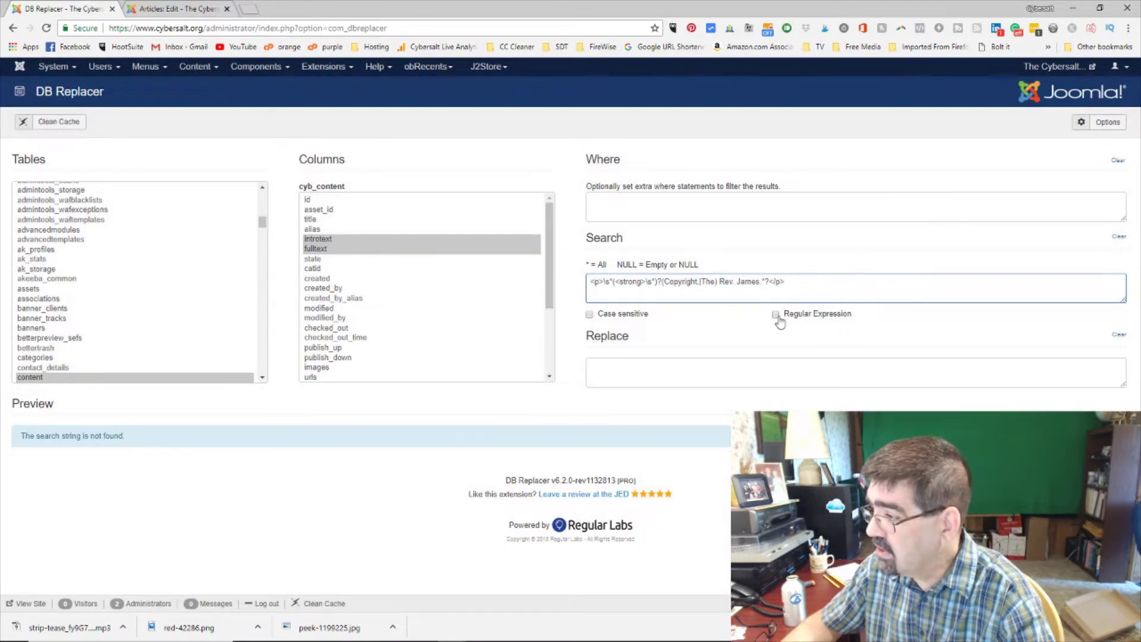
pyautogui.click(776, 315)
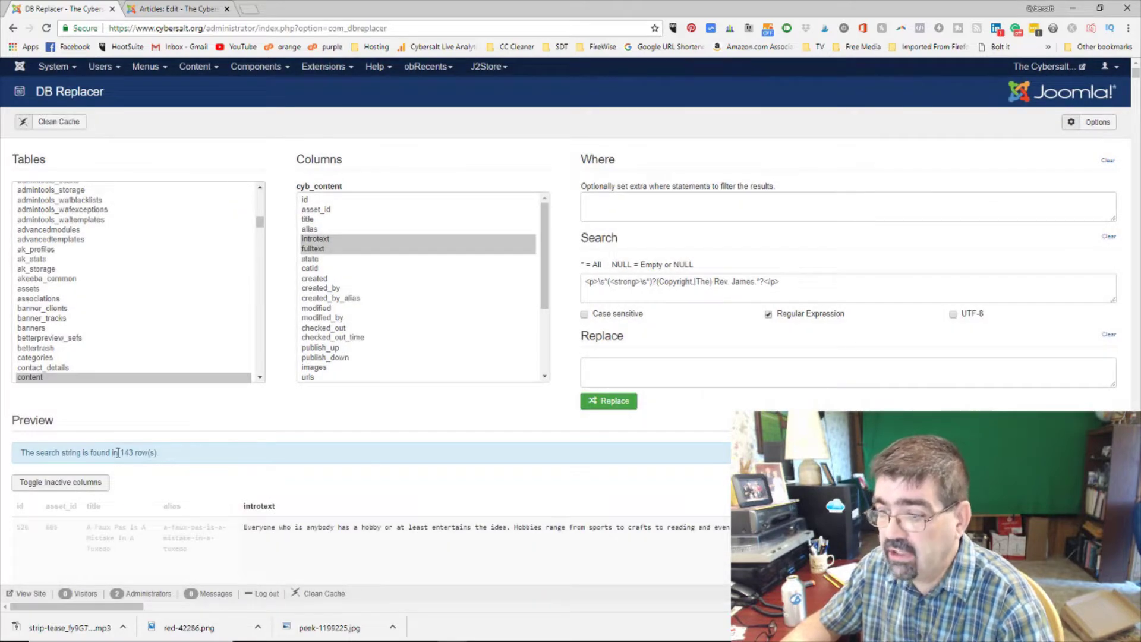
pyautogui.scroll(-5, 303, 463)
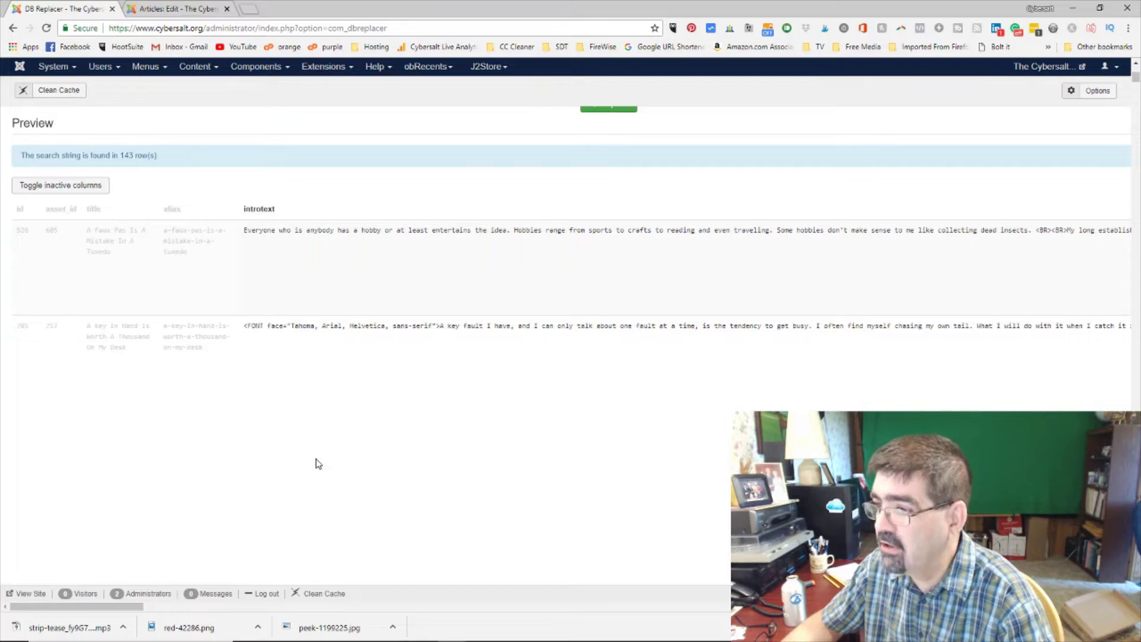
pyautogui.scroll(5, 319, 463)
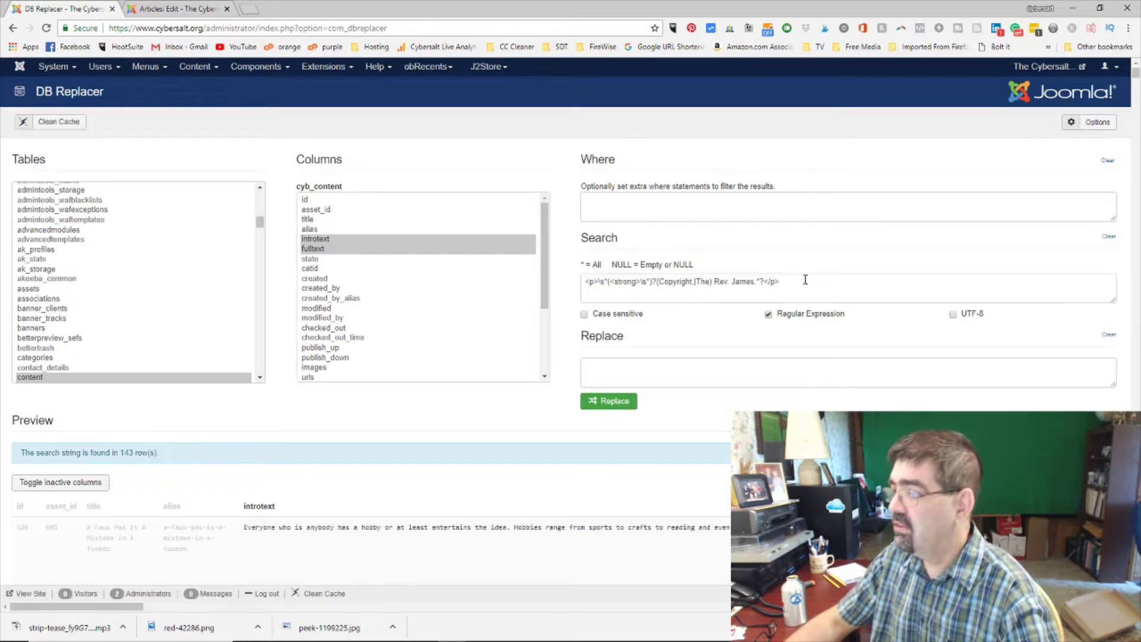
pyautogui.scroll(-3, 400, 315)
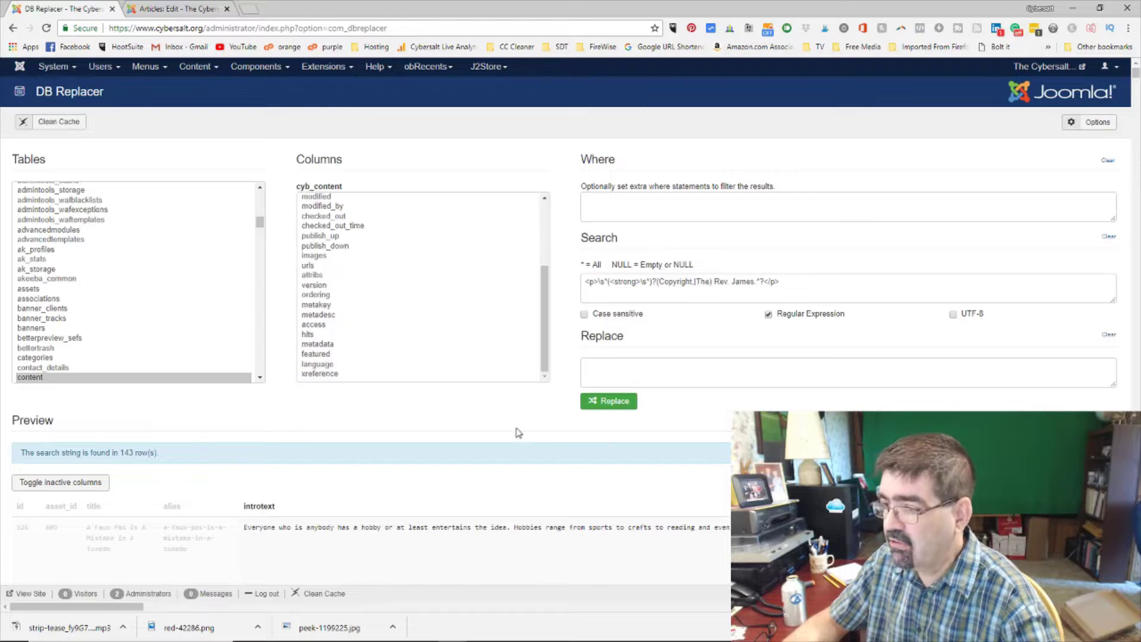
pyautogui.scroll(-3, 579, 437)
pyautogui.scroll(1, 580, 437)
pyautogui.scroll(2, 576, 360)
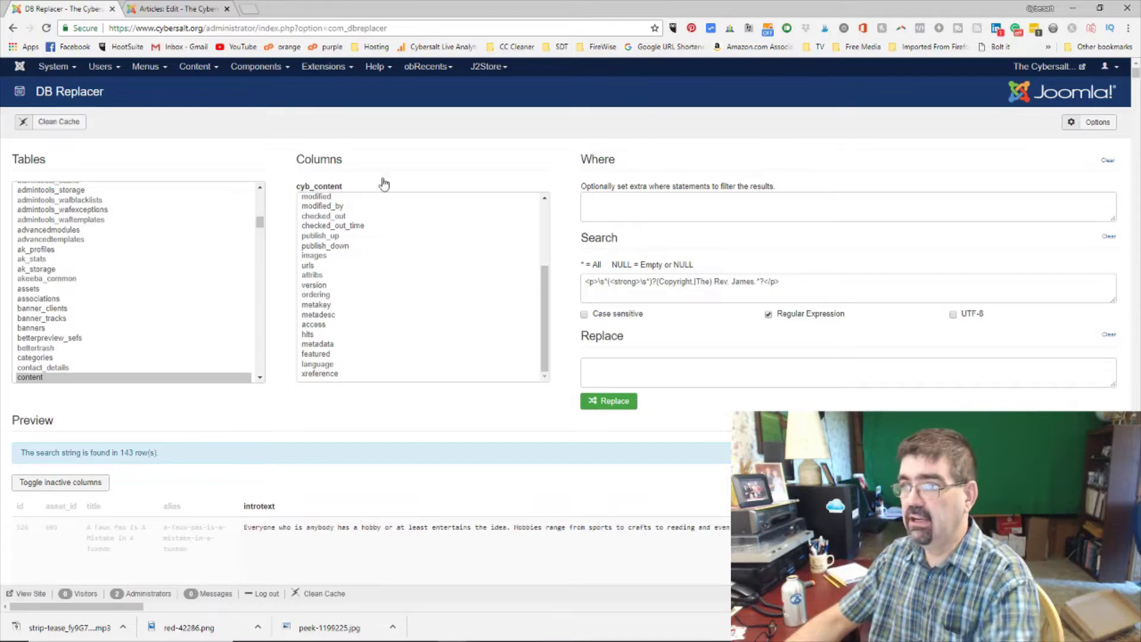
# Close the open article, start a new one, and insert the God's Penman content template into it
pyautogui.click(163, 10)
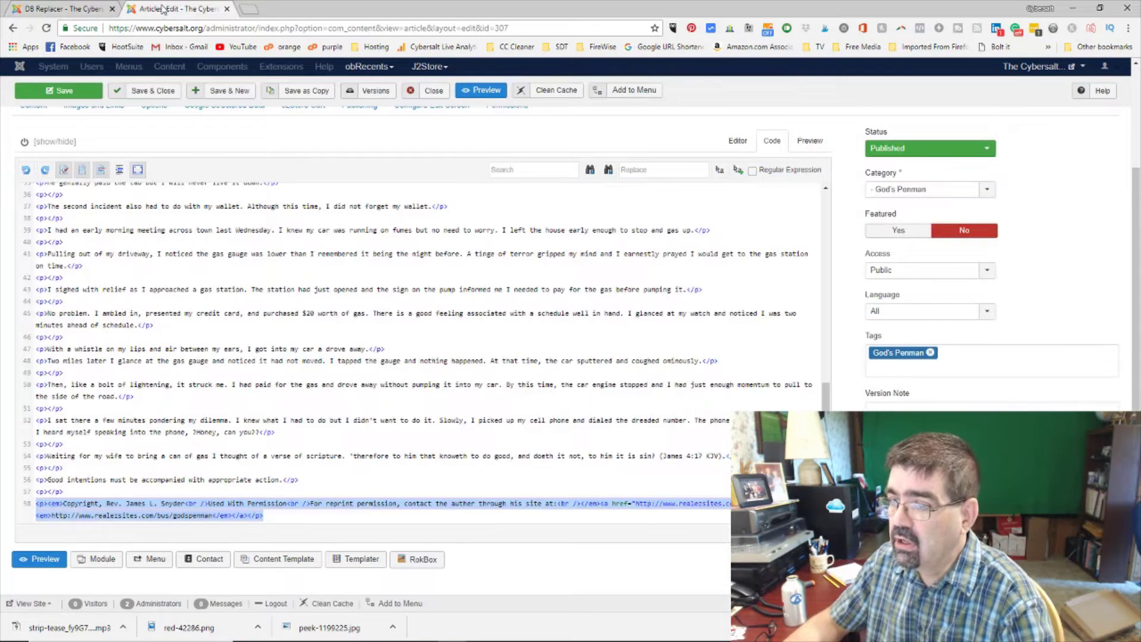
pyautogui.click(430, 91)
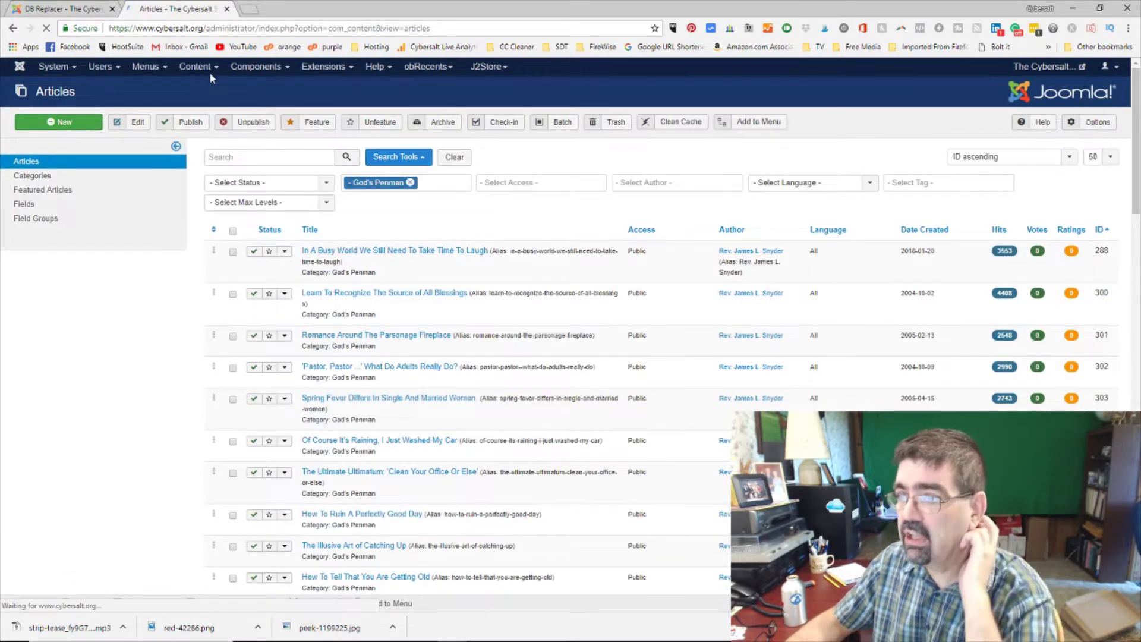
pyautogui.click(60, 125)
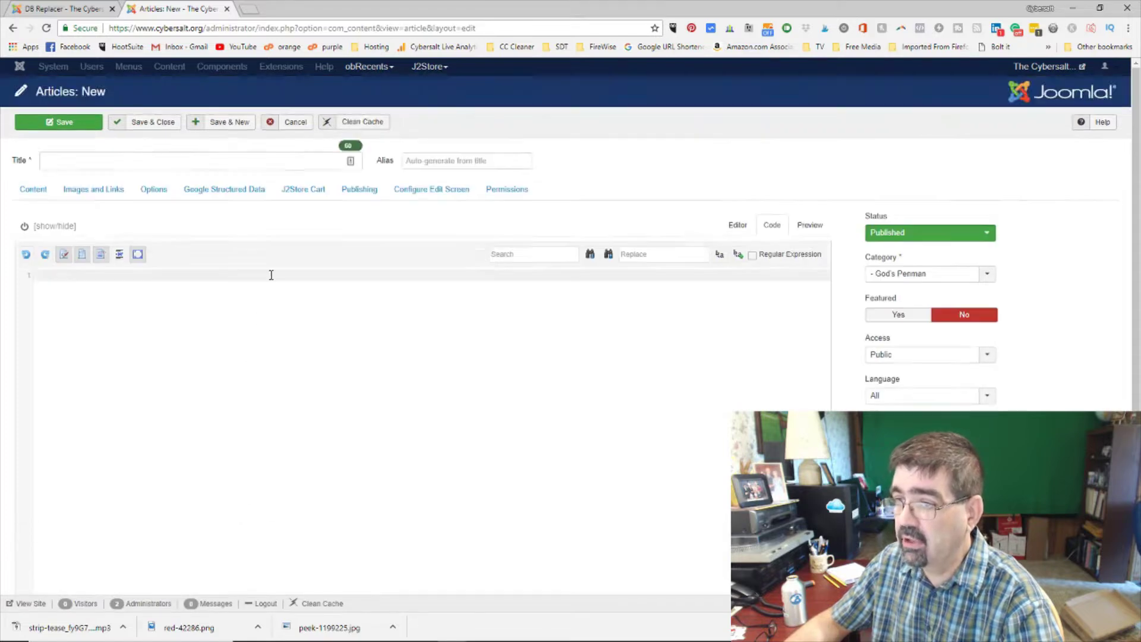
pyautogui.click(272, 280)
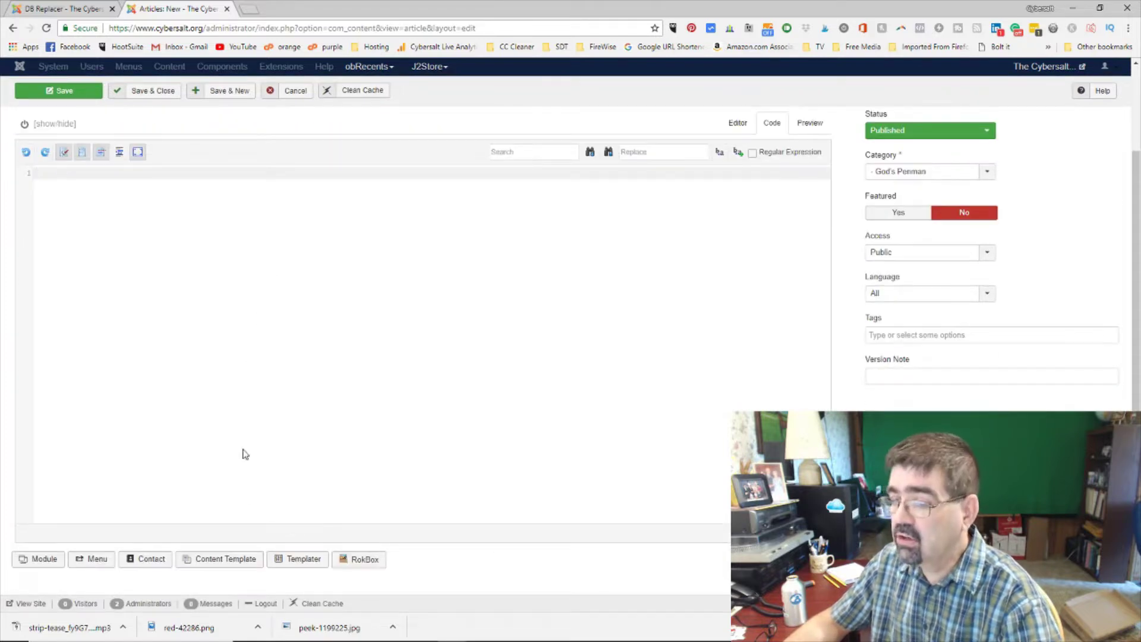
pyautogui.click(230, 563)
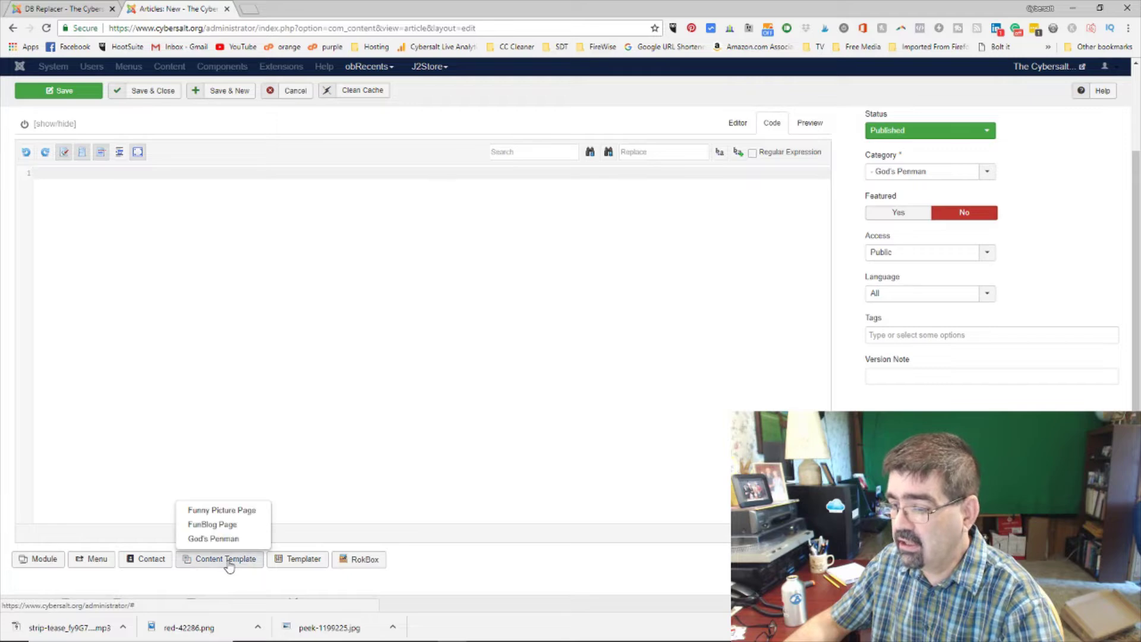
pyautogui.click(203, 538)
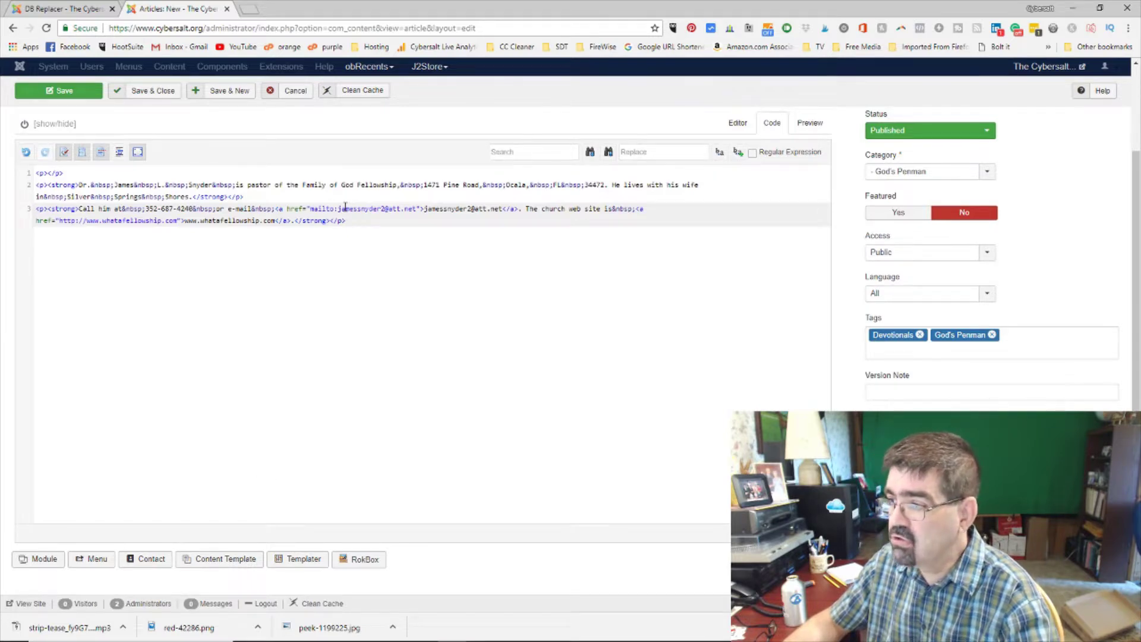
# Check the template's formatted text, then copy the HTML of its two author biography and contact paragraphs, leaving out the empty first paragraph
pyautogui.click(742, 124)
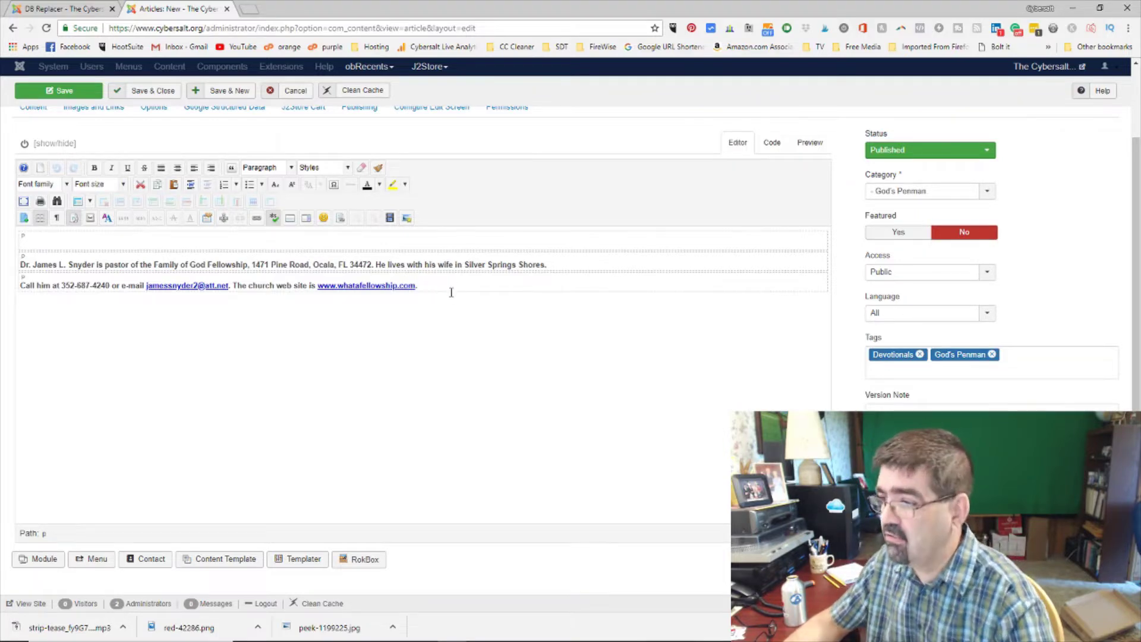
pyautogui.click(778, 148)
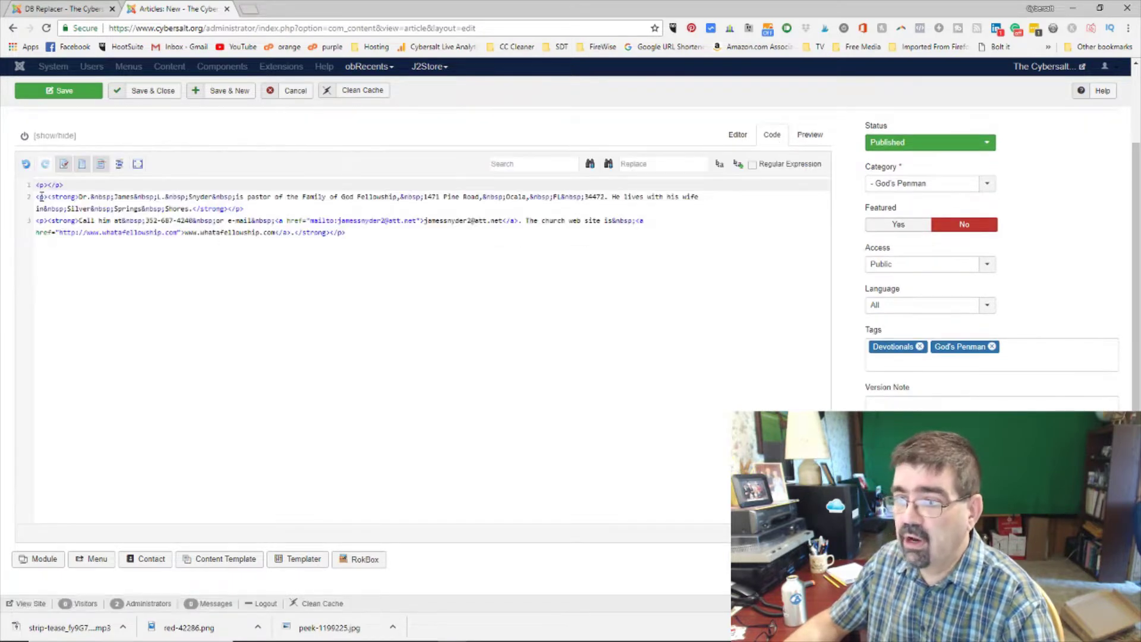
pyautogui.click(59, 201)
pyautogui.moveTo(58, 200); pyautogui.dragTo(391, 233)
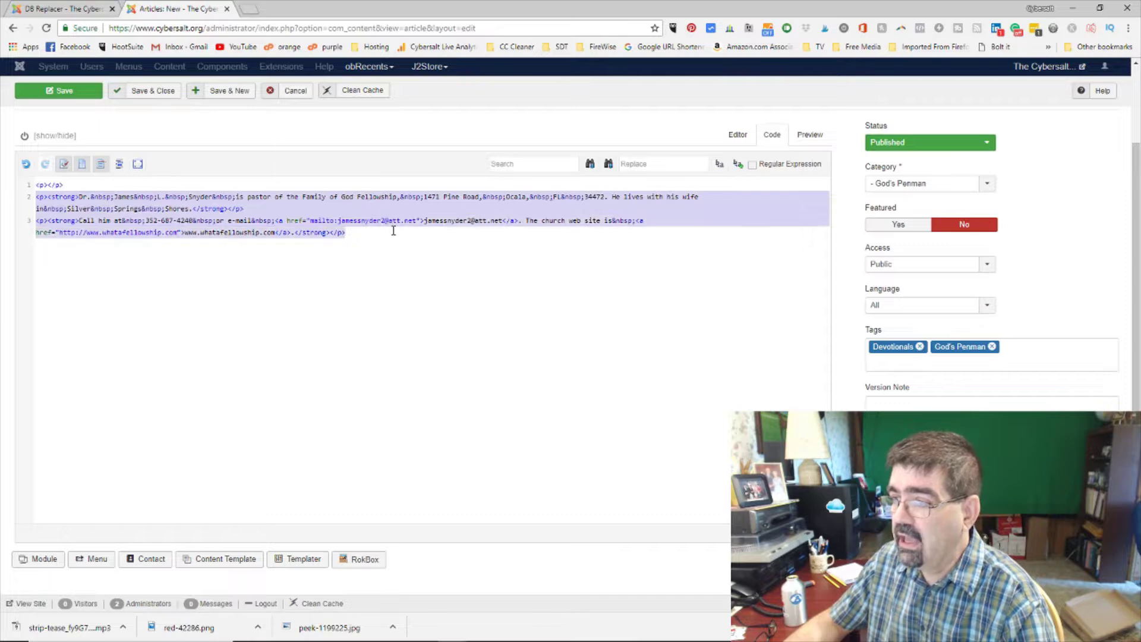
pyautogui.rightClick(391, 233)
pyautogui.click(420, 261)
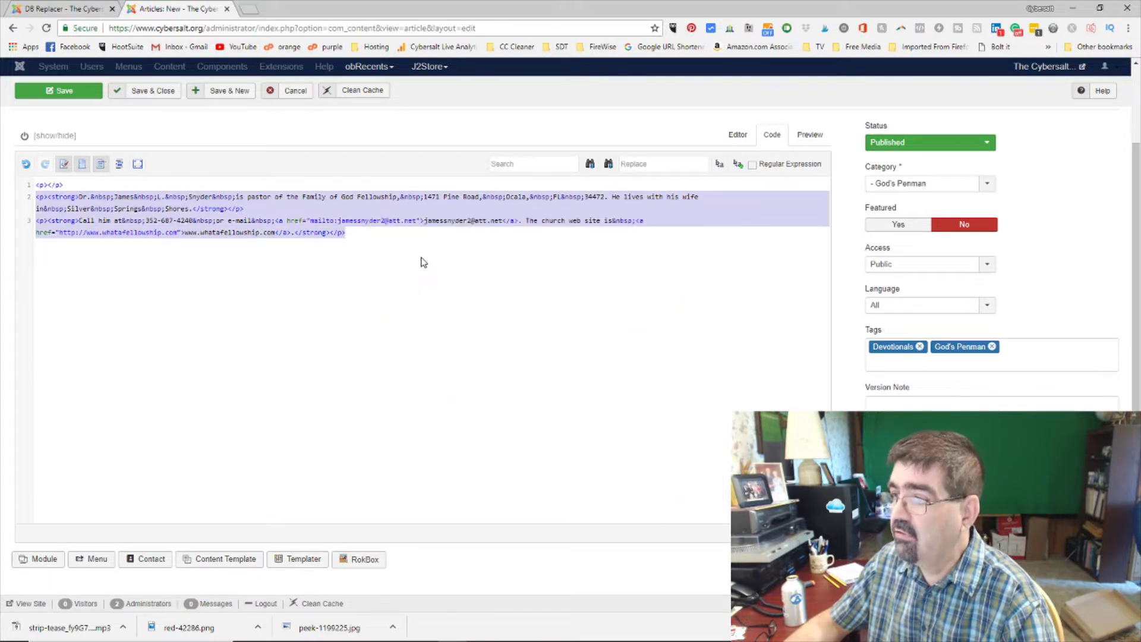
# Paste the copied author paragraphs as DB Replacer's replacement text and run the replacement, accepting both confirmations
pyautogui.click(65, 12)
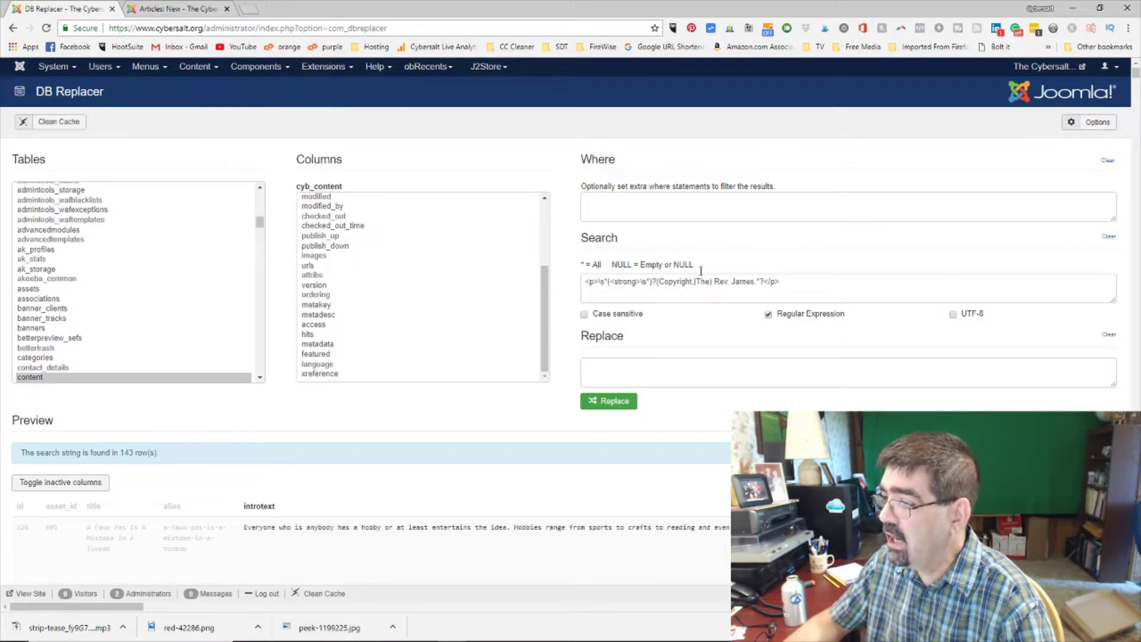
pyautogui.click(628, 374)
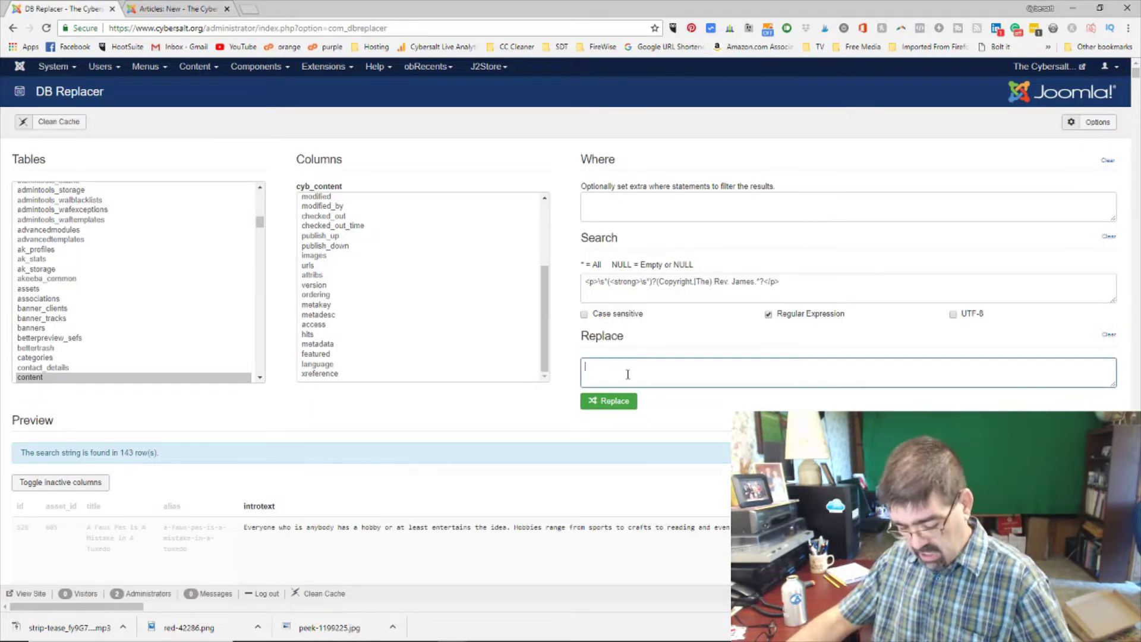
pyautogui.hotkey('ctrl', 'v')
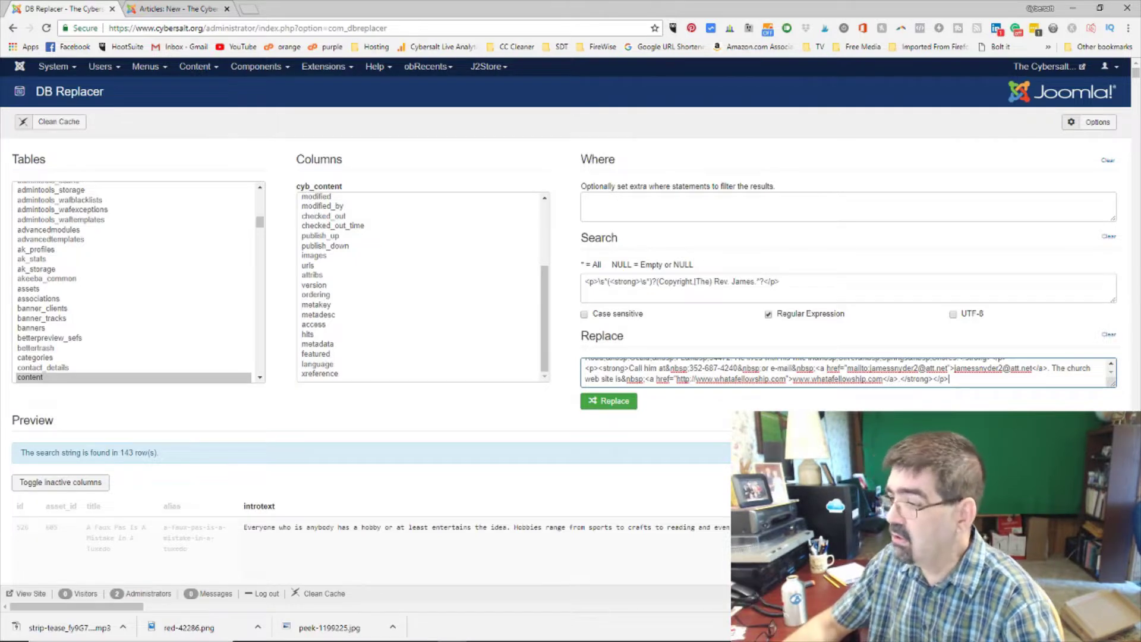
pyautogui.click(606, 401)
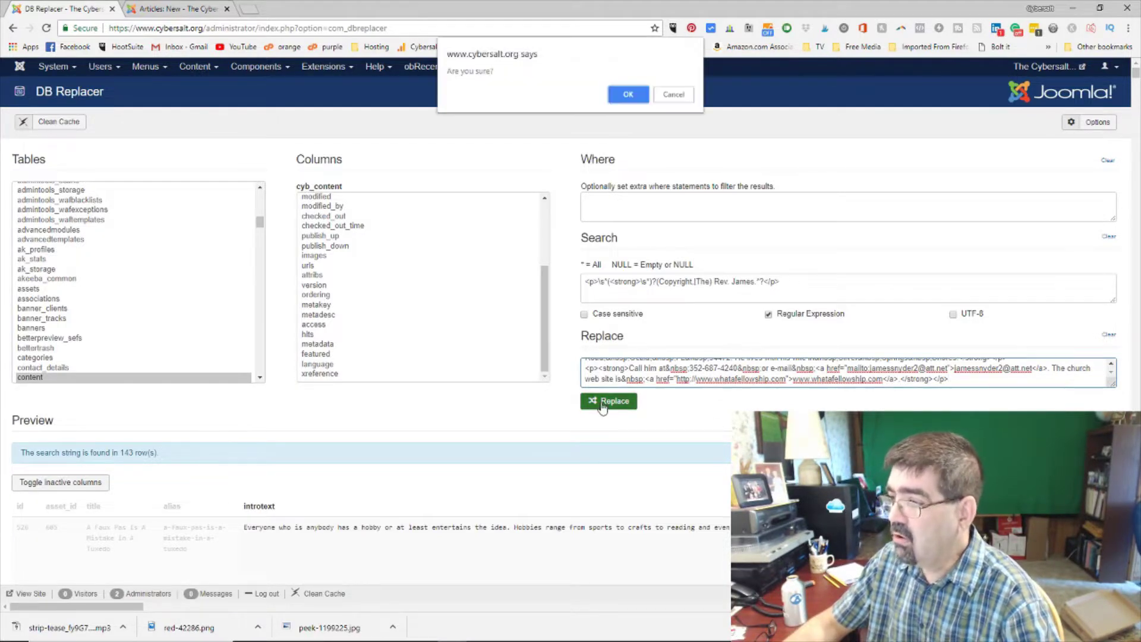
pyautogui.click(627, 93)
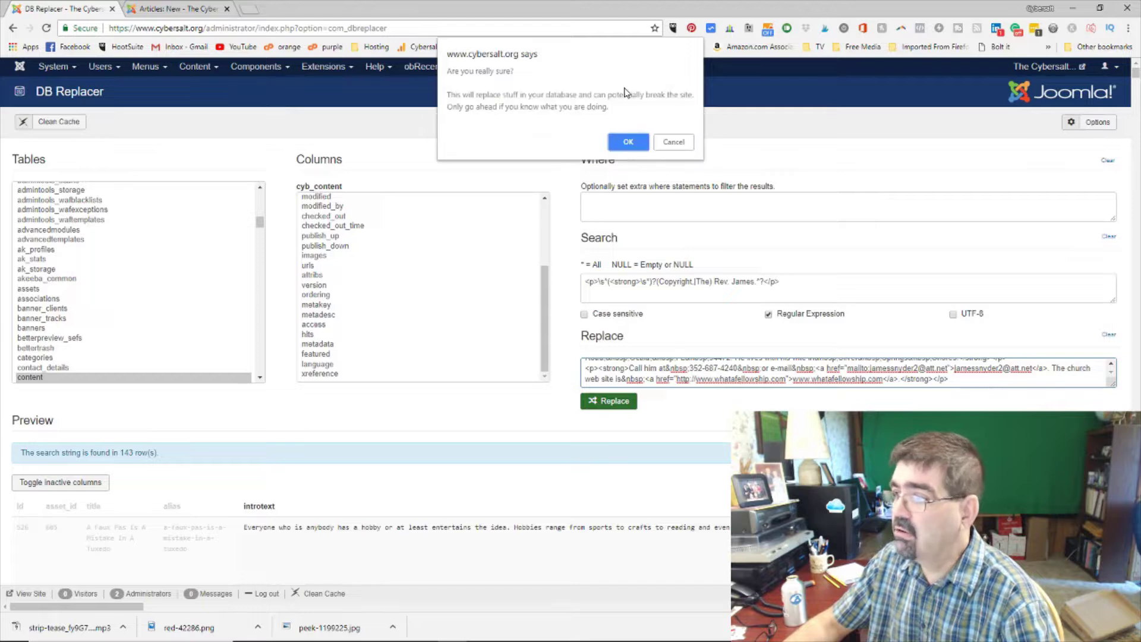
pyautogui.click(628, 142)
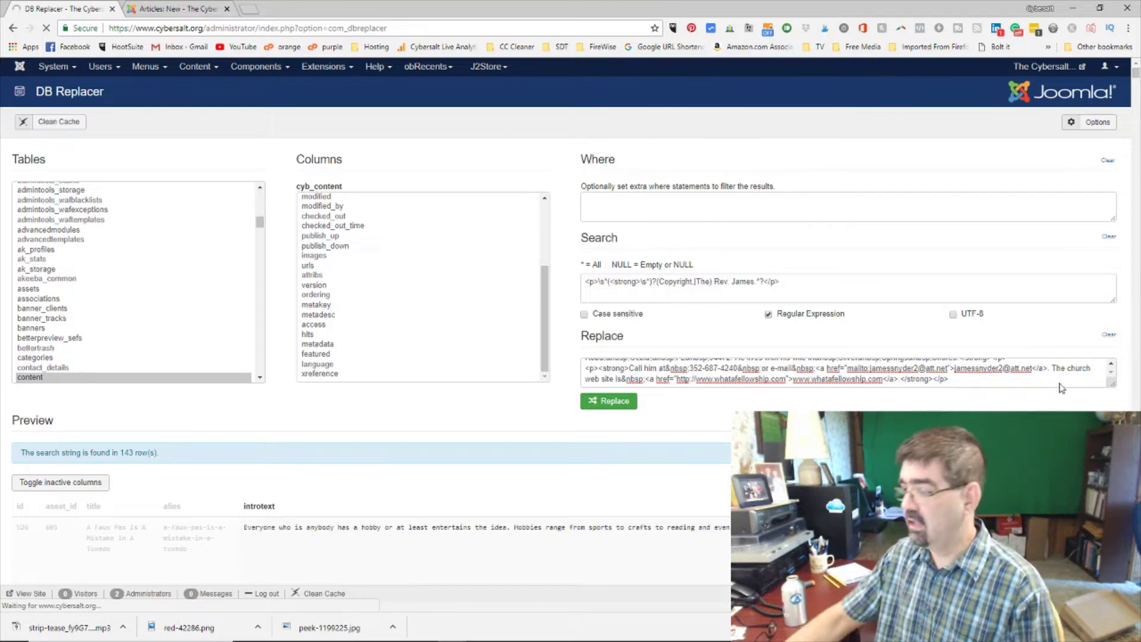
pyautogui.moveTo(454, 632)
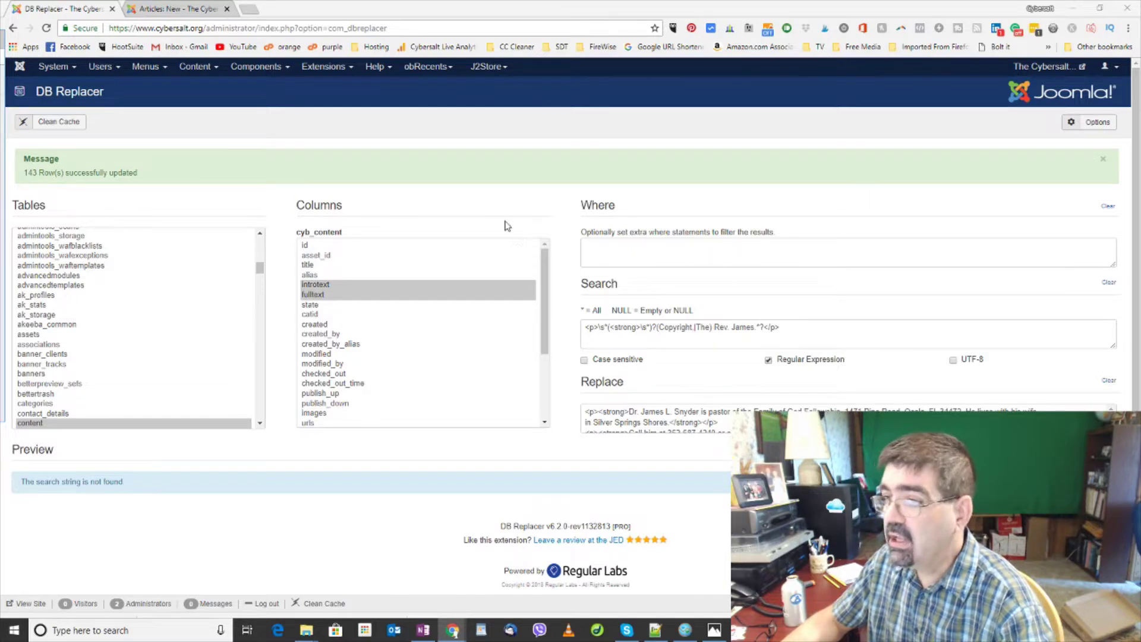
# Discard the new article, open "The Art Of Balancing The Parsonage Checkbook" for editing, and read the warning above its title
pyautogui.click(178, 9)
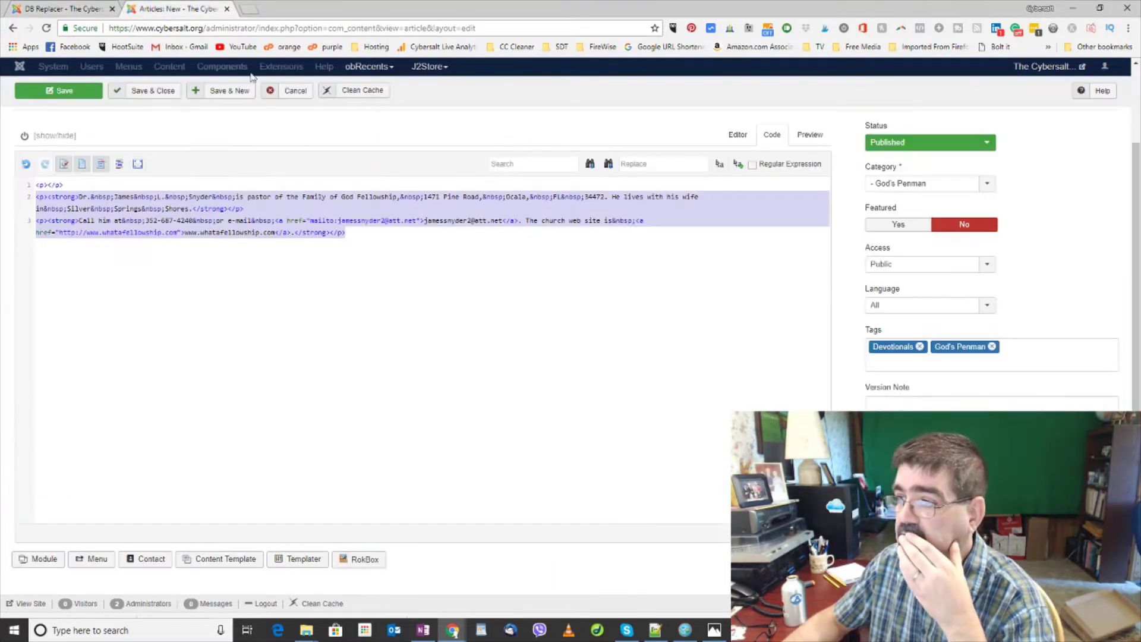
pyautogui.click(294, 93)
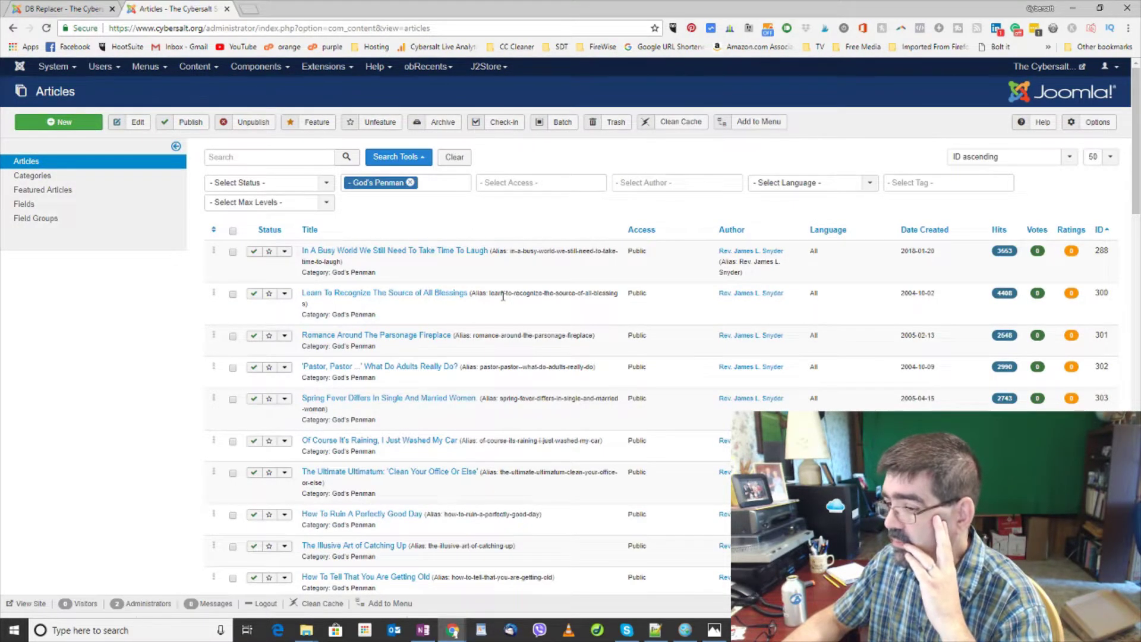
pyautogui.scroll(-3, 503, 296)
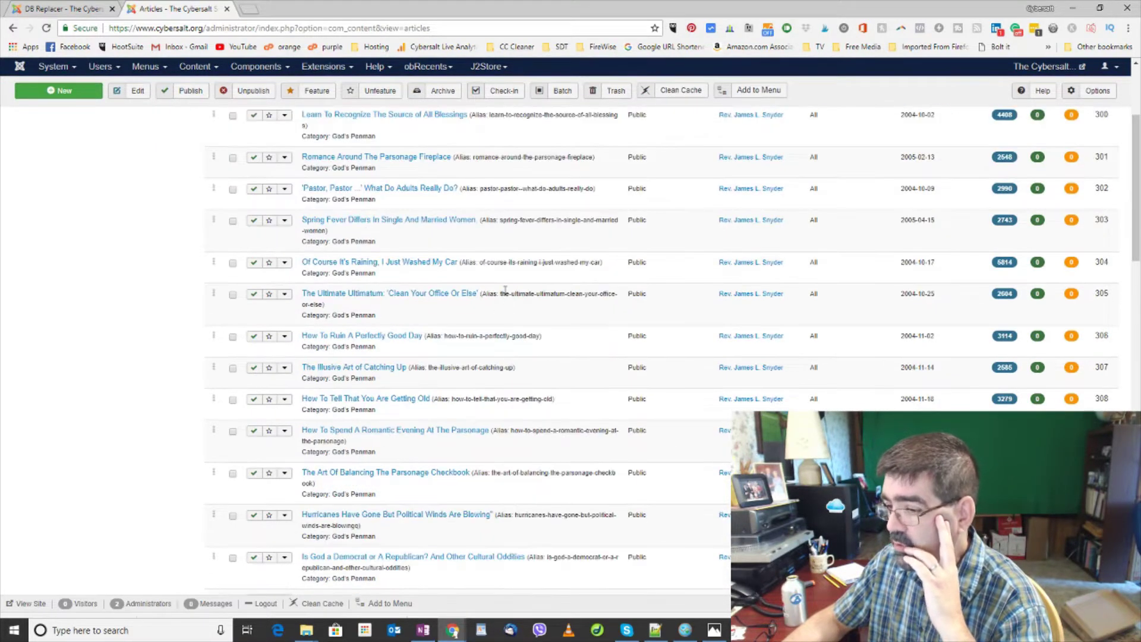
pyautogui.click(371, 473)
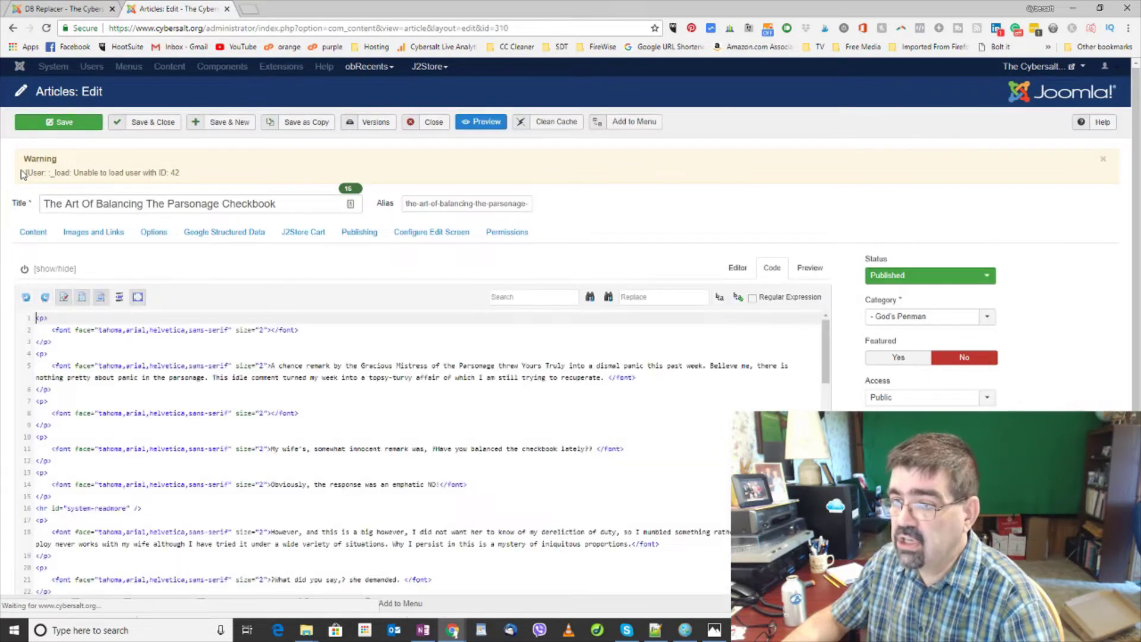
pyautogui.moveTo(21, 173); pyautogui.dragTo(193, 176)
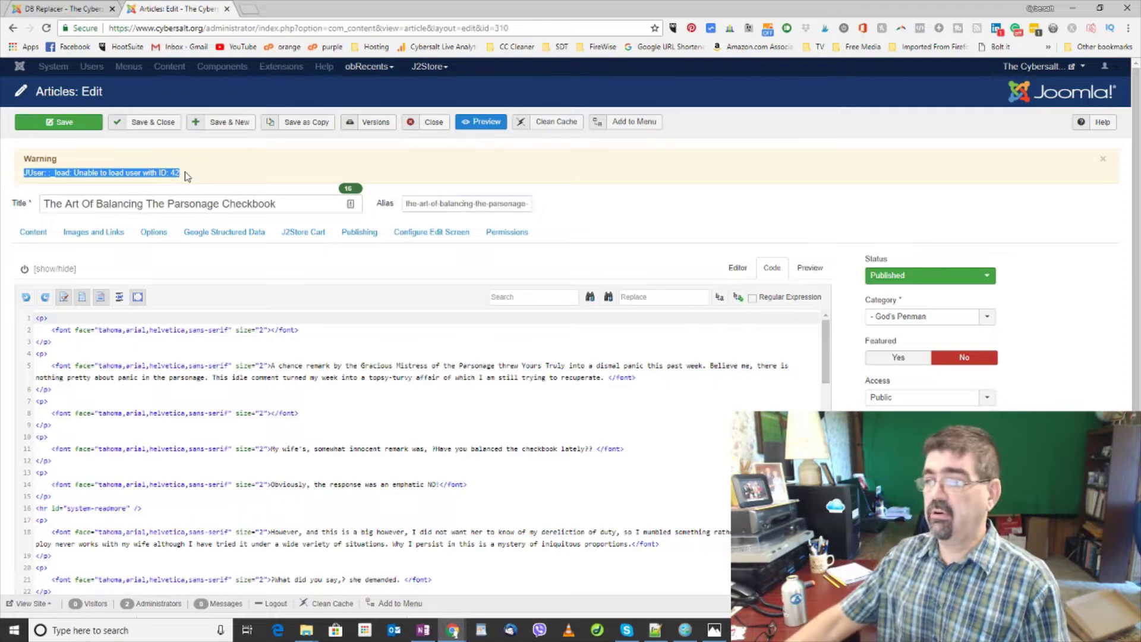
pyautogui.click(193, 175)
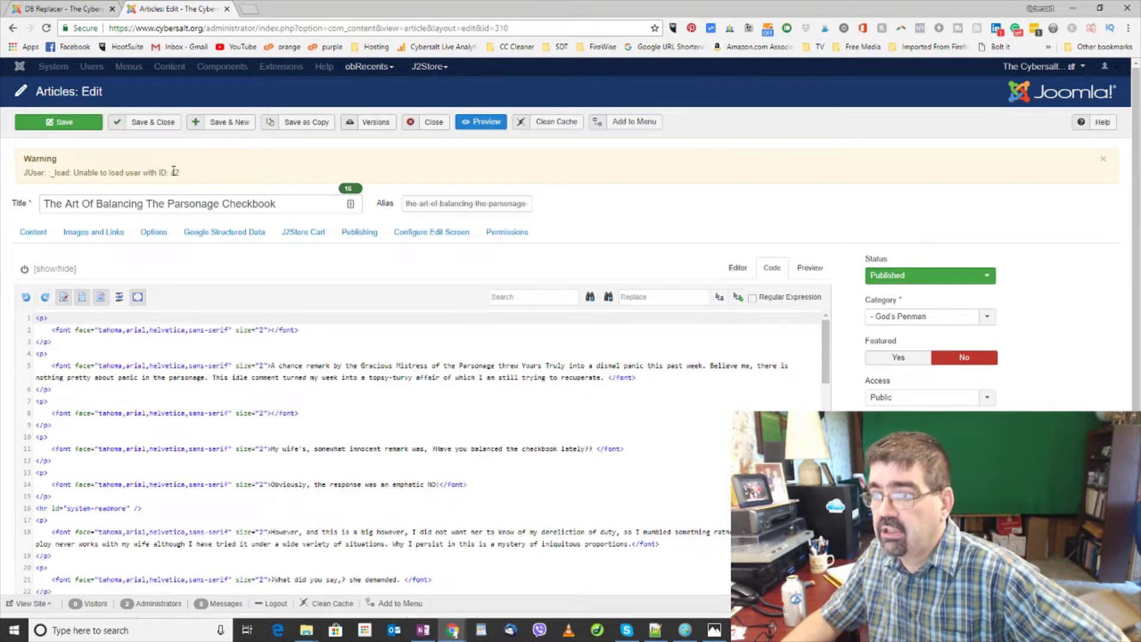
# Return to the DB Replacer page and open the content Categories list in a new browser tab
pyautogui.click(65, 8)
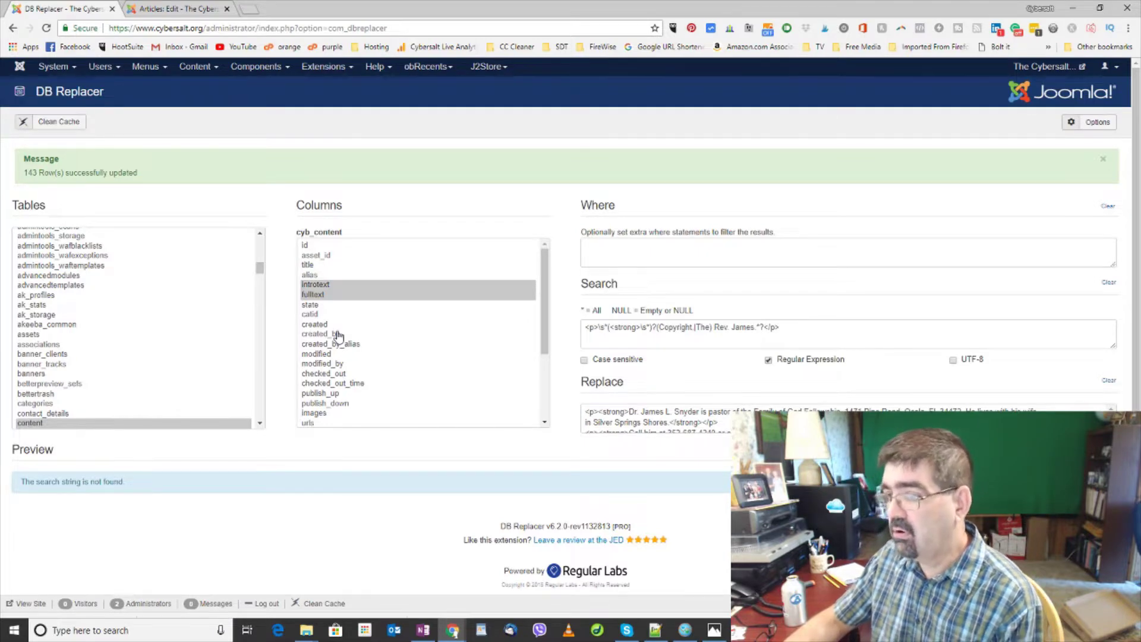
pyautogui.click(177, 10)
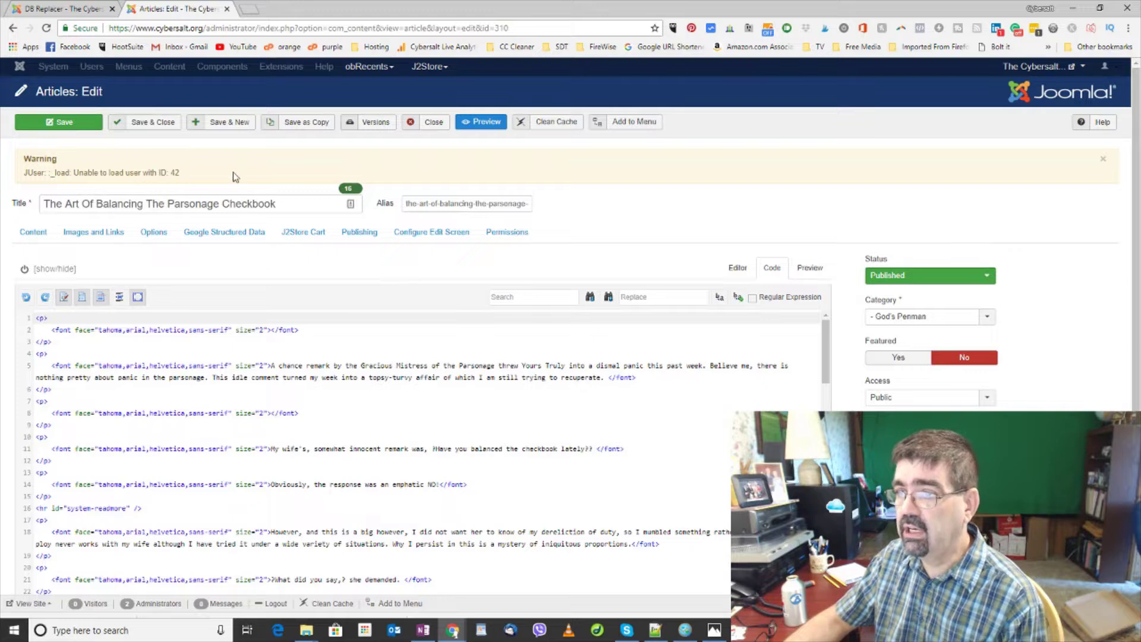
pyautogui.click(66, 9)
pyautogui.click(195, 67)
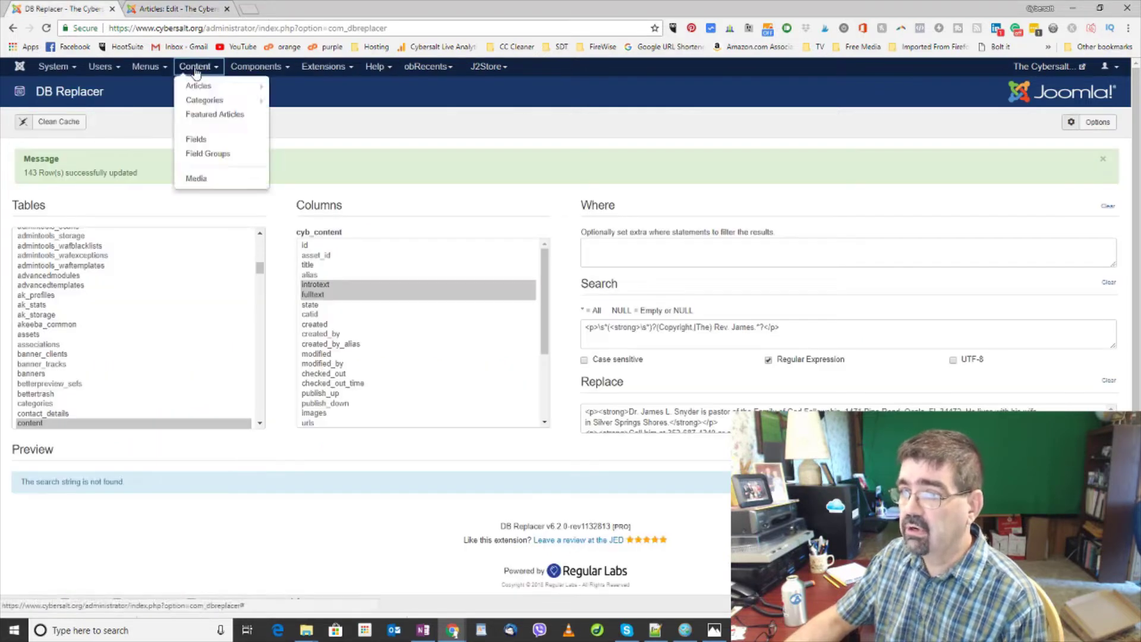
pyautogui.rightClick(203, 101)
pyautogui.click(229, 111)
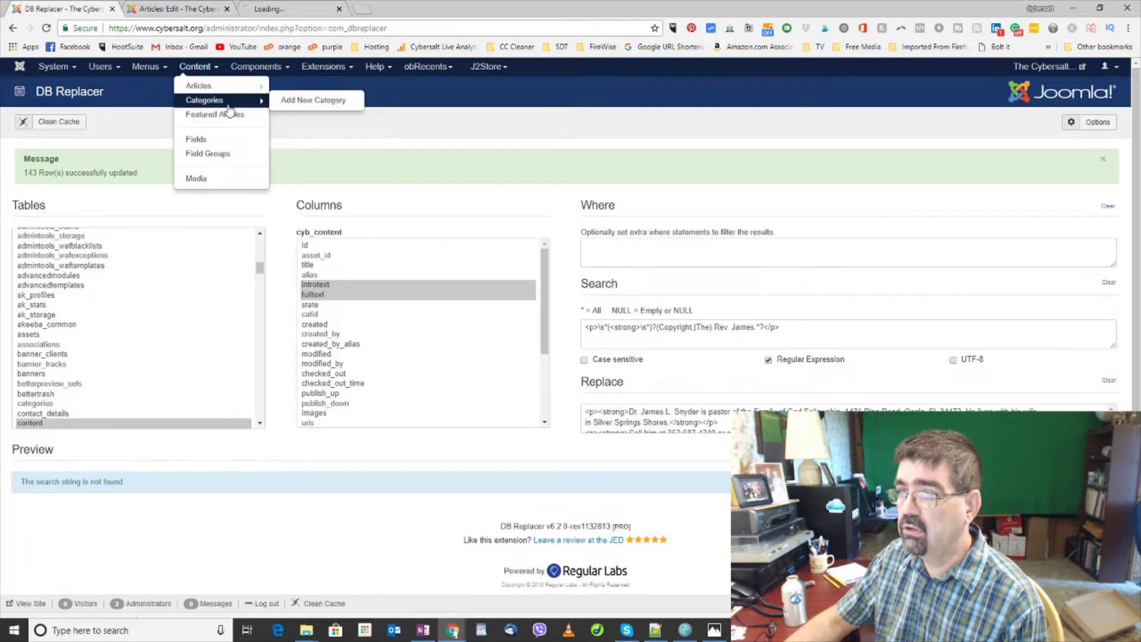
# Search the article categories for "pen" to look up the ID of the God's Penman category
pyautogui.click(196, 12)
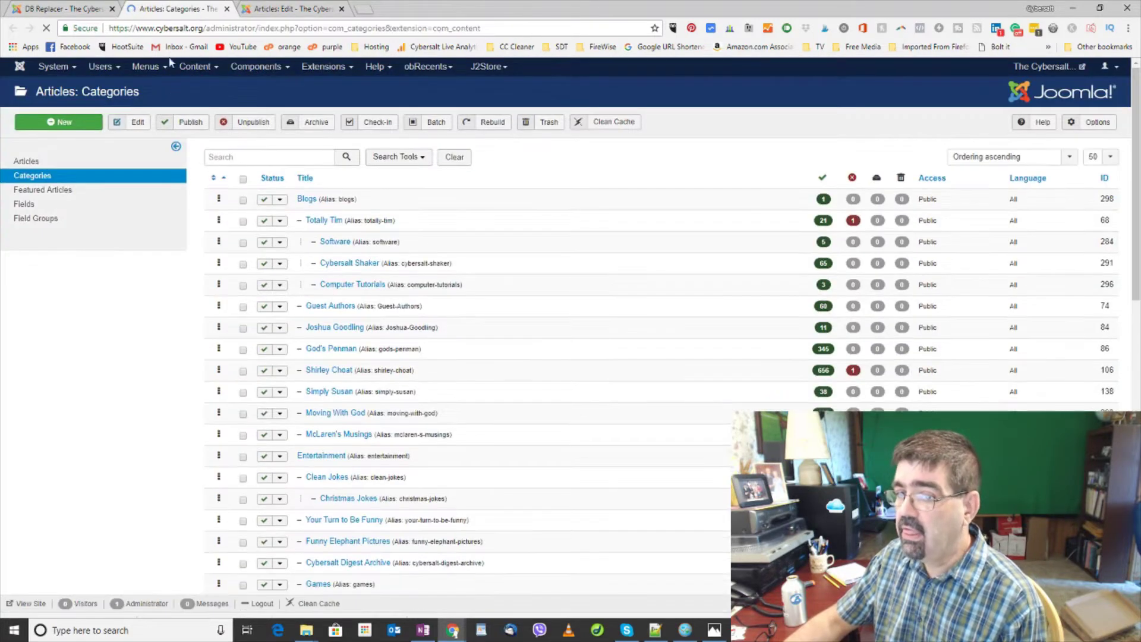
pyautogui.click(265, 157)
pyautogui.write('pen')
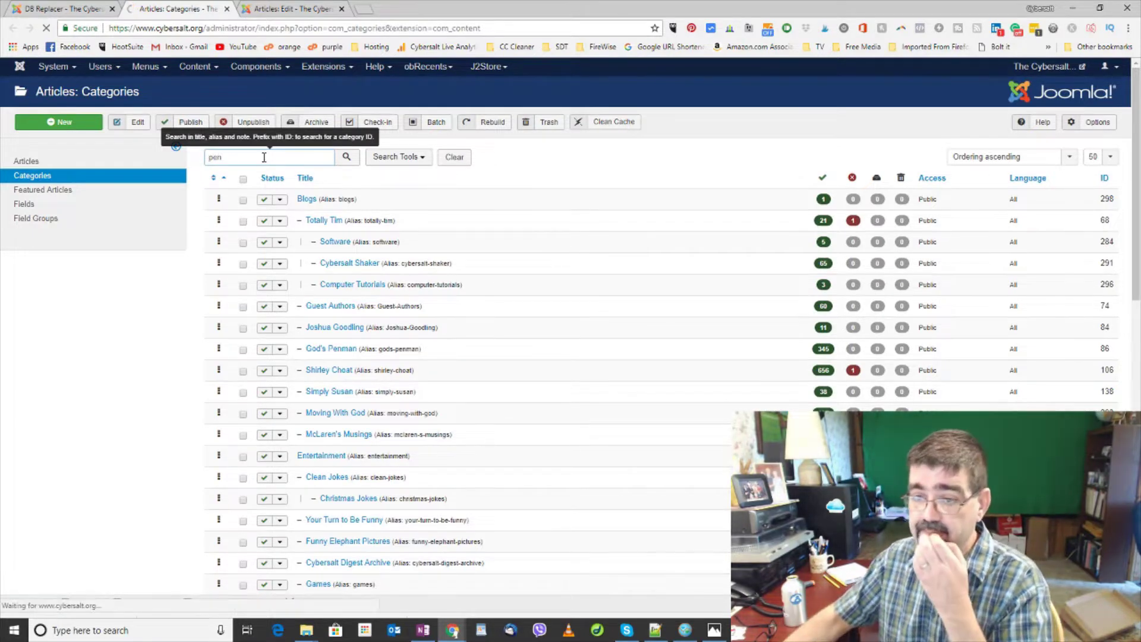
pyautogui.press('Return')
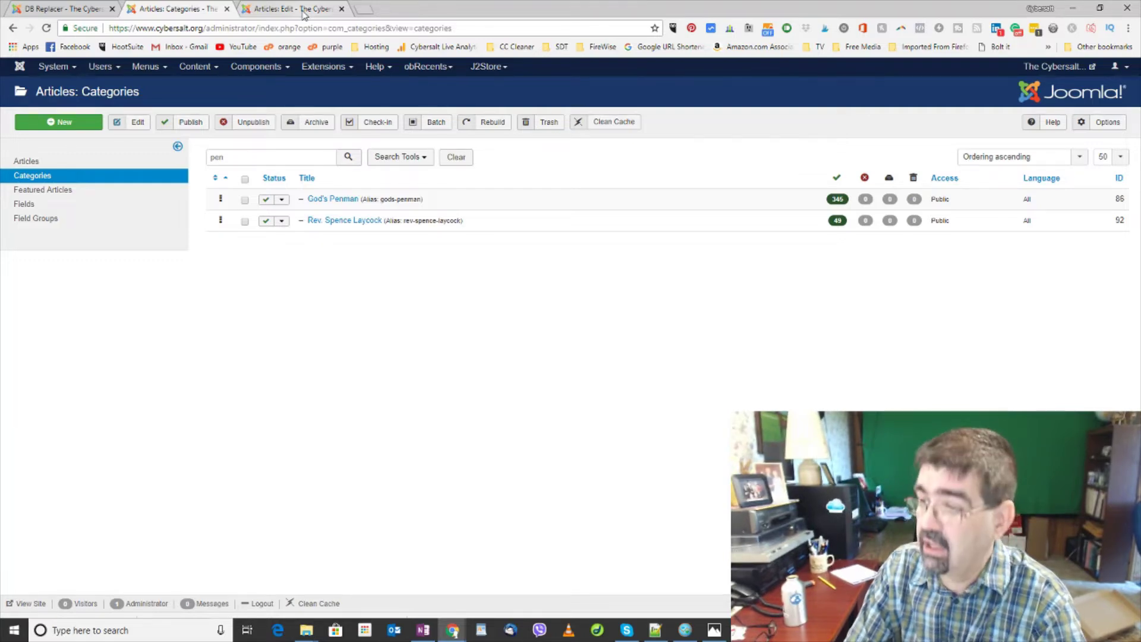
# Recheck the missing user ID in the open article's warning, then close the article's tab and return to DB Replacer
pyautogui.click(358, 9)
pyautogui.moveTo(392, 9); pyautogui.dragTo(0, 26)
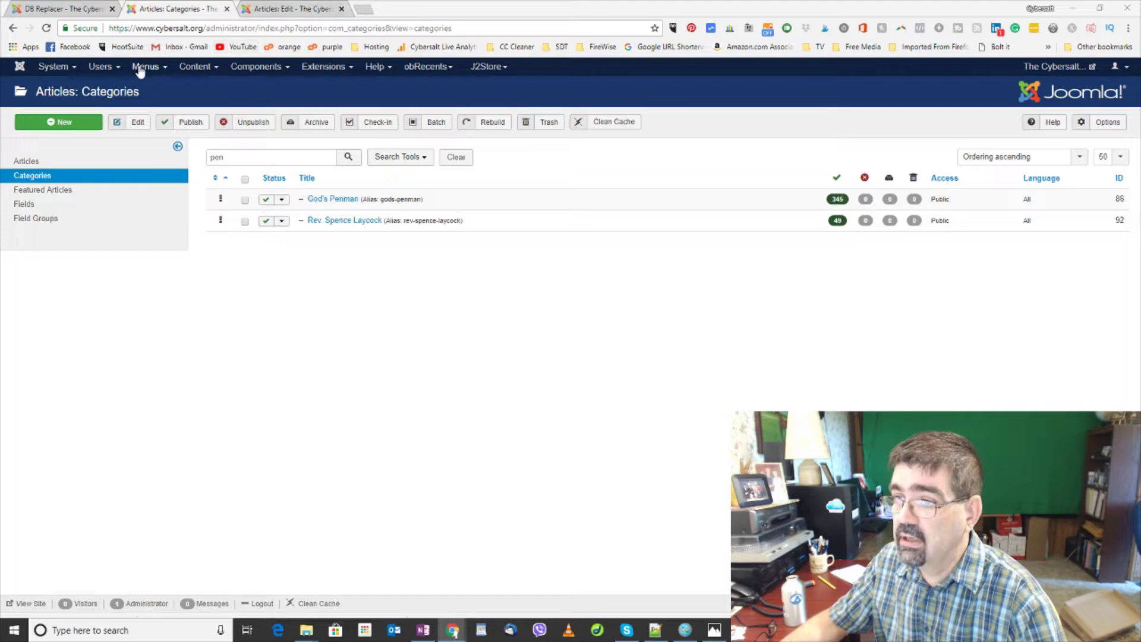
pyautogui.click(287, 12)
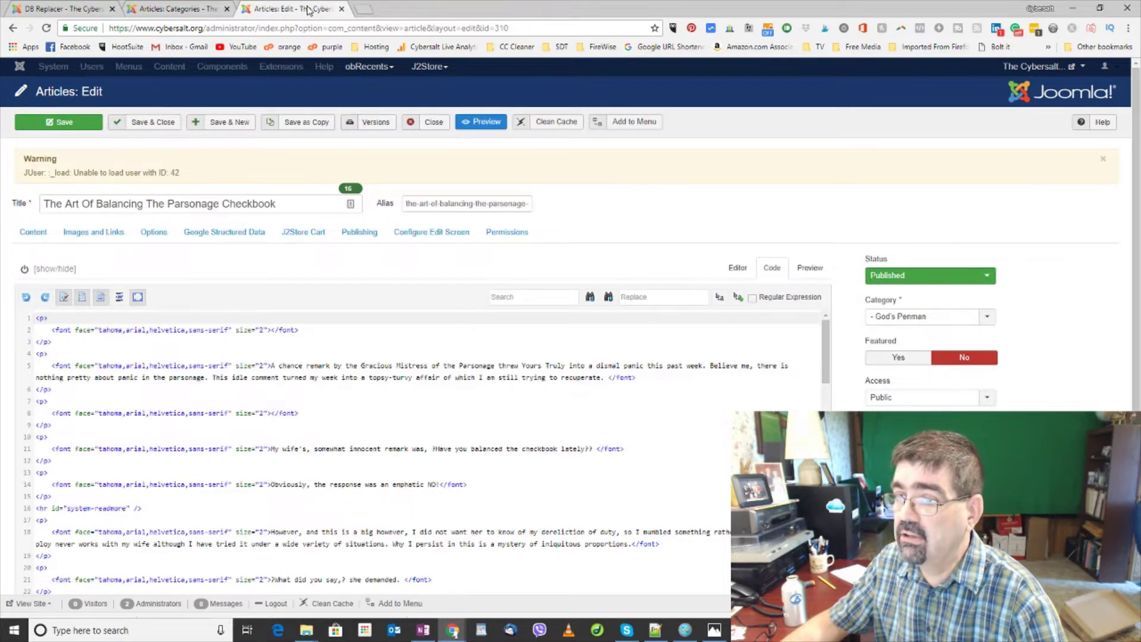
pyautogui.click(341, 9)
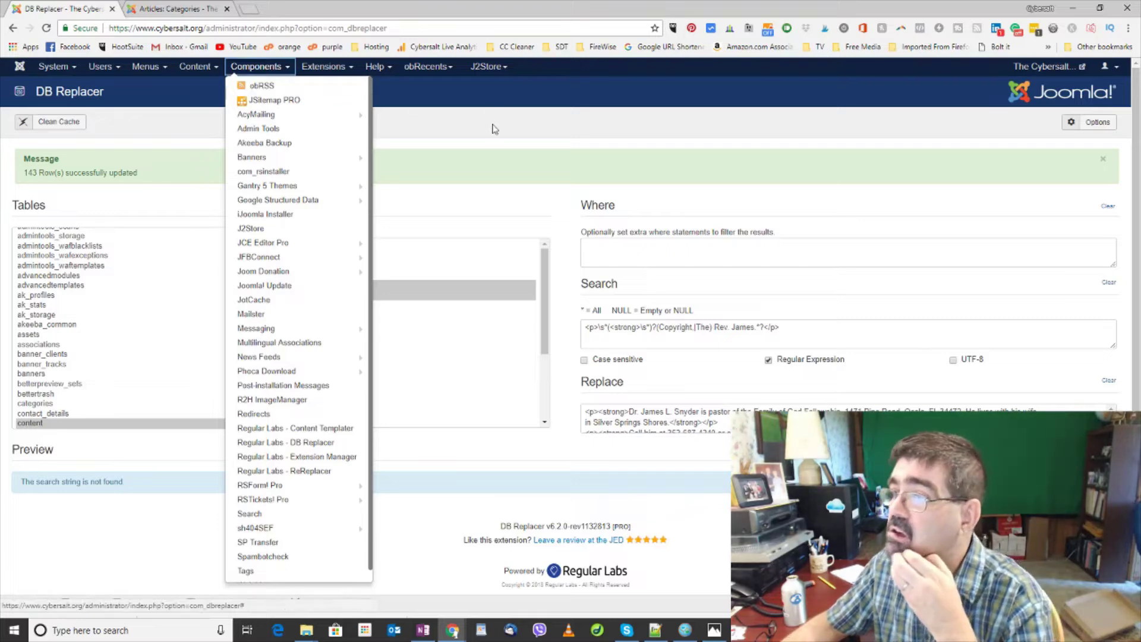
pyautogui.click(476, 114)
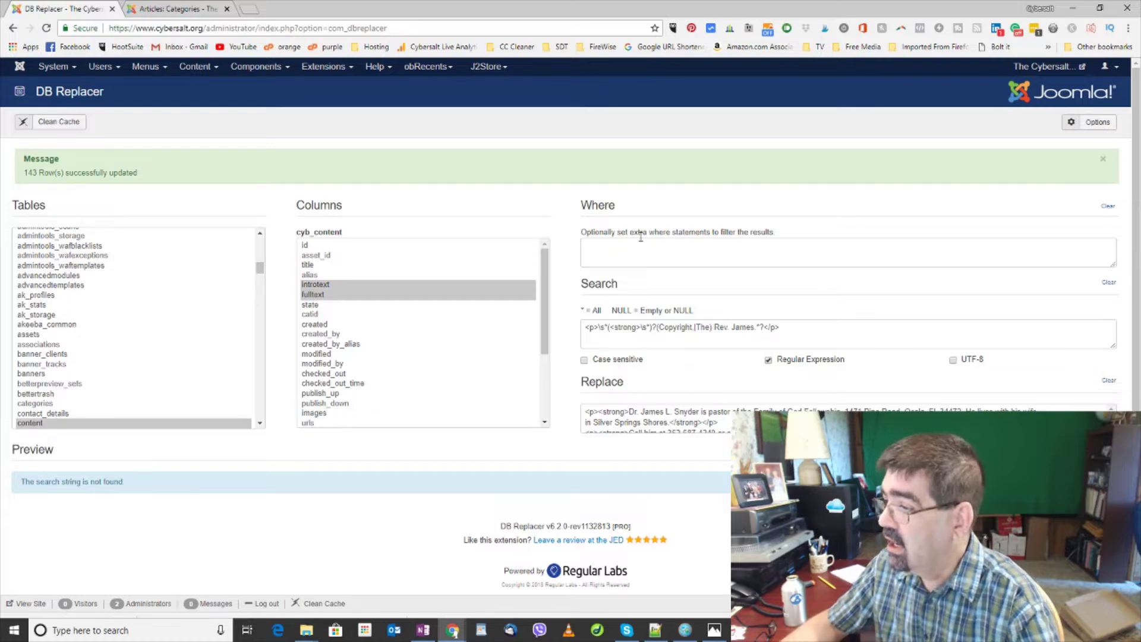
# Clear the old search and replacement text and enter "So WHERE: catid = 82 AND userid = 42" as the Where filter
pyautogui.click(1108, 283)
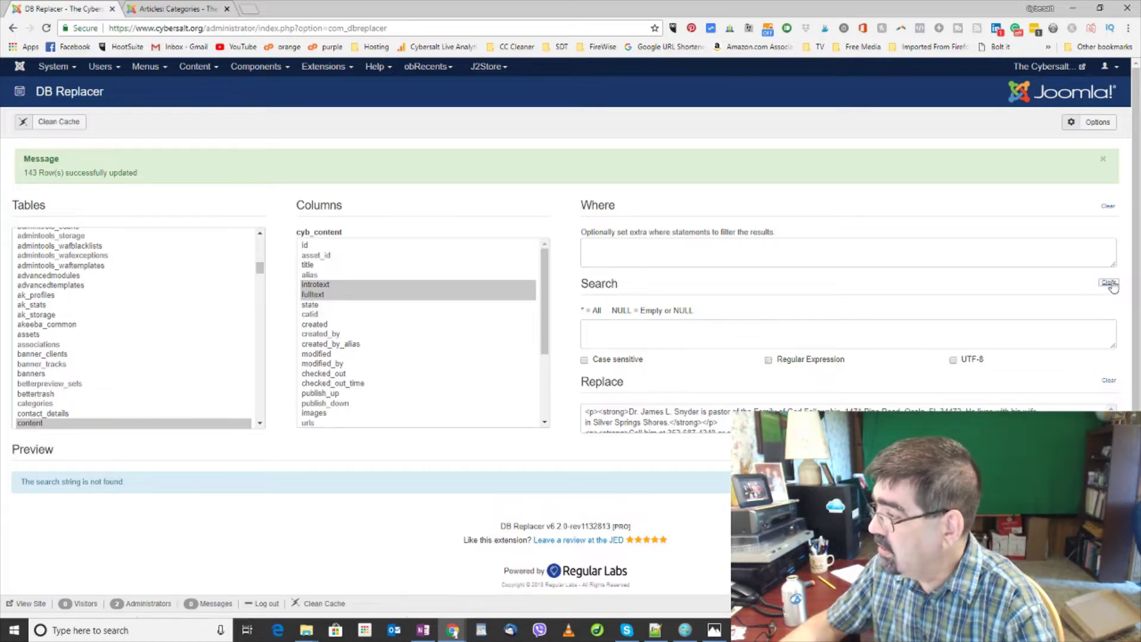
pyautogui.click(1109, 381)
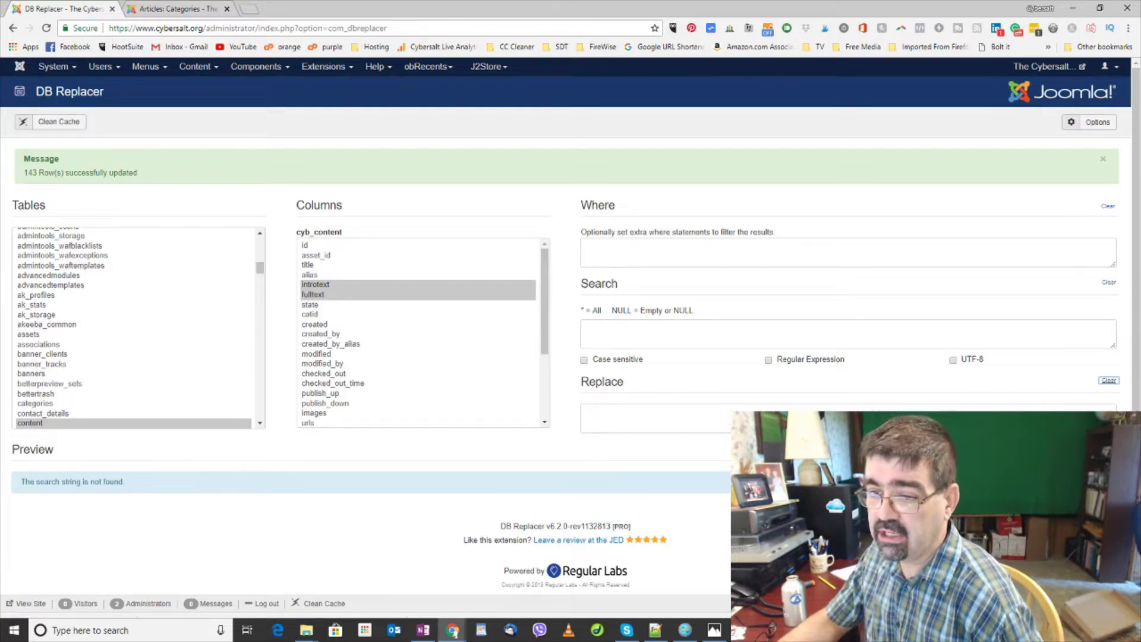
pyautogui.hotkey('alt', 'Tab')
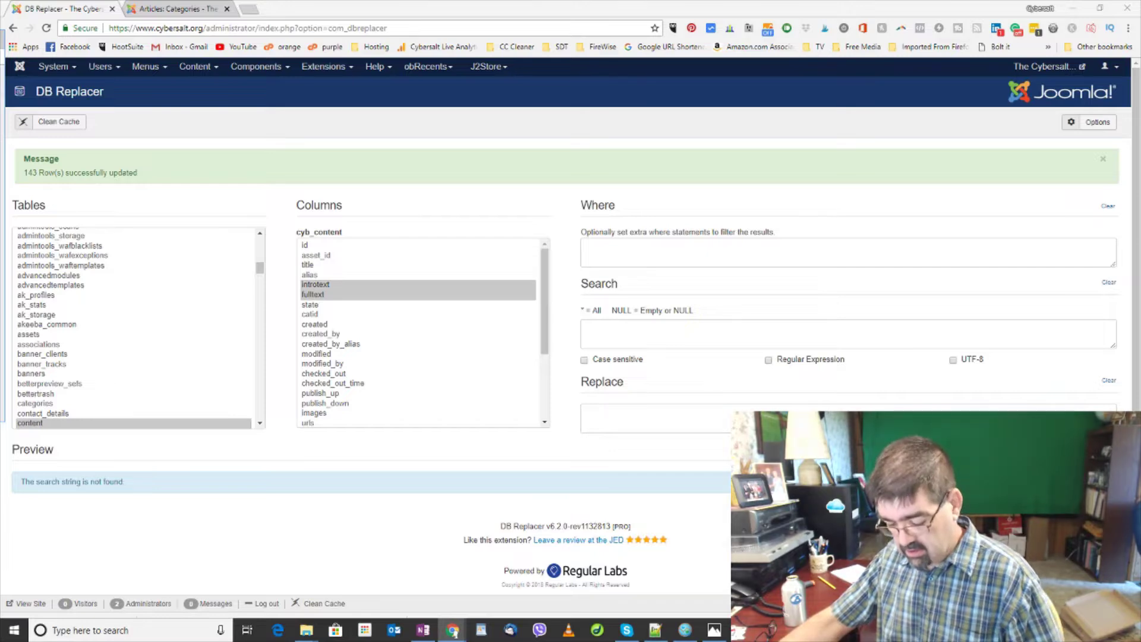
pyautogui.click(643, 248)
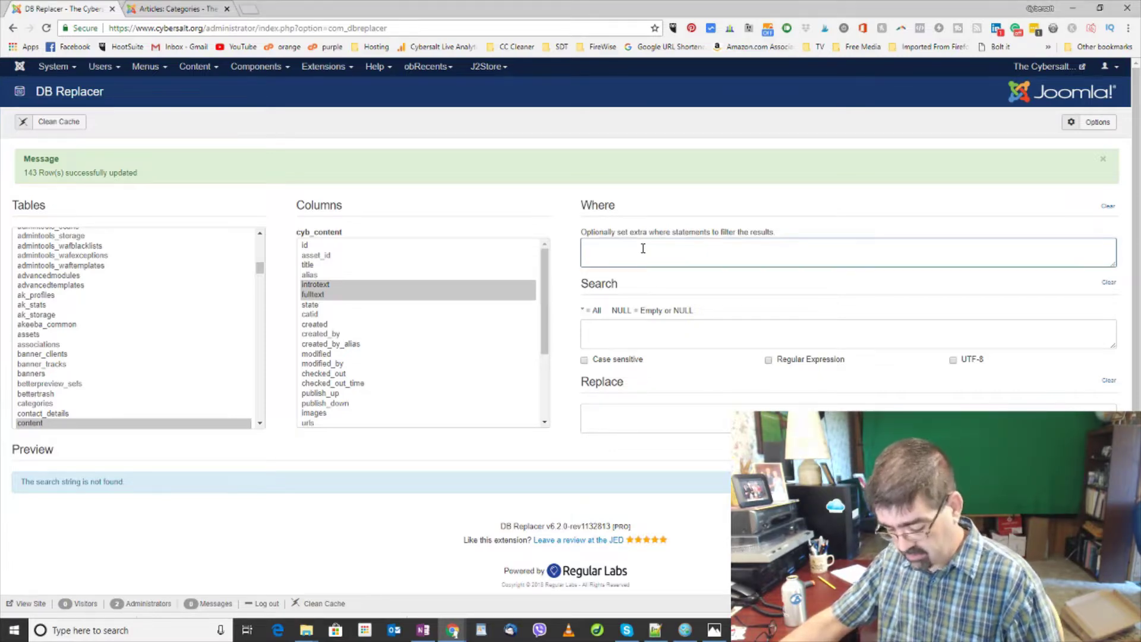
pyautogui.write('So WHERE: catid = 82 AND userid = 42')
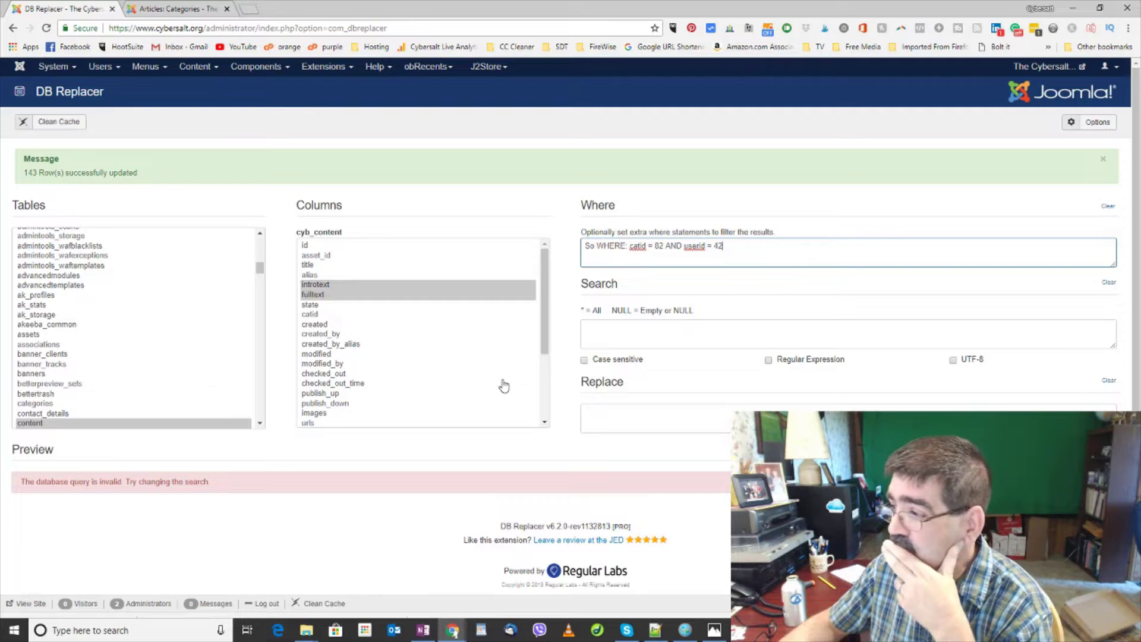
# Select the created_by column and trim the Where filter to "catid = 82 AND userid = 42"
pyautogui.click(624, 334)
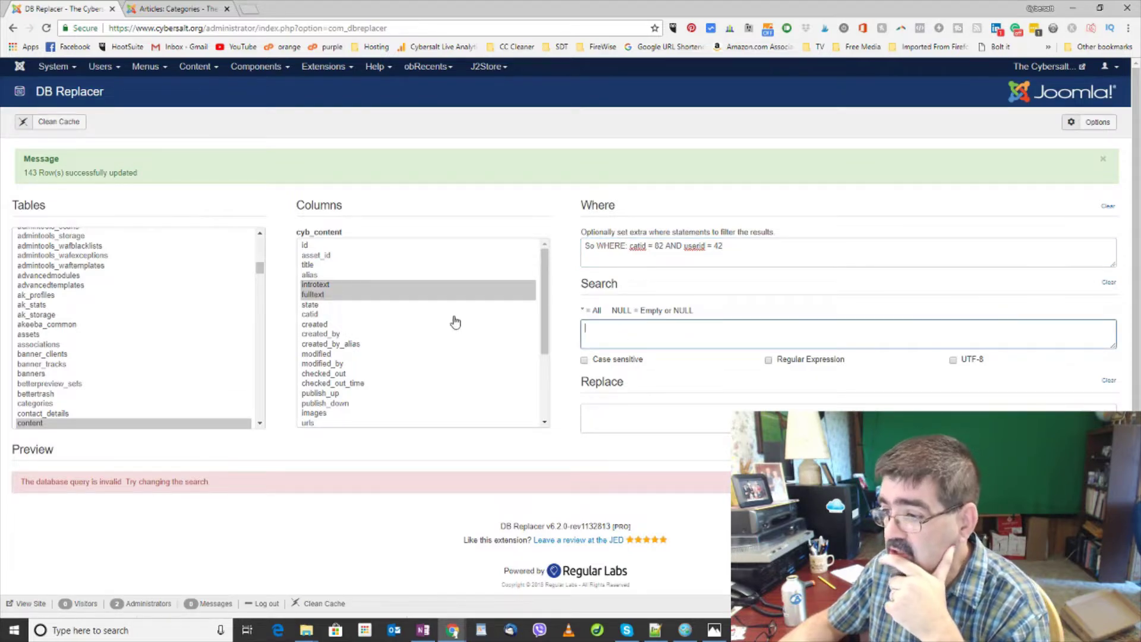
pyautogui.click(335, 336)
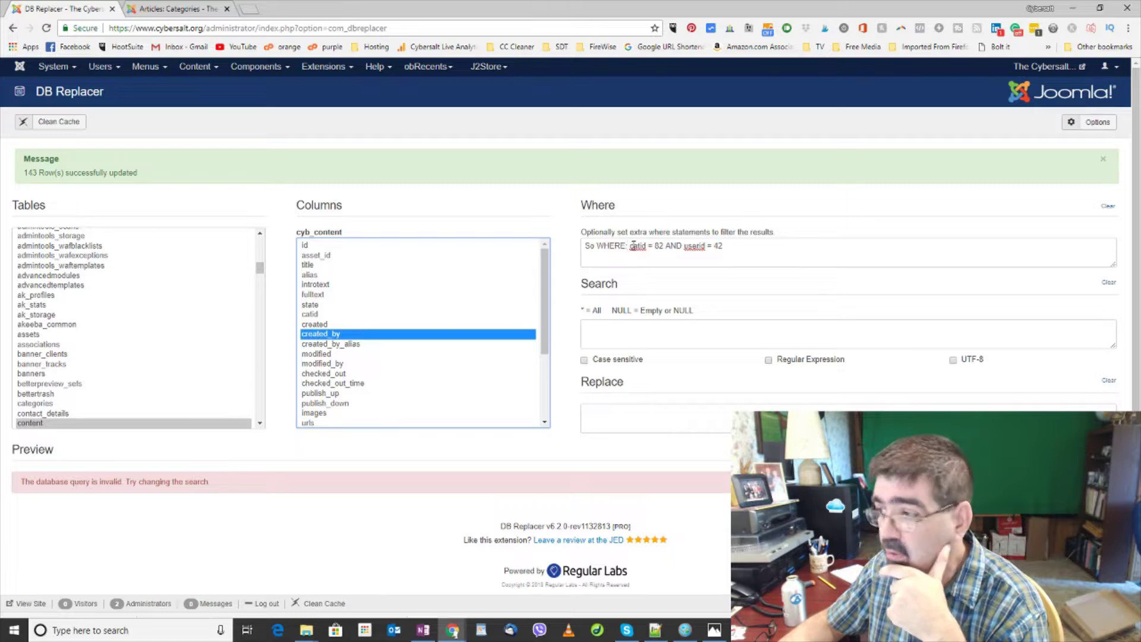
pyautogui.moveTo(627, 246); pyautogui.dragTo(532, 250)
pyautogui.press('BackSpace')
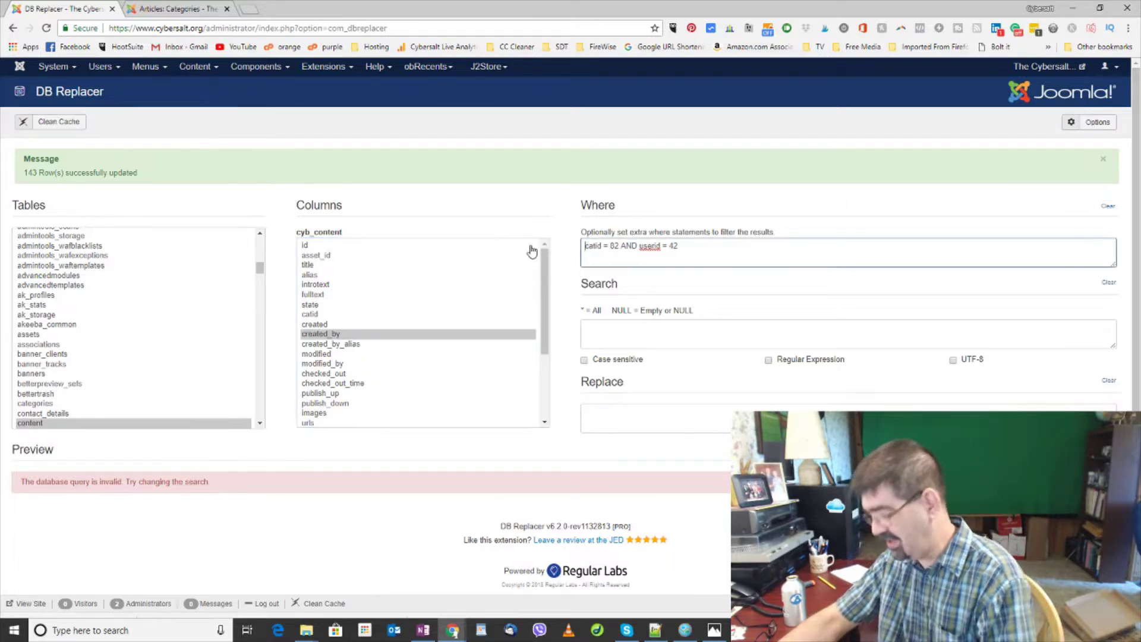
pyautogui.press('Tab')
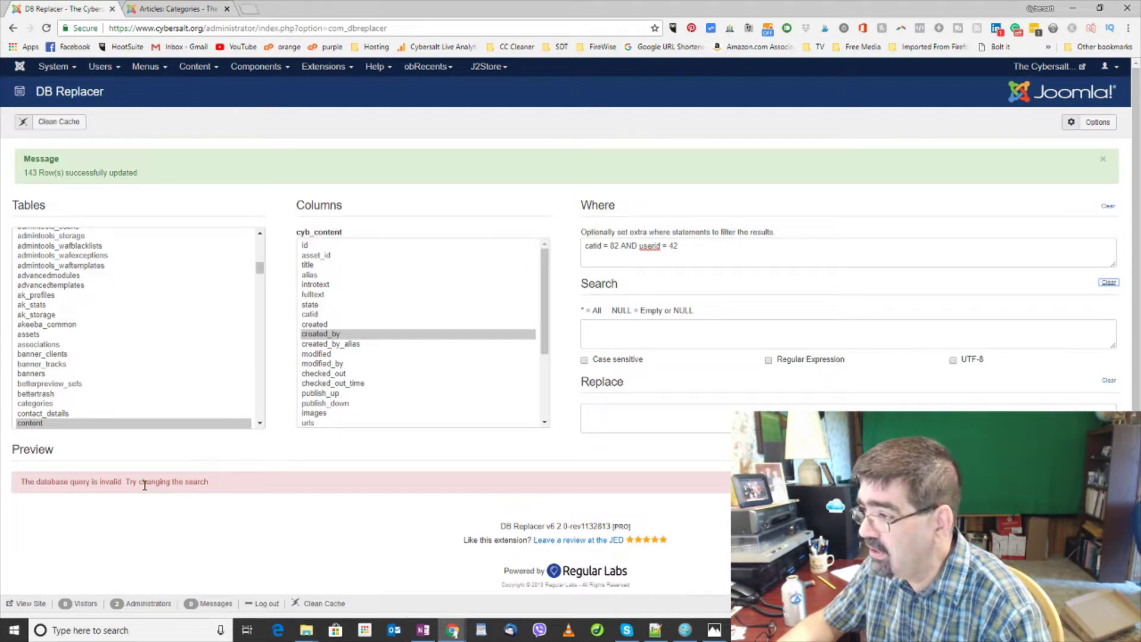
pyautogui.click(824, 254)
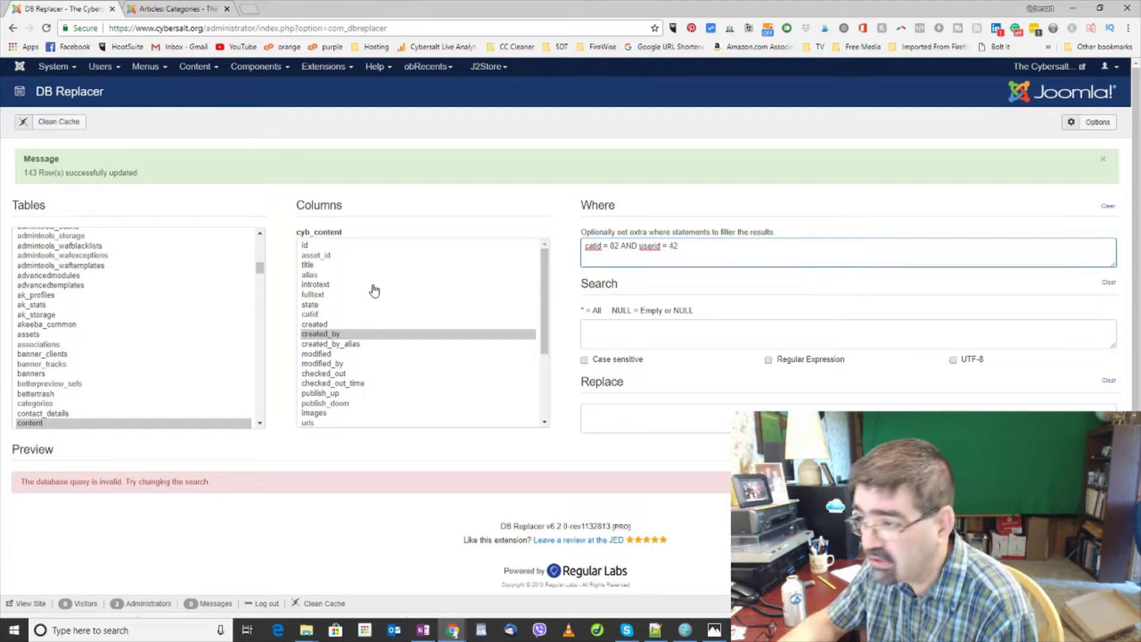
# Set the search value to 42 and look through the content table's columns for a user ID field
pyautogui.click(637, 331)
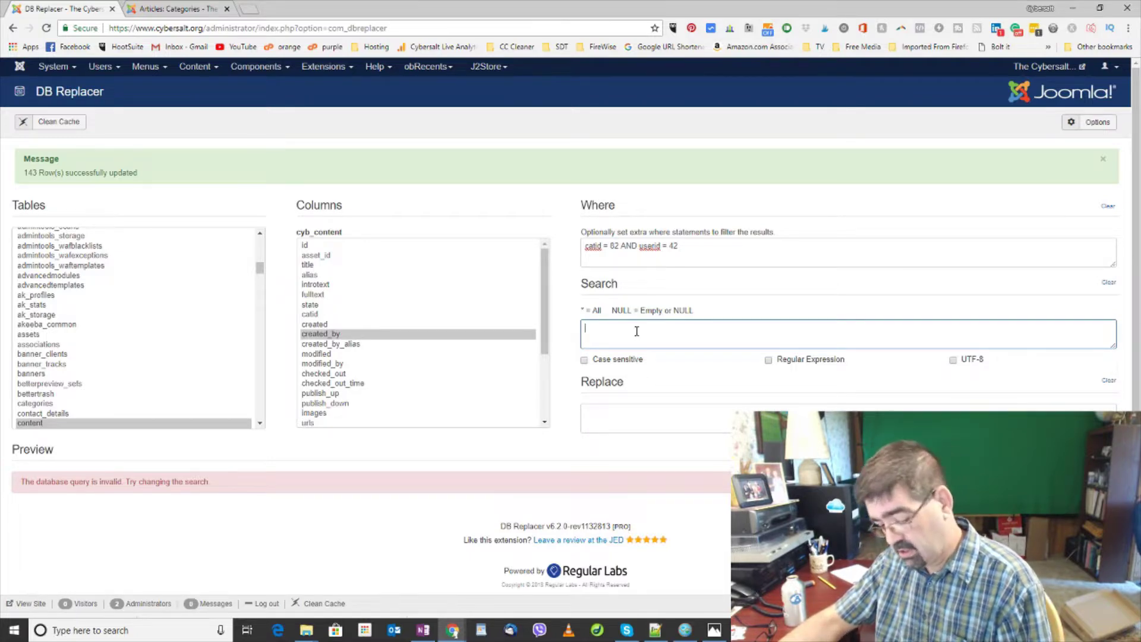
pyautogui.write('42')
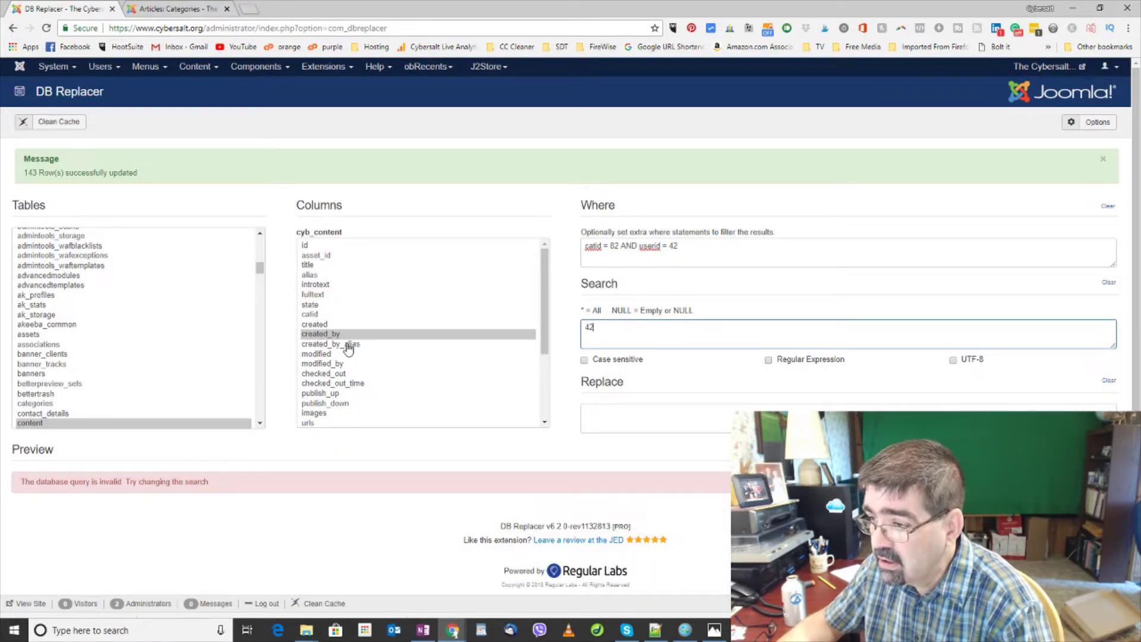
pyautogui.scroll(-2, 348, 349)
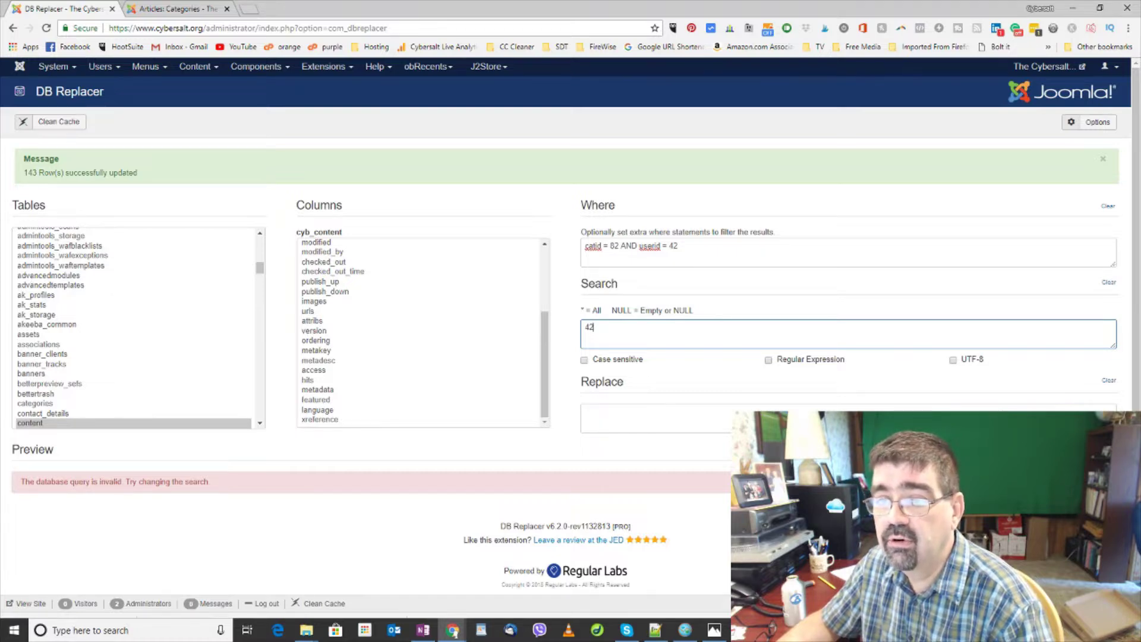
pyautogui.scroll(-1, 382, 323)
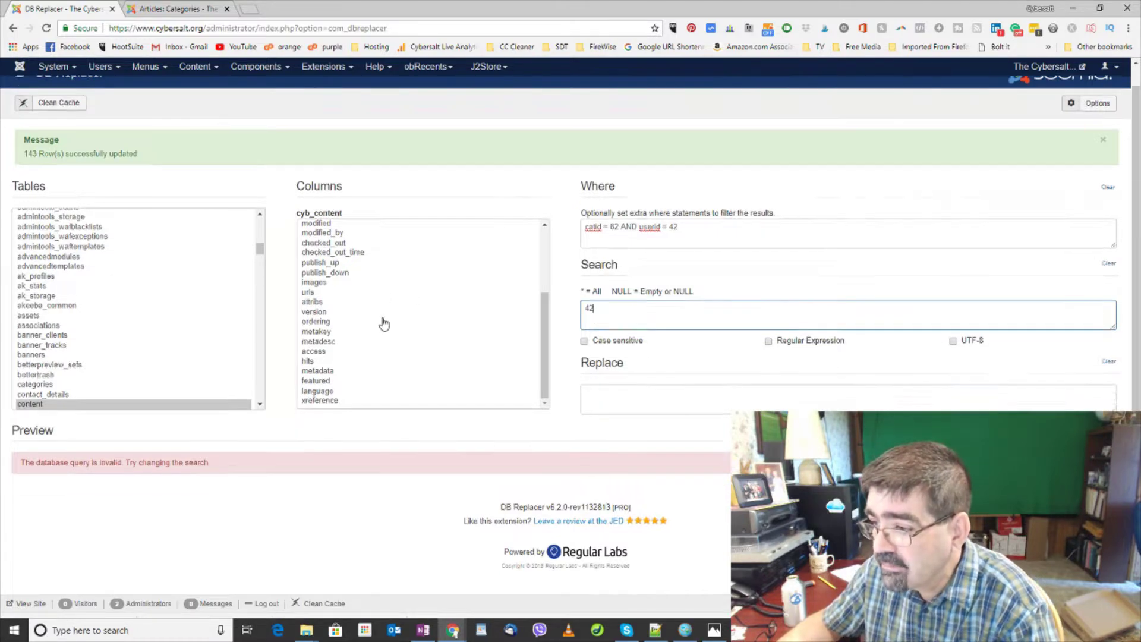
pyautogui.scroll(1, 383, 323)
pyautogui.moveTo(544, 334); pyautogui.dragTo(547, 277)
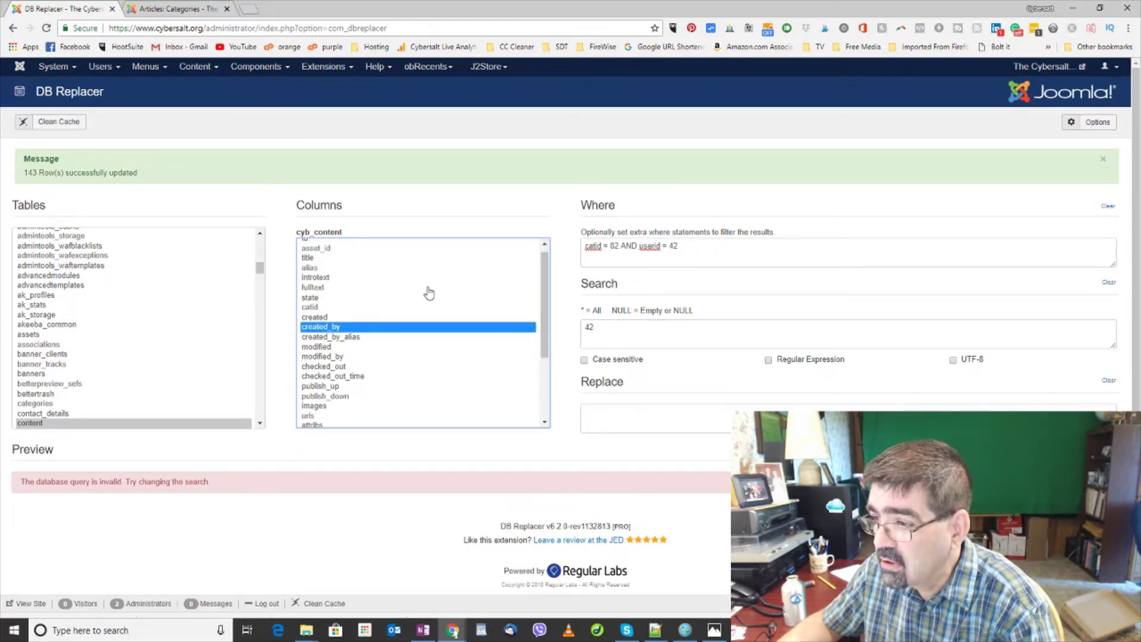
pyautogui.scroll(1, 429, 293)
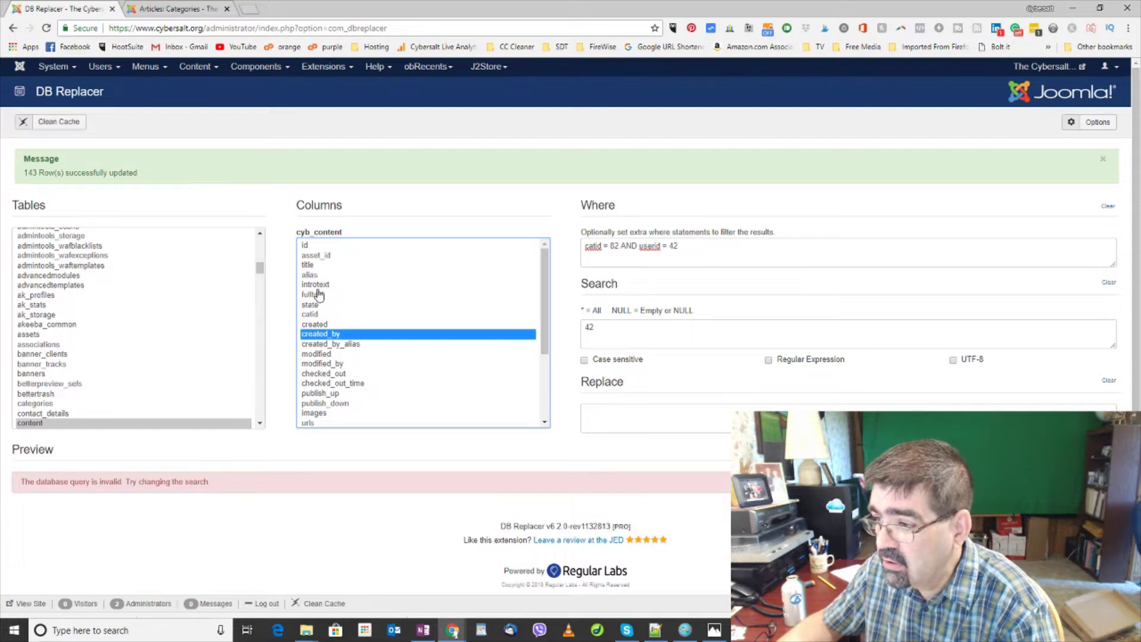
# Try the created_by_alias and modified columns for the search, then reselect created_by
pyautogui.click(331, 345)
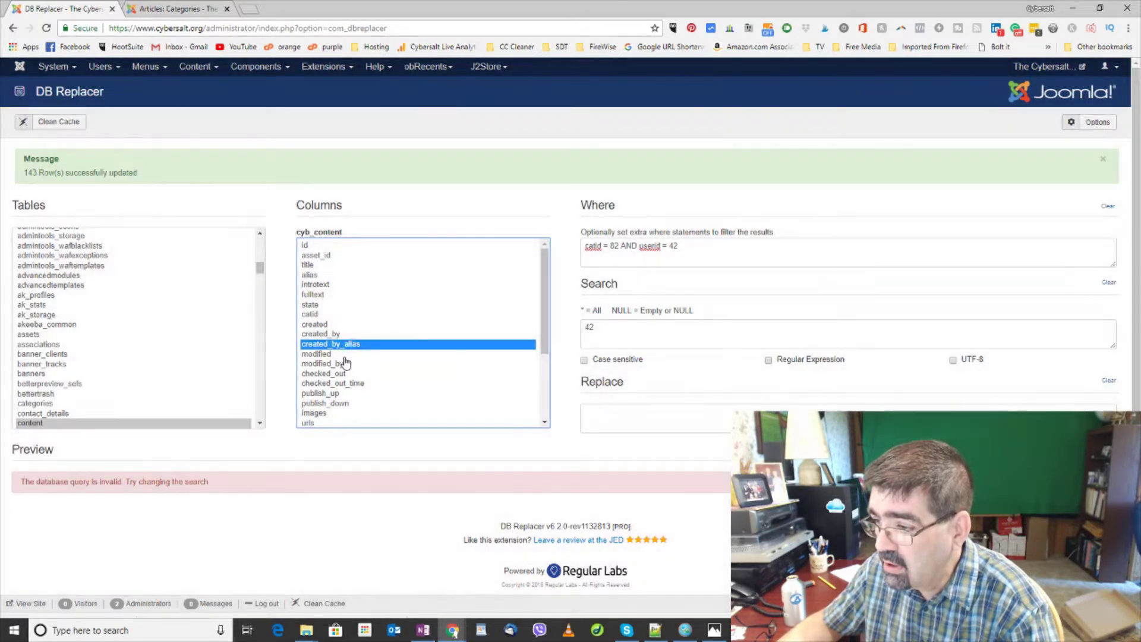
pyautogui.click(324, 355)
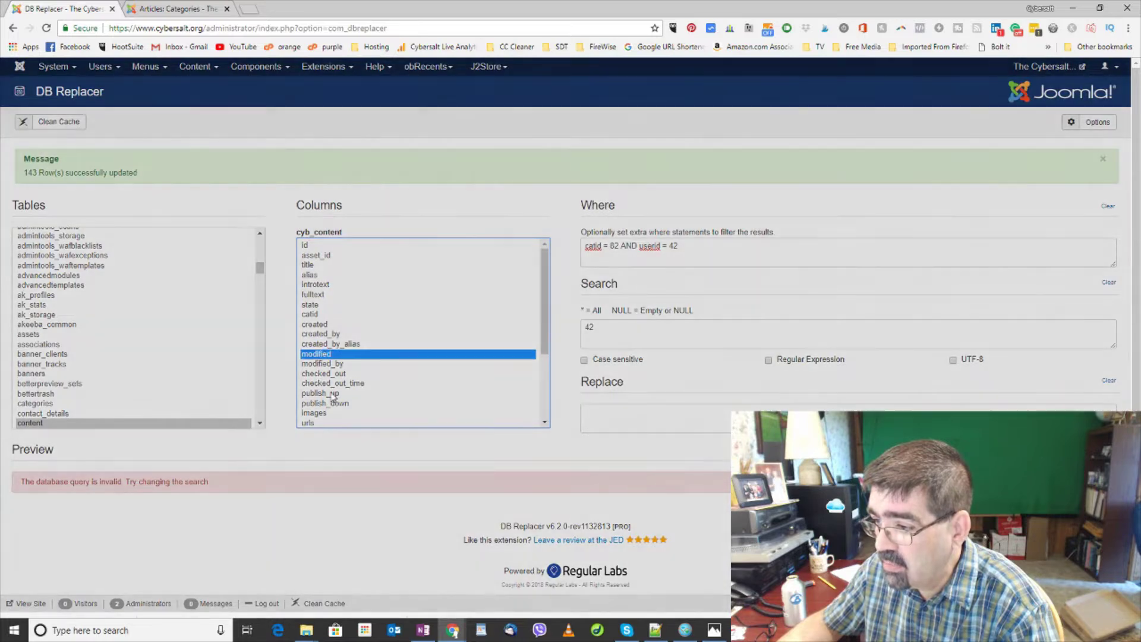
pyautogui.scroll(-1, 354, 371)
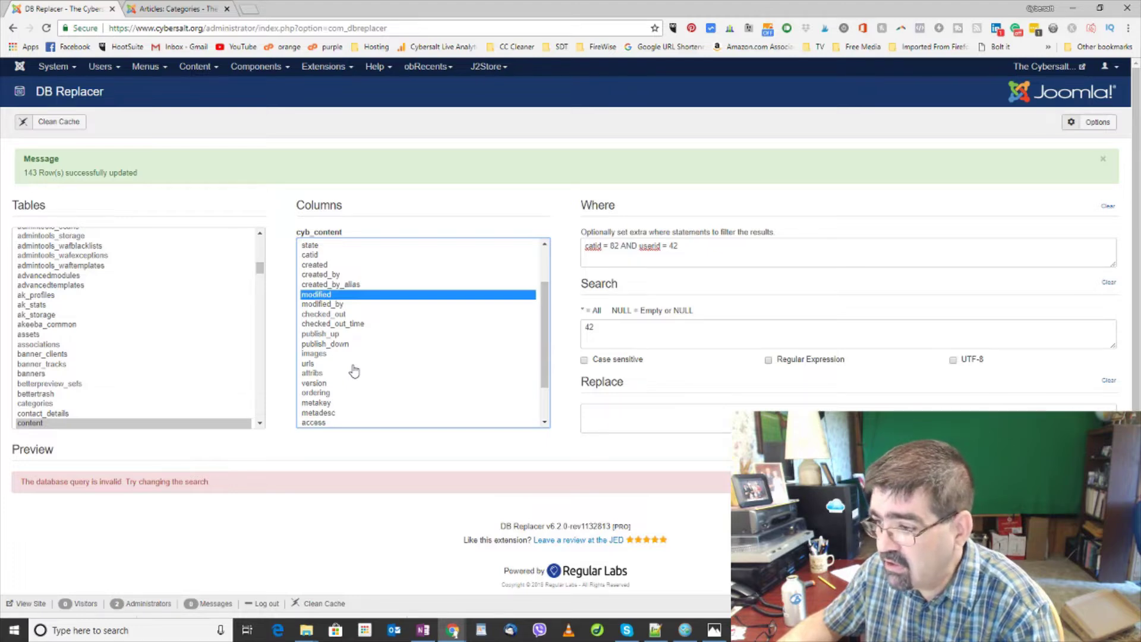
pyautogui.scroll(-1, 355, 371)
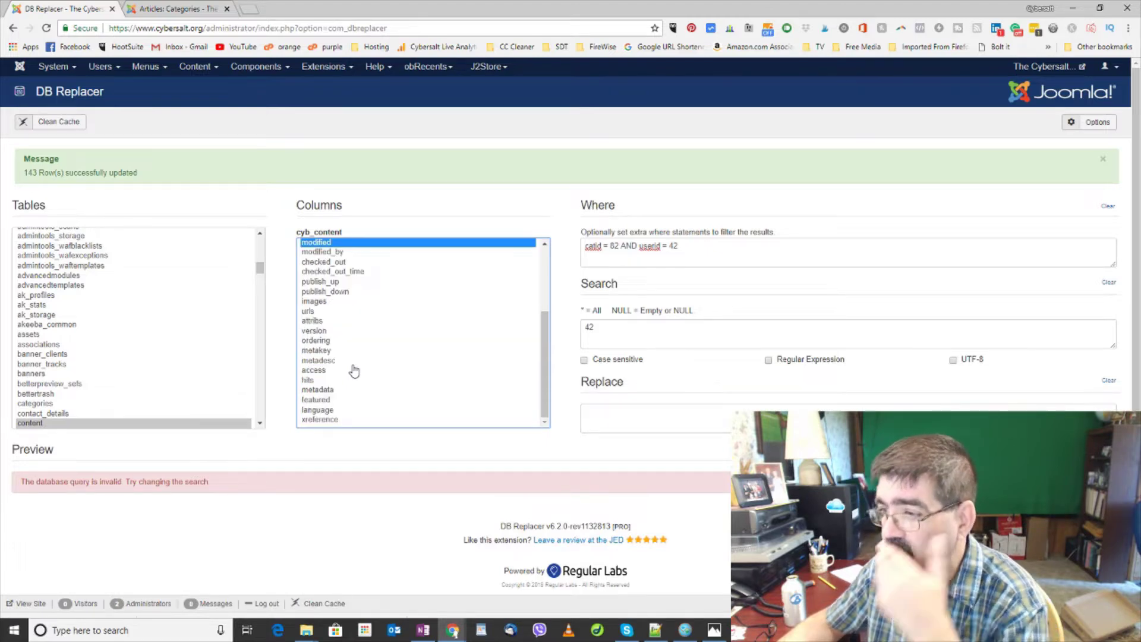
pyautogui.scroll(1, 354, 371)
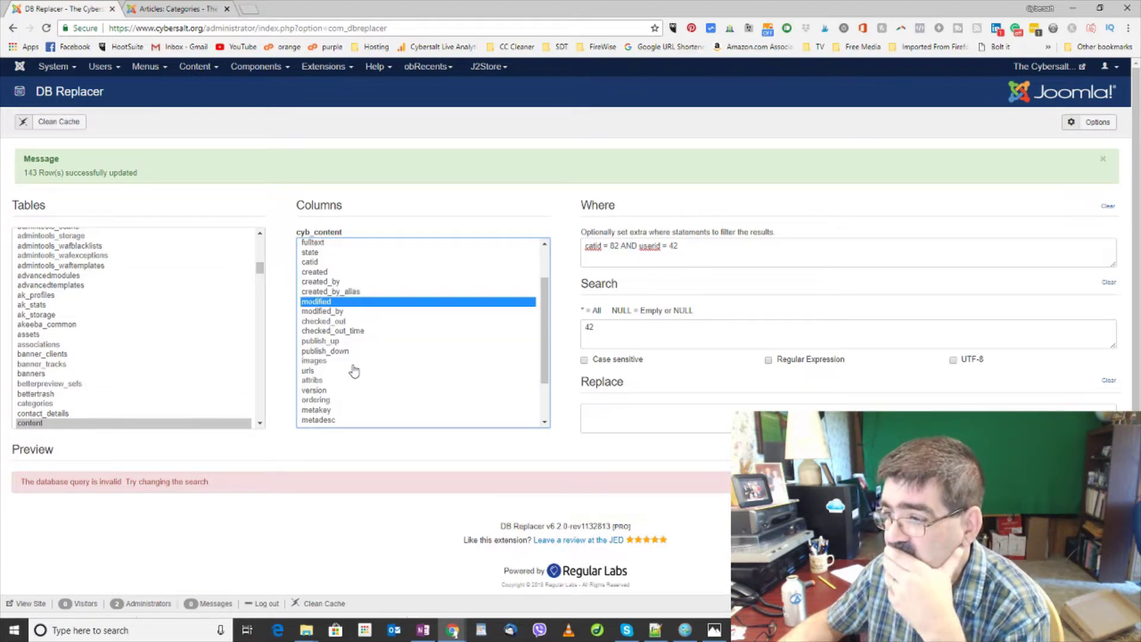
pyautogui.click(332, 283)
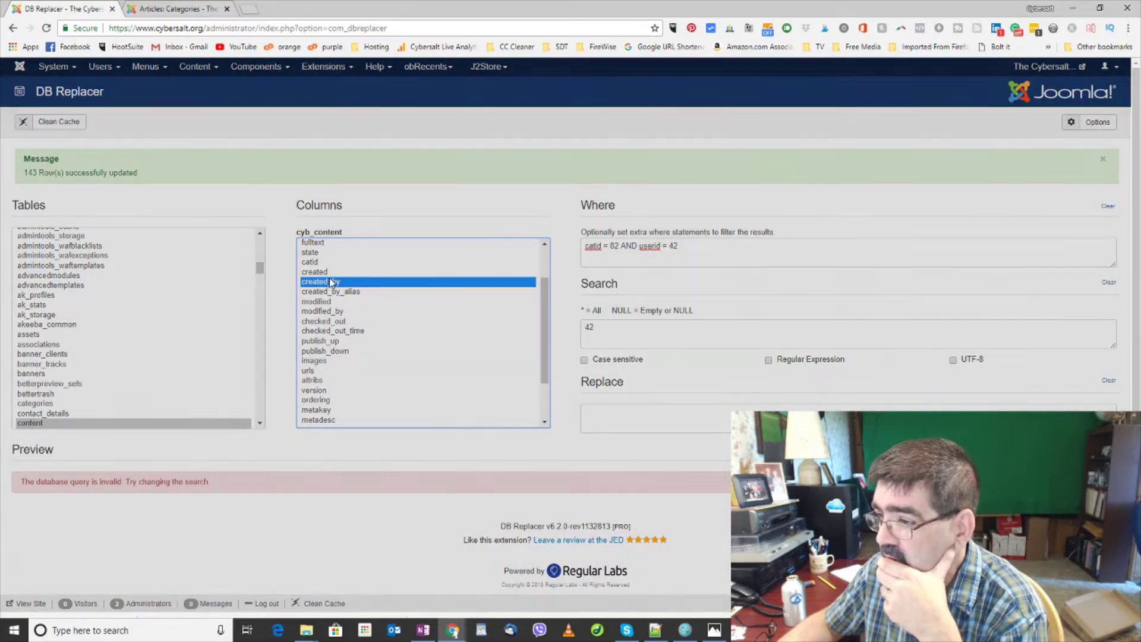
pyautogui.scroll(1, 325, 278)
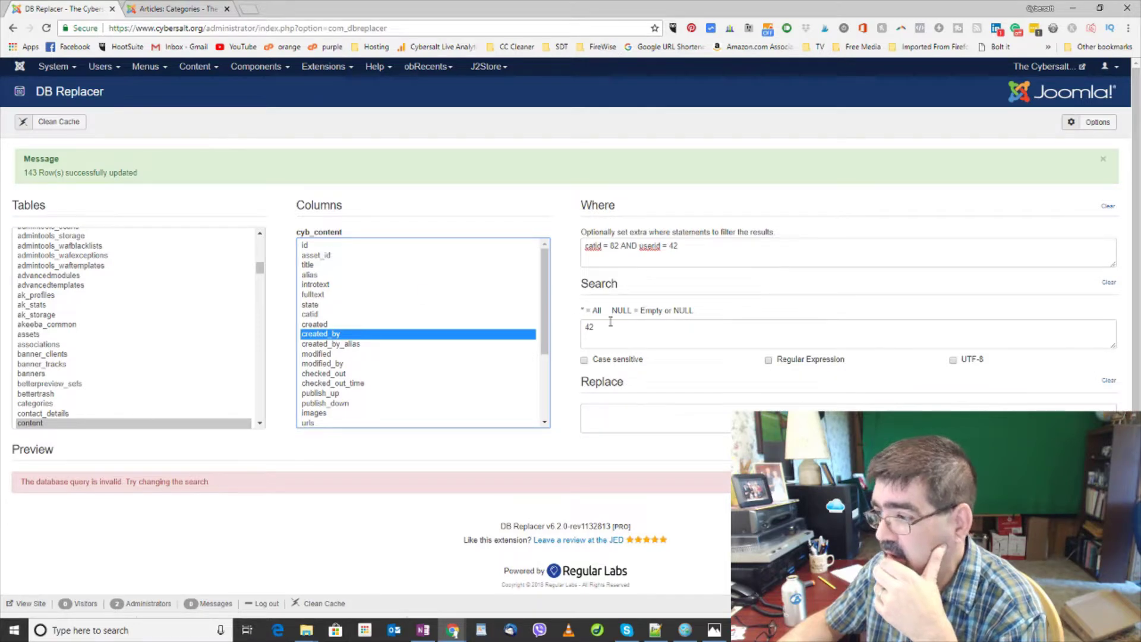
# Select the id column instead and clear the search value 42
pyautogui.moveTo(611, 325); pyautogui.dragTo(571, 324)
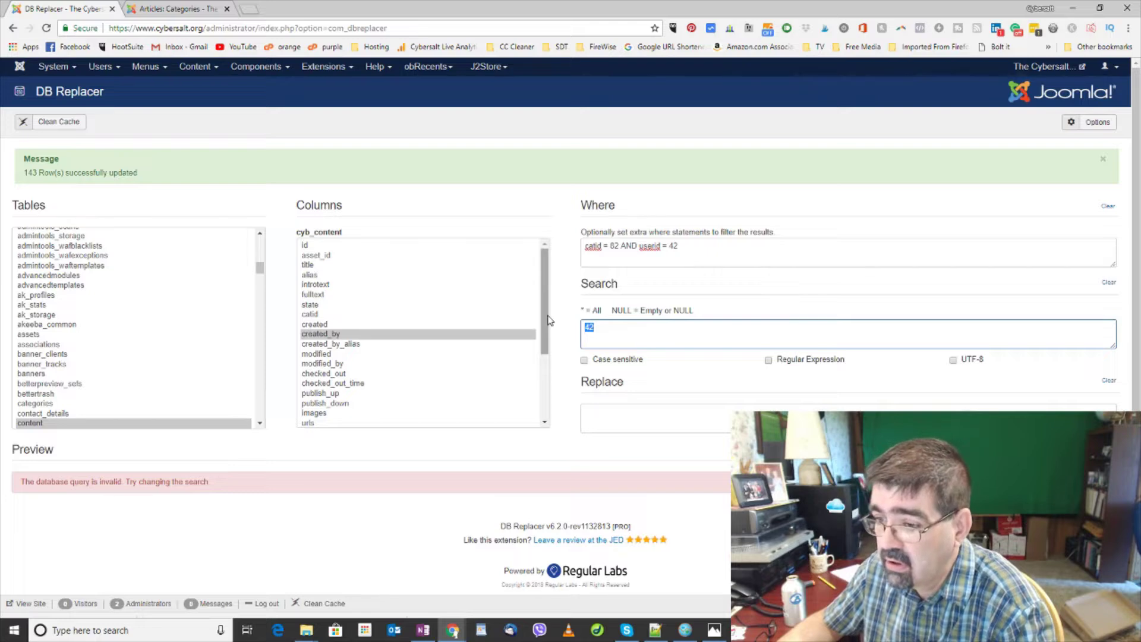
pyautogui.click(309, 245)
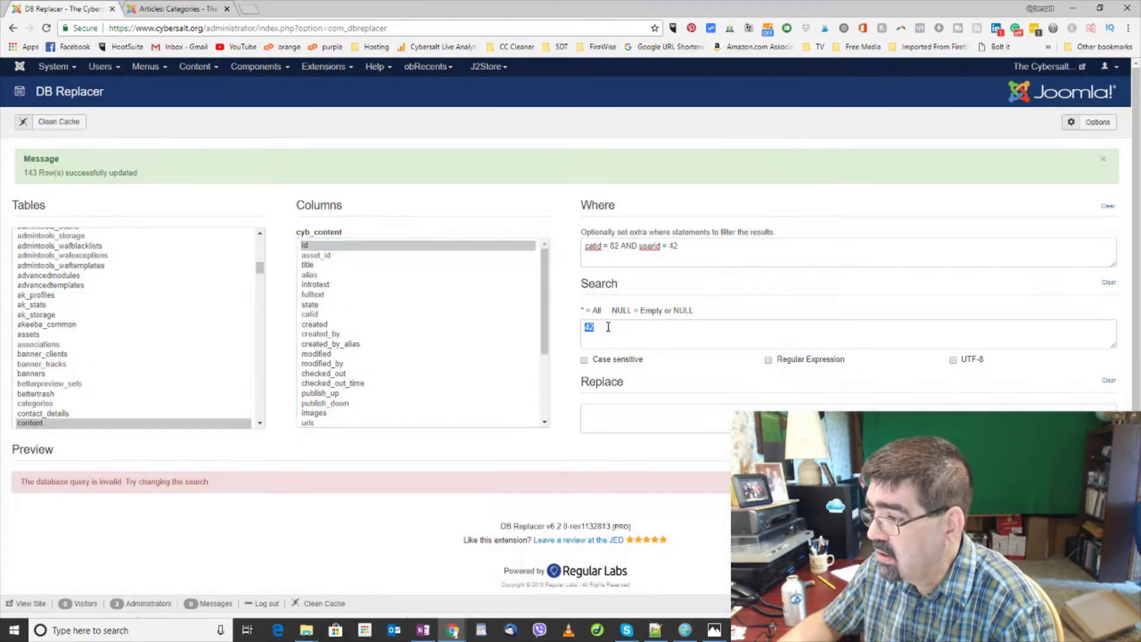
pyautogui.click(608, 327)
pyautogui.press('BackSpace')
pyautogui.press('BackSpace')
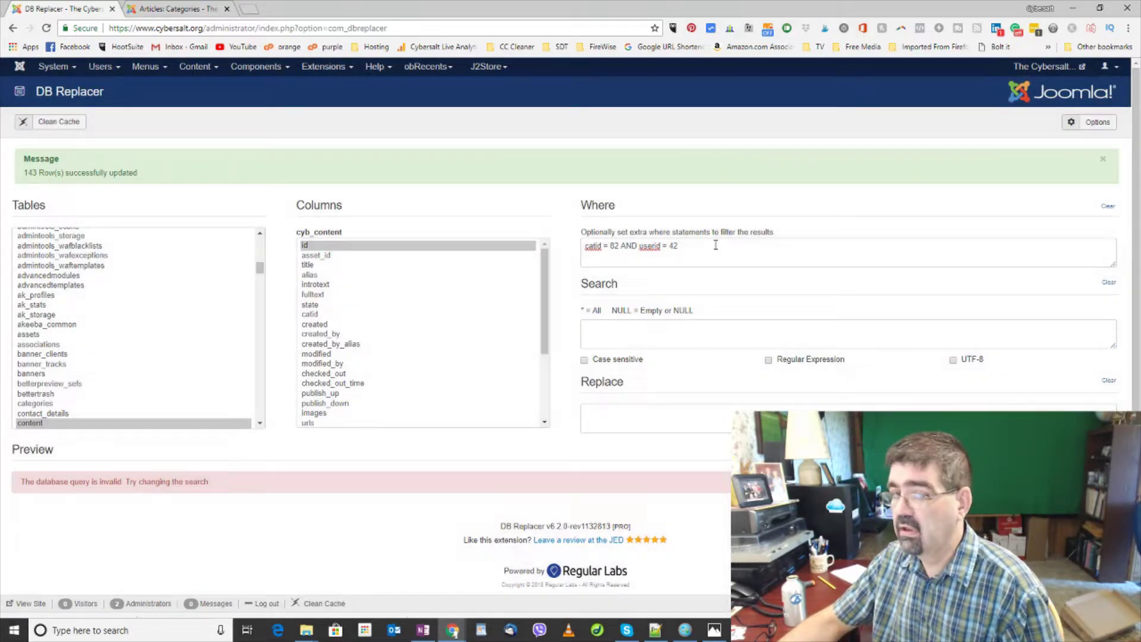
# Copy the Where statement and then empty the Where filter
pyautogui.moveTo(680, 246); pyautogui.dragTo(542, 252)
pyautogui.hotkey('ctrl', 'c')
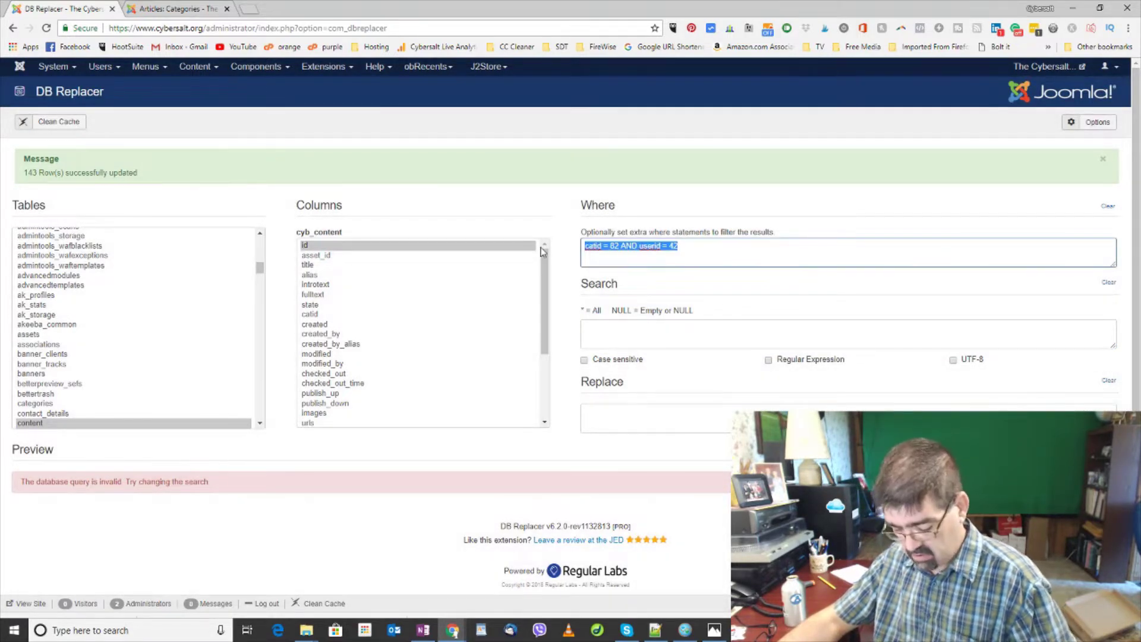
pyautogui.press('BackSpace')
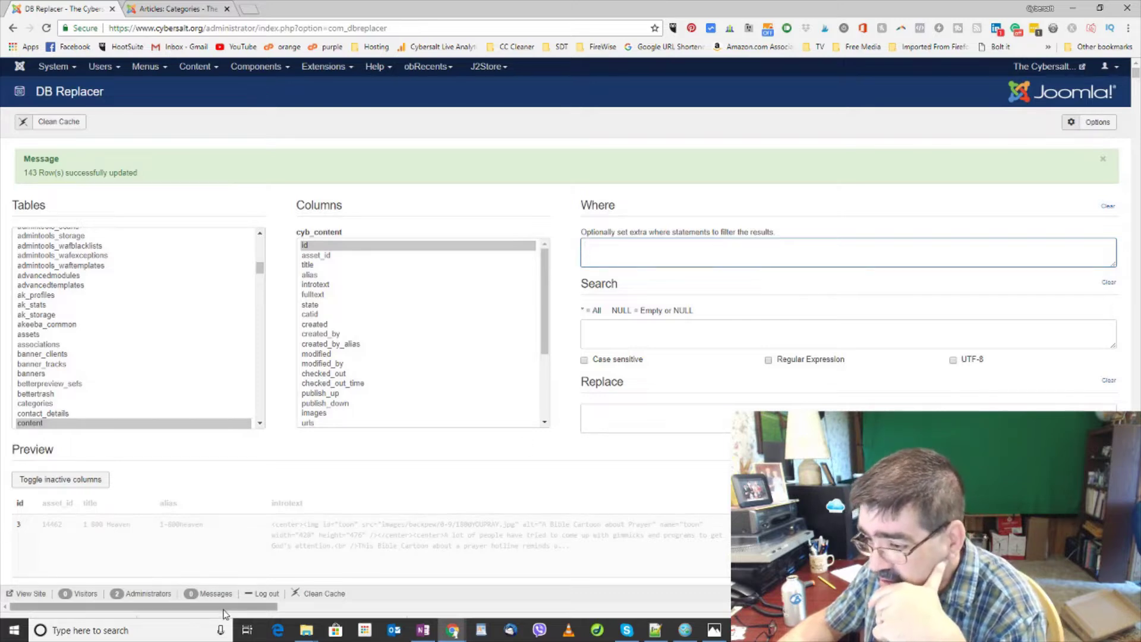
# Search the content table's created_by column for 42 and review the matching rows in the preview
pyautogui.moveTo(240, 607); pyautogui.dragTo(355, 608)
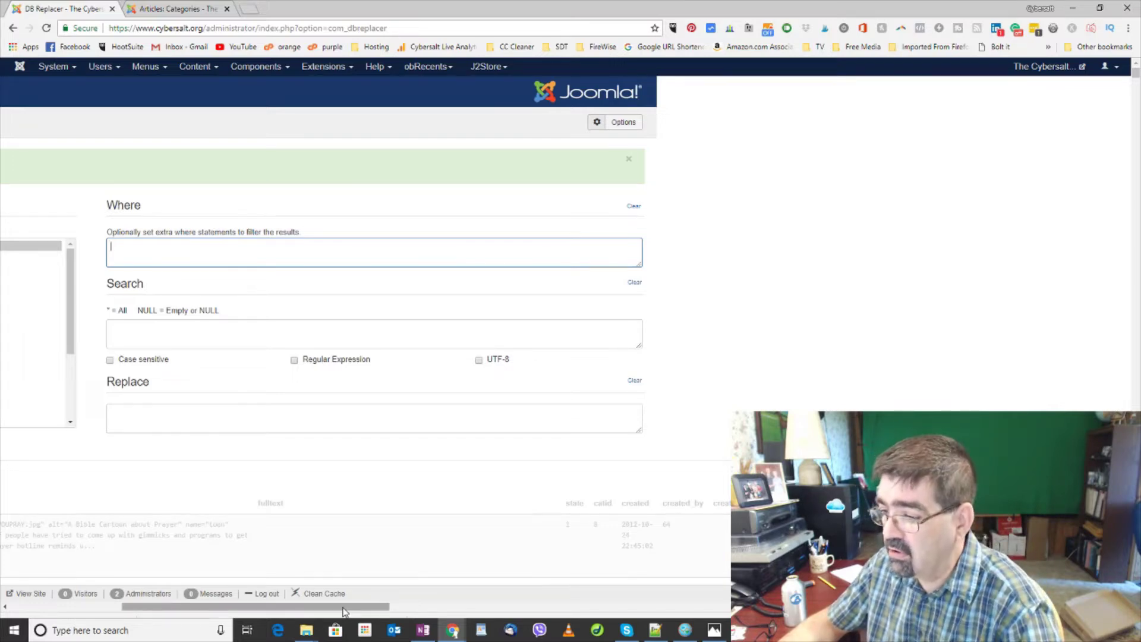
pyautogui.moveTo(345, 607); pyautogui.dragTo(163, 597)
pyautogui.click(328, 334)
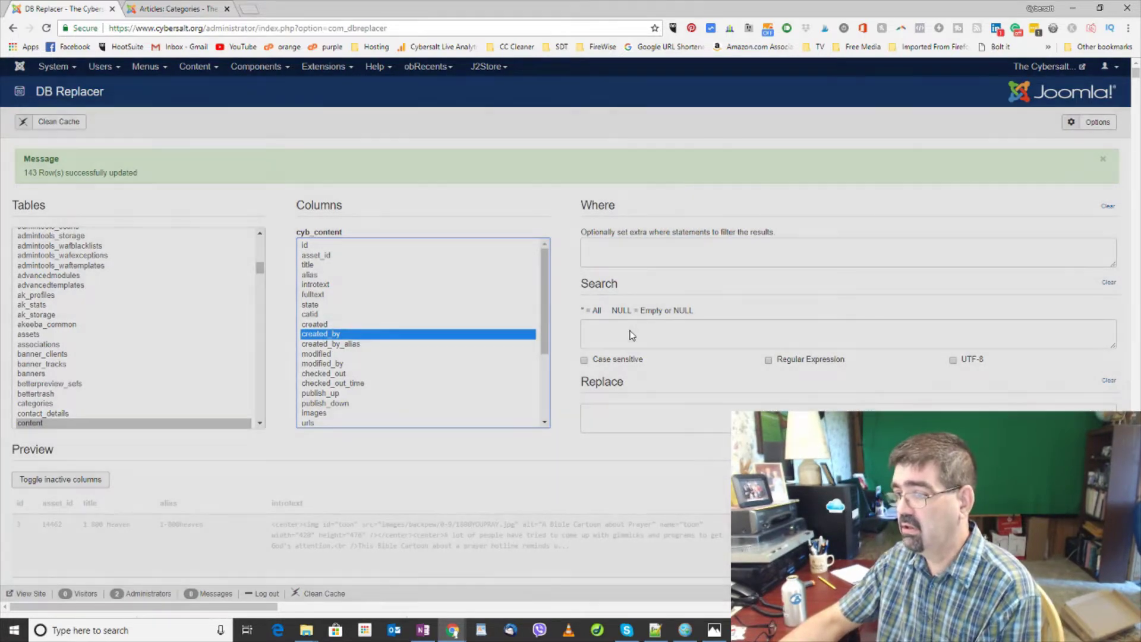
pyautogui.click(631, 331)
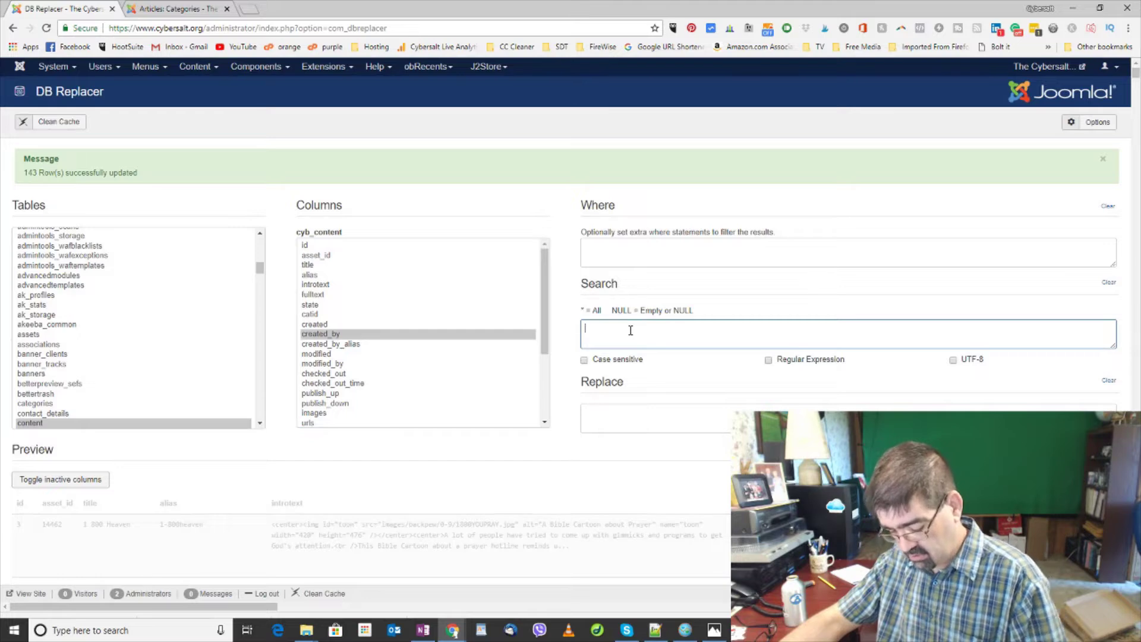
pyautogui.write('42')
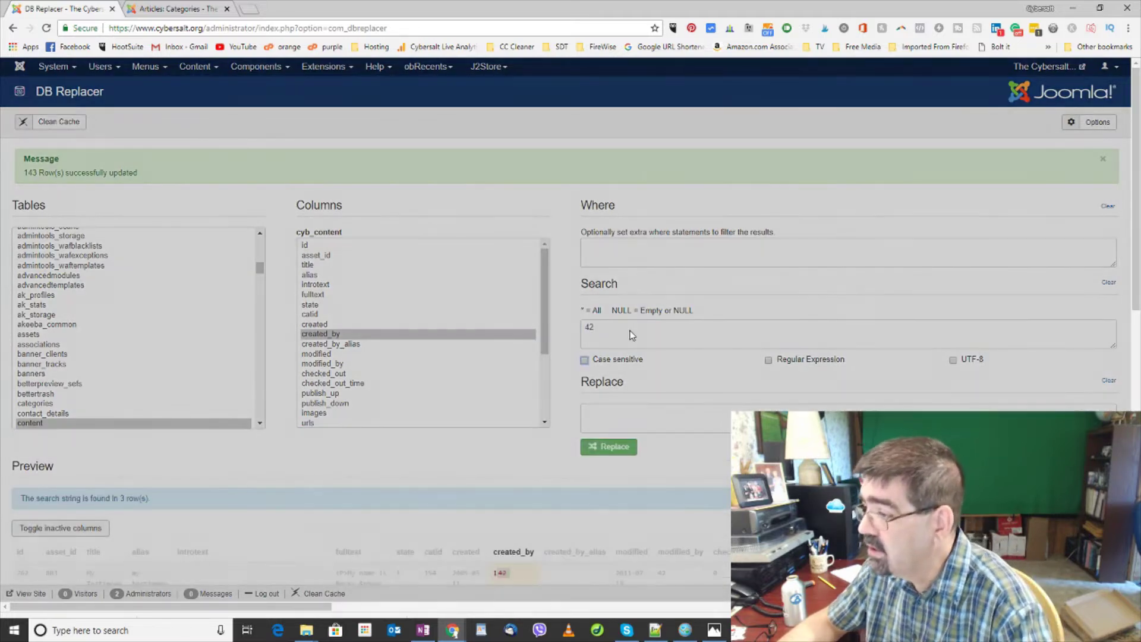
pyautogui.scroll(-2, 479, 443)
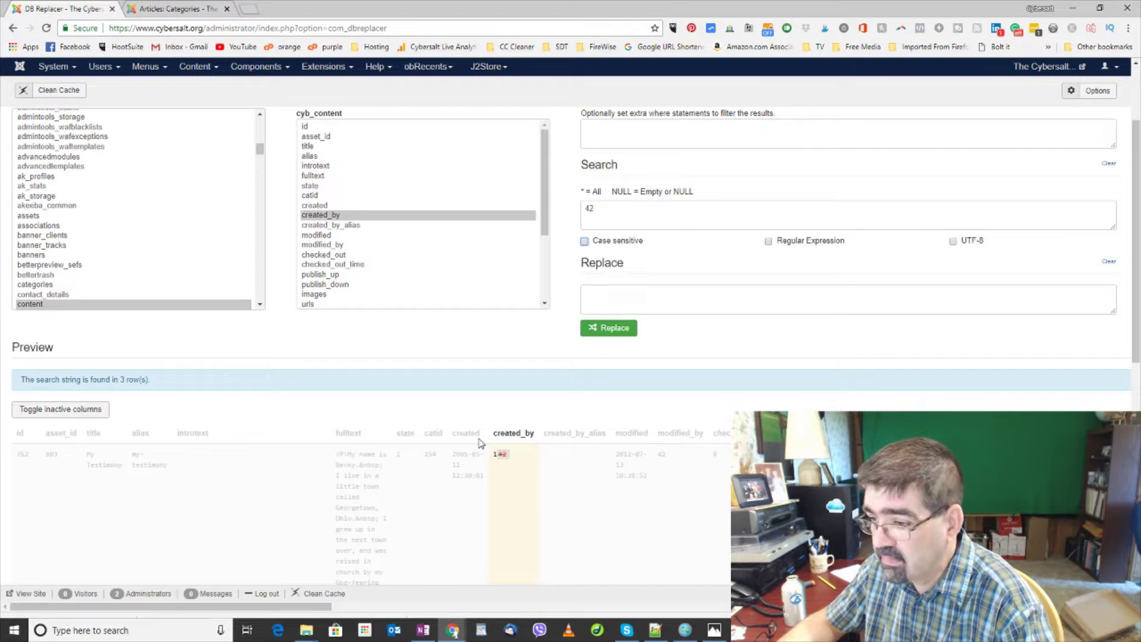
pyautogui.scroll(-8, 480, 443)
pyautogui.scroll(-1, 481, 443)
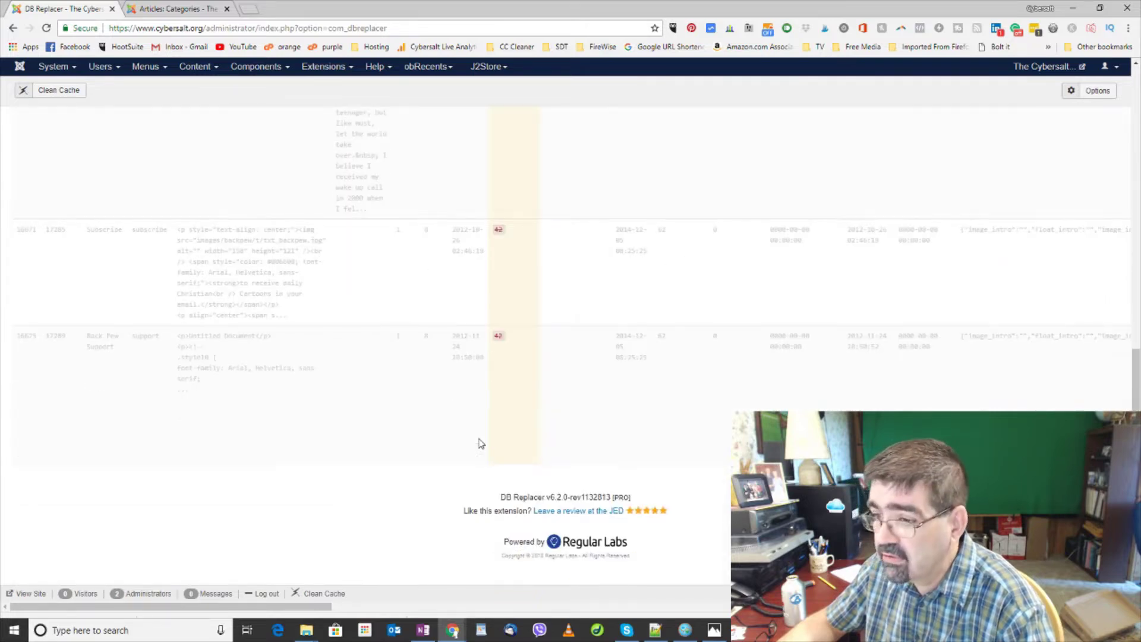
pyautogui.scroll(10, 480, 443)
pyautogui.scroll(-8, 480, 443)
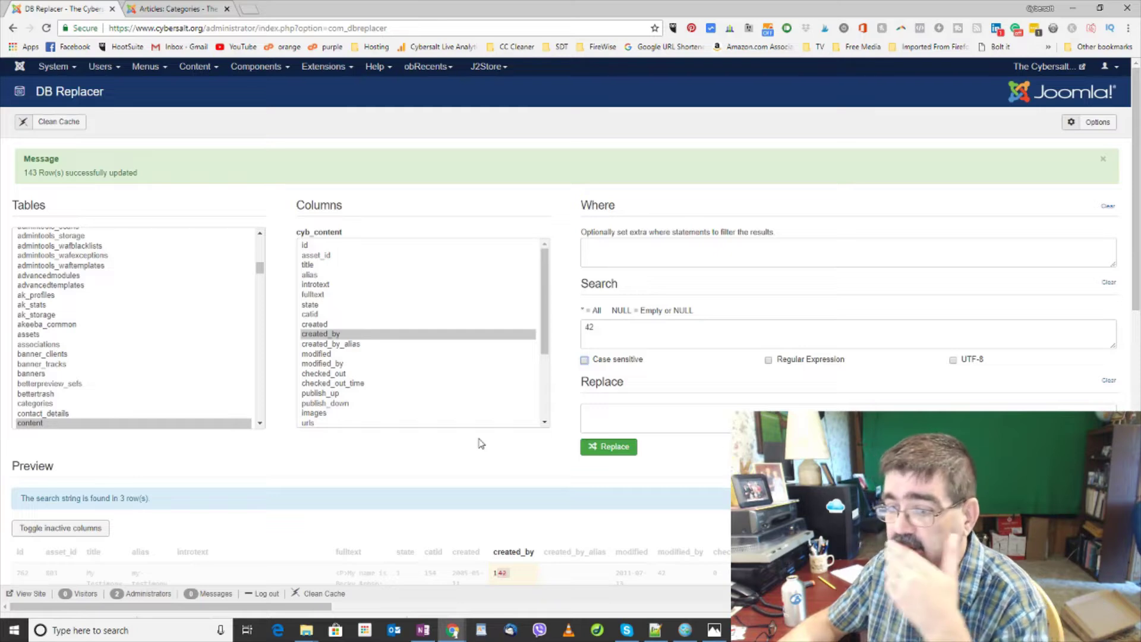
# Paste the copied statement catid = 82 AND userid = 42 into the Where filter and enclose catid in single quotes
pyautogui.click(642, 249)
pyautogui.hotkey('ctrl', 'v')
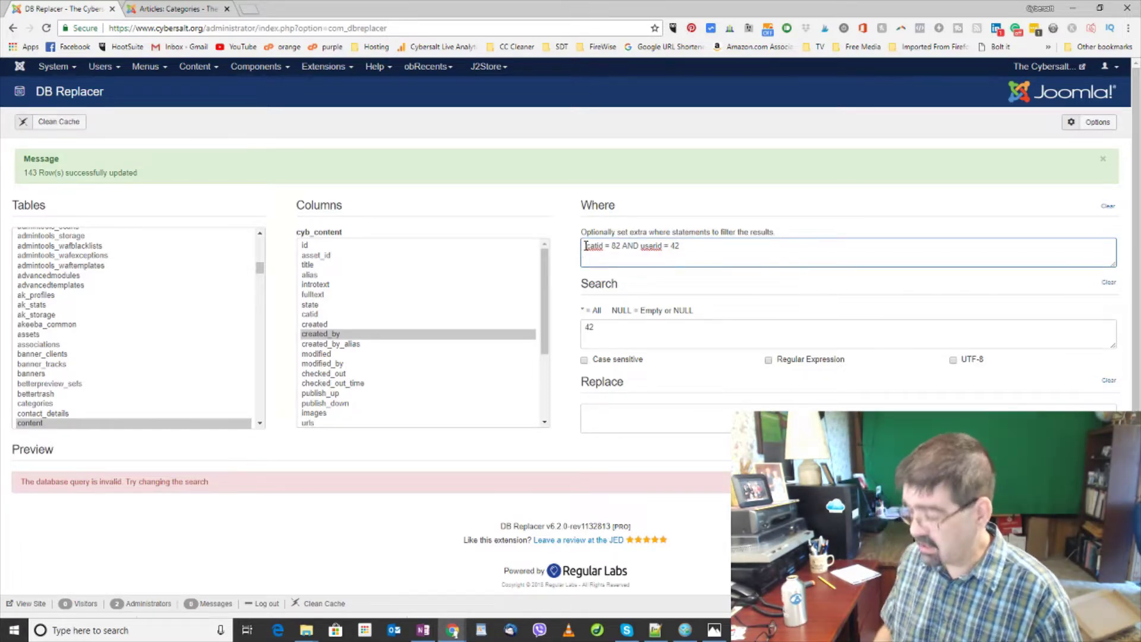
pyautogui.click(585, 245)
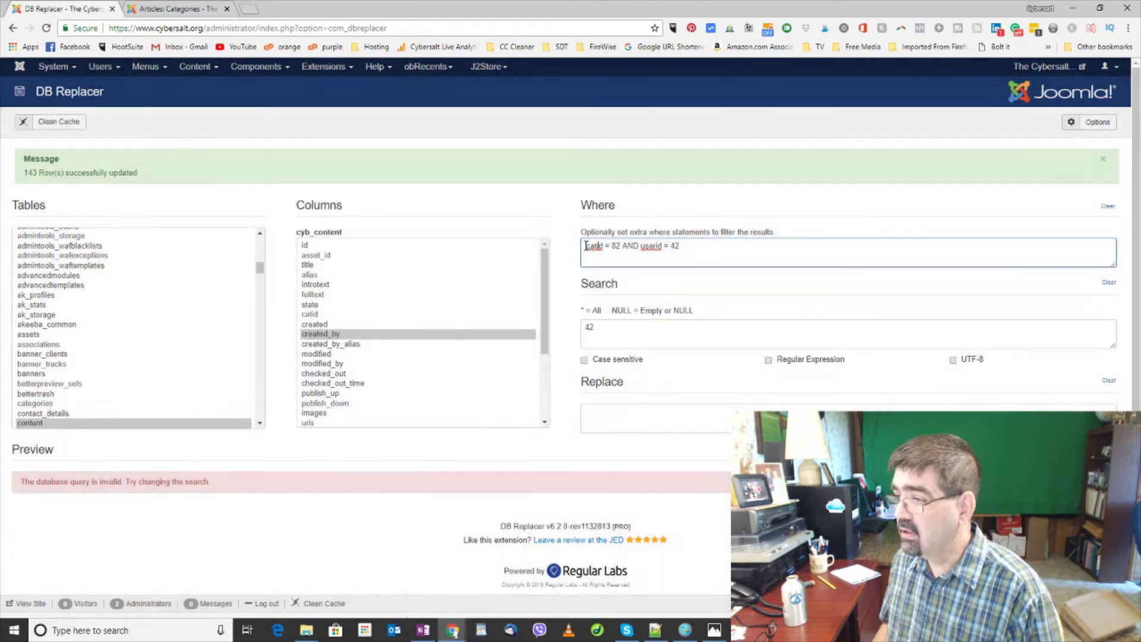
pyautogui.write('`')
pyautogui.press('Right')
pyautogui.press('Right')
pyautogui.press('Right')
pyautogui.press('Right')
pyautogui.press('Right')
pyautogui.write('`')
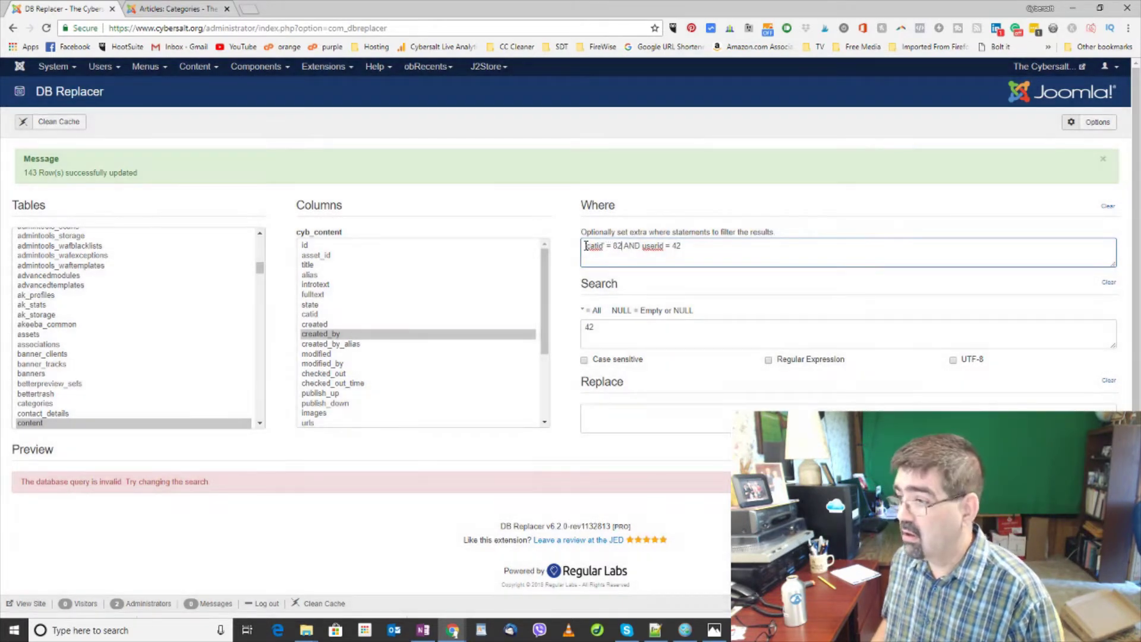
# Enclose userid in single quotes in the Where statement
pyautogui.press('Right')
pyautogui.press('Right')
pyautogui.press('Right')
pyautogui.press('Right')
pyautogui.write('`')
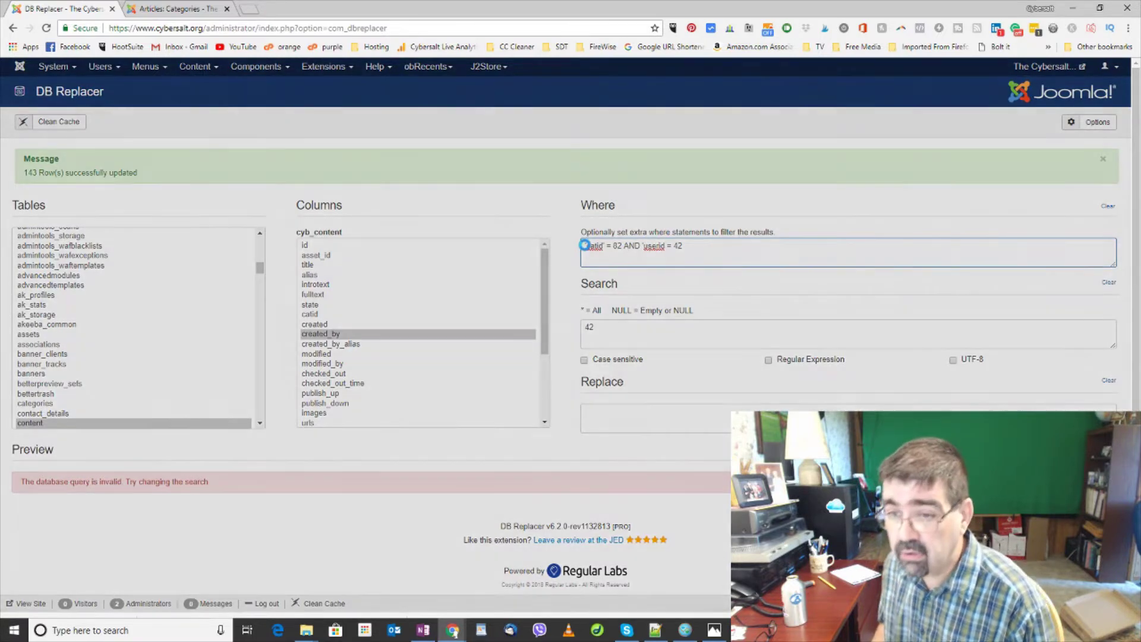
pyautogui.write('`')
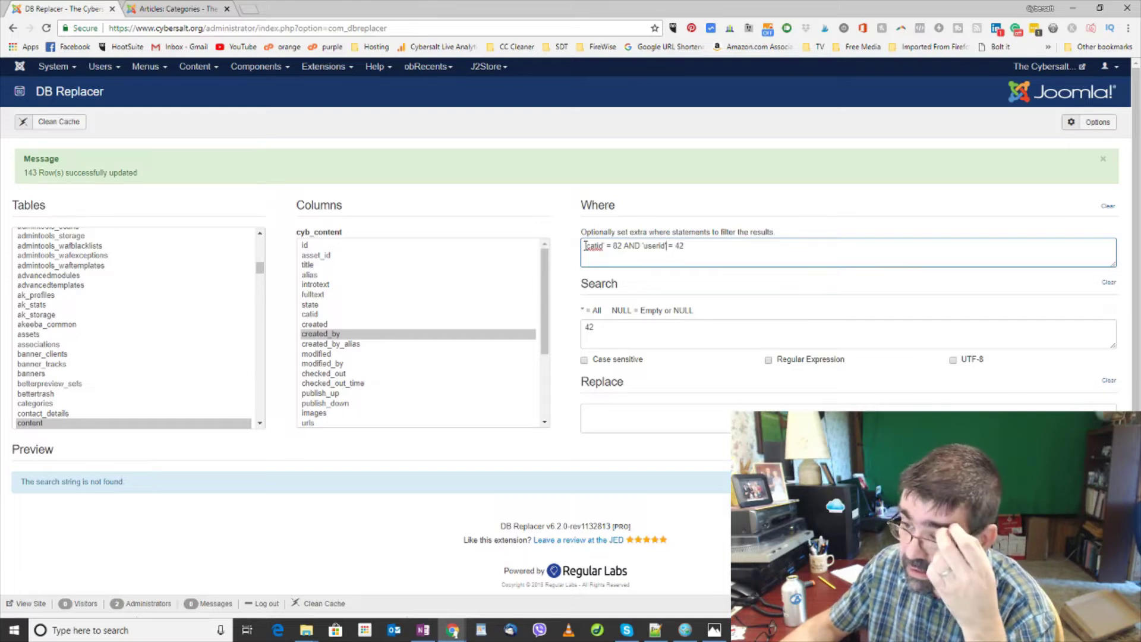
# Open the article How To Spend A Romantic Evening At The Parsonage to check its warning, and look through the content table's remaining columns
pyautogui.click(181, 9)
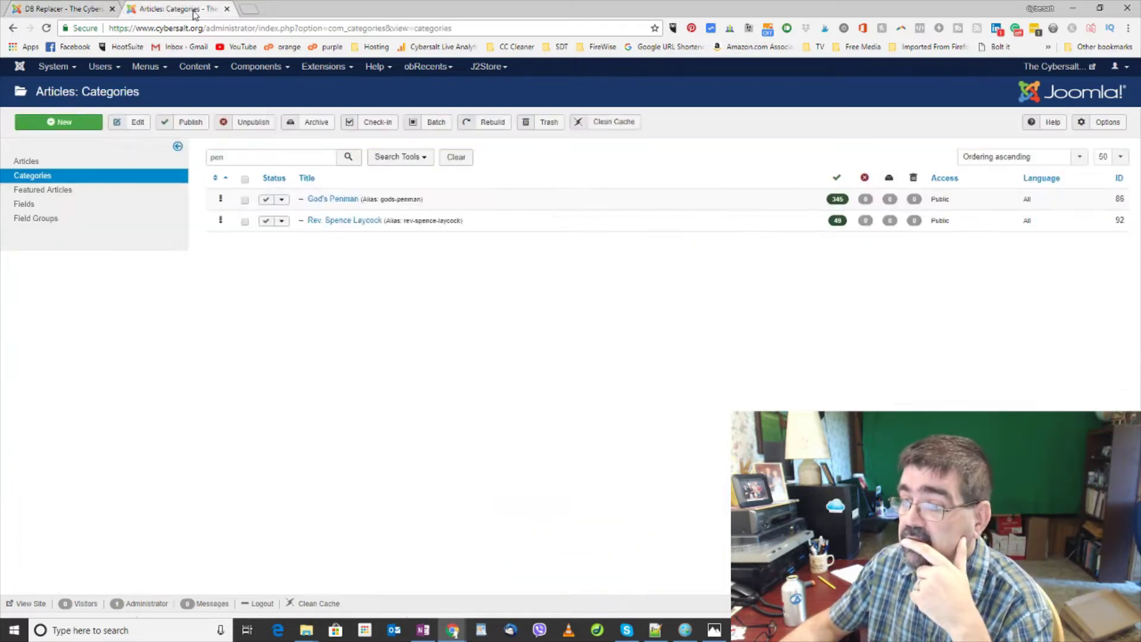
pyautogui.click(34, 162)
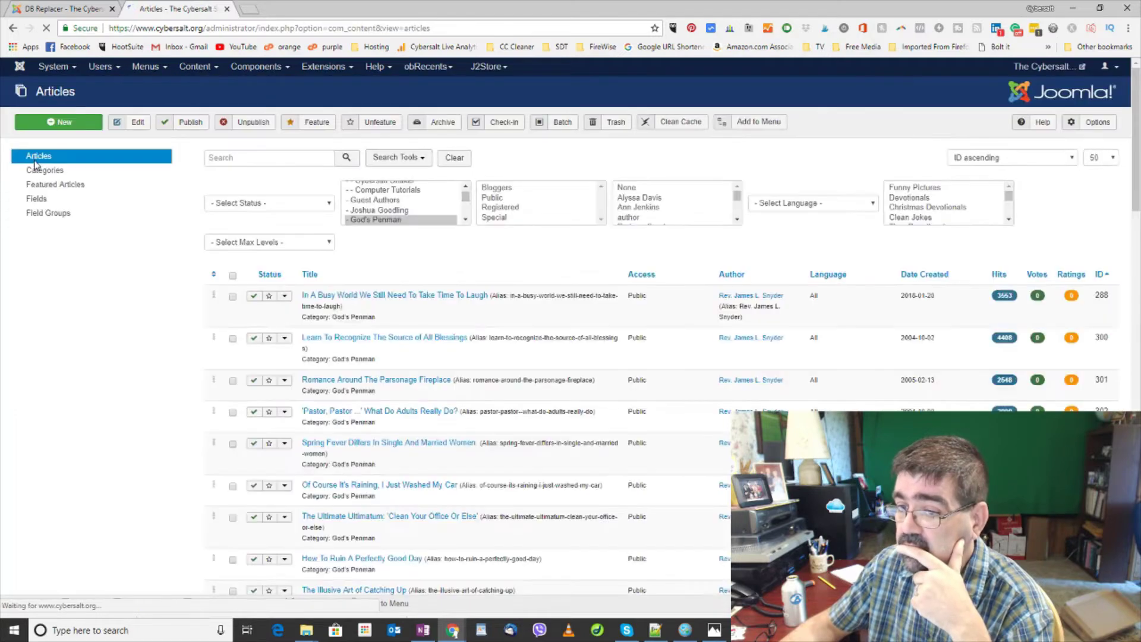
pyautogui.scroll(-3, 388, 338)
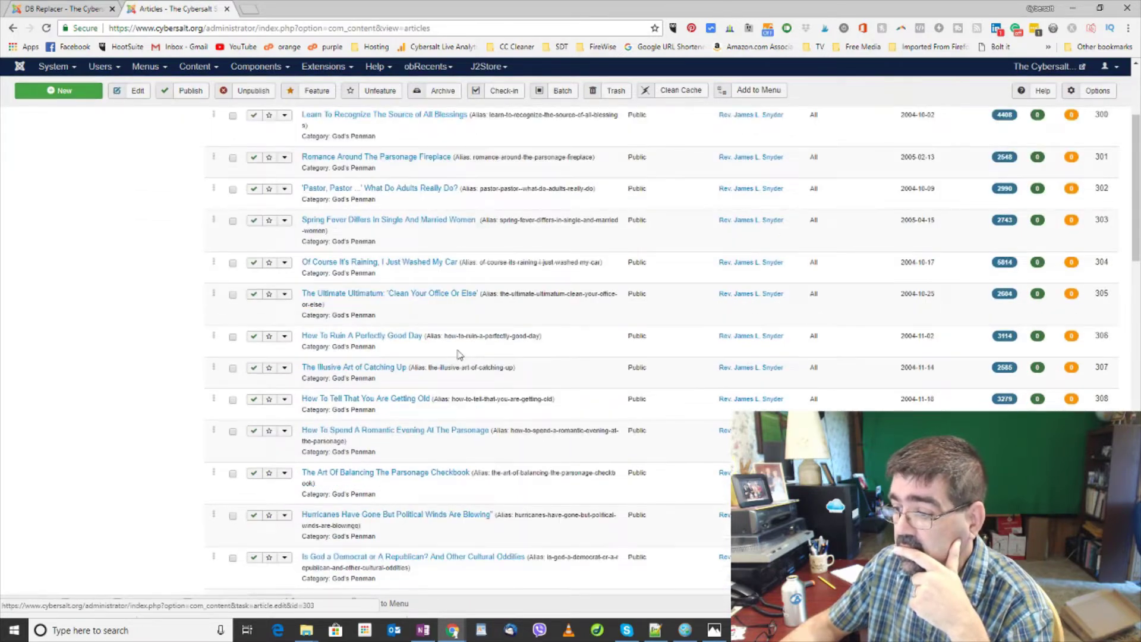
pyautogui.click(347, 437)
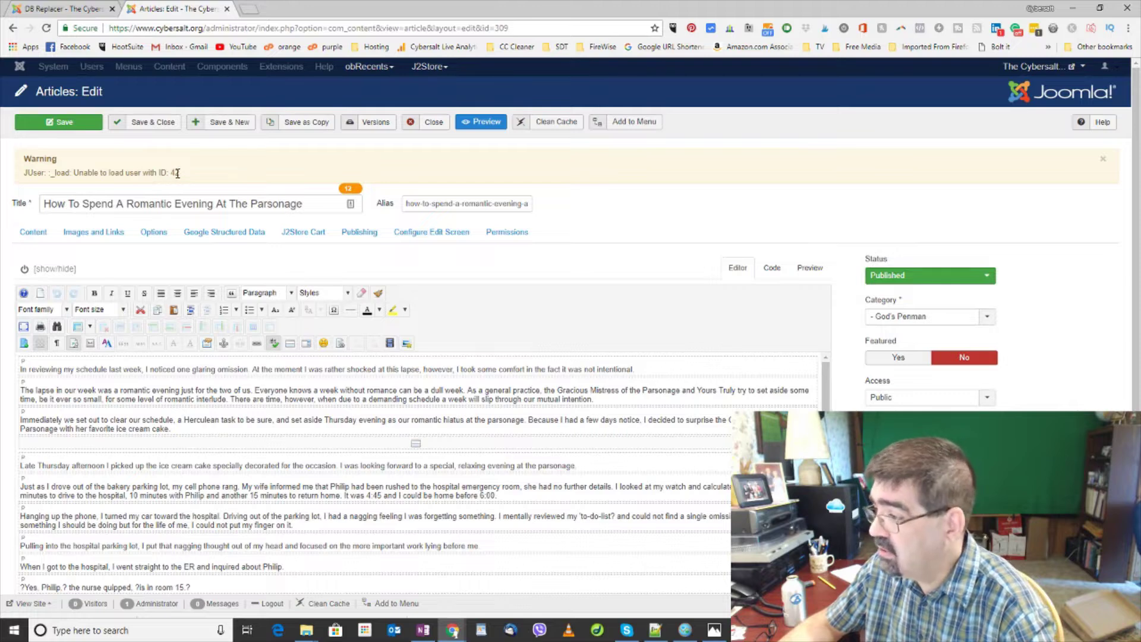
pyautogui.click(108, 3)
pyautogui.scroll(-5, 488, 424)
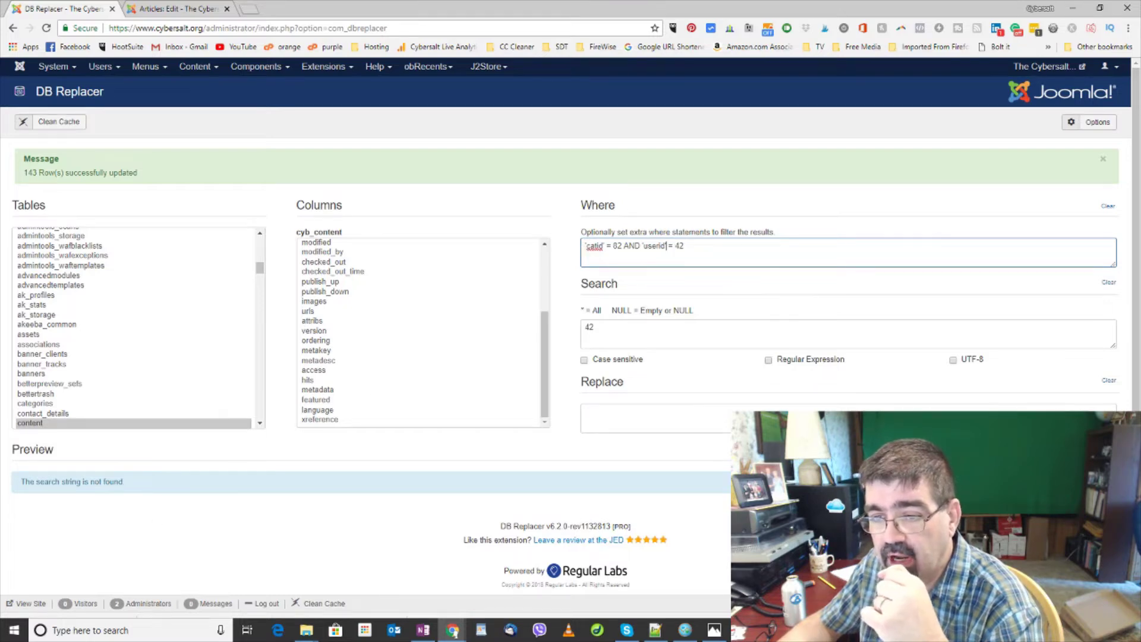
pyautogui.click(0, 618)
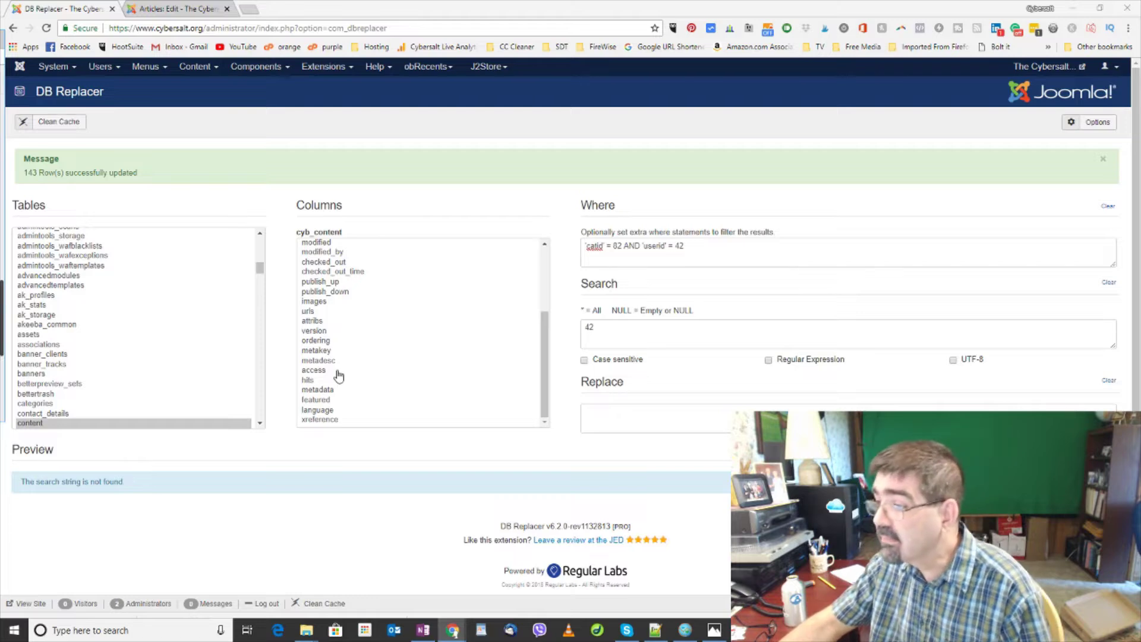
# Replace the single quotes around catid and userid in the Where statement with backticks
pyautogui.click(588, 245)
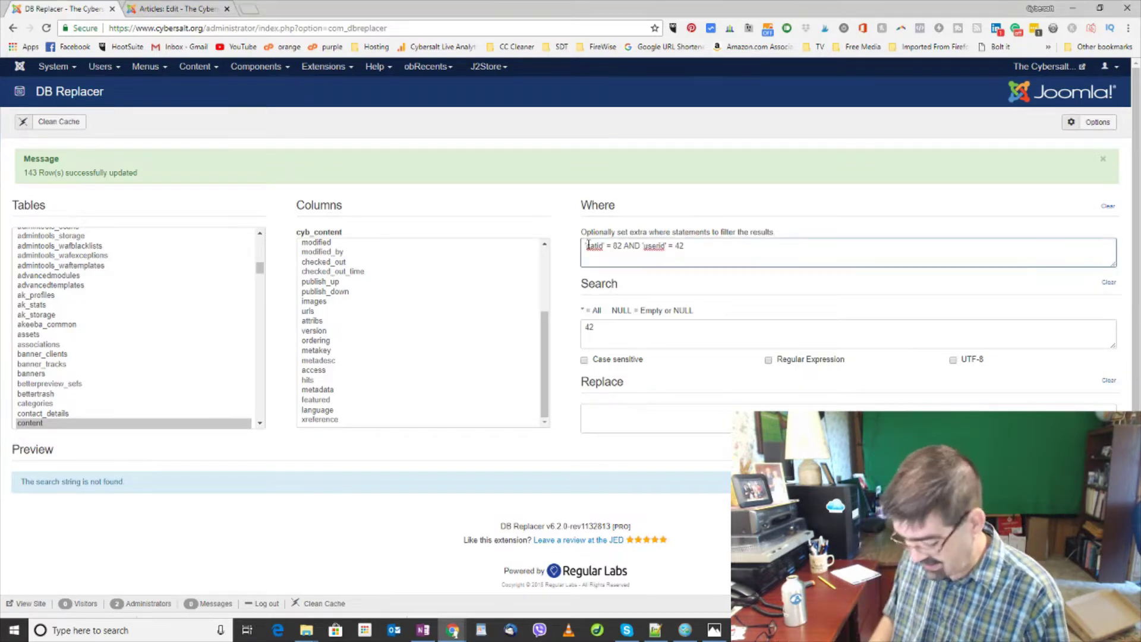
pyautogui.press('BackSpace')
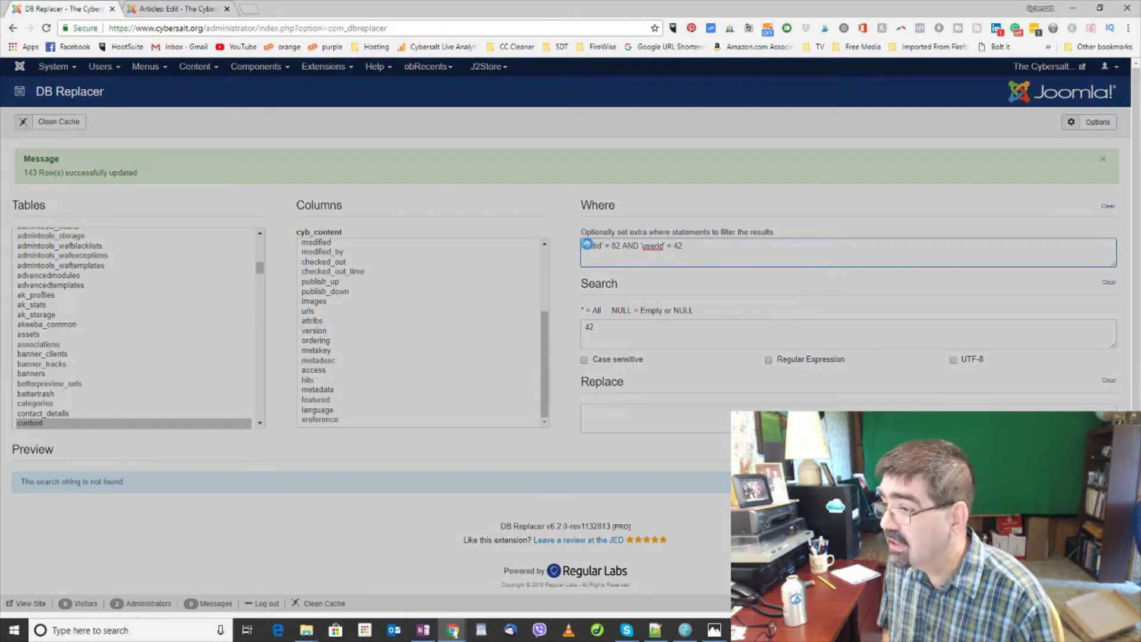
pyautogui.write('`')
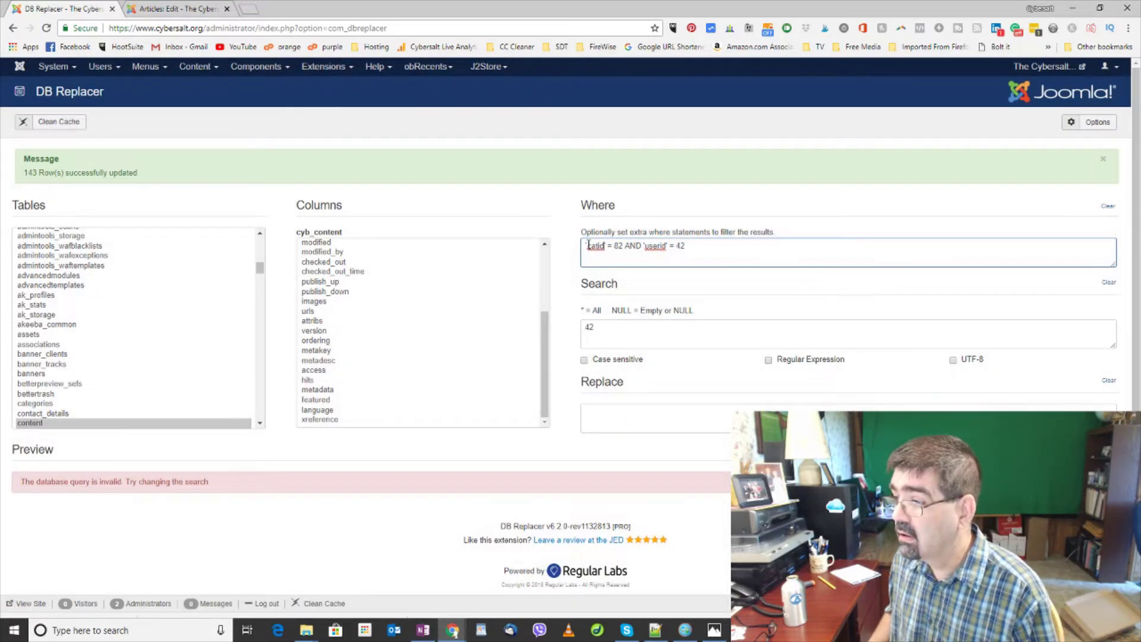
pyautogui.press('BackSpace')
pyautogui.write('`')
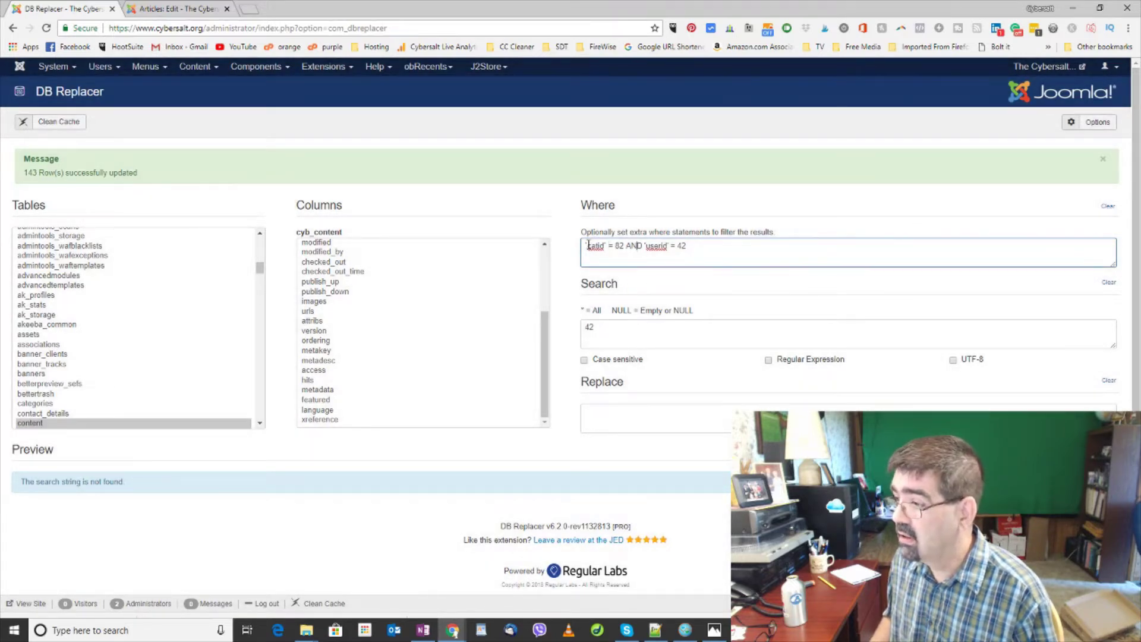
pyautogui.press('BackSpace')
pyautogui.write('`')
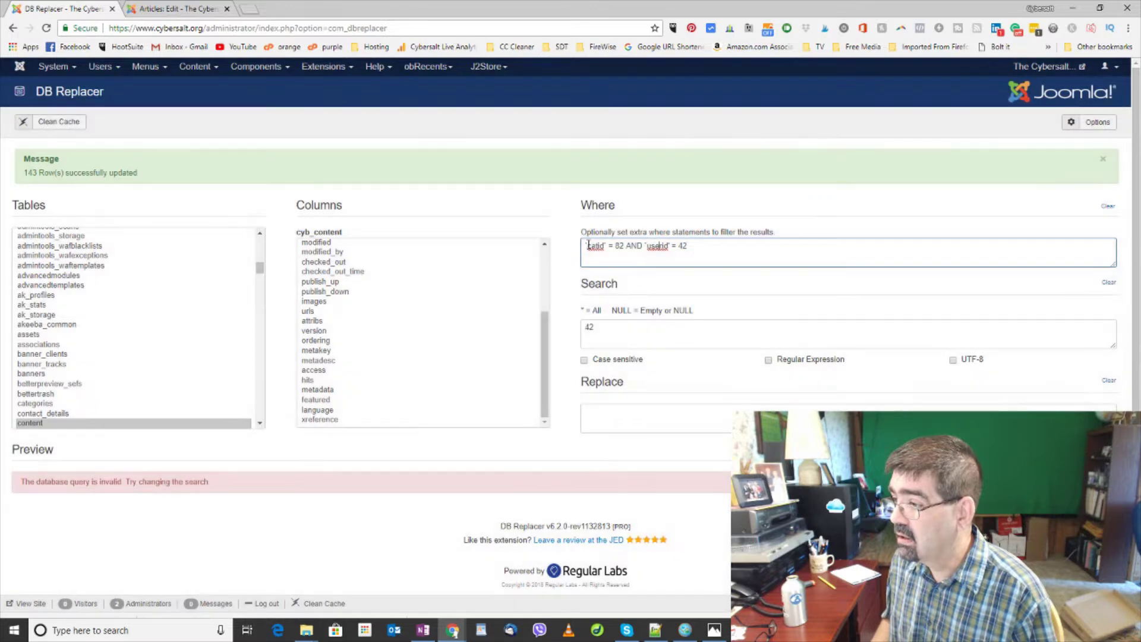
pyautogui.press('BackSpace')
pyautogui.write('`')
pyautogui.click(587, 244)
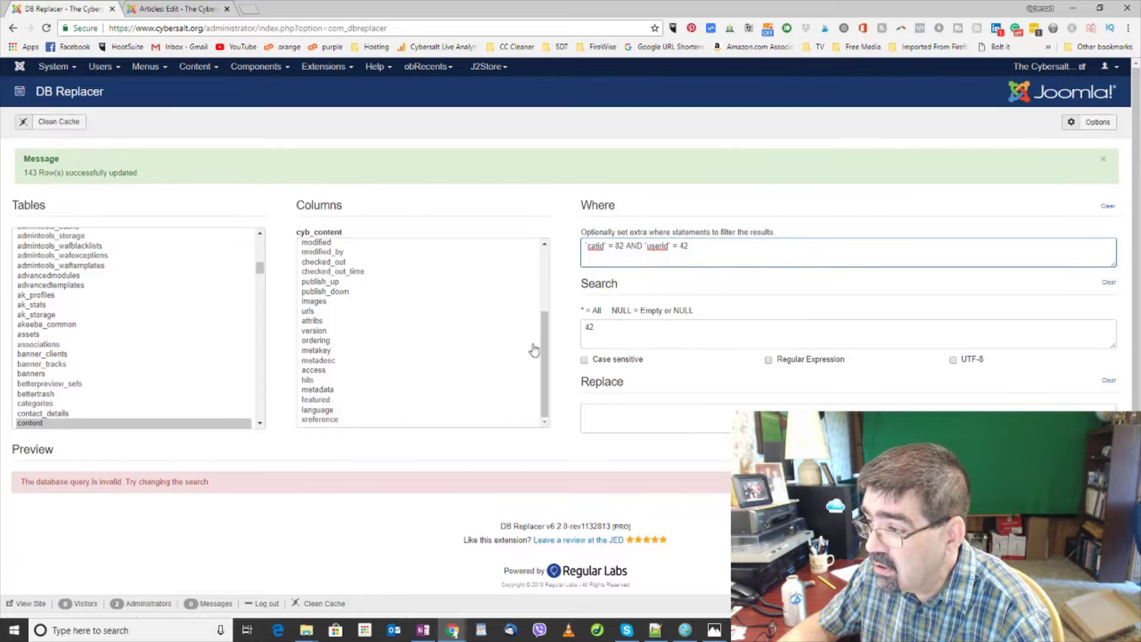
# Reselect the created_by column and empty the Where filter
pyautogui.moveTo(544, 350); pyautogui.dragTo(545, 306)
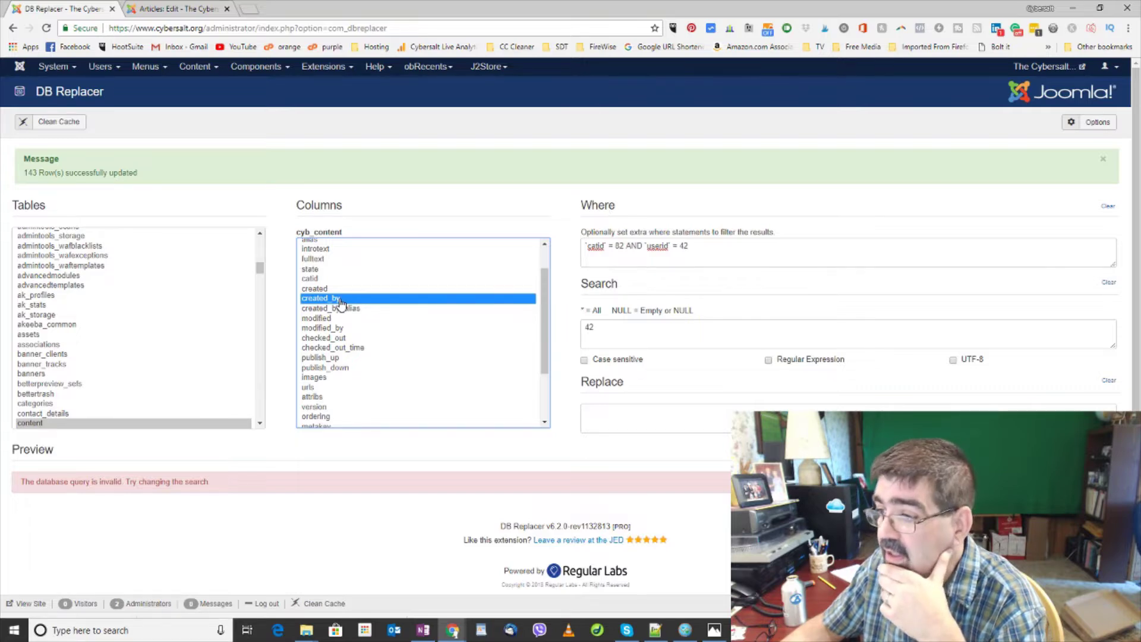
pyautogui.moveTo(724, 244); pyautogui.dragTo(569, 249)
pyautogui.press('BackSpace')
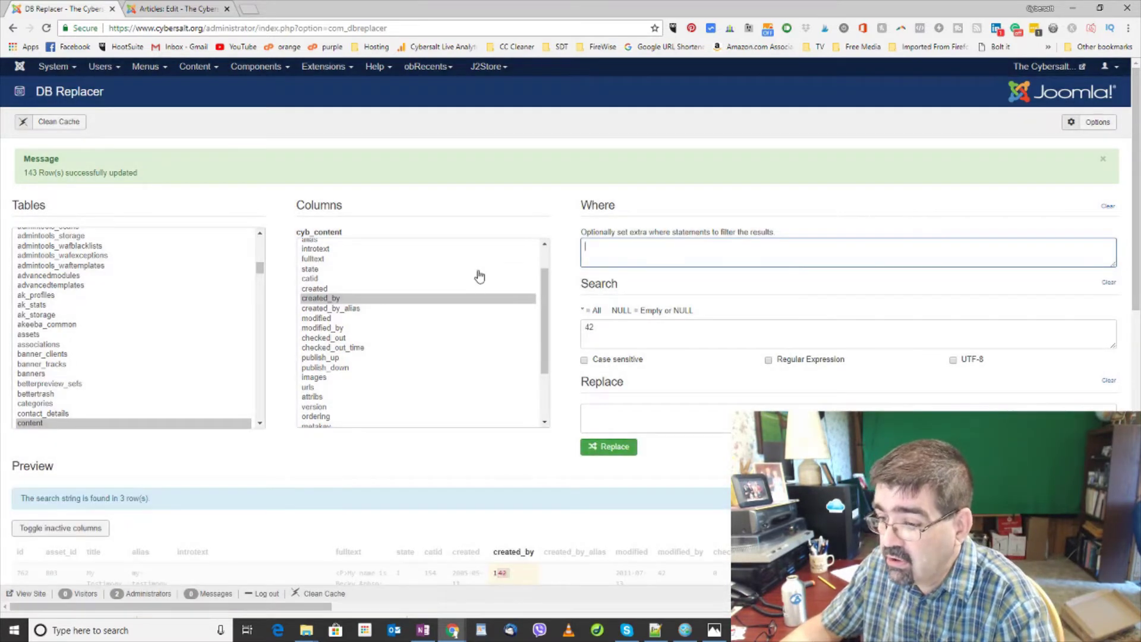
# Examine the previewed rows matching 42, comparing their created_by and modified_by values
pyautogui.scroll(-3, 460, 375)
pyautogui.scroll(-4, 544, 451)
pyautogui.scroll(-6, 547, 444)
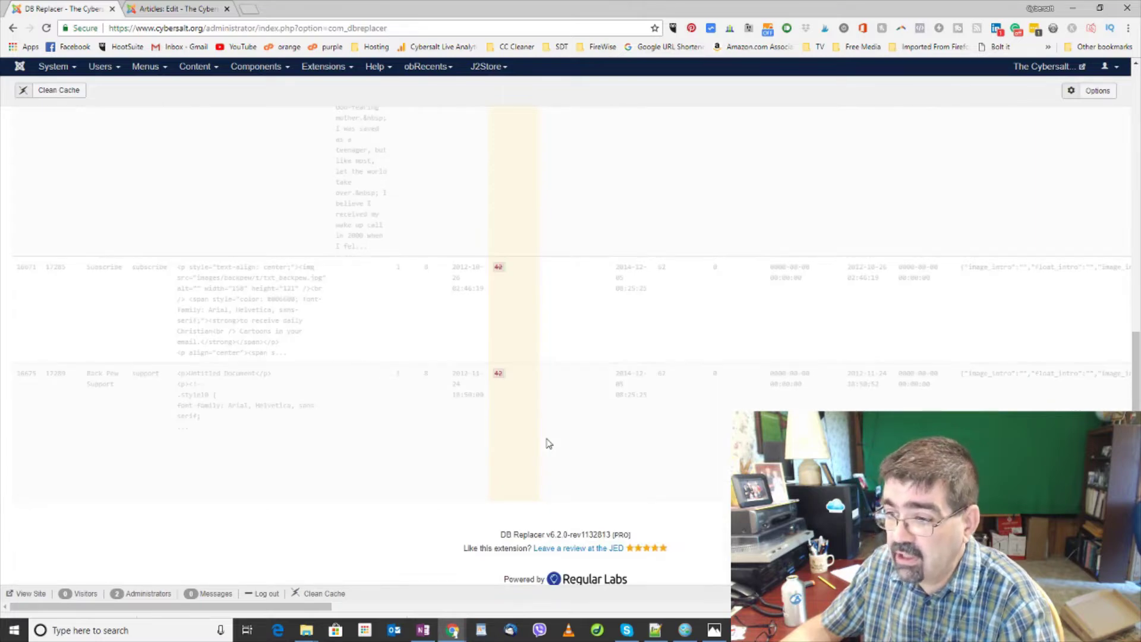
pyautogui.scroll(10, 548, 444)
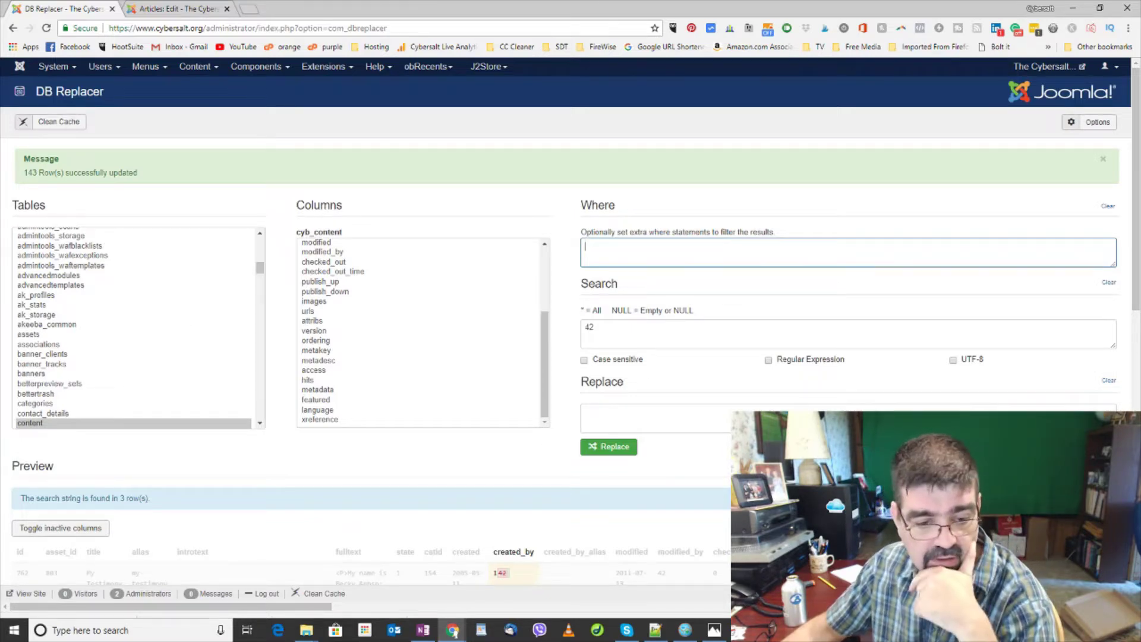
pyautogui.click(654, 630)
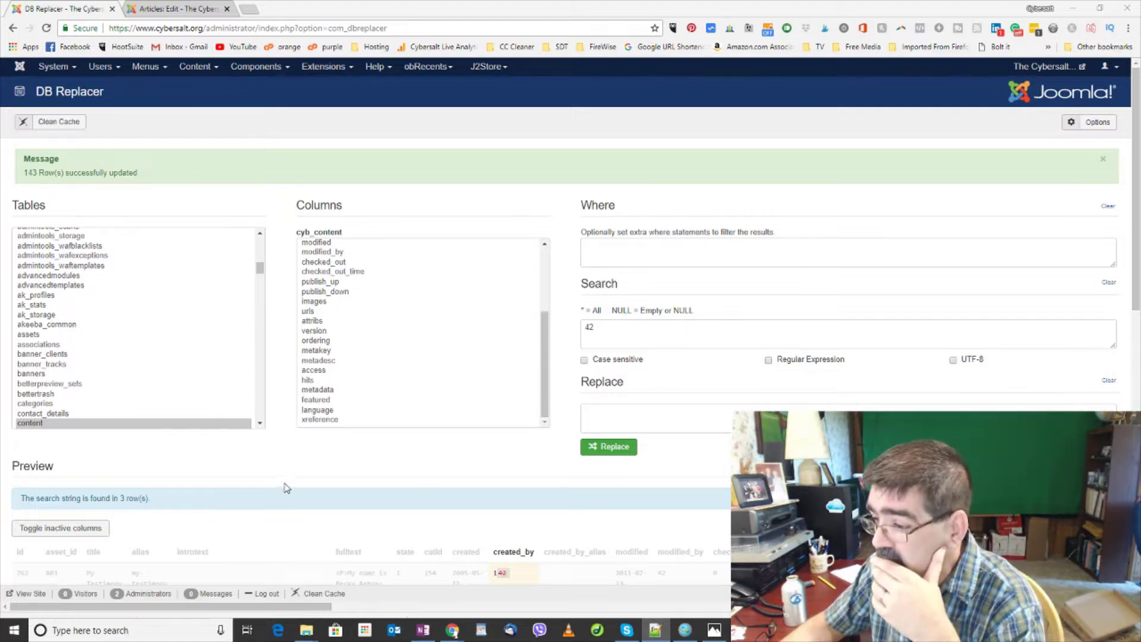
pyautogui.scroll(-2, 422, 451)
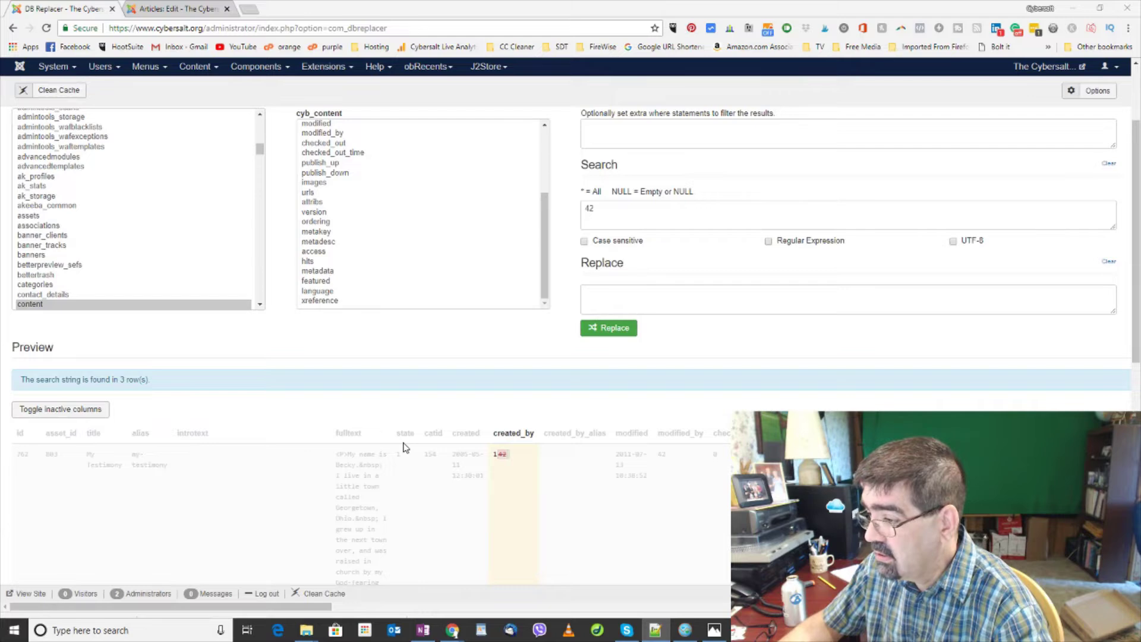
pyautogui.scroll(-5, 698, 459)
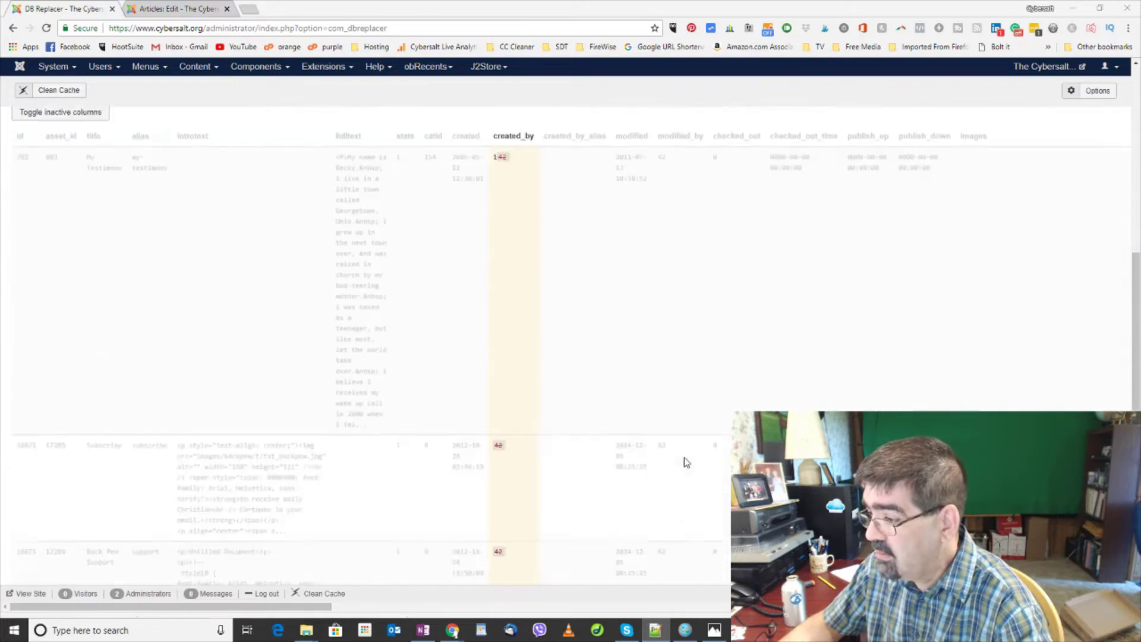
pyautogui.scroll(-3, 687, 462)
pyautogui.scroll(10, 688, 461)
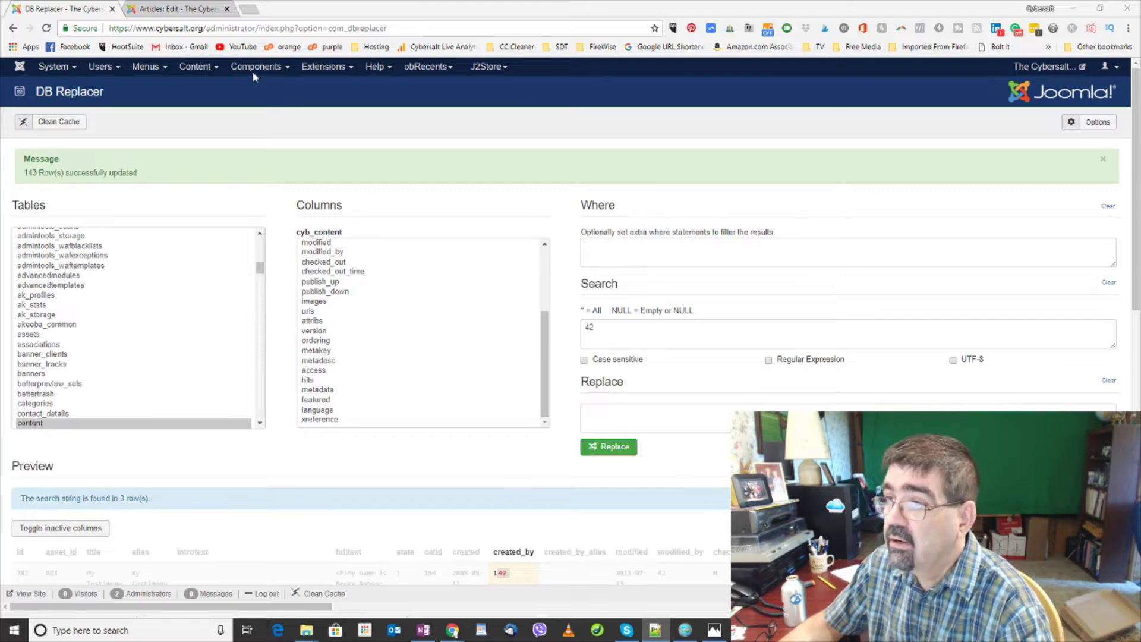
# Recheck the article's title in its edit page, and search the content table's title column for "romantic" instead of 42
pyautogui.click(162, 9)
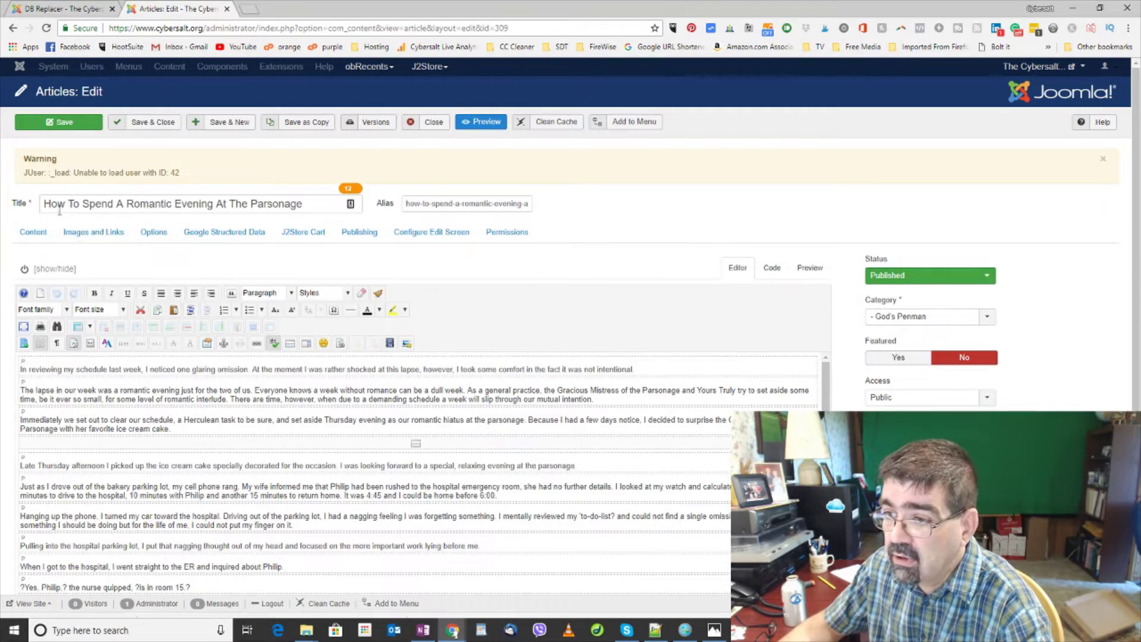
pyautogui.click(54, 9)
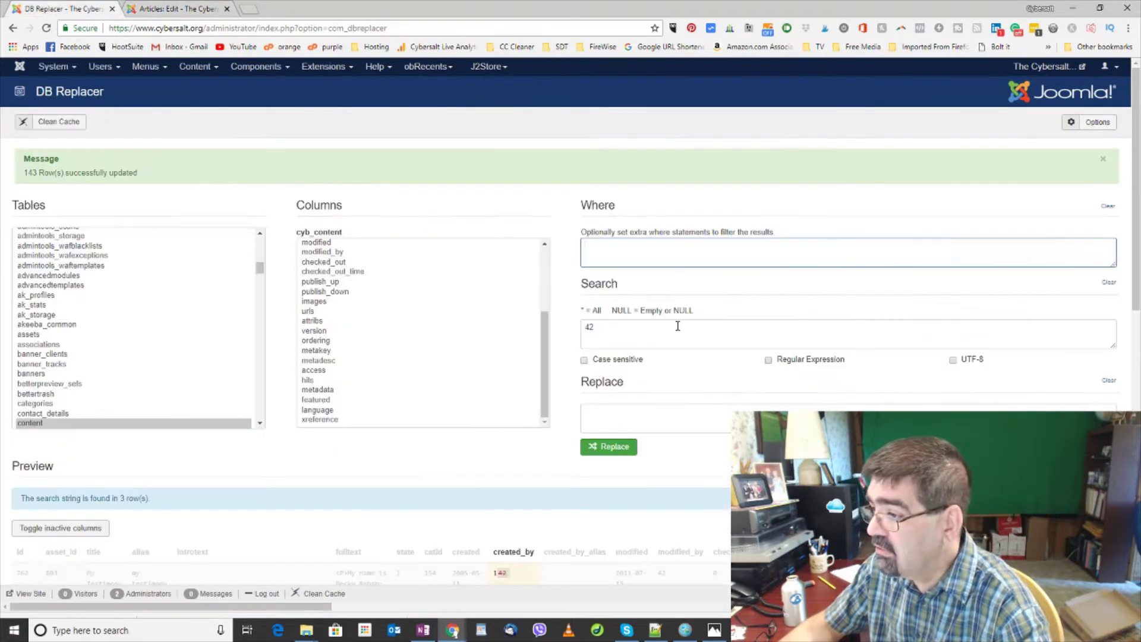
pyautogui.moveTo(678, 326); pyautogui.dragTo(545, 323)
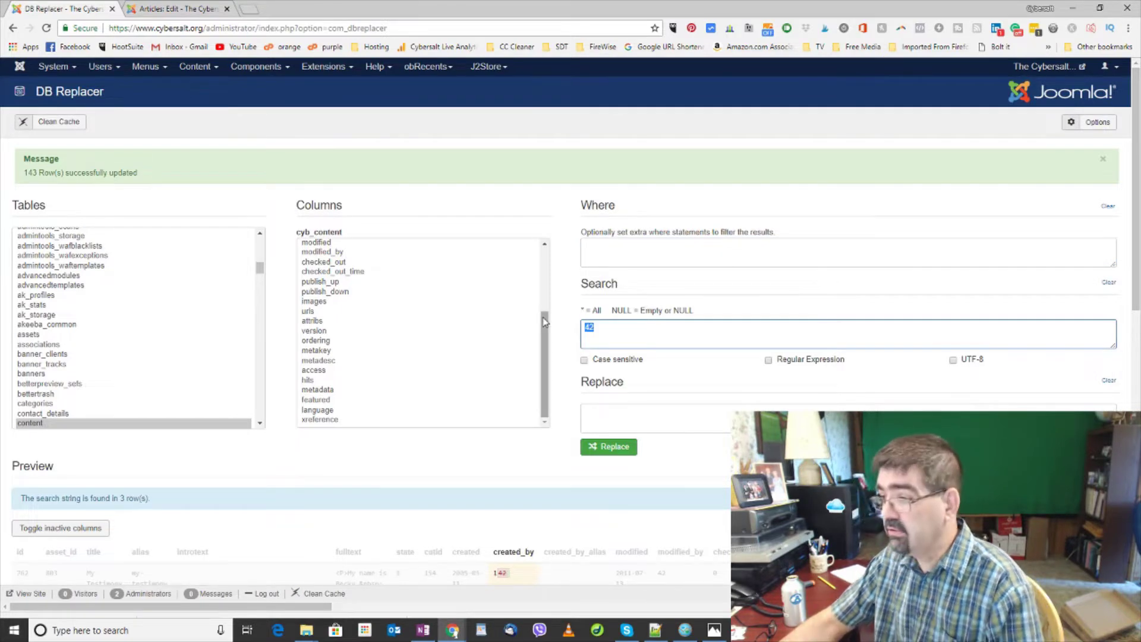
pyautogui.press('BackSpace')
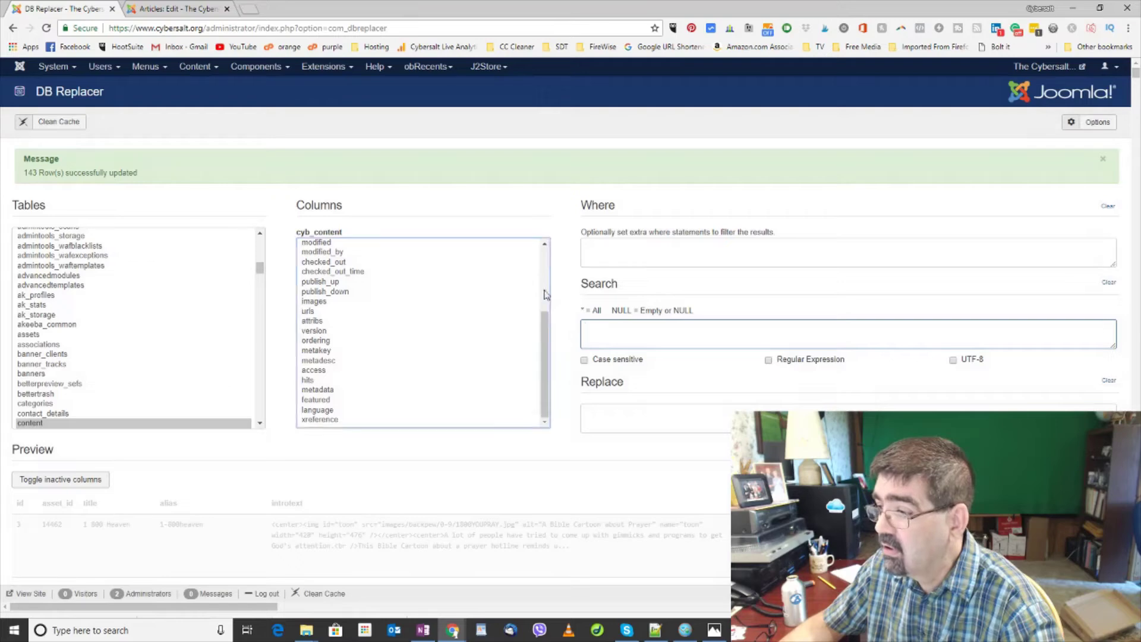
pyautogui.moveTo(544, 334); pyautogui.dragTo(541, 238)
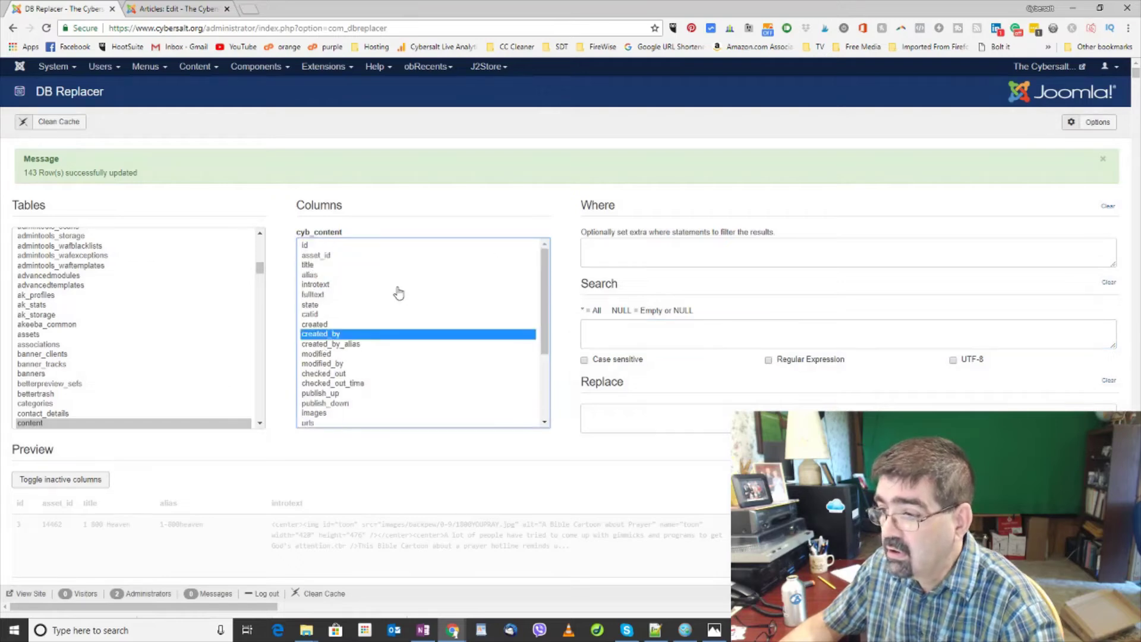
pyautogui.click(320, 267)
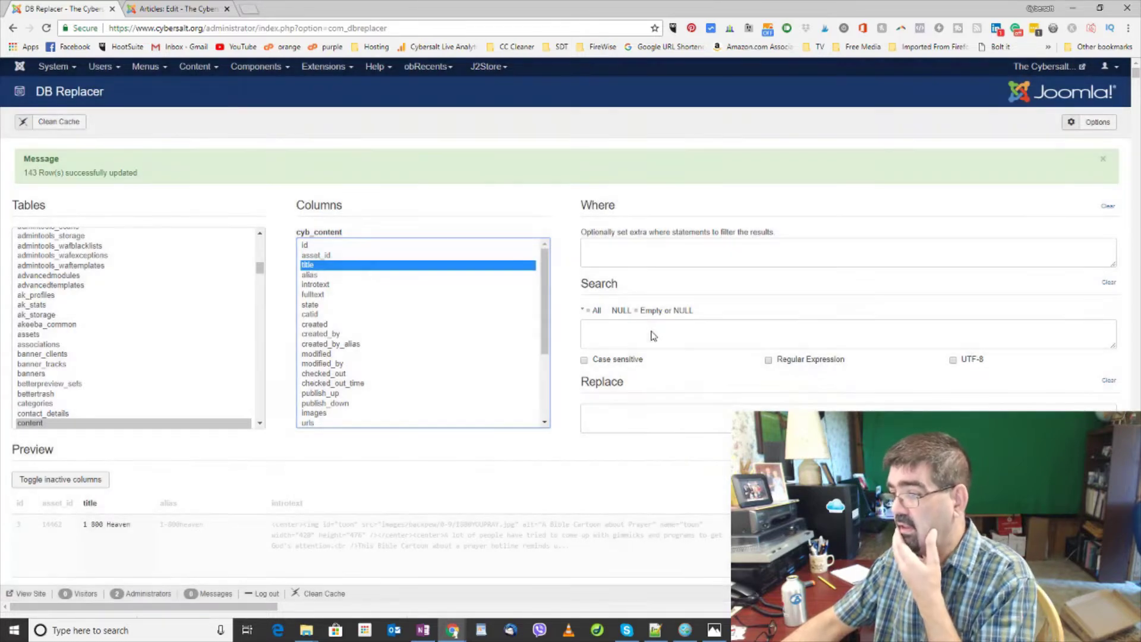
pyautogui.click(653, 335)
pyautogui.write('rom')
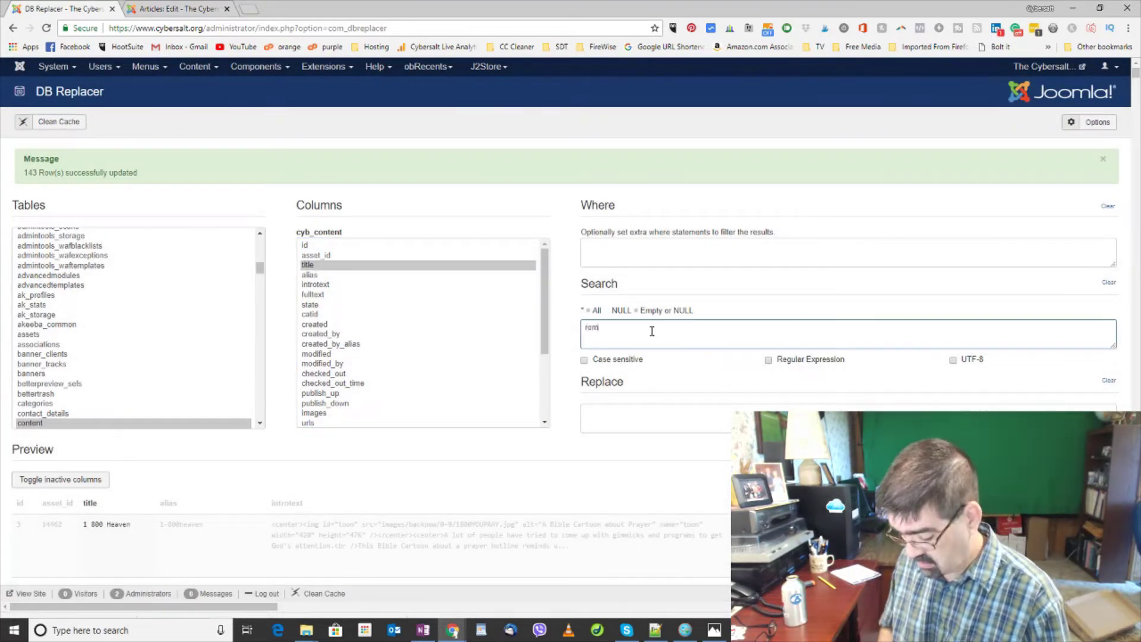
pyautogui.write('antic')
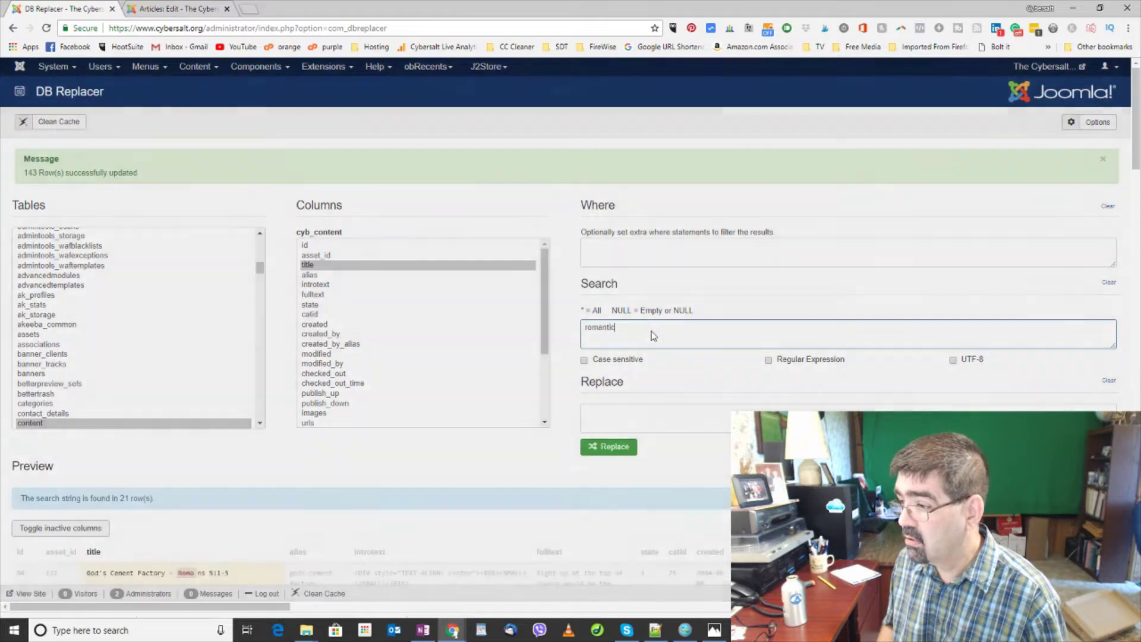
# Examine the catid, created_by, modified_by and checked_out values in the previewed row for How To Spend A Romantic Evening At The Parsonage
pyautogui.scroll(-2, 590, 356)
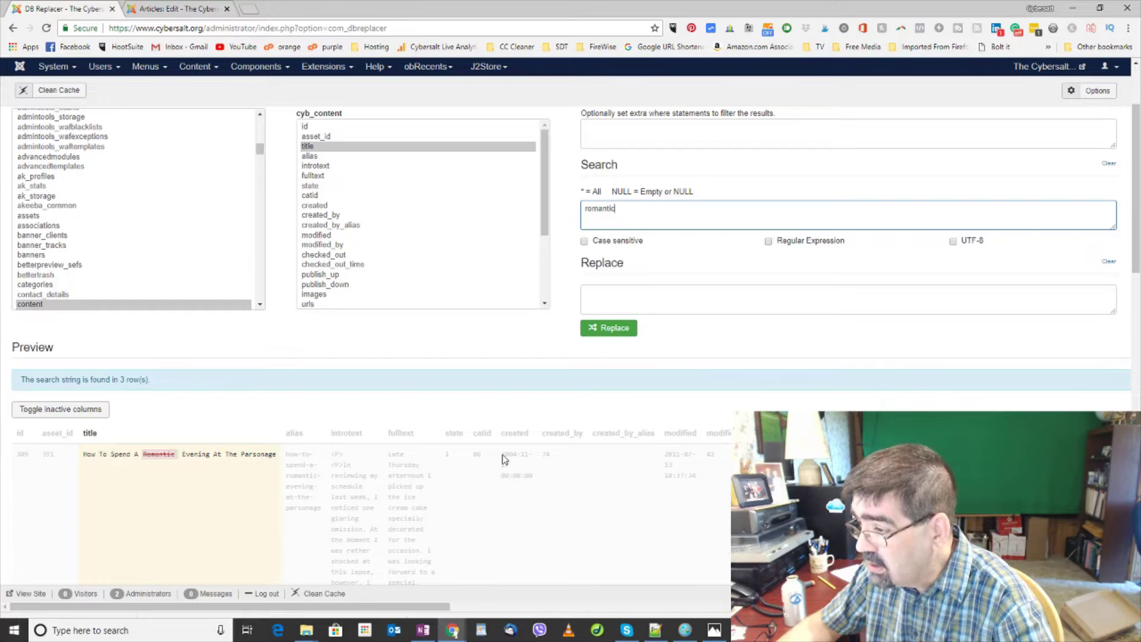
pyautogui.doubleClick(545, 454)
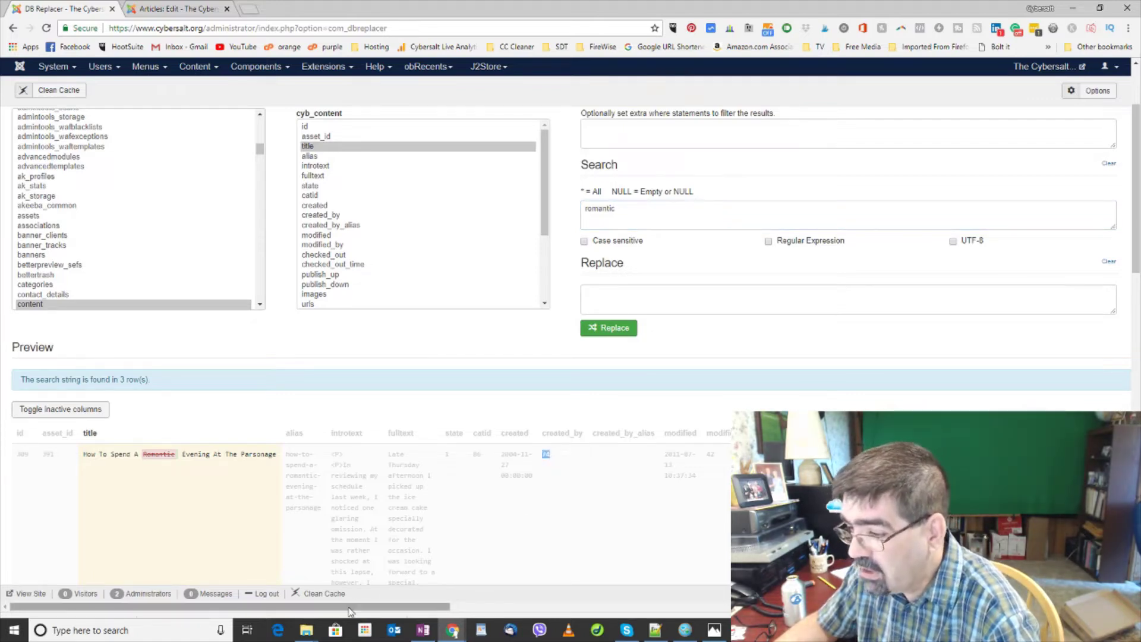
pyautogui.hotkey('alt', 'Tab')
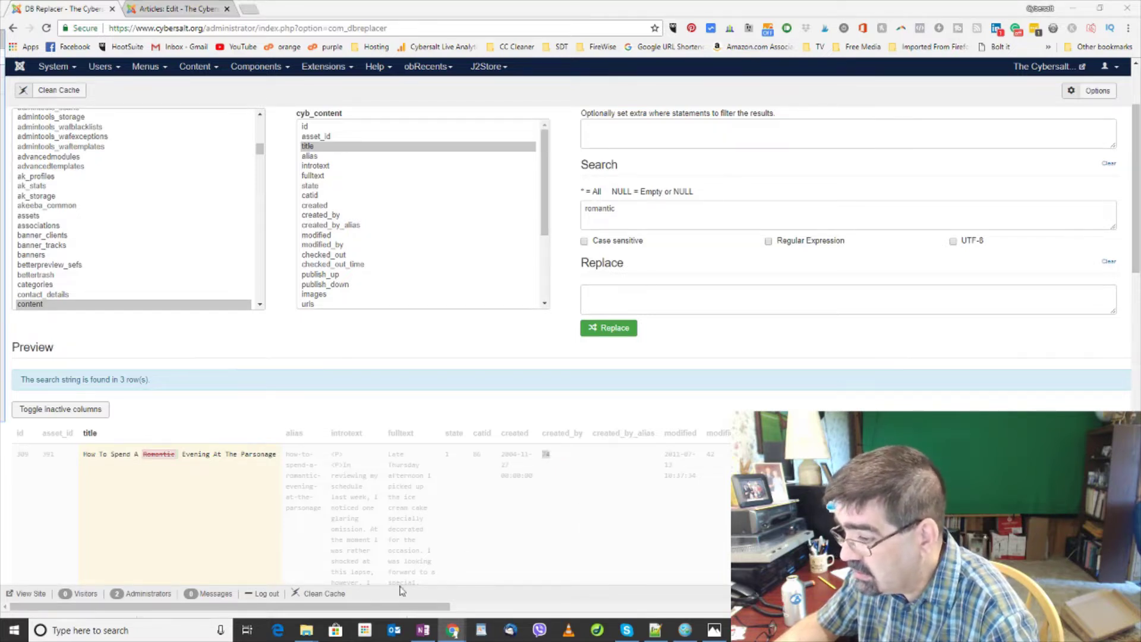
pyautogui.moveTo(385, 607); pyautogui.dragTo(492, 611)
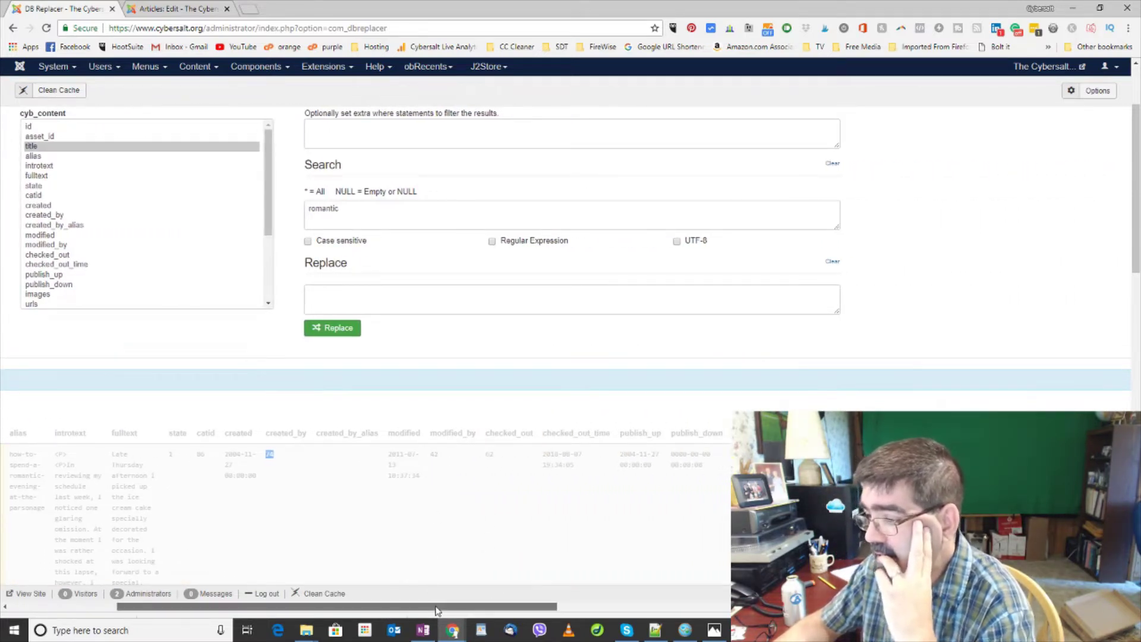
pyautogui.moveTo(439, 611)
pyautogui.mouseDown()
pyautogui.moveTo(529, 612)
pyautogui.moveTo(420, 600)
pyautogui.mouseUp()
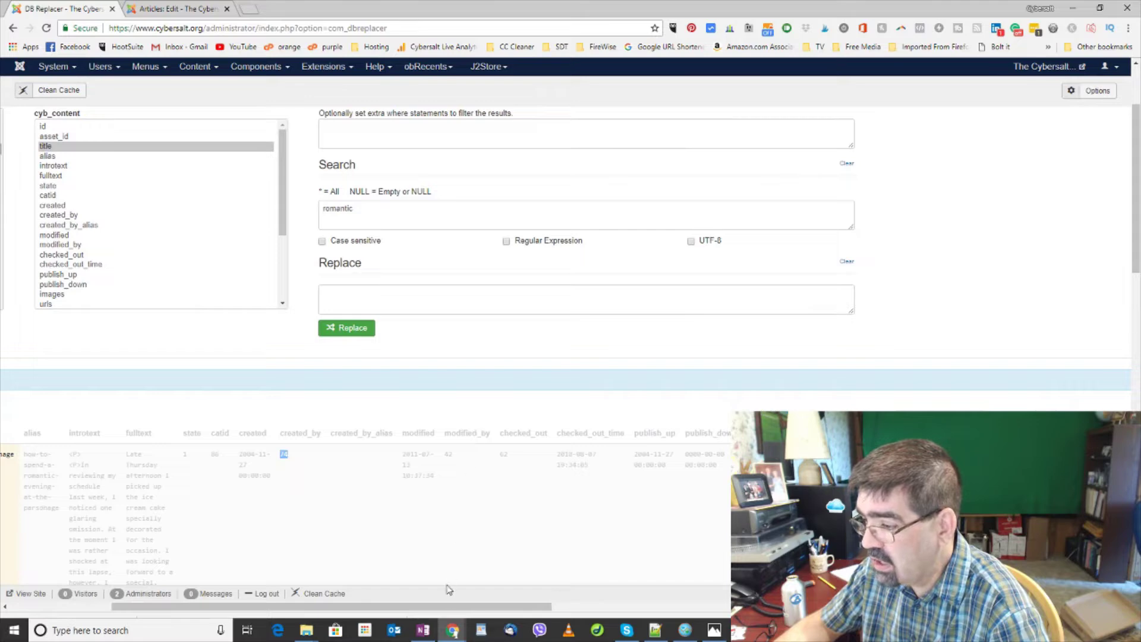
pyautogui.moveTo(446, 606); pyautogui.dragTo(367, 605)
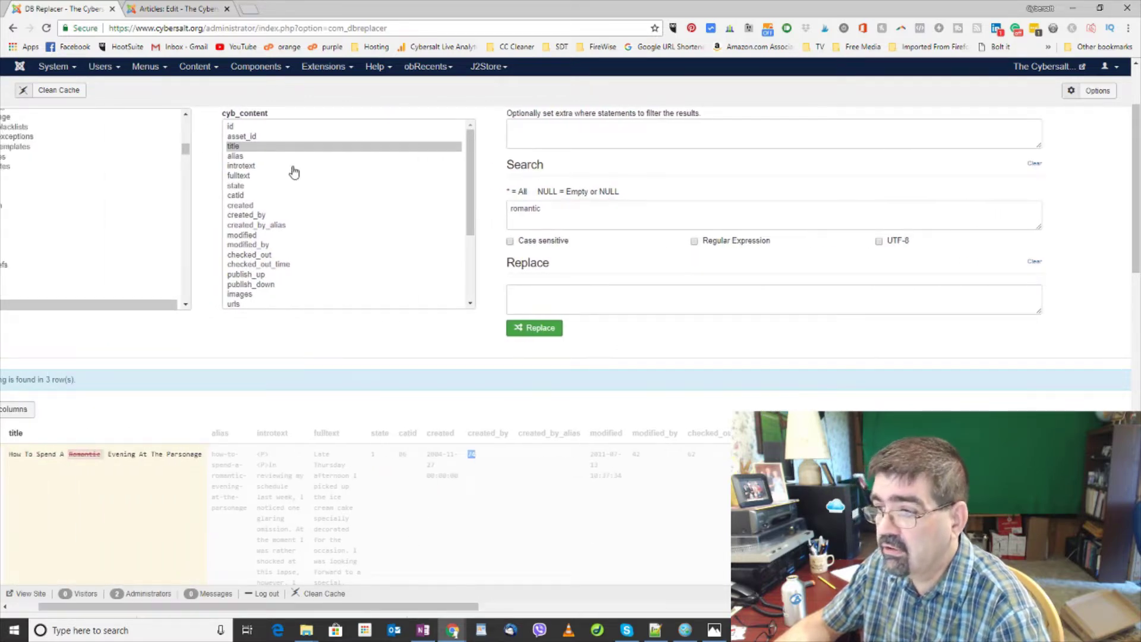
# Search the modified_by column for 42, filtered with the Where statement `catid` = 82 AND `userid` = 42
pyautogui.click(254, 244)
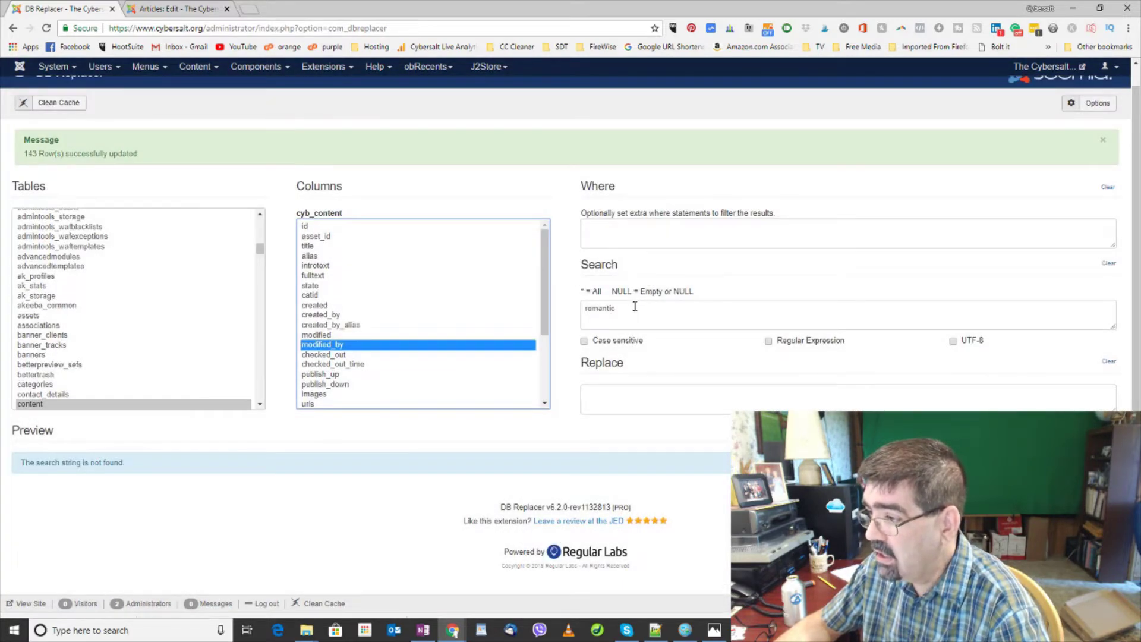
pyautogui.click(635, 306)
pyautogui.hotkey('ctrl', 'a')
pyautogui.write('4')
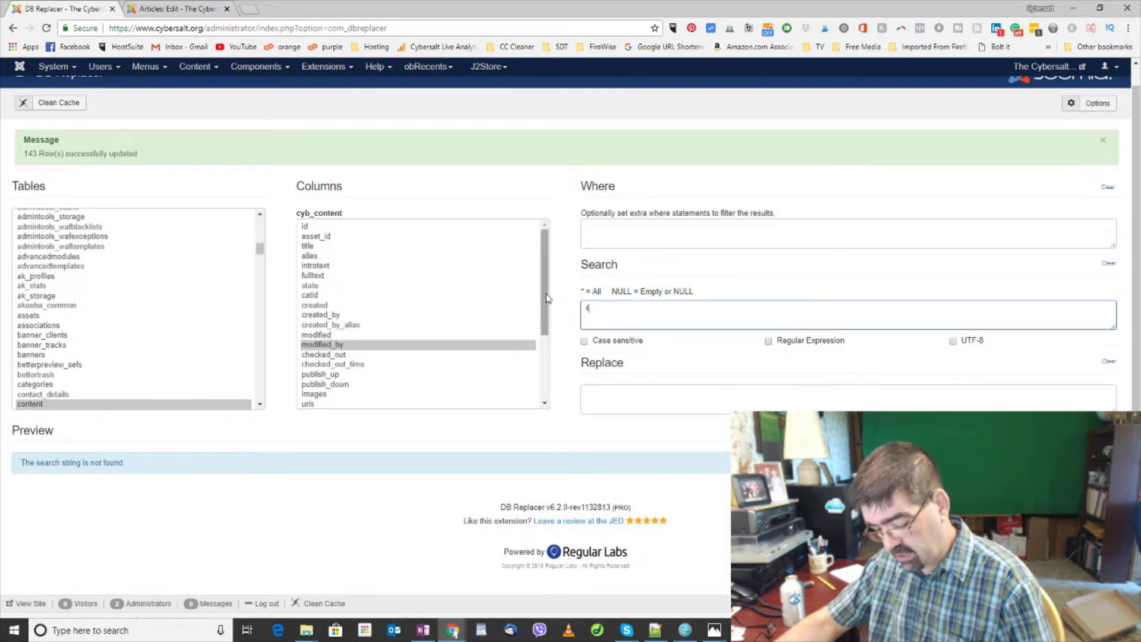
pyautogui.write('2')
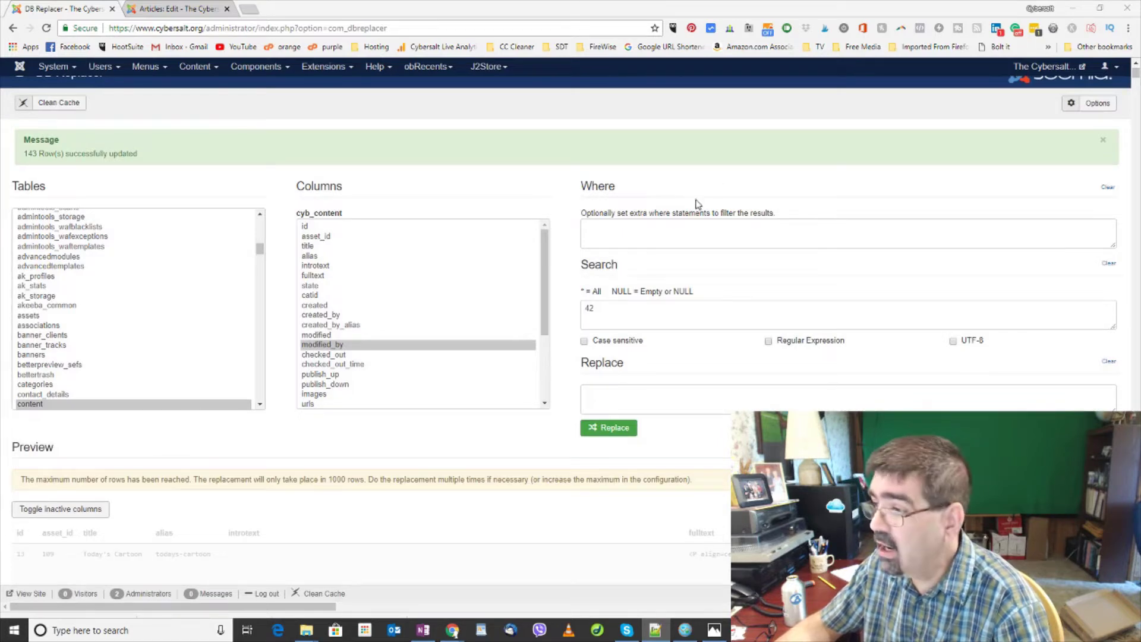
pyautogui.click(688, 229)
pyautogui.write('`catid` = 82 AND `userid` = 42')
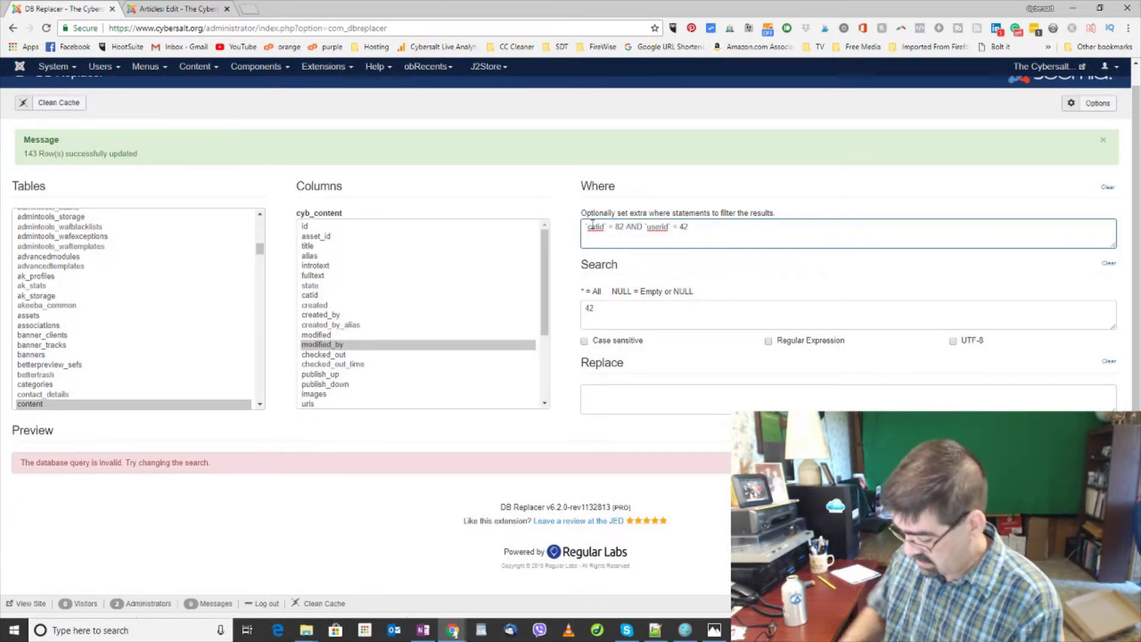
# Change the backticks around catid and userid in the Where statement to single quotes
pyautogui.press('BackSpace')
pyautogui.write("'")
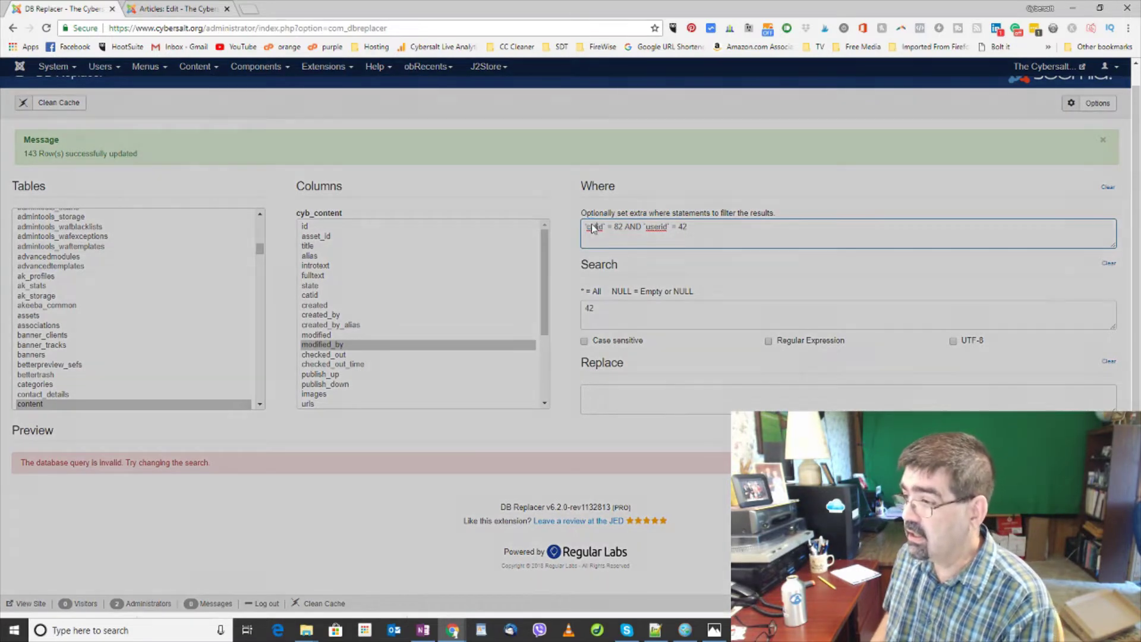
pyautogui.press('BackSpace')
pyautogui.write("'")
pyautogui.press('Right')
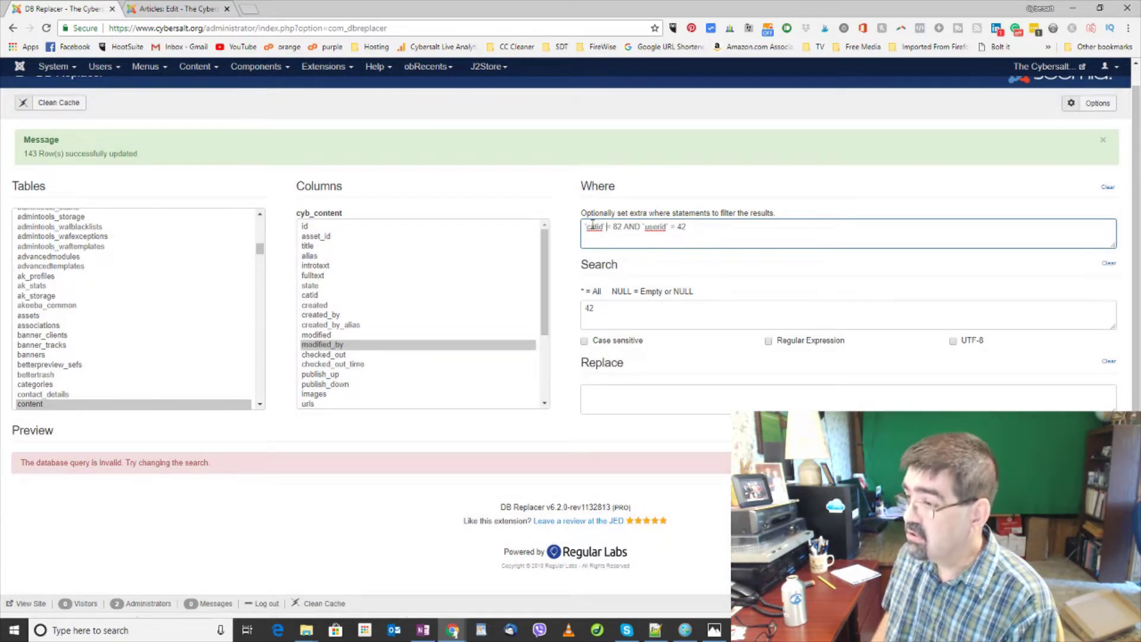
pyautogui.press('Right')
pyautogui.press('BackSpace')
pyautogui.write("'")
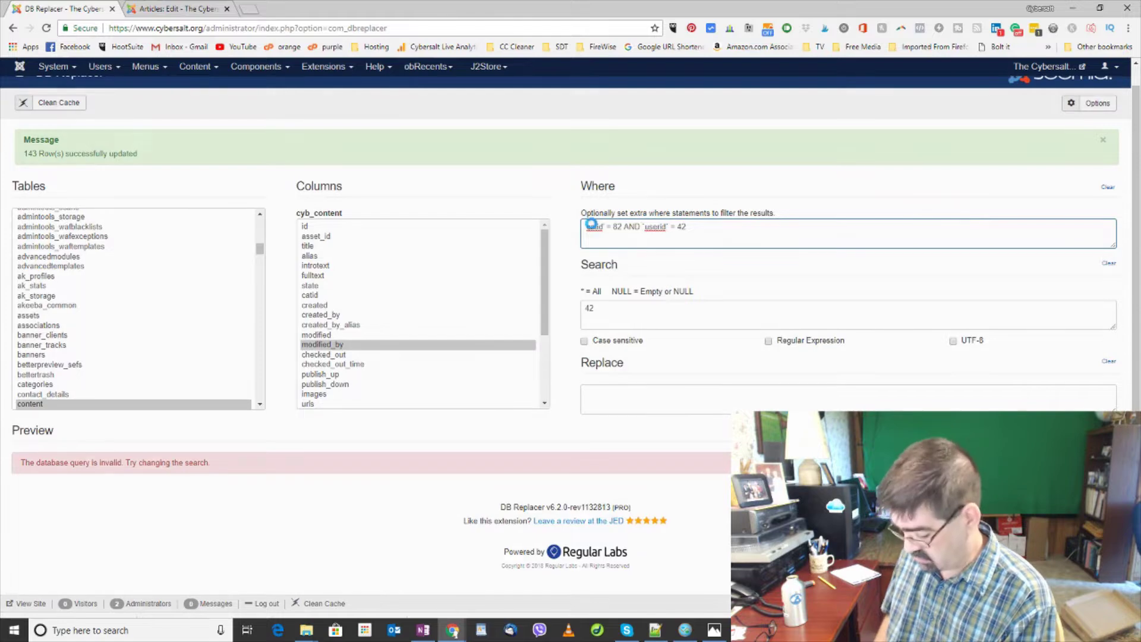
pyautogui.press('Right')
pyautogui.press('Right')
pyautogui.press('Right')
pyautogui.press('Right')
pyautogui.press('Right')
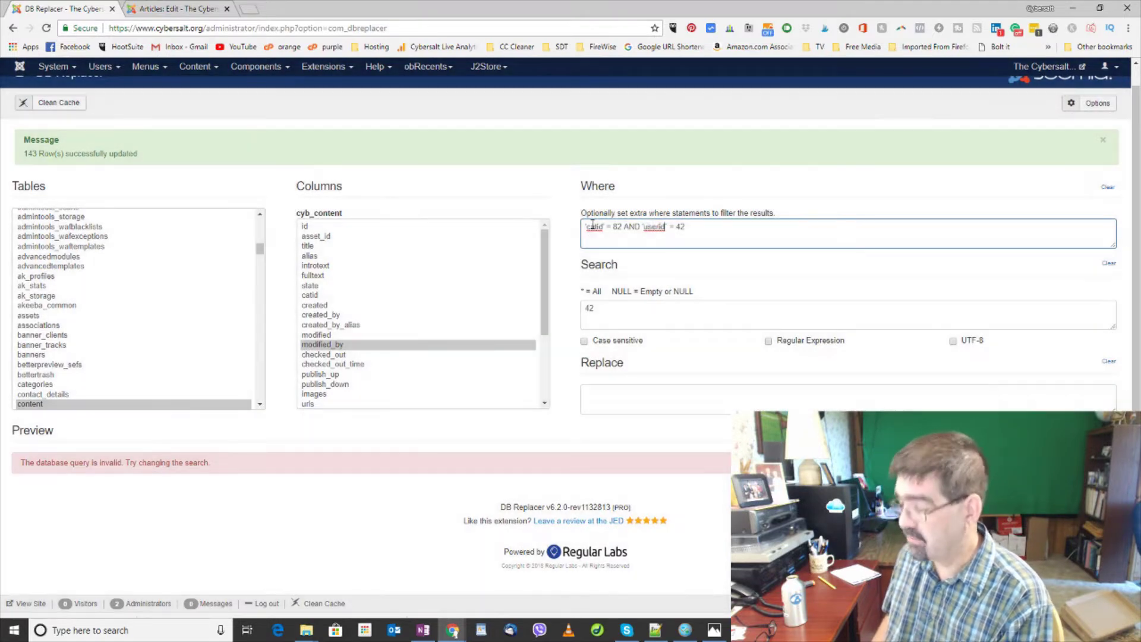
pyautogui.press('Right')
pyautogui.press('BackSpace')
pyautogui.write("'")
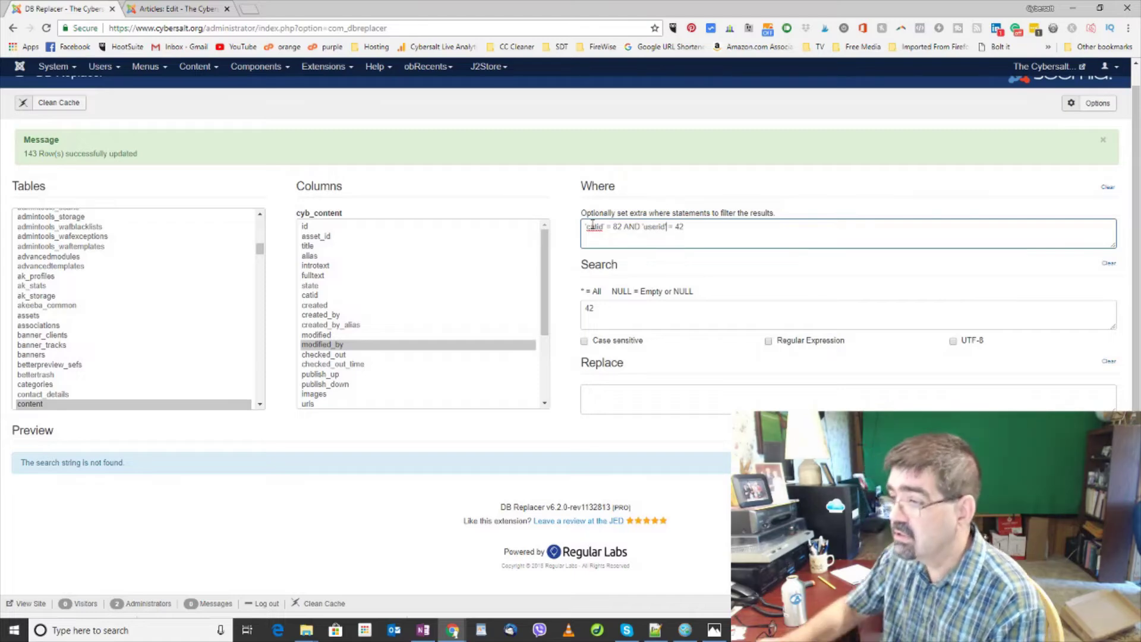
# Replace the userid column name in the Where statement with modified_by
pyautogui.hotkey('alt', 'Tab')
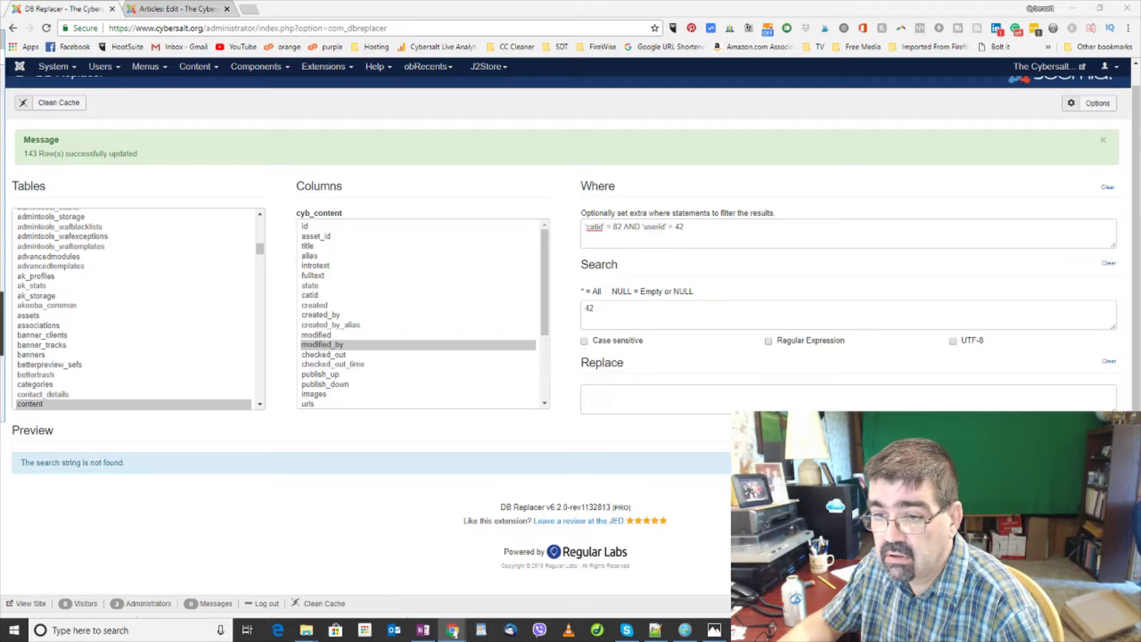
pyautogui.click(644, 227)
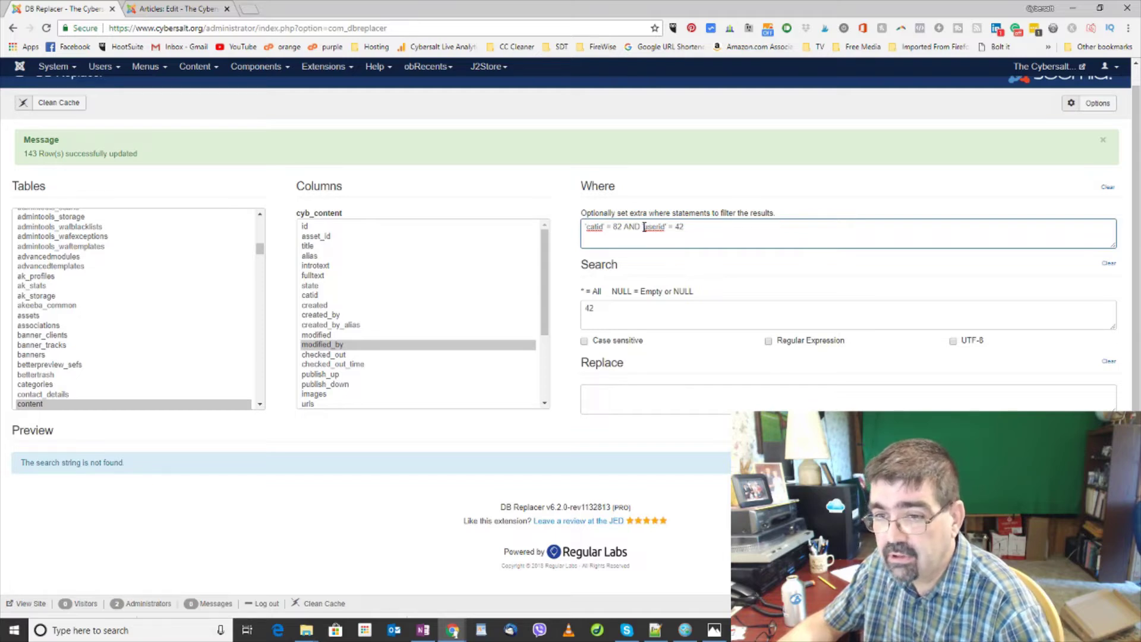
pyautogui.moveTo(644, 228); pyautogui.dragTo(664, 229)
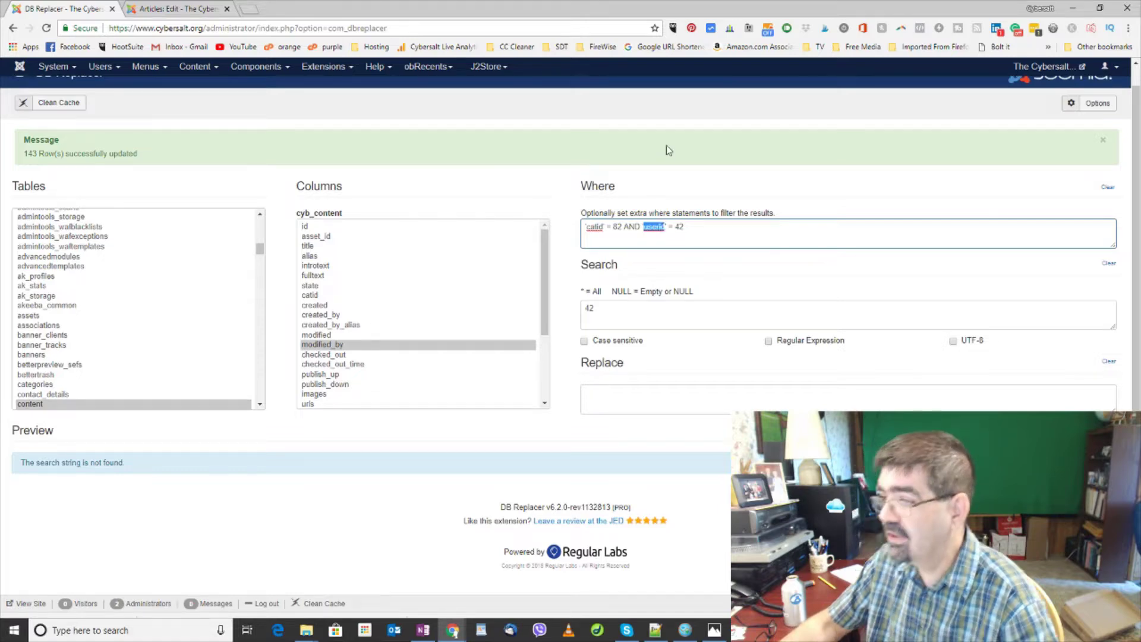
pyautogui.write('modified')
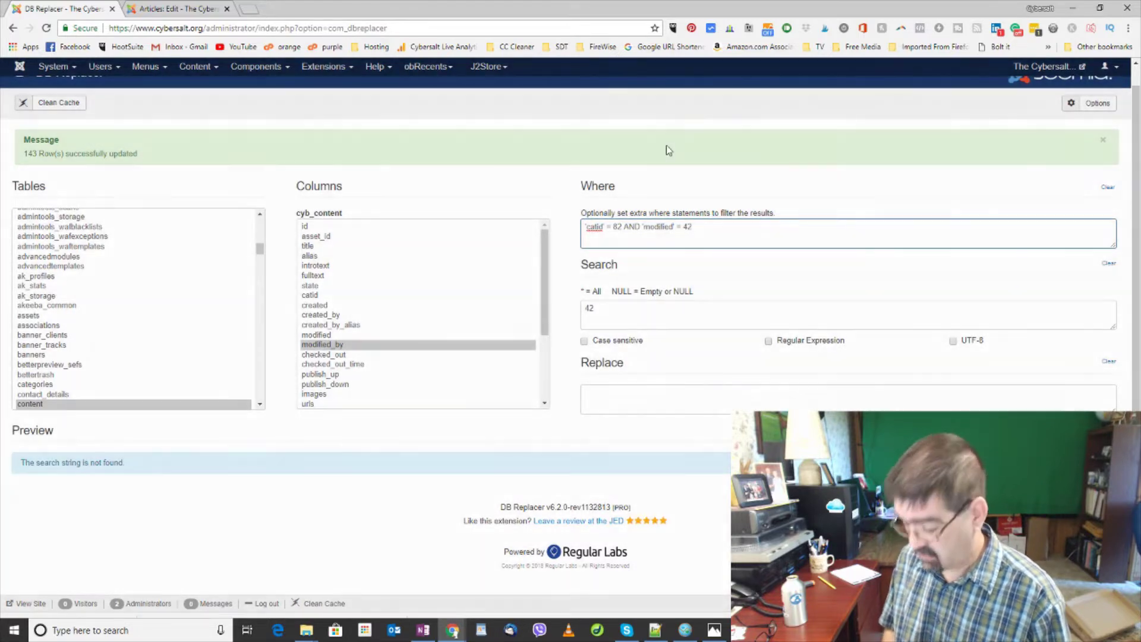
pyautogui.write('_by')
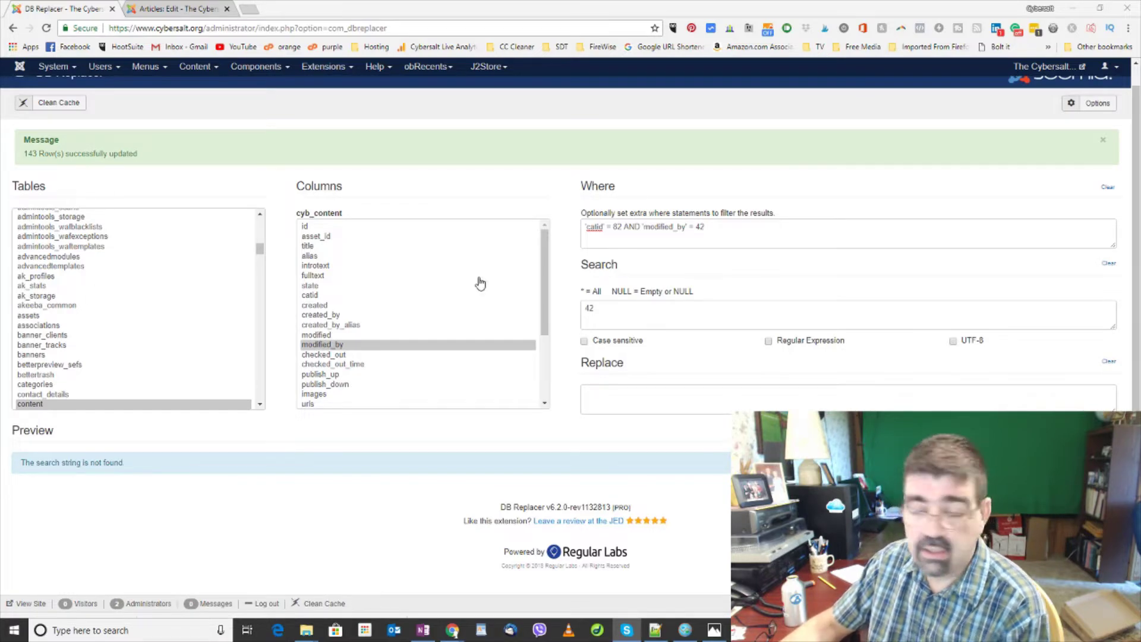
# Rewrite the Where statement with backticks as `catid` = 82 AND `modified_by` = 42, and look through the matching rows
pyautogui.moveTo(718, 226); pyautogui.dragTo(570, 230)
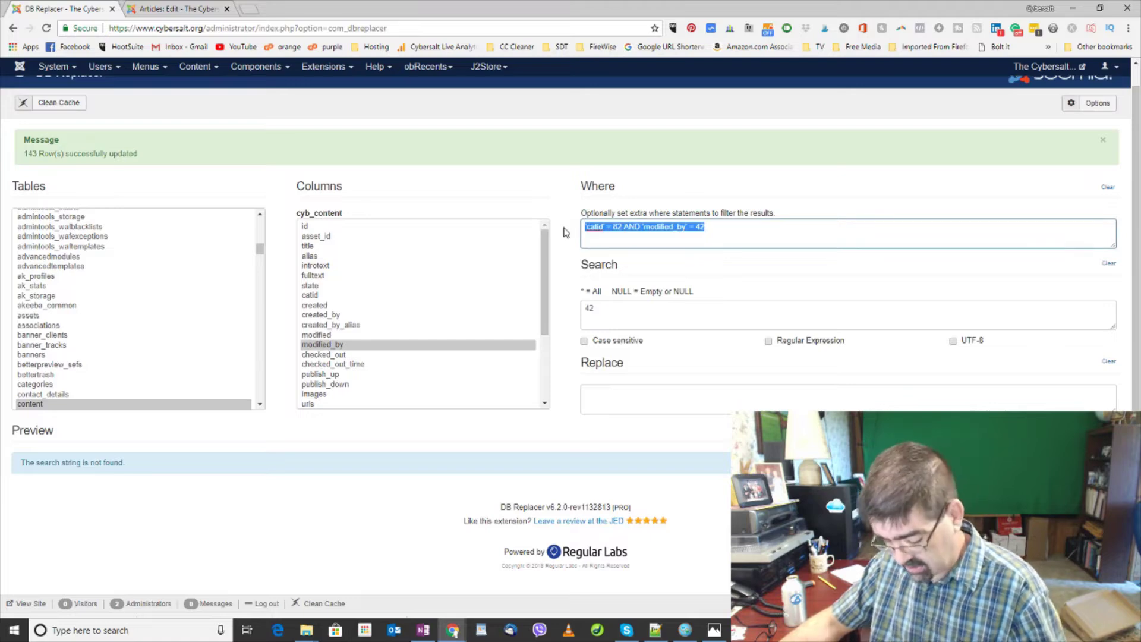
pyautogui.click(566, 232)
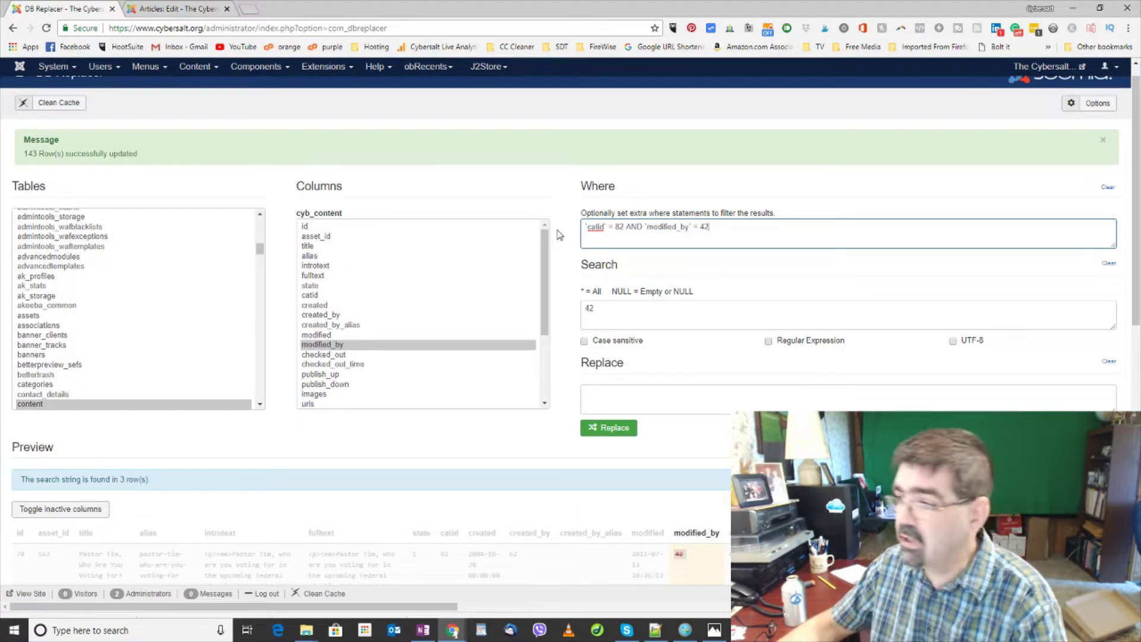
pyautogui.scroll(-2, 492, 313)
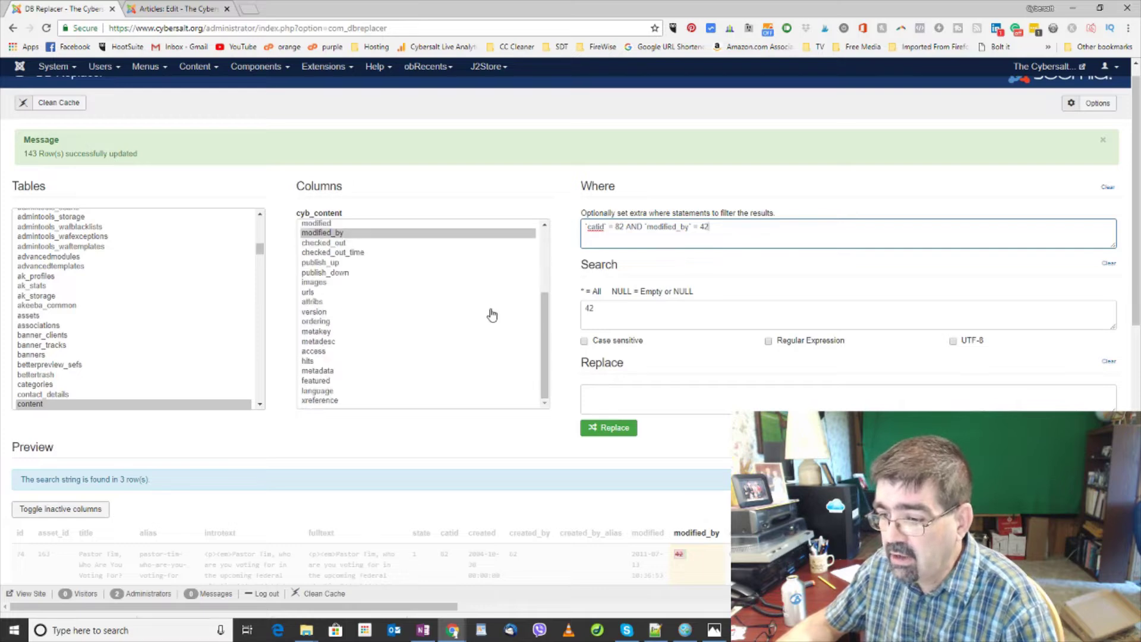
pyautogui.scroll(-3, 549, 479)
pyautogui.scroll(-2, 549, 479)
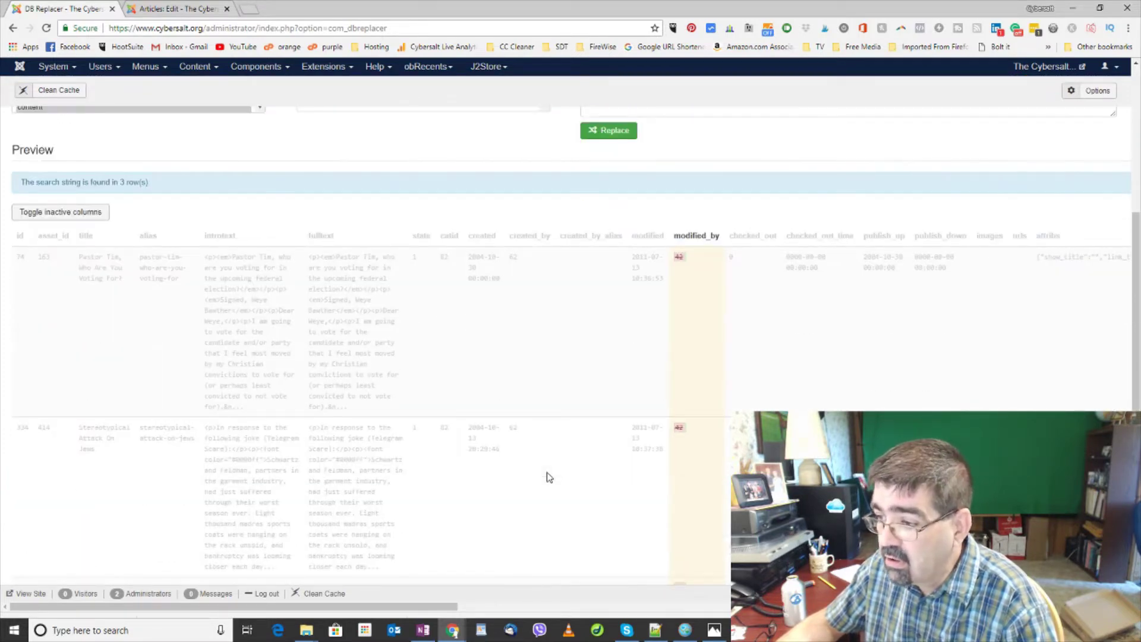
pyautogui.scroll(-5, 550, 478)
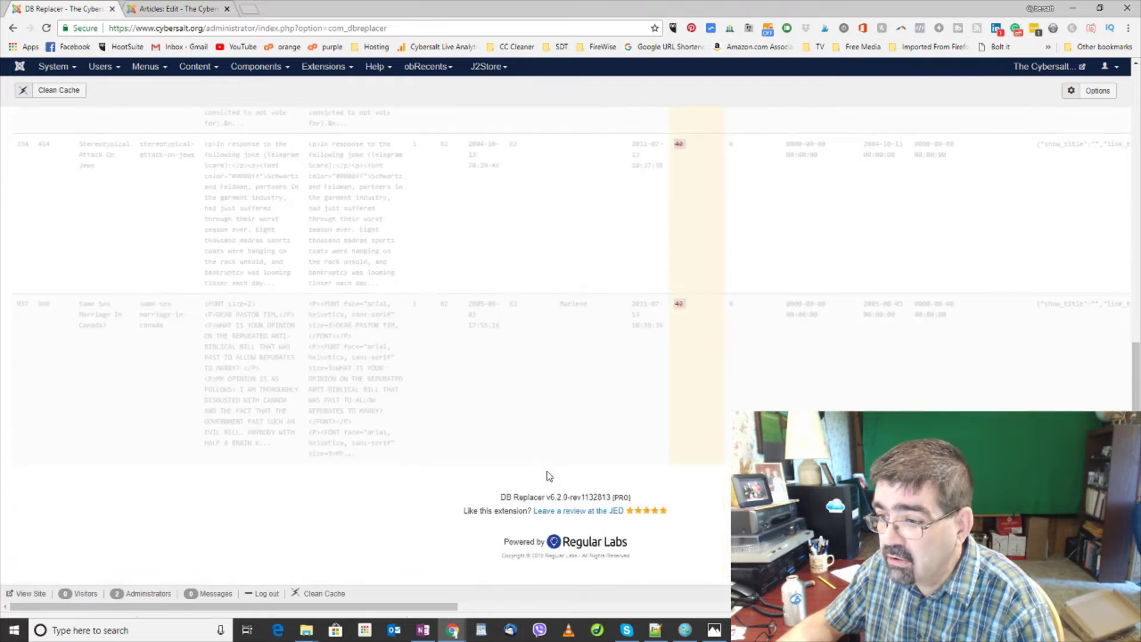
# Set the catid value in the Where statement to 86 and review the previewed rows
pyautogui.scroll(10, 549, 476)
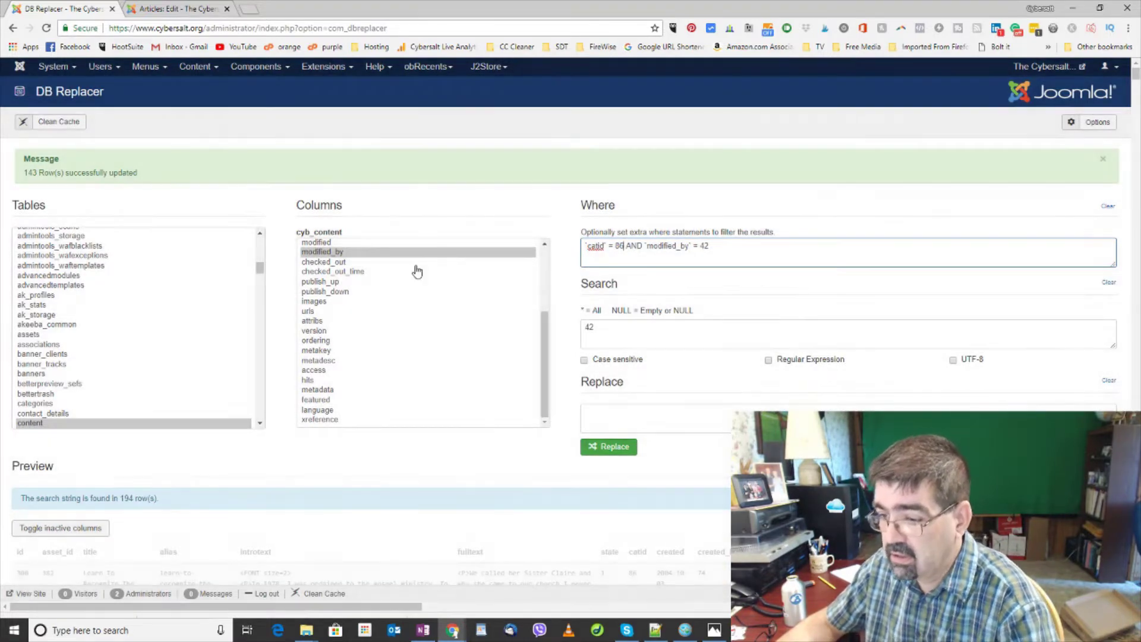
pyautogui.scroll(-3, 417, 271)
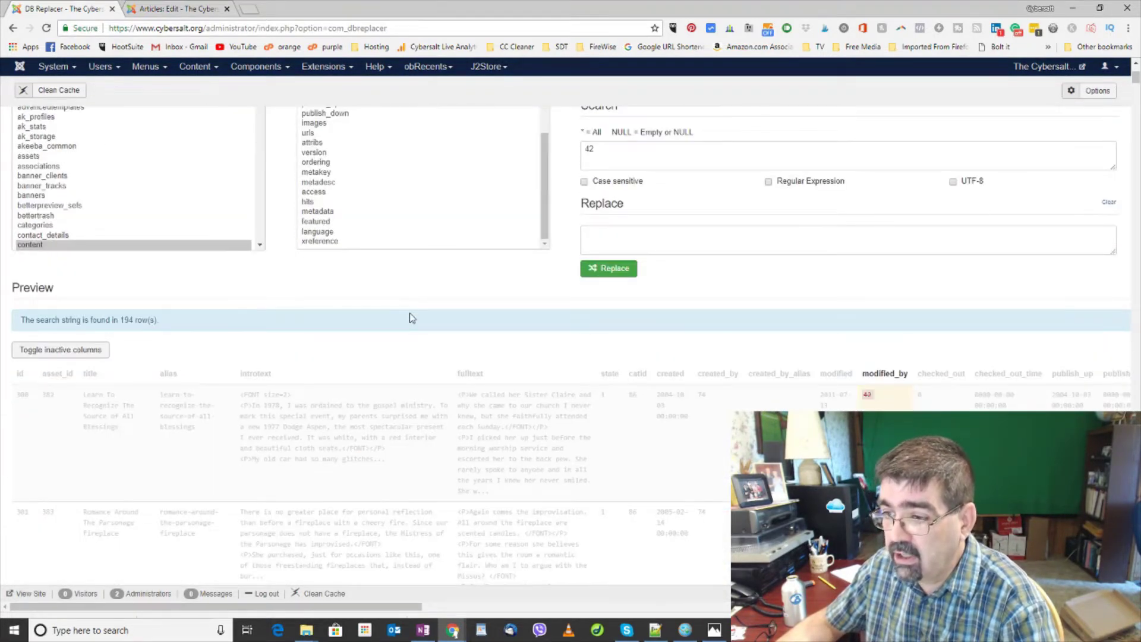
# Close the article "How To Spend A Romantic Evening At The Parsonage" without saving and return to the DB Replacer preview
pyautogui.scroll(-2, 409, 313)
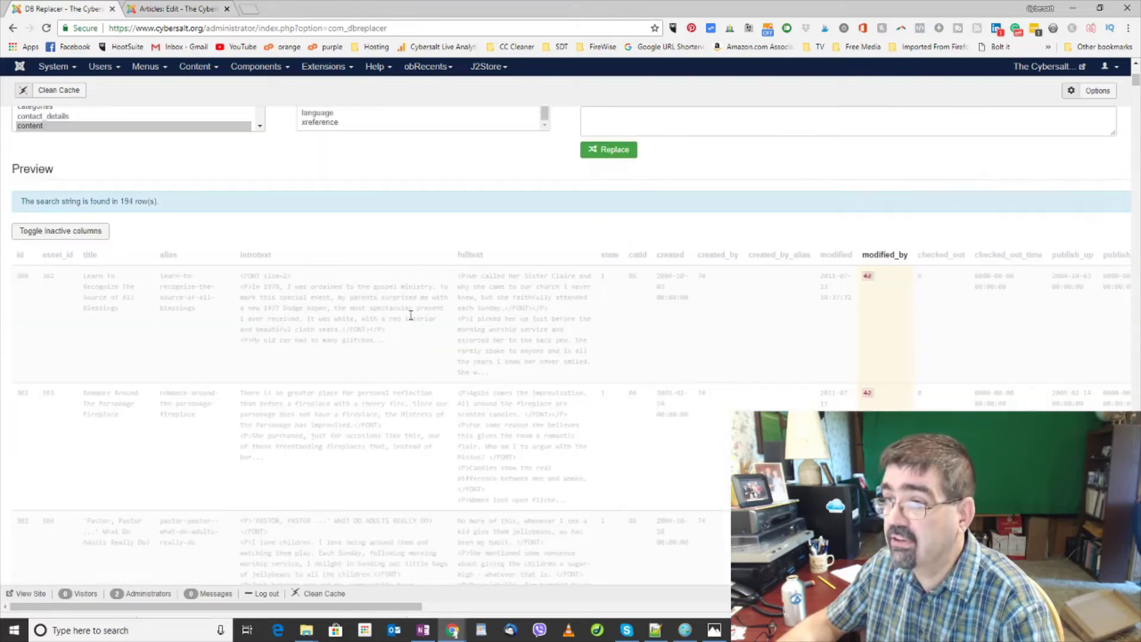
pyautogui.click(152, 11)
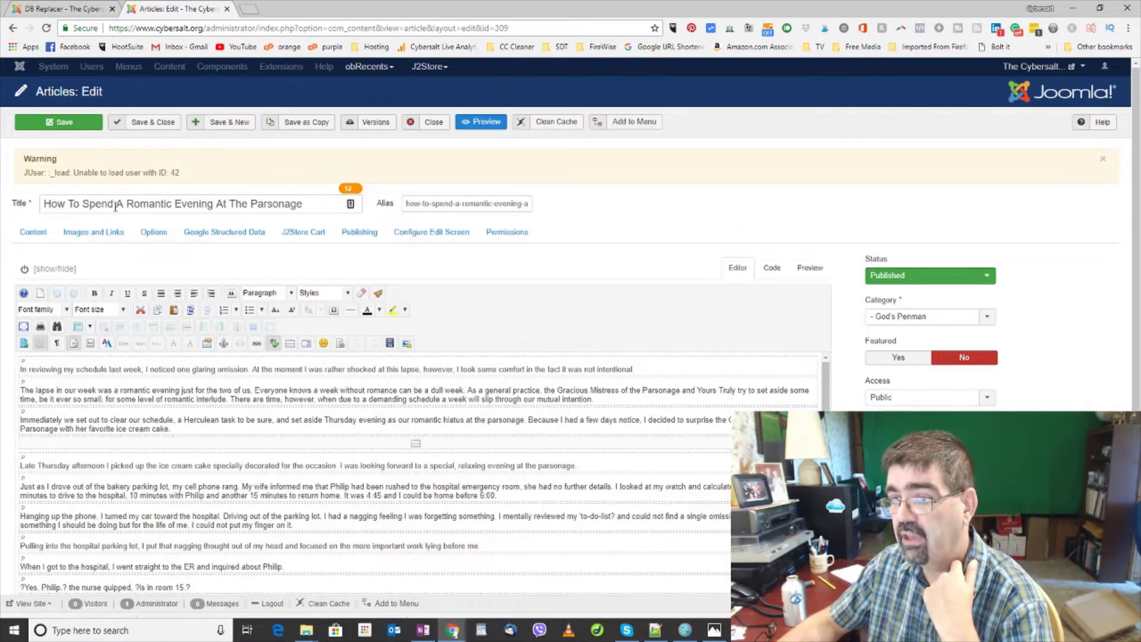
pyautogui.click(435, 128)
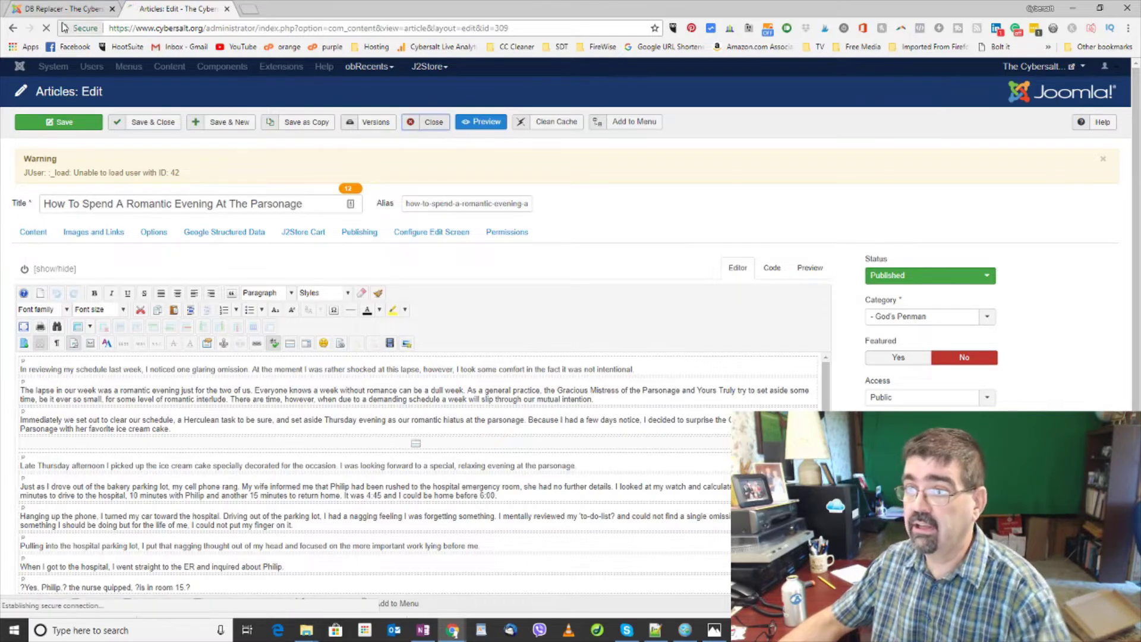
pyautogui.hotkey('ctrl', 'shift', 'Tab')
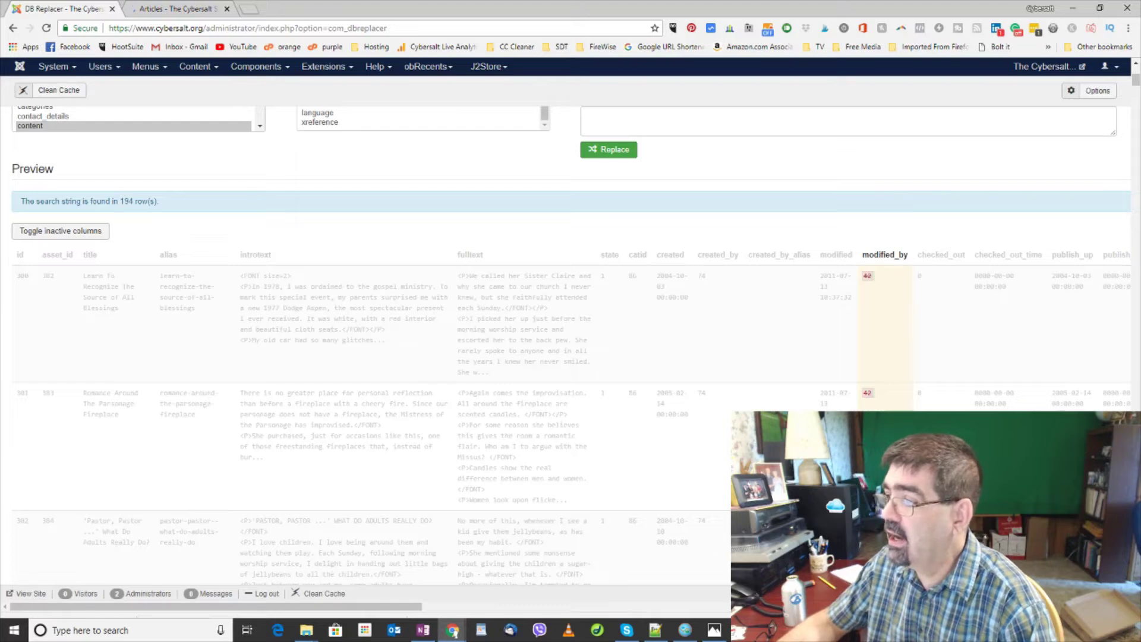
# Replace 42 with 74 in the modified_by column of the matching content rows and confirm the replacement
pyautogui.scroll(-2, 716, 278)
pyautogui.scroll(7, 759, 280)
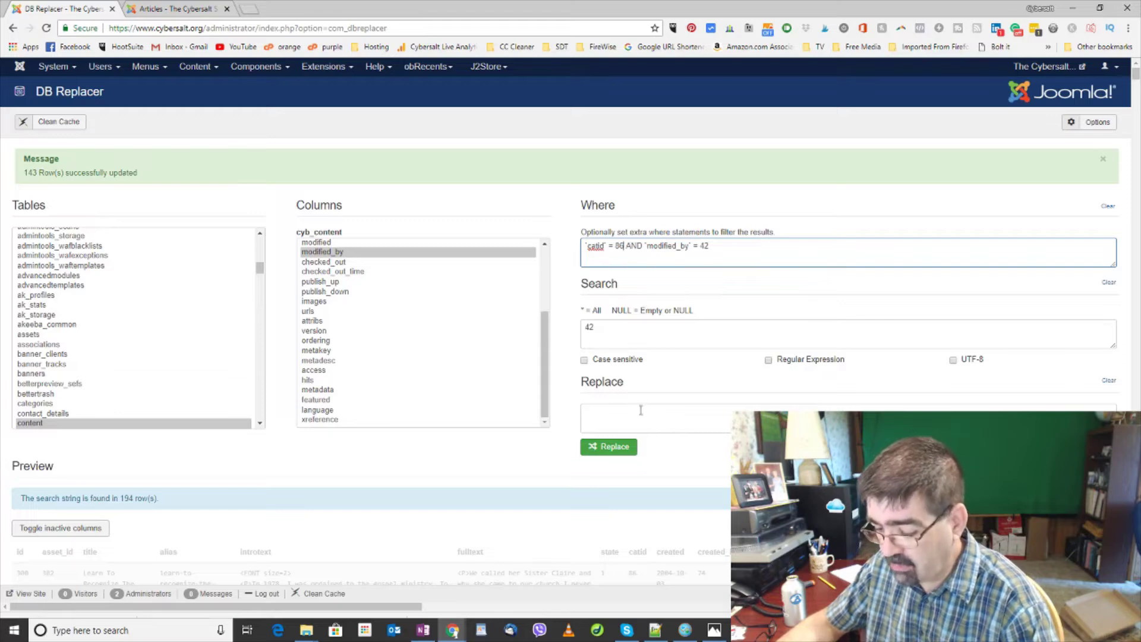
pyautogui.click(615, 415)
pyautogui.write('7')
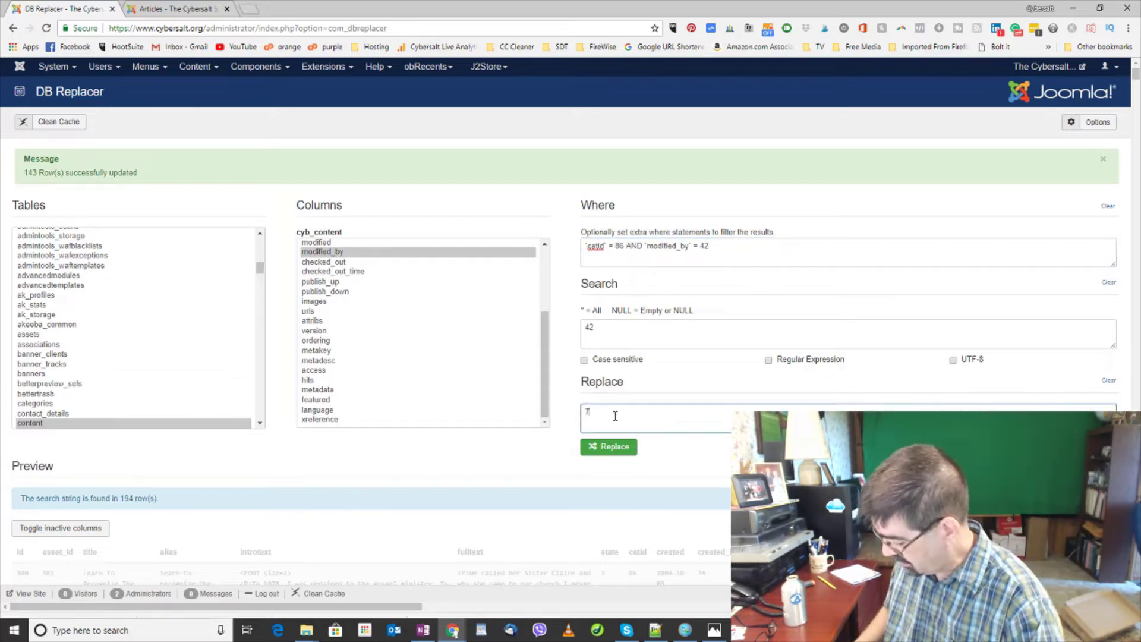
pyautogui.write('4')
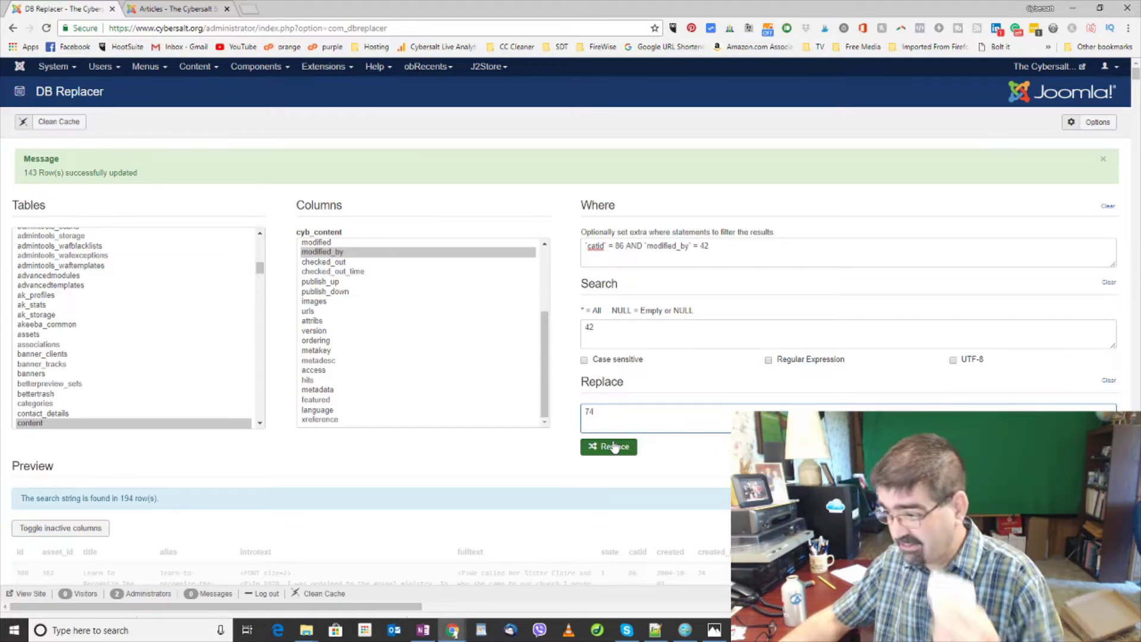
pyautogui.click(614, 447)
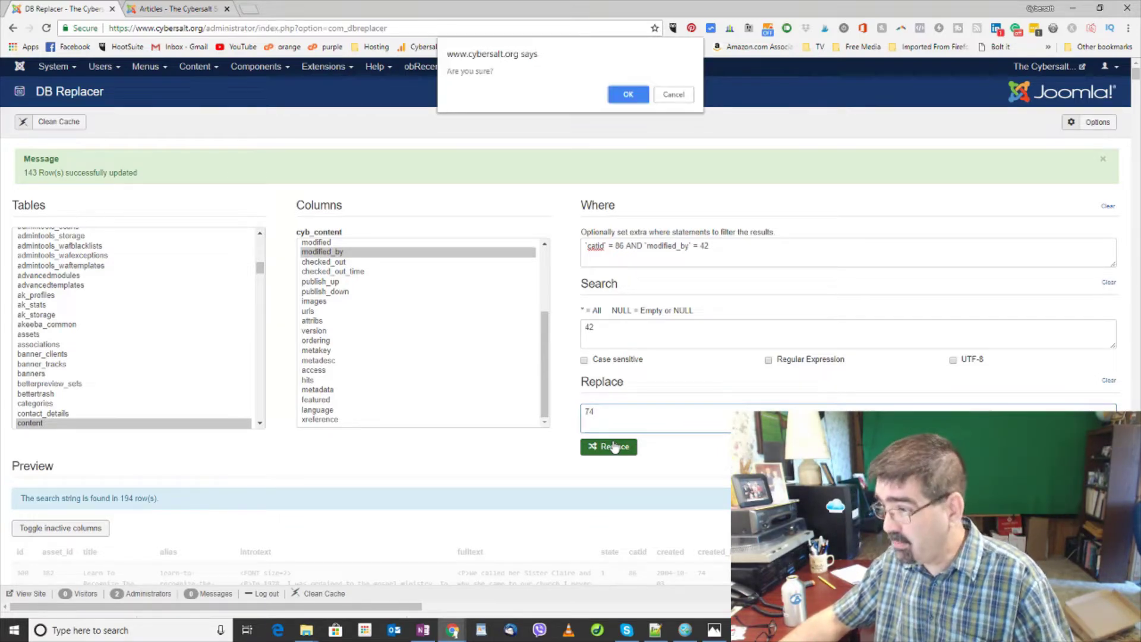
pyautogui.click(629, 102)
pyautogui.click(631, 146)
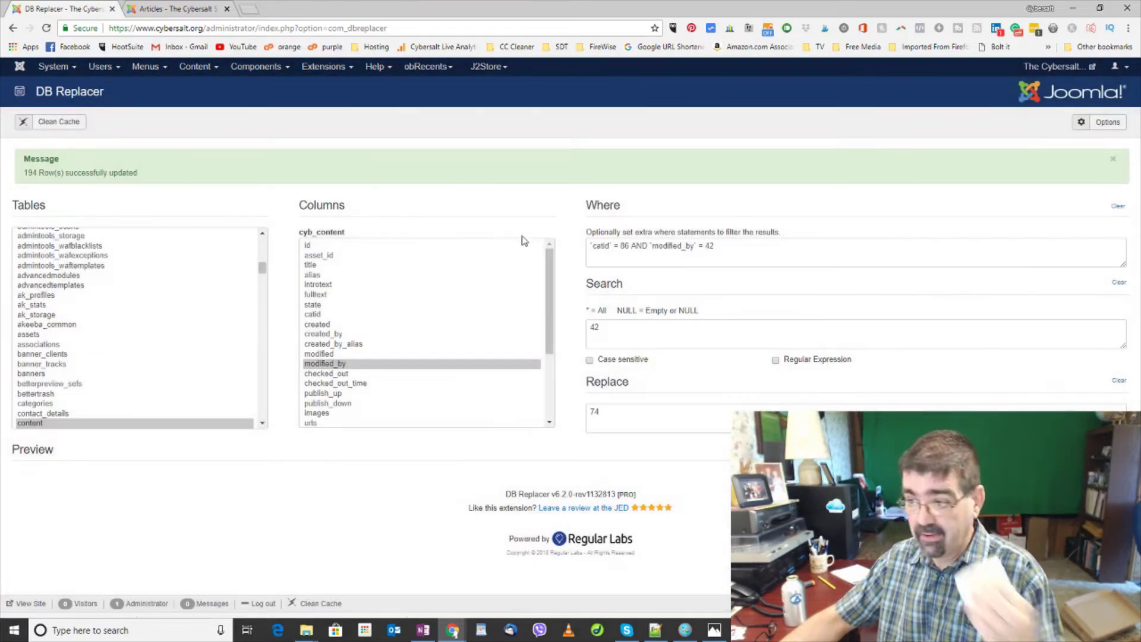
# Search the God's Penman articles for "romant", open "How To Spend A Romantic Evening At The Parsonage" to check for the user warning, and close it
pyautogui.click(171, 10)
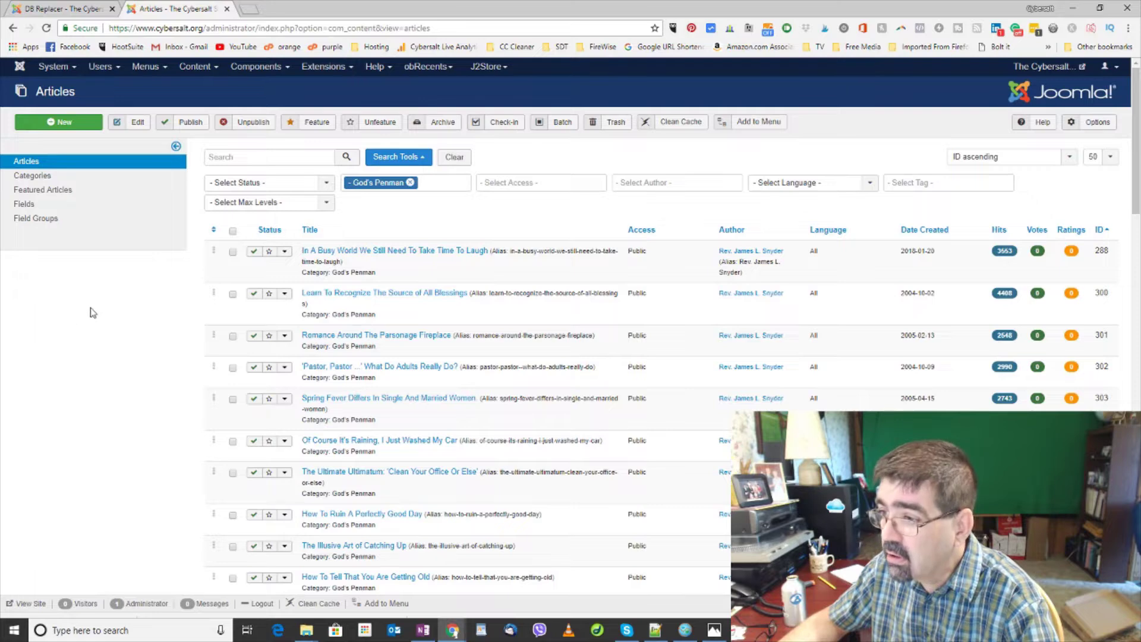
pyautogui.click(232, 157)
pyautogui.write('r')
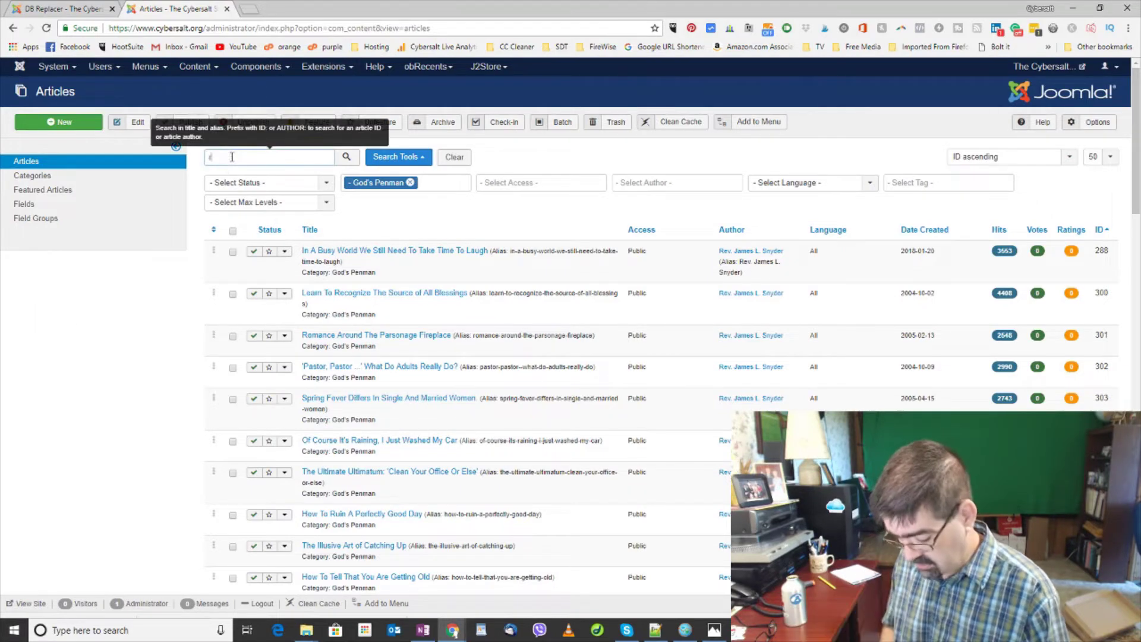
pyautogui.write('omant')
pyautogui.press('Return')
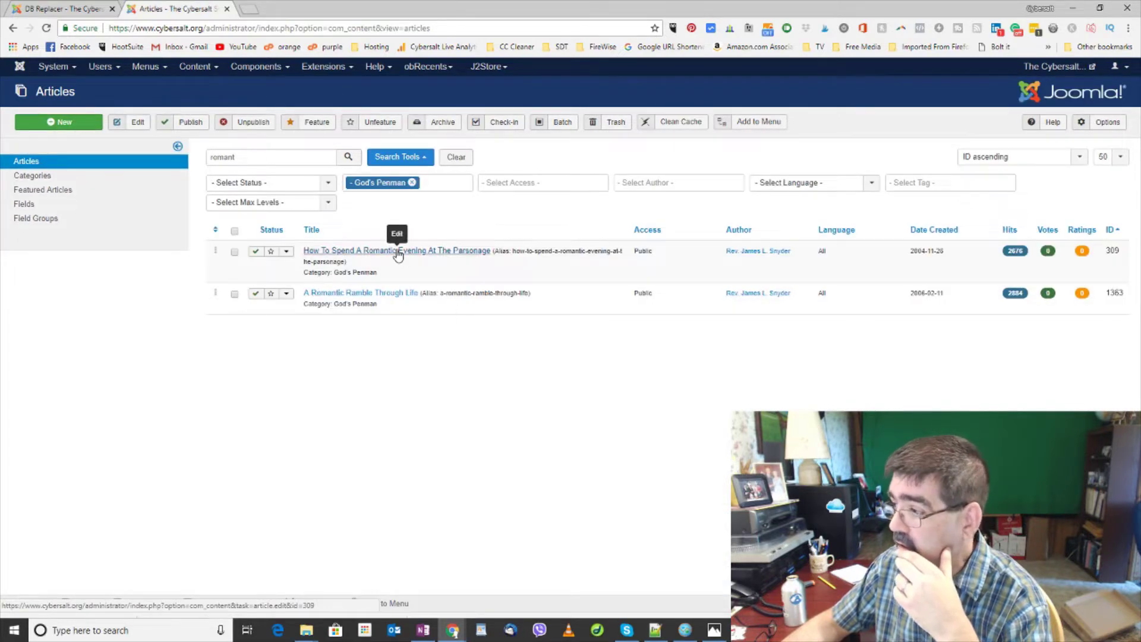
pyautogui.click(398, 252)
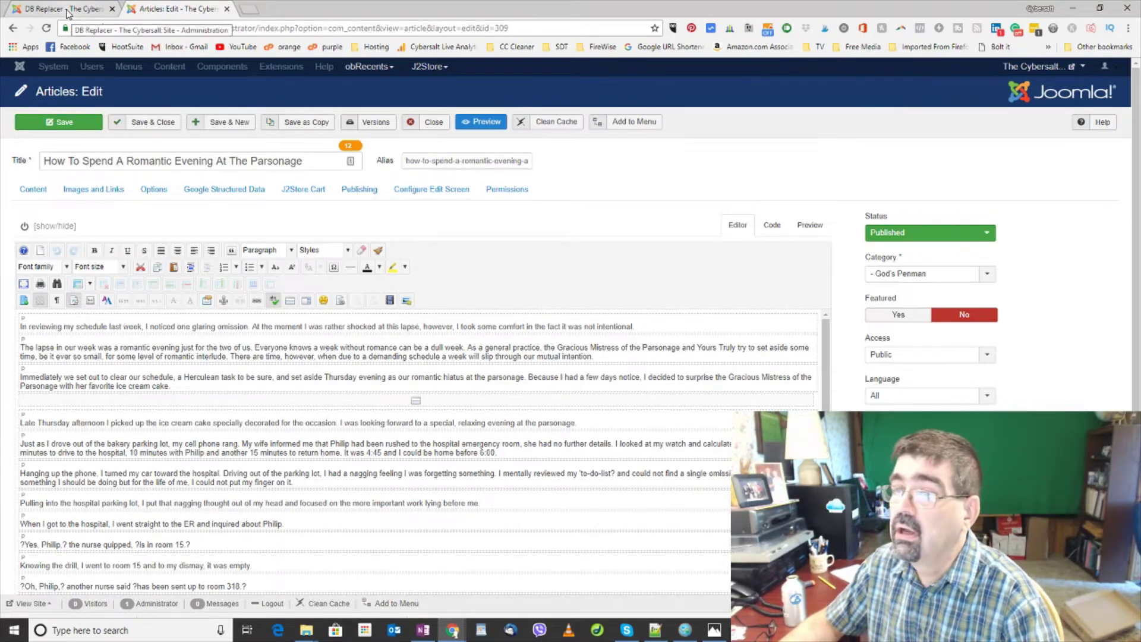
pyautogui.click(434, 126)
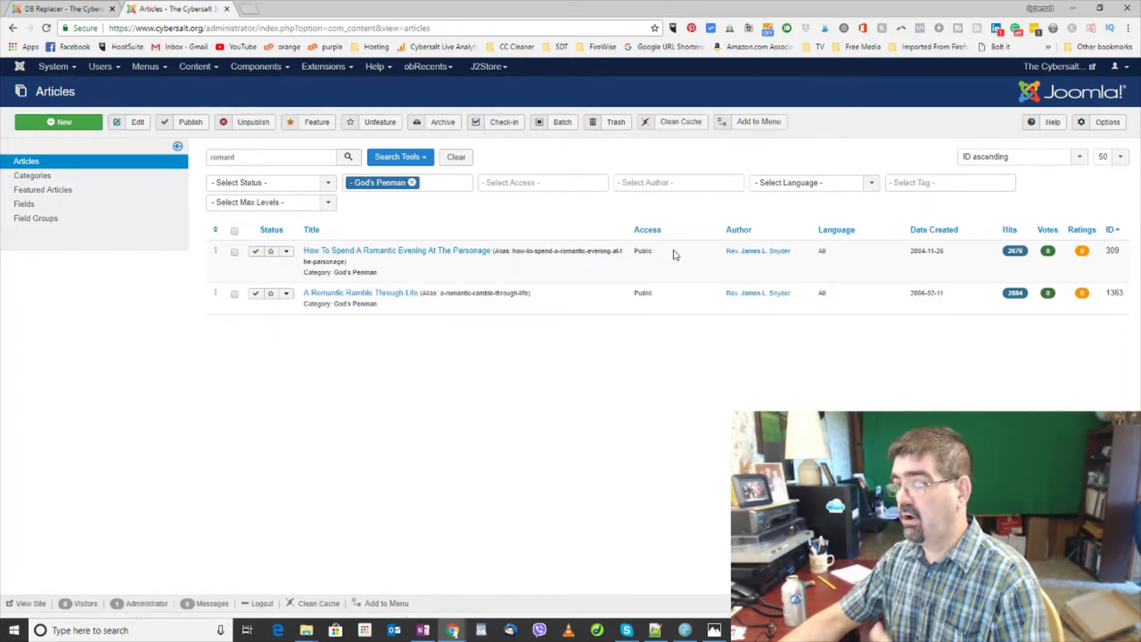
# Return to DB Replacer, keep modified_by as the selected column, and set the search value to 74
pyautogui.click(43, 8)
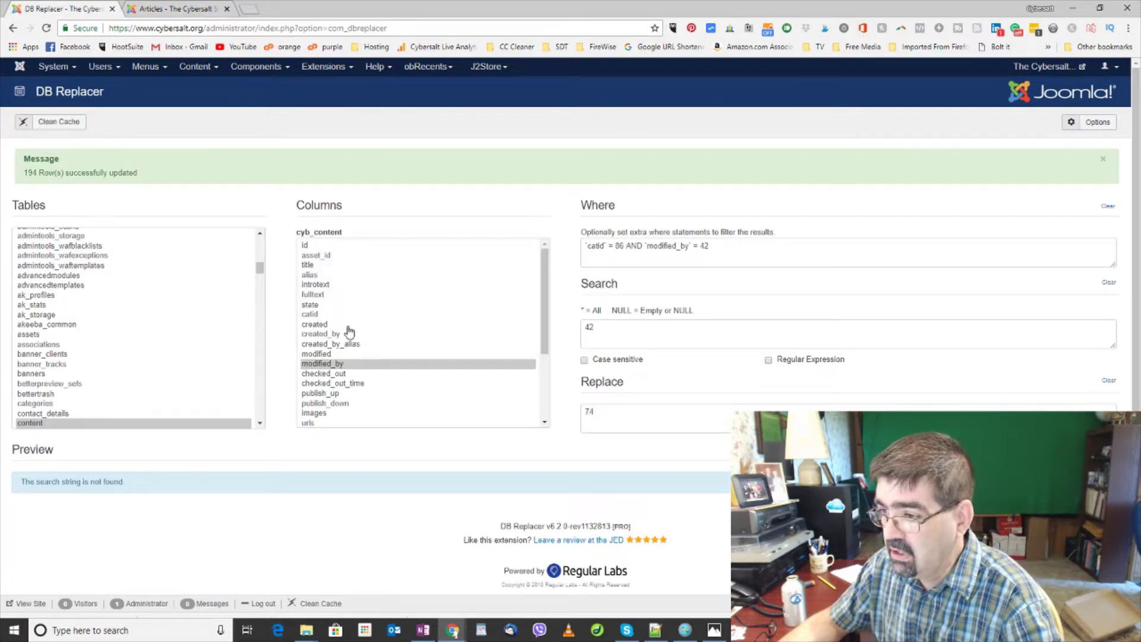
pyautogui.click(331, 374)
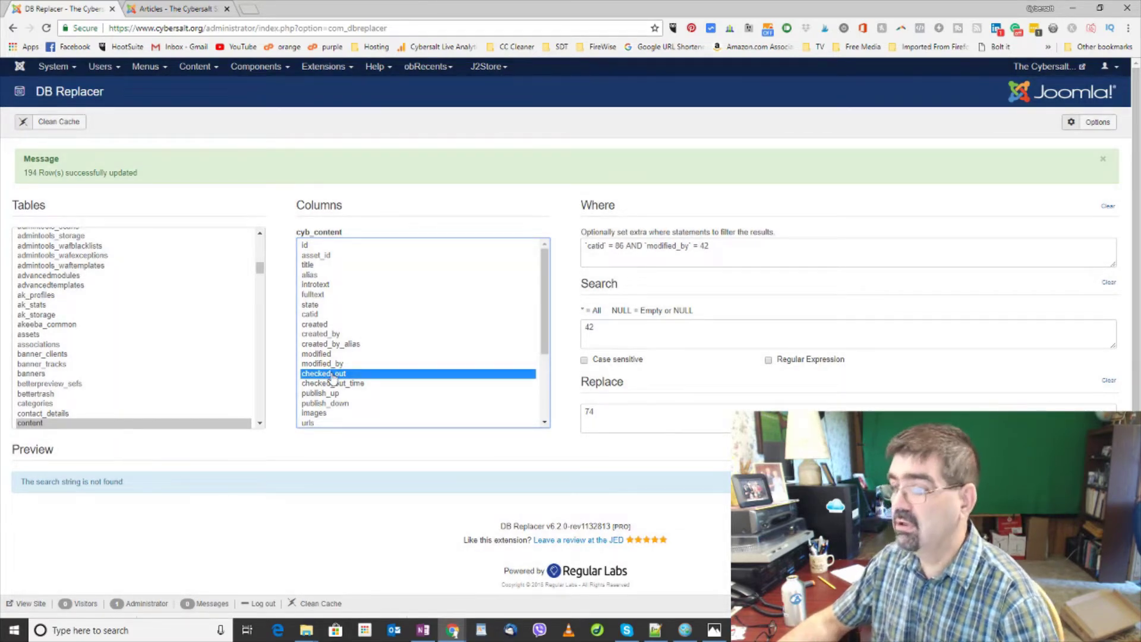
pyautogui.click(336, 363)
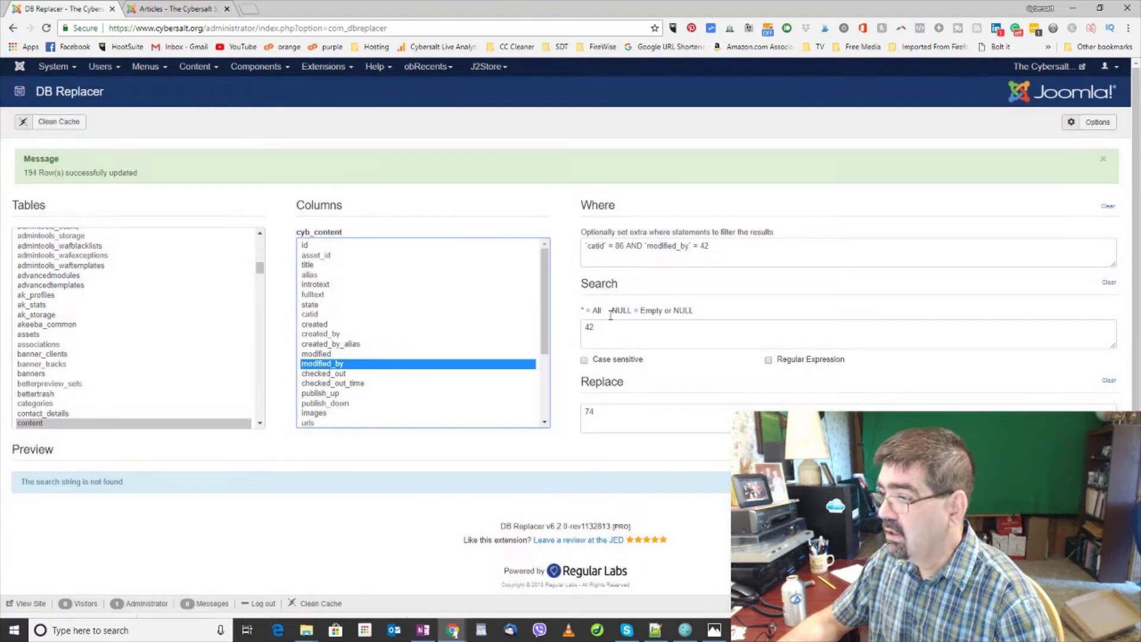
pyautogui.moveTo(604, 327); pyautogui.dragTo(569, 326)
pyautogui.write('74')
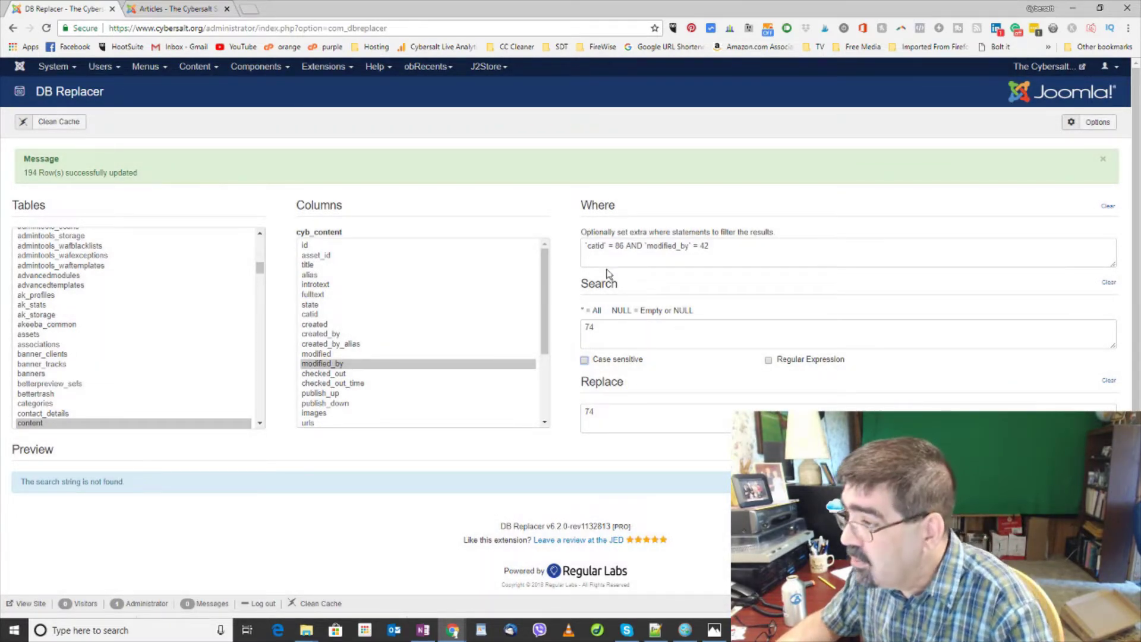
# Try the Where statement without the backtick before catid, and put the backtick back
pyautogui.click(589, 249)
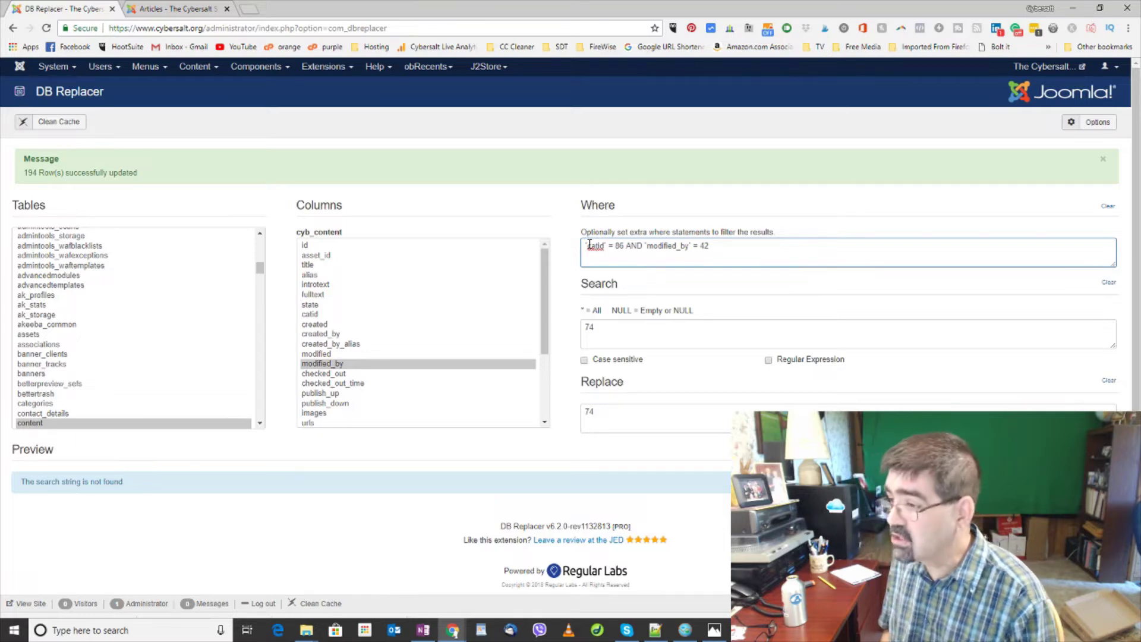
pyautogui.press('BackSpace')
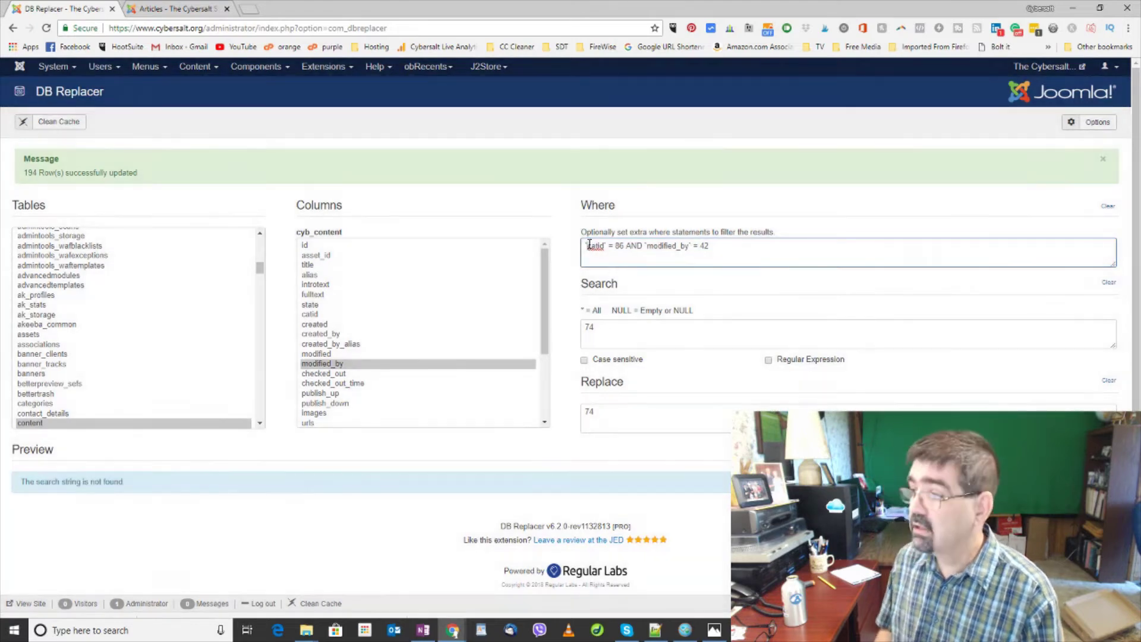
pyautogui.press('BackSpace')
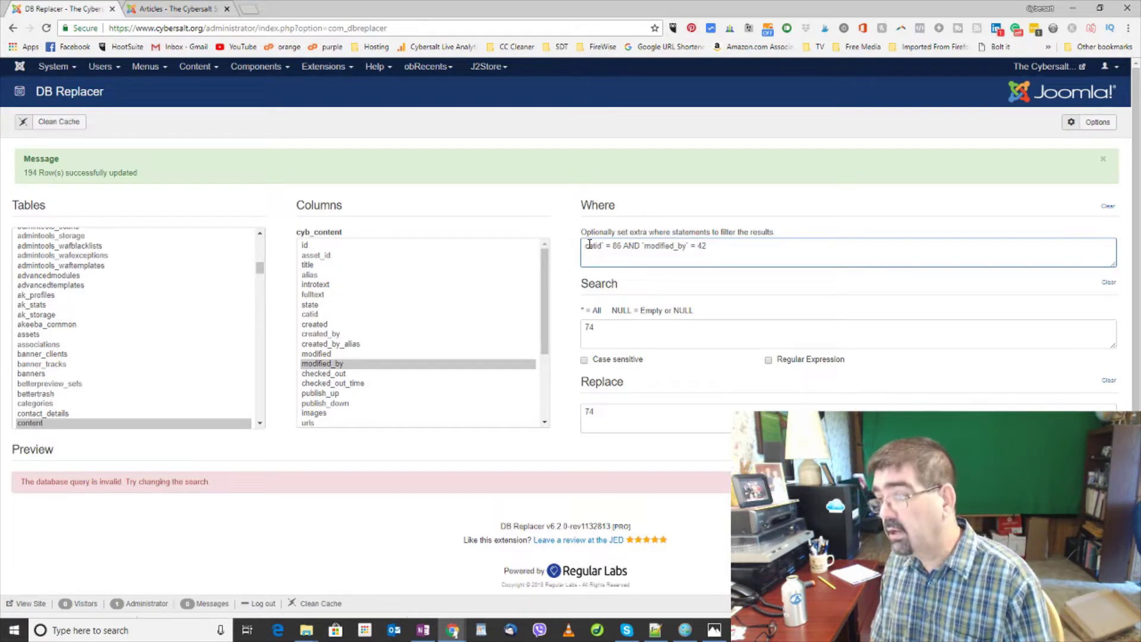
pyautogui.write('`')
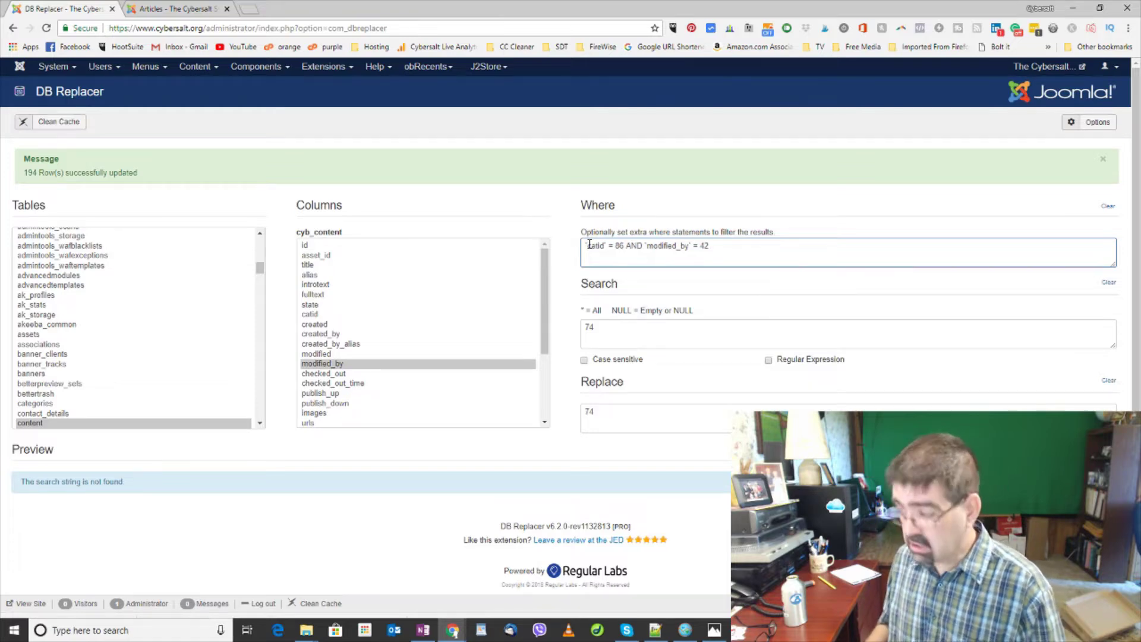
pyautogui.tripleClick(589, 244)
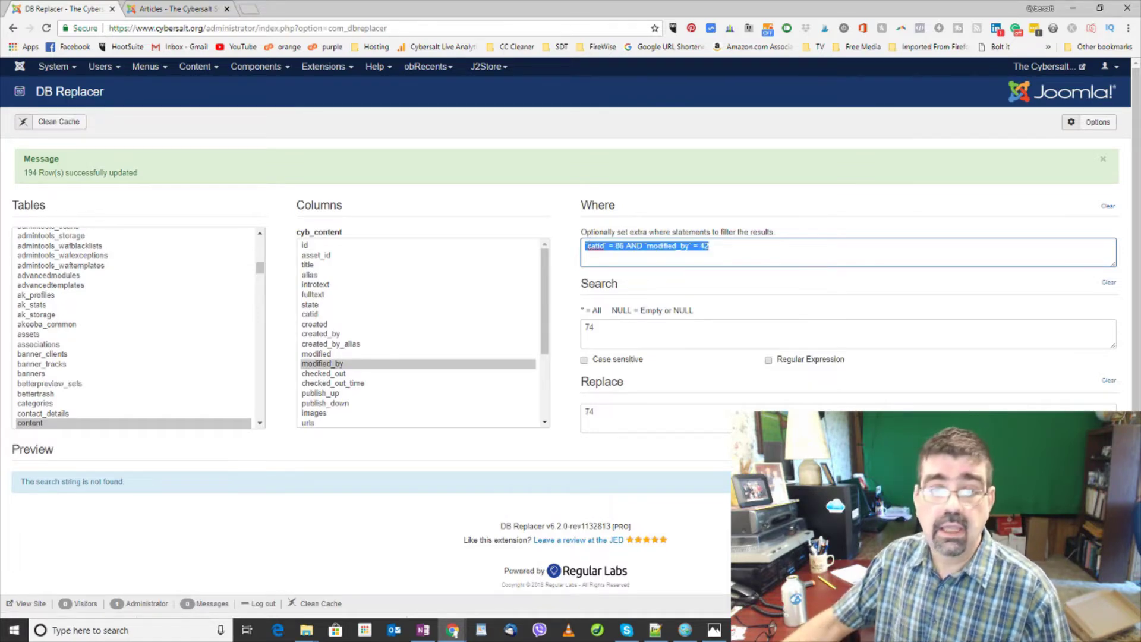
pyautogui.hotkey('alt', 'Tab')
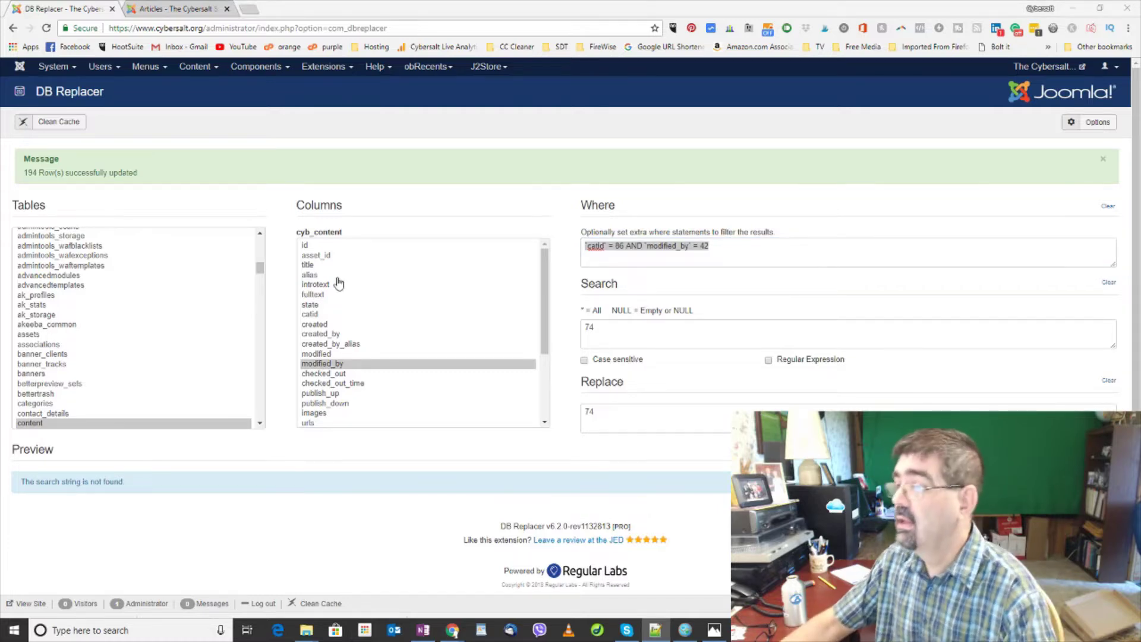
pyautogui.click(665, 259)
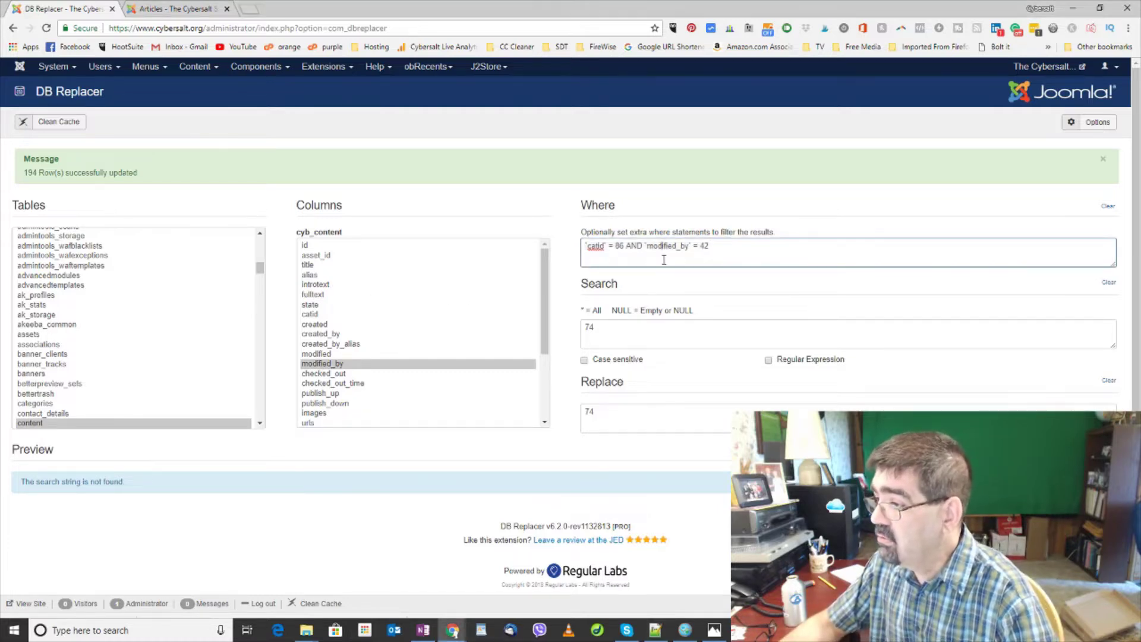
# Remove the backticks around catid and modified_by in the Where statement
pyautogui.click(588, 245)
pyautogui.press('BackSpace')
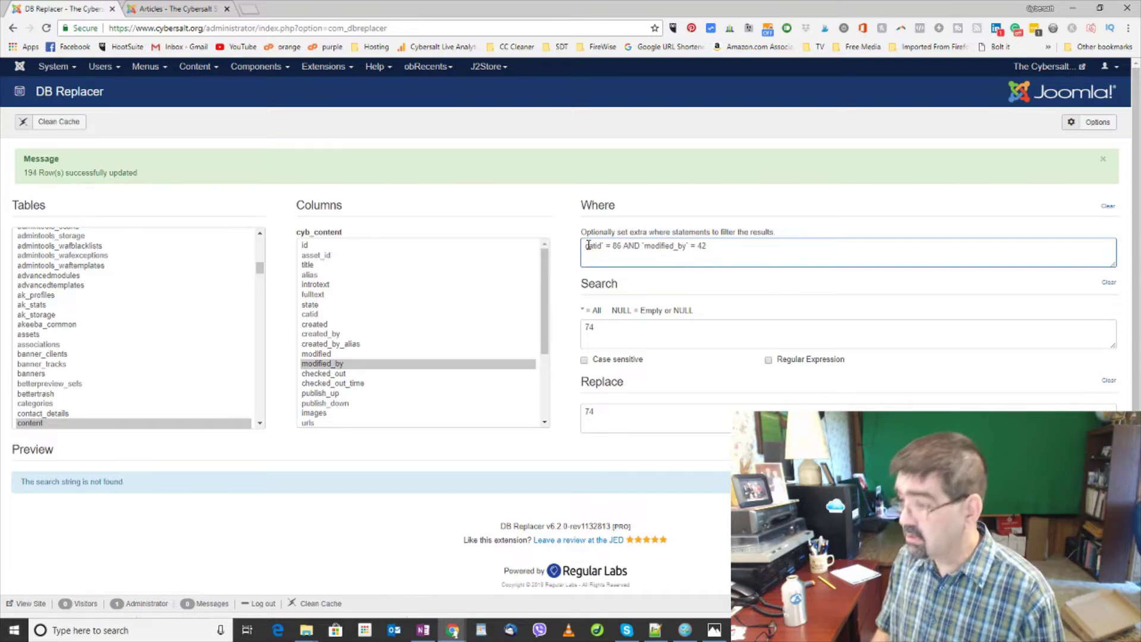
pyautogui.press('Right')
pyautogui.press('Right')
pyautogui.press('BackSpace')
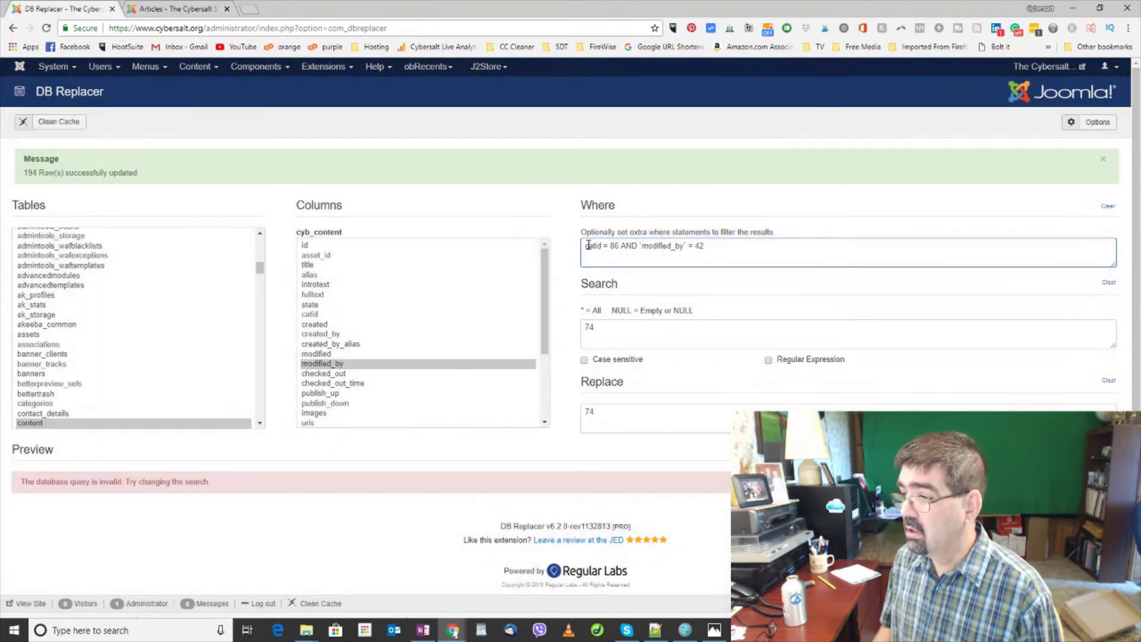
pyautogui.press('Right')
pyautogui.press('Right')
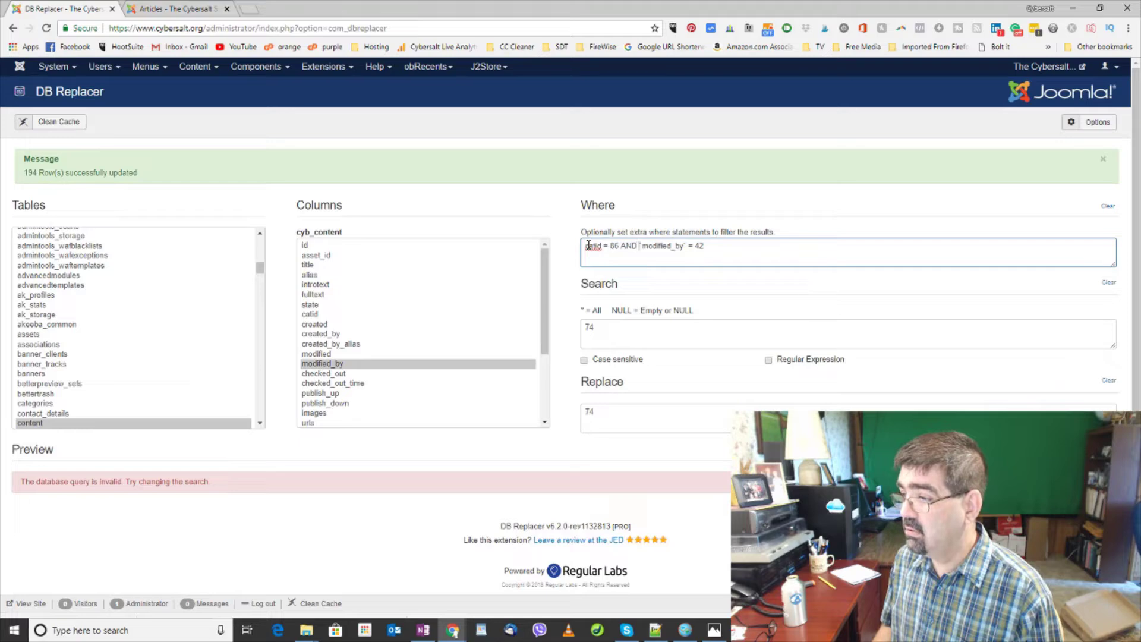
pyautogui.press('BackSpace')
pyautogui.press('Right')
pyautogui.press('Right')
pyautogui.press('Right')
pyautogui.press('Right')
pyautogui.press('Right')
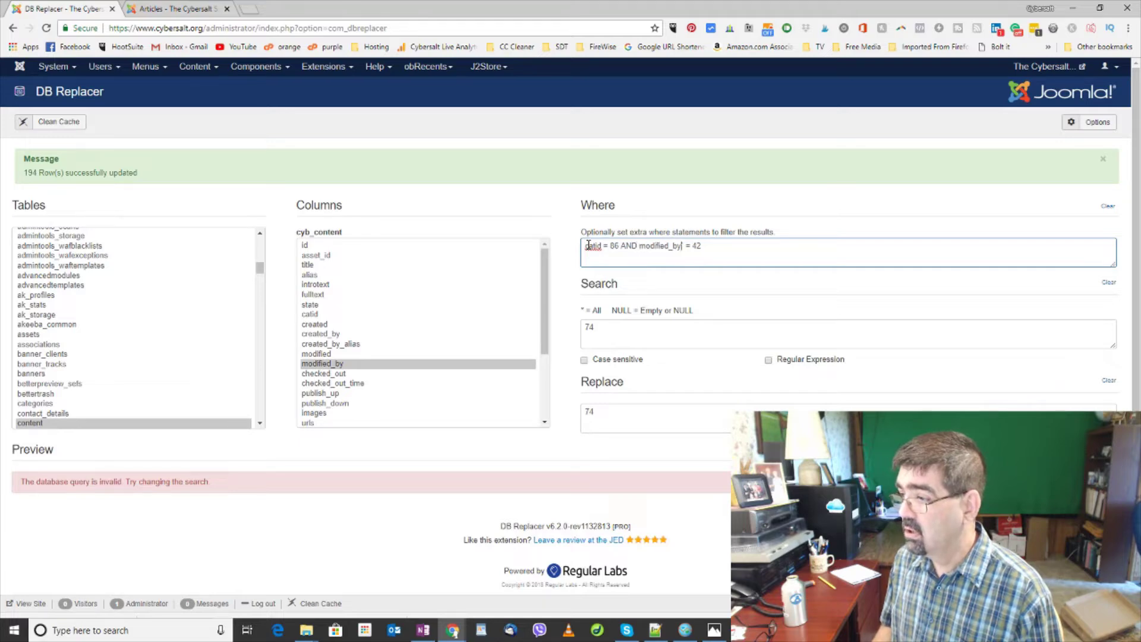
# Remove the extra space in the Where filter and change it to catid = 86 AND modified_by = 74
pyautogui.press('BackSpace')
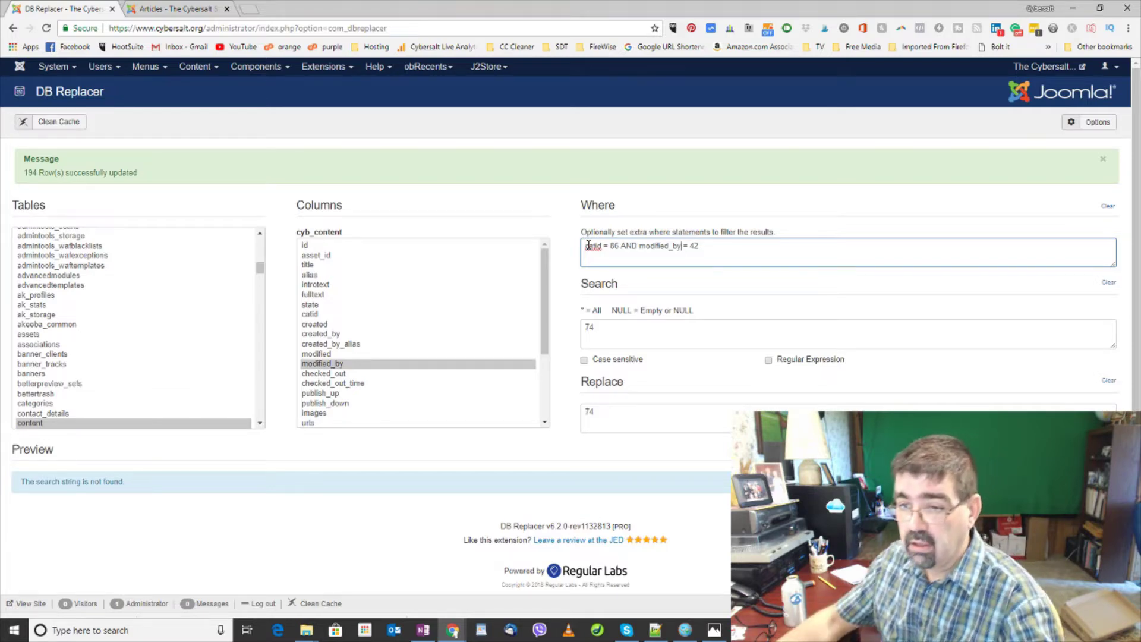
pyautogui.click(2, 356)
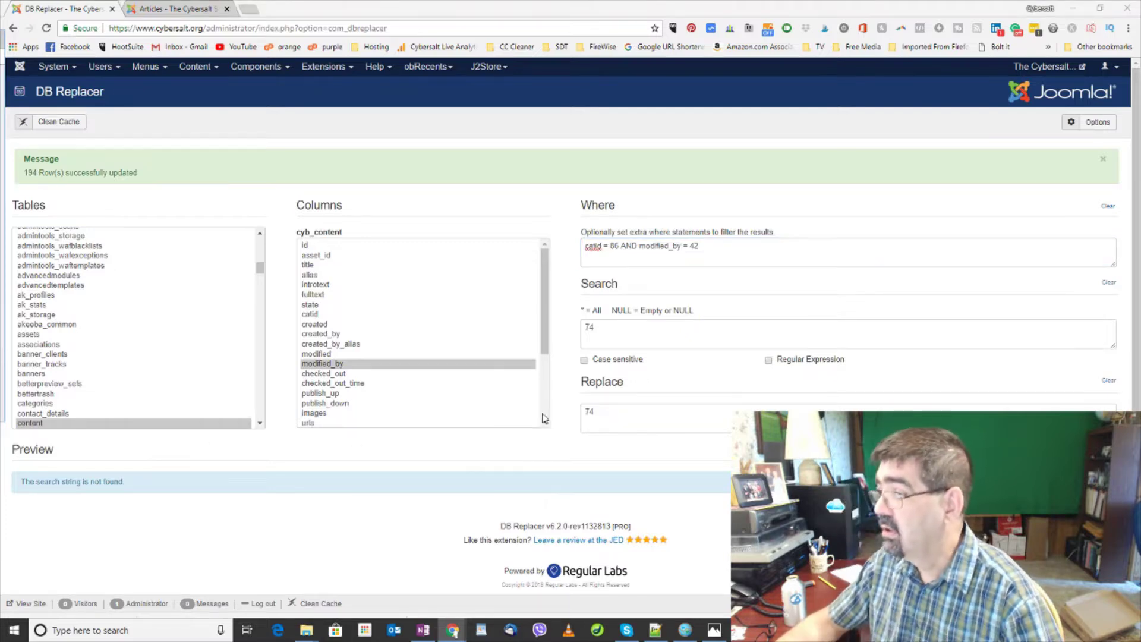
pyautogui.doubleClick(699, 245)
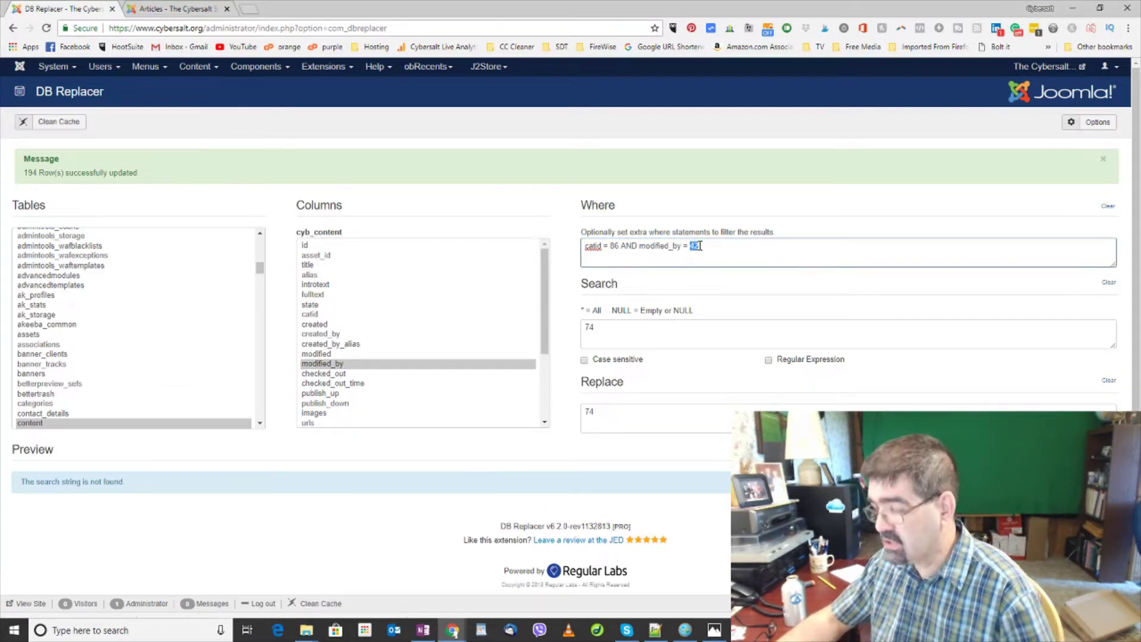
pyautogui.write('74')
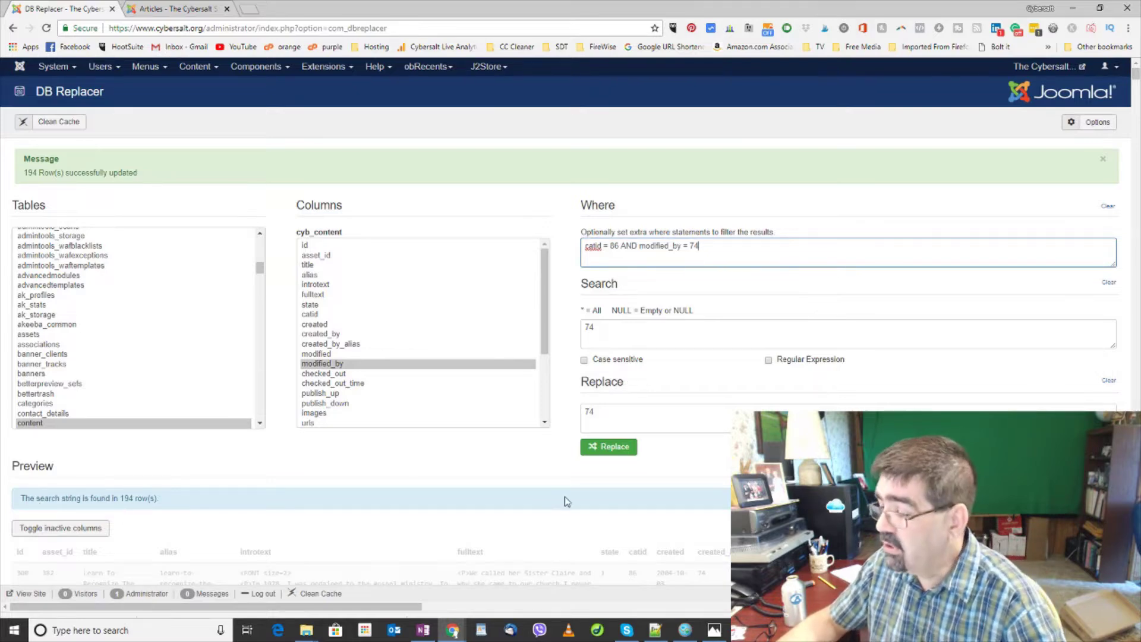
pyautogui.scroll(-3, 545, 504)
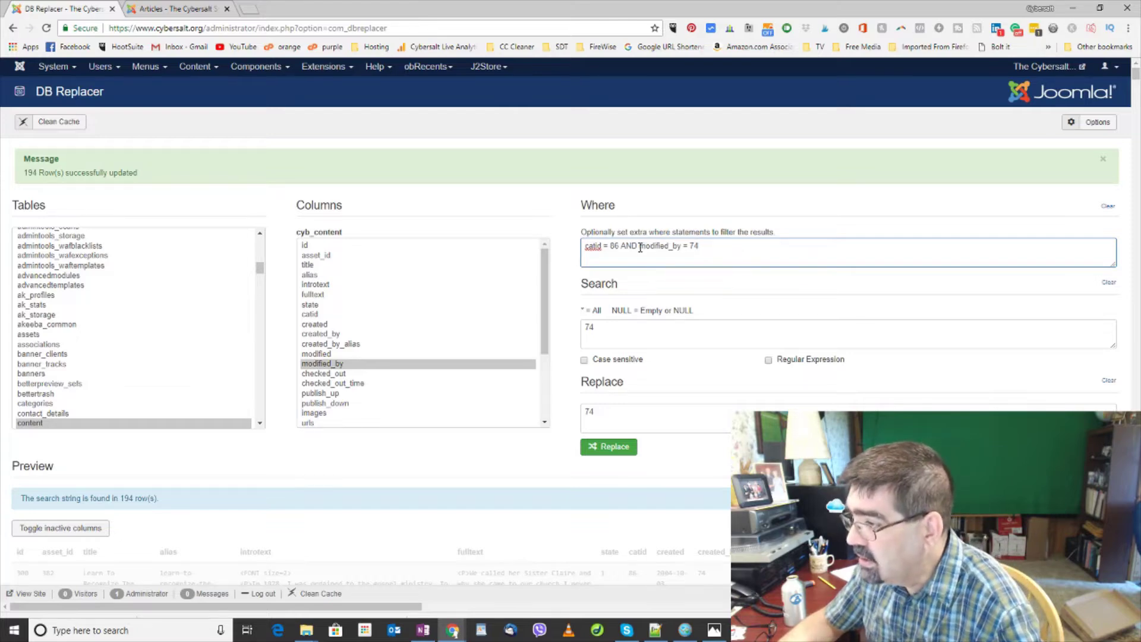
# Drop the catid condition from the Where filter and set it to modified_by = 42
pyautogui.moveTo(640, 247); pyautogui.dragTo(581, 249)
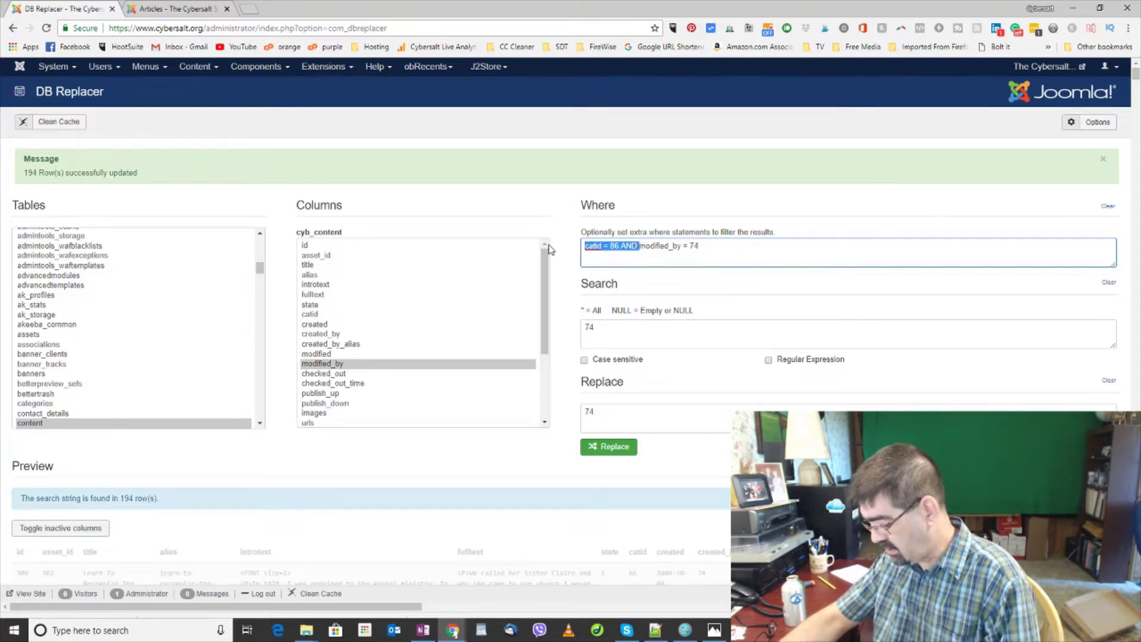
pyautogui.press('Delete')
pyautogui.click(638, 246)
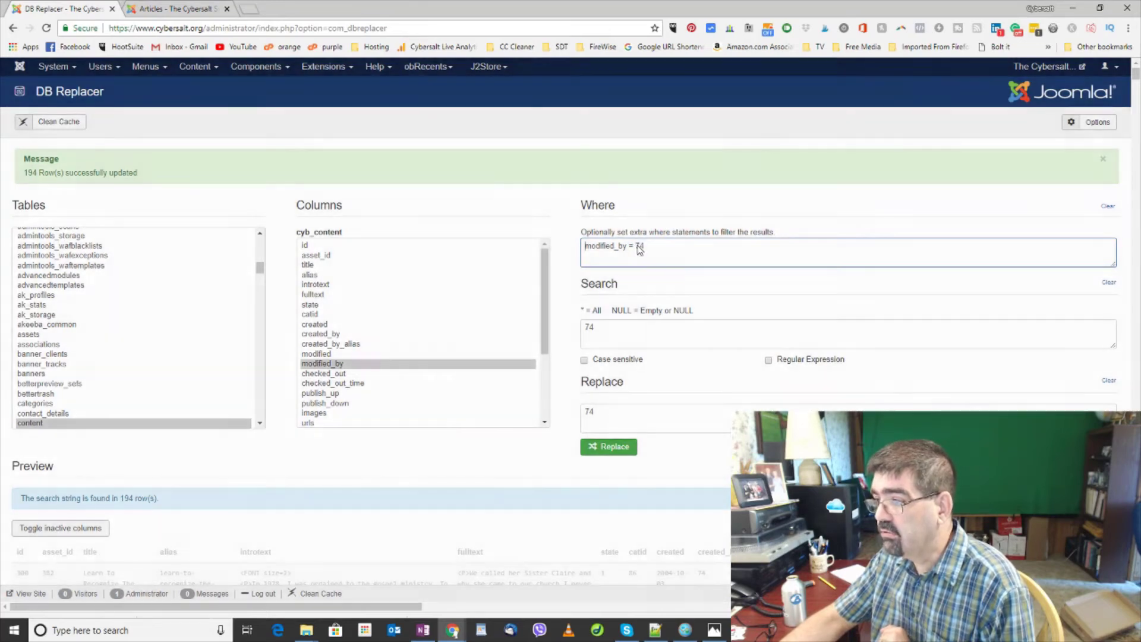
pyautogui.doubleClick(639, 246)
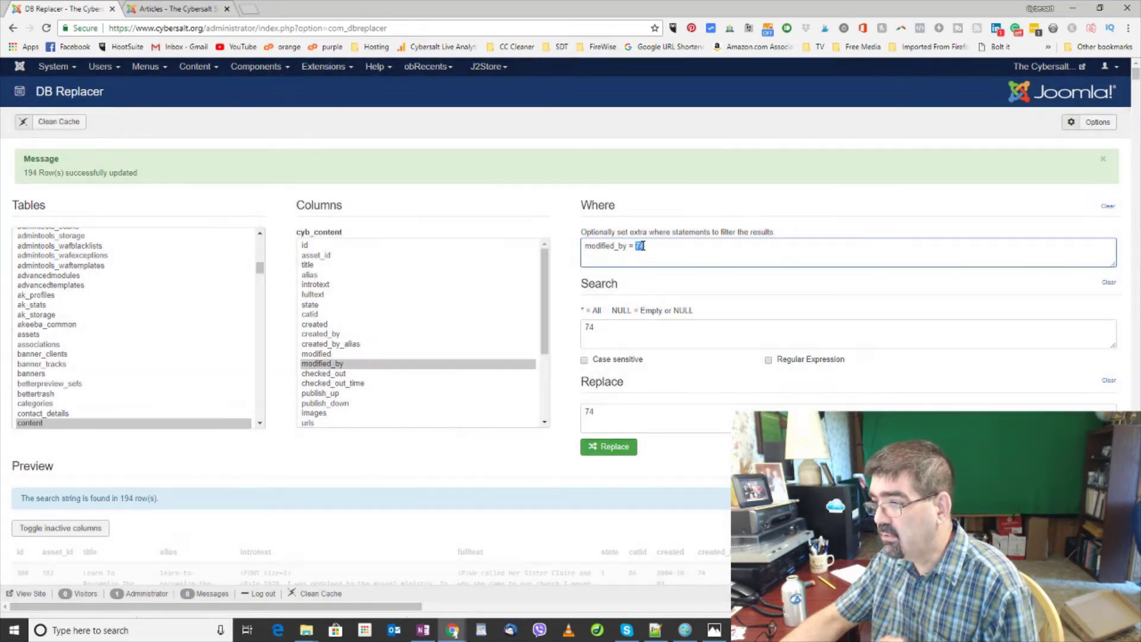
pyautogui.write('42')
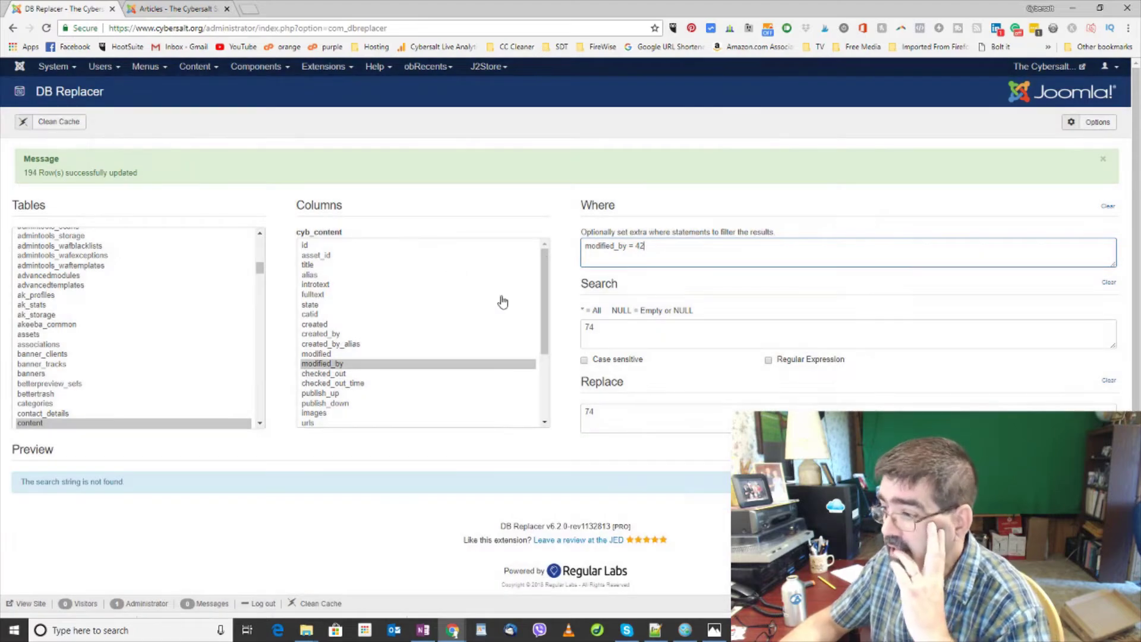
# Clear both the Search text and the Replace text
pyautogui.moveTo(609, 326); pyautogui.dragTo(577, 324)
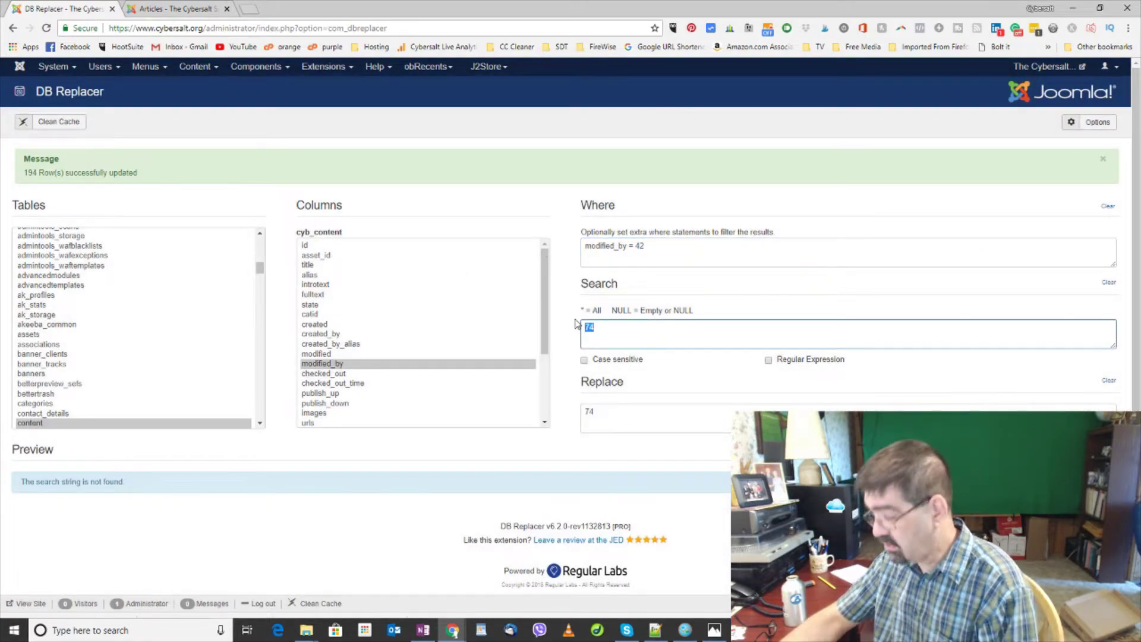
pyautogui.press('BackSpace')
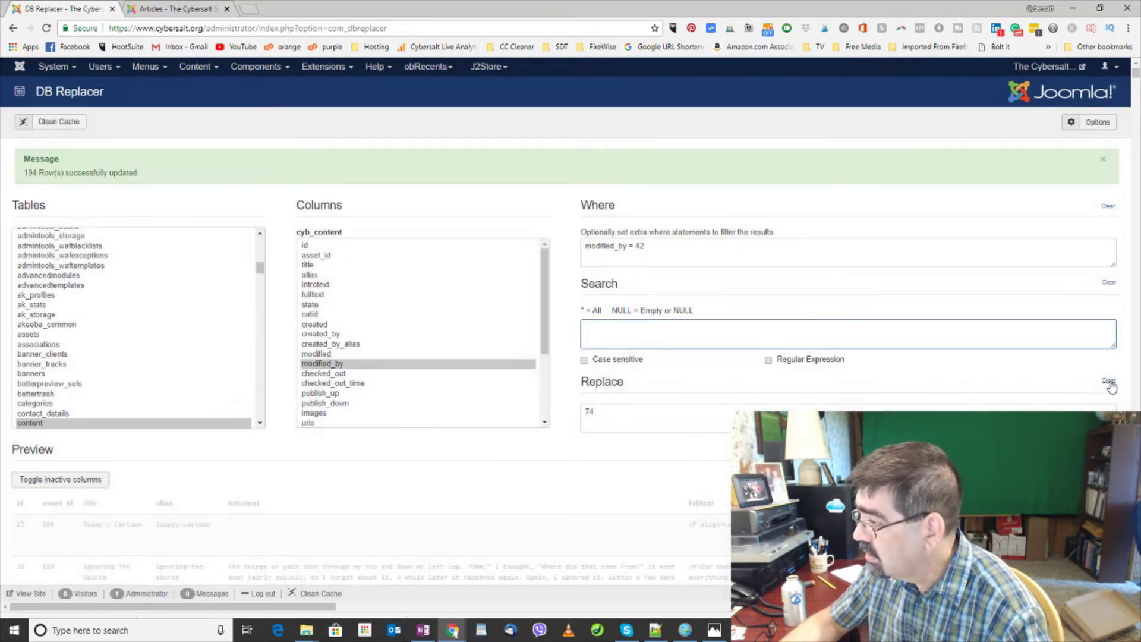
pyautogui.click(1109, 380)
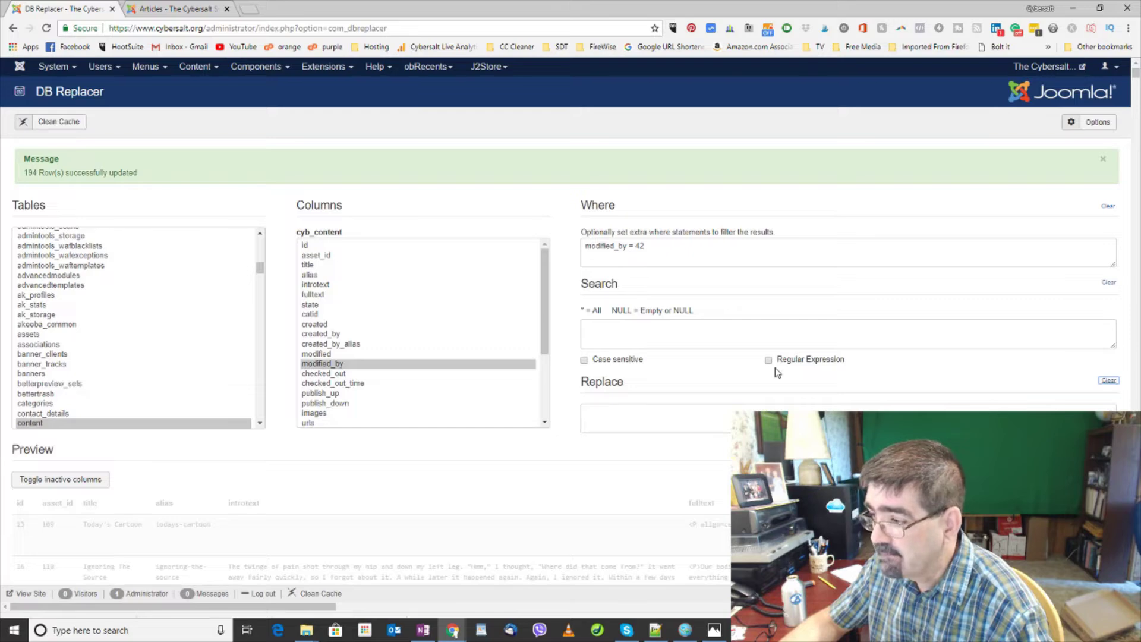
# Examine the previewed content rows, including their catid, created_by and modified_by columns
pyautogui.scroll(-5, 611, 436)
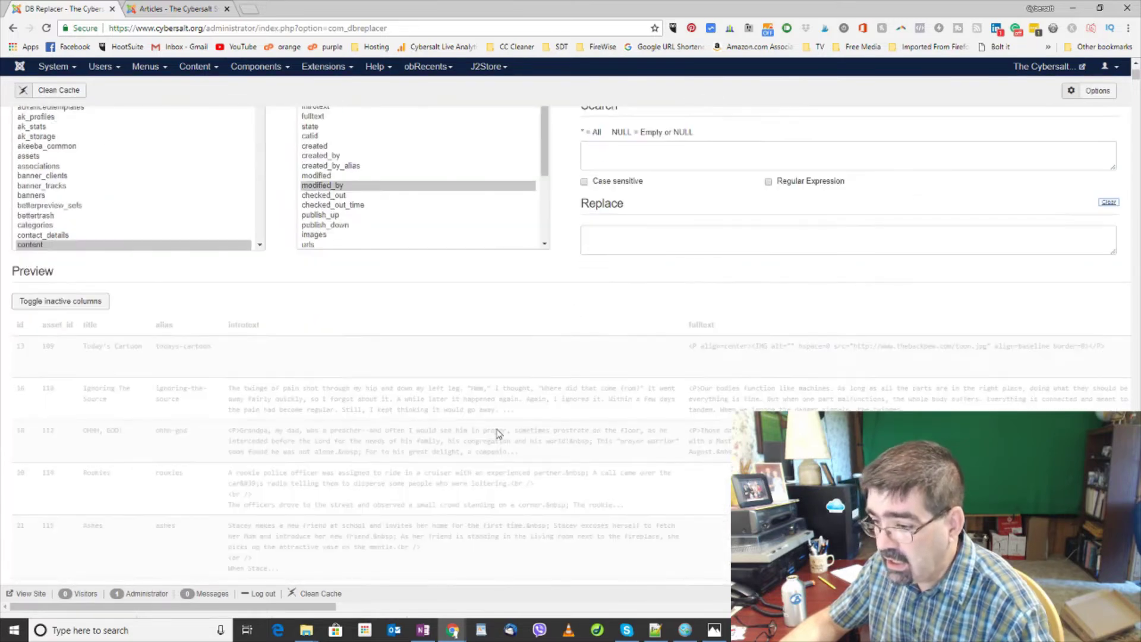
pyautogui.scroll(5, 364, 427)
pyautogui.scroll(-20, 363, 427)
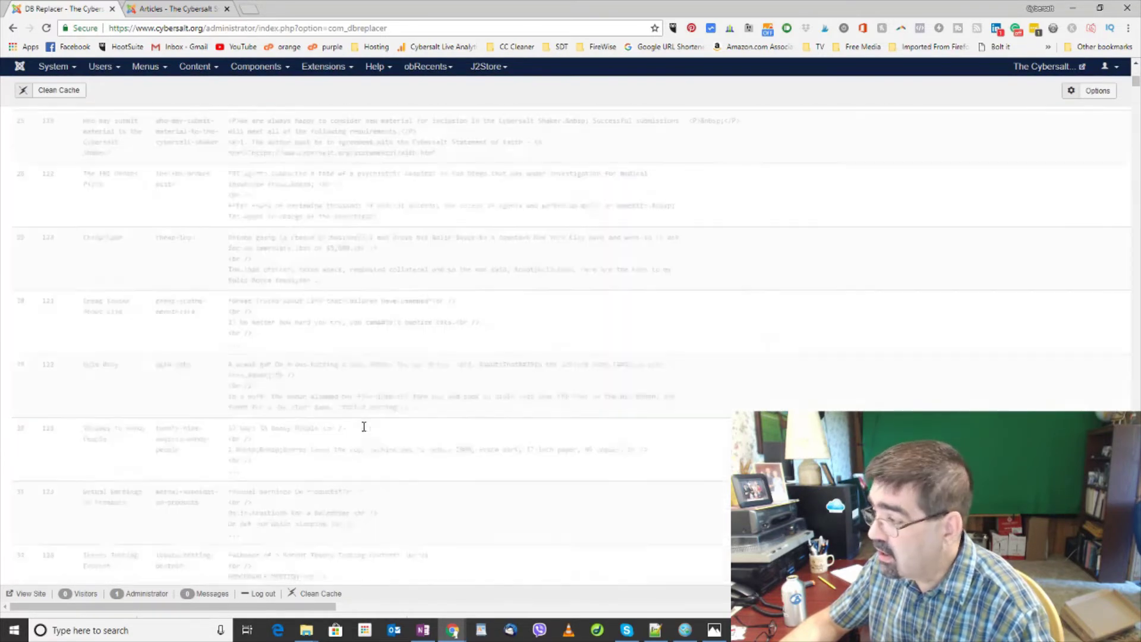
pyautogui.scroll(-15, 780, 321)
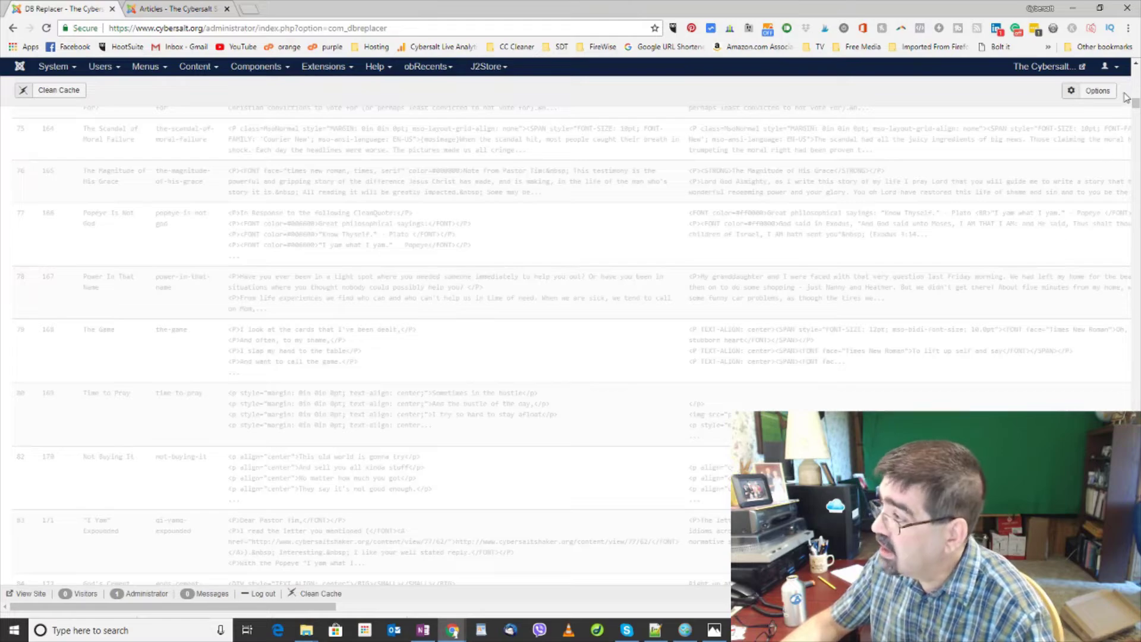
pyautogui.moveTo(1139, 133); pyautogui.dragTo(1135, 72)
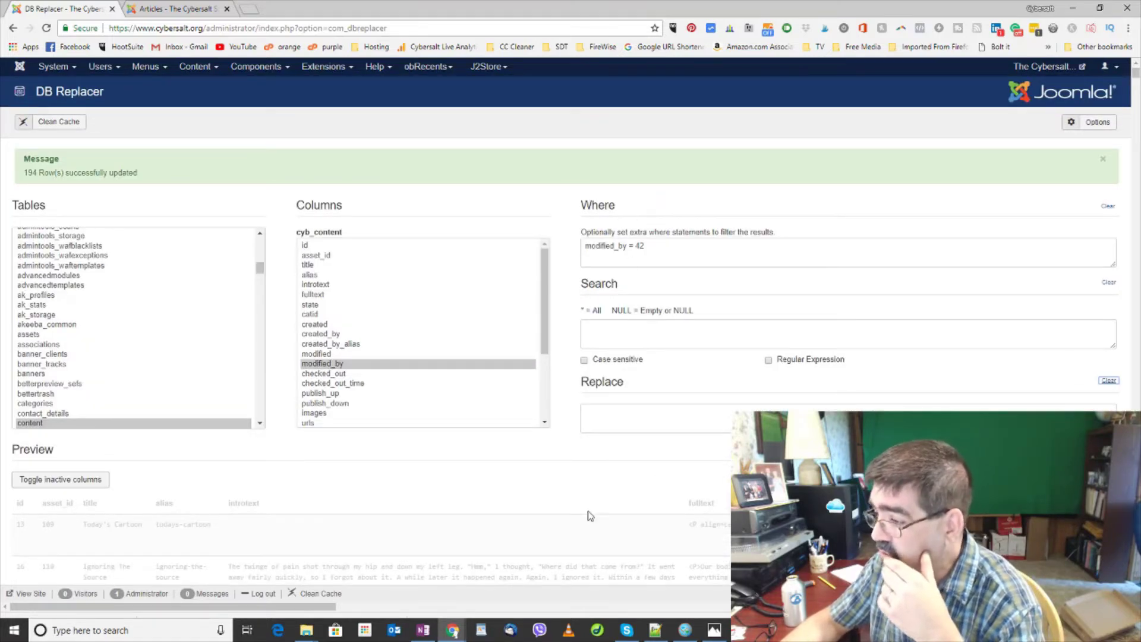
pyautogui.moveTo(369, 608); pyautogui.dragTo(534, 608)
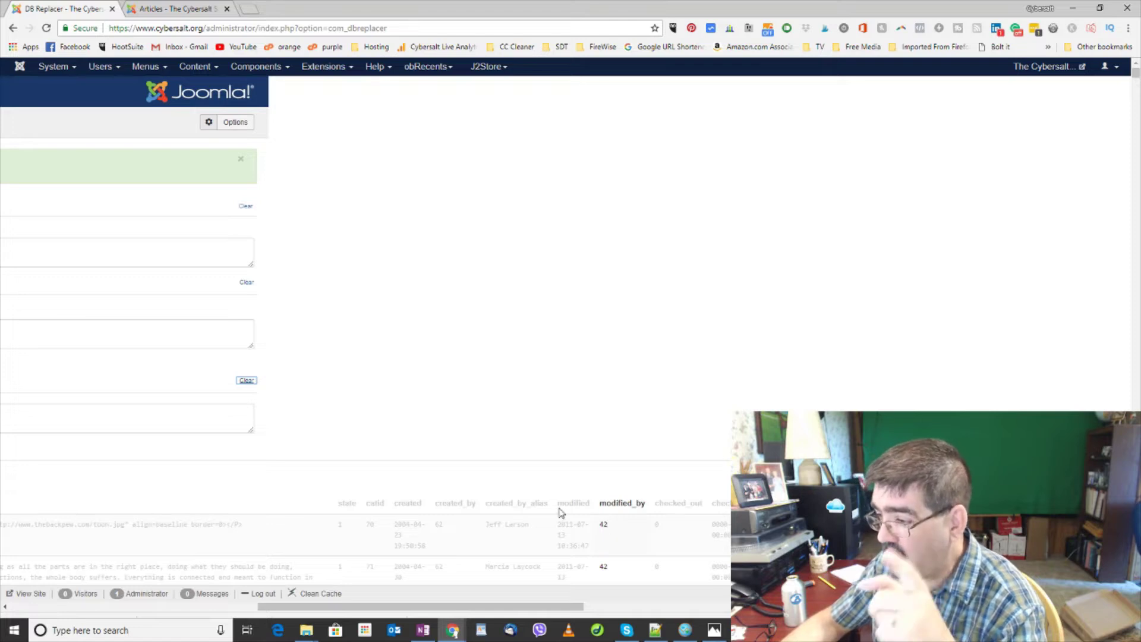
pyautogui.scroll(-4, 535, 424)
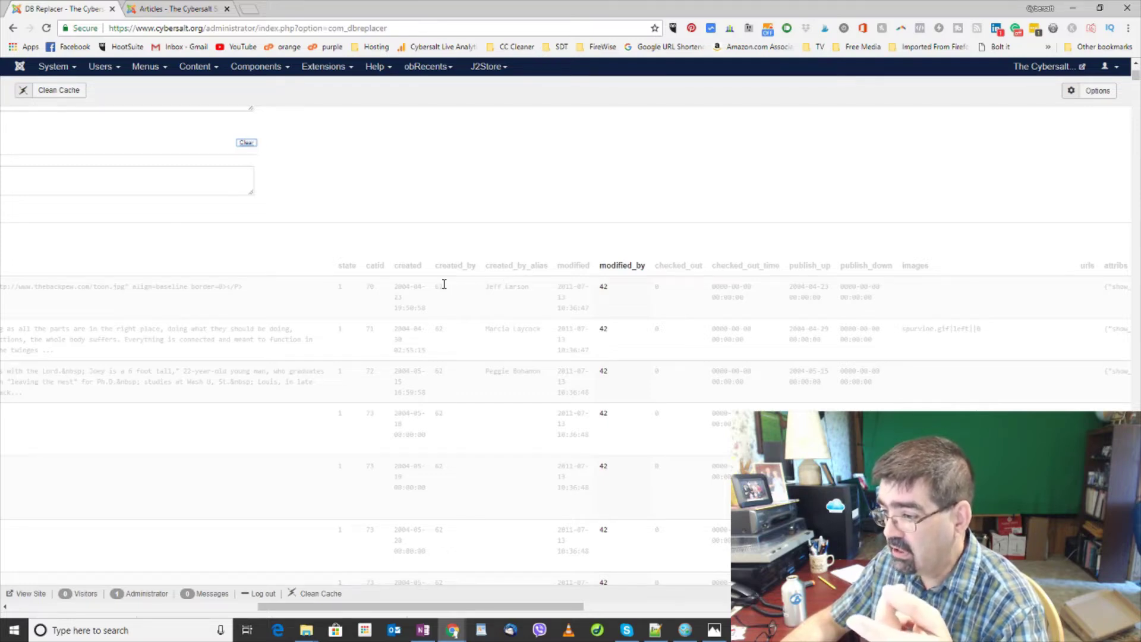
pyautogui.scroll(-3, 448, 286)
pyautogui.scroll(3, 448, 391)
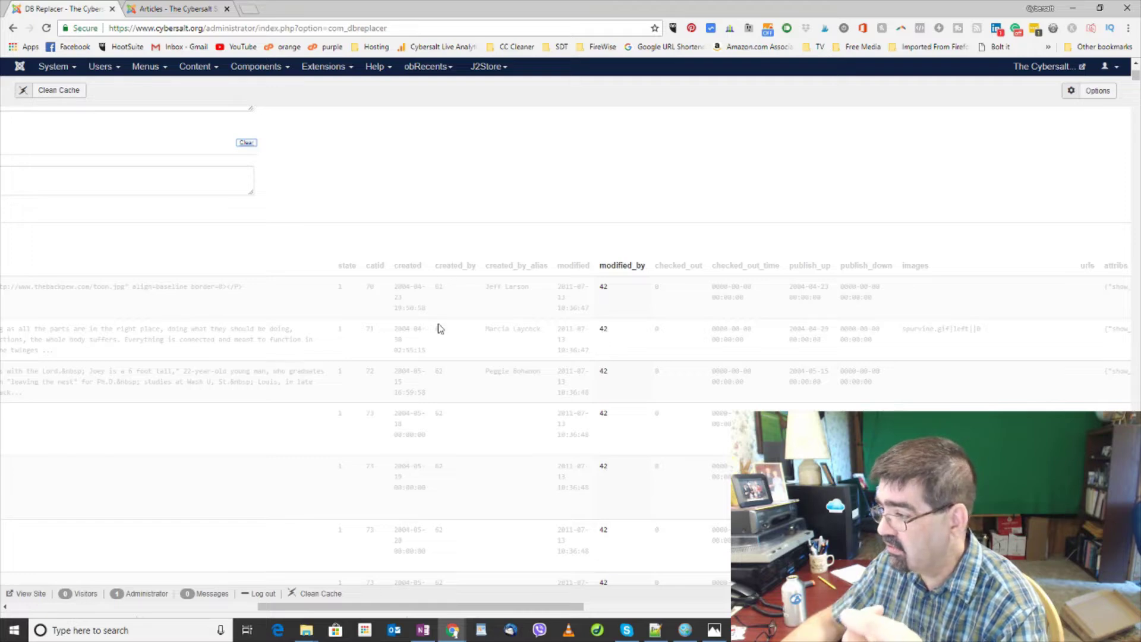
pyautogui.scroll(-15, 438, 326)
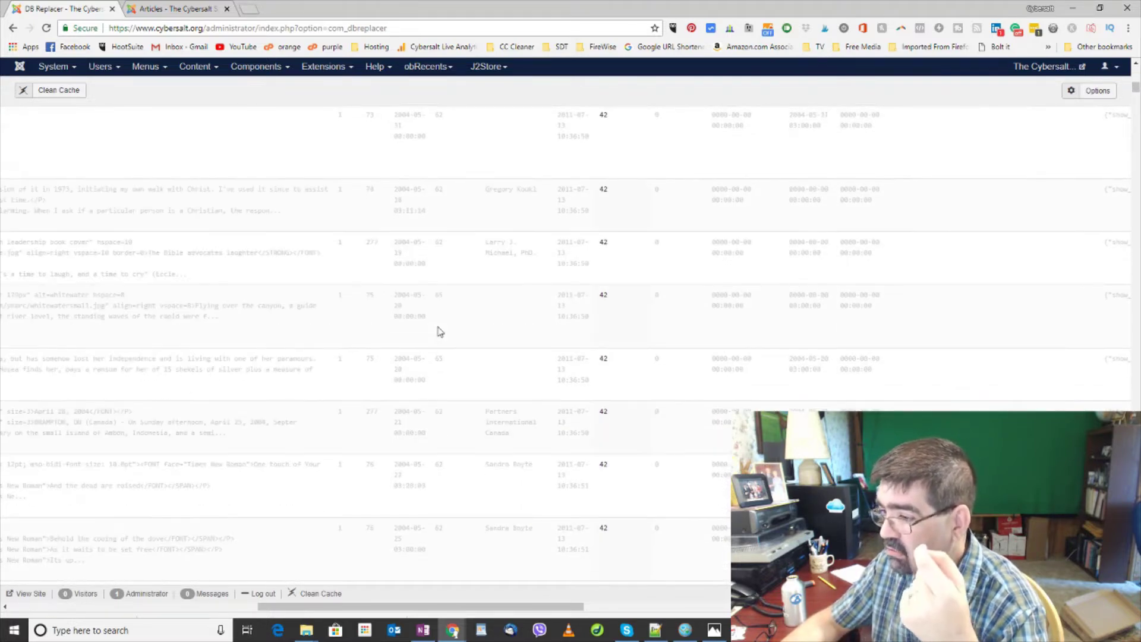
pyautogui.scroll(15, 439, 331)
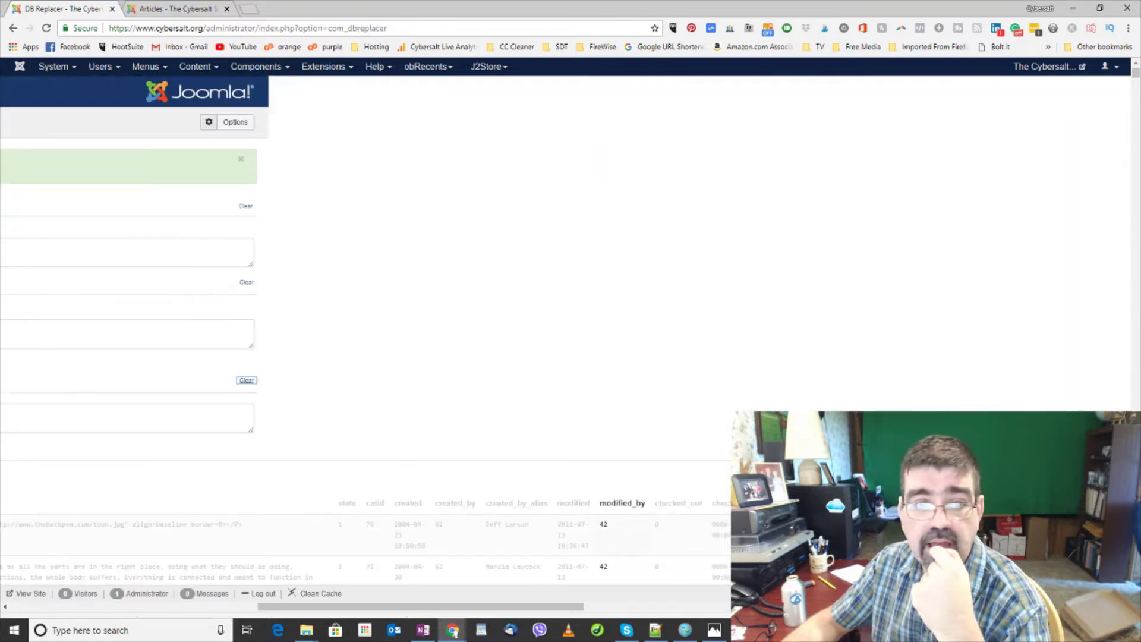
pyautogui.hotkey('alt', 'Tab')
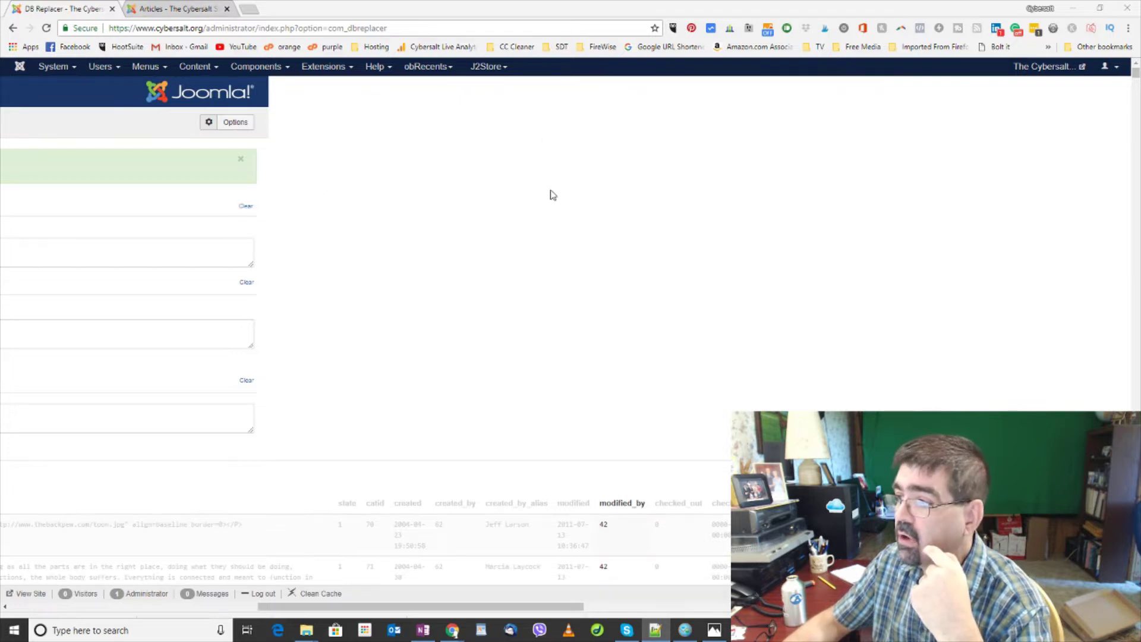
pyautogui.hotkey('alt', 'Tab')
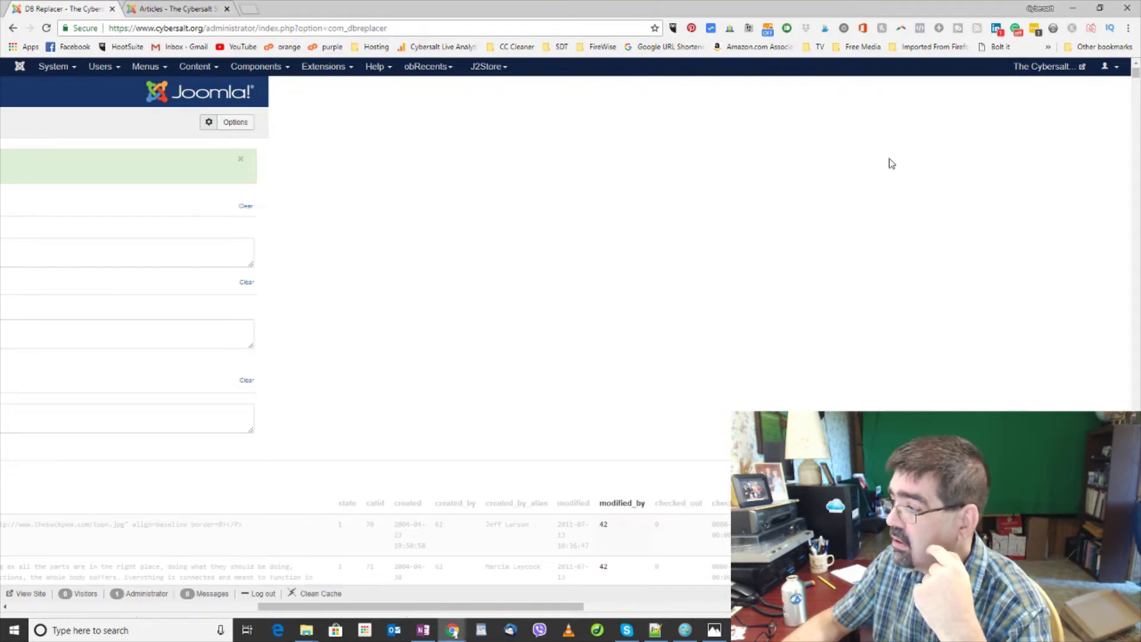
pyautogui.click(167, 11)
pyautogui.click(83, 8)
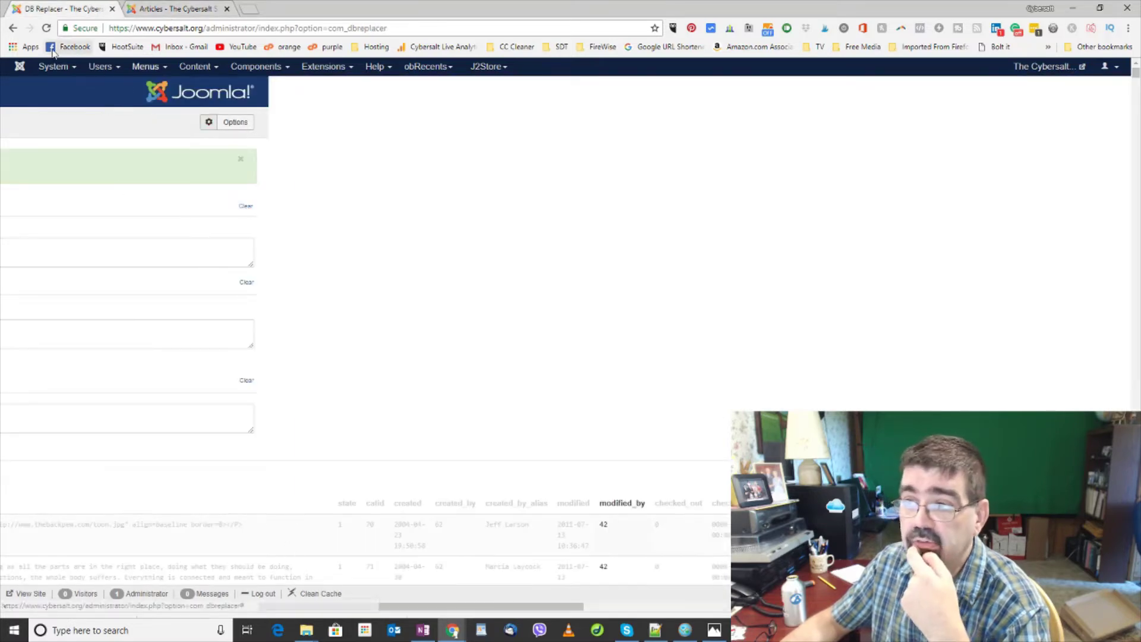
# Reload the DB Replacer page, resubmitting the form
pyautogui.click(46, 28)
pyautogui.click(608, 123)
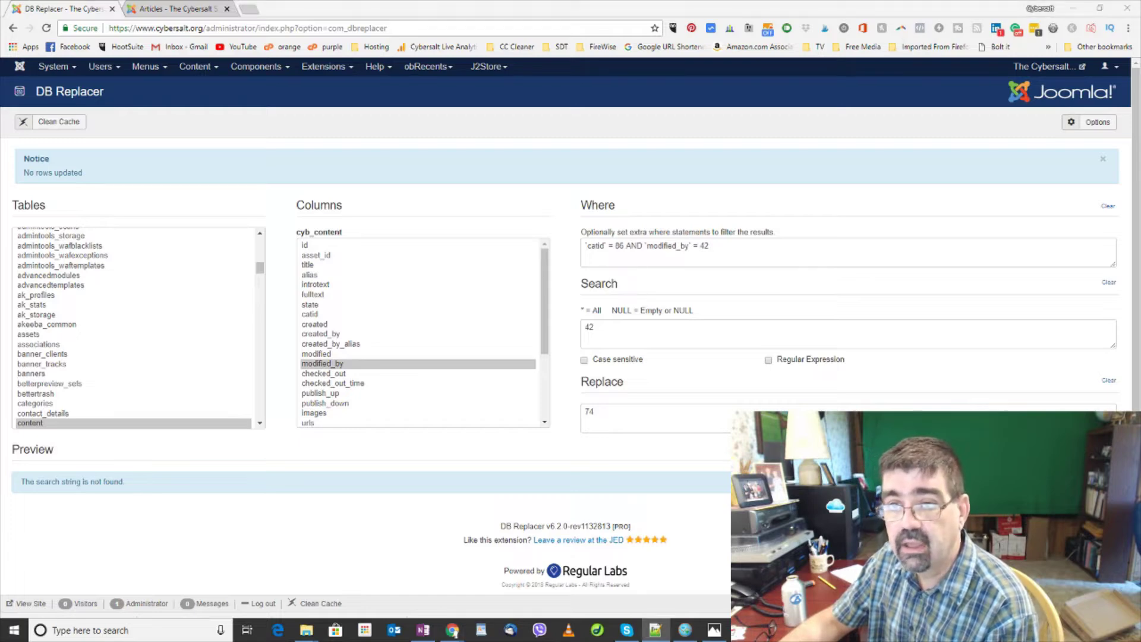
pyautogui.hotkey('alt', 'Tab')
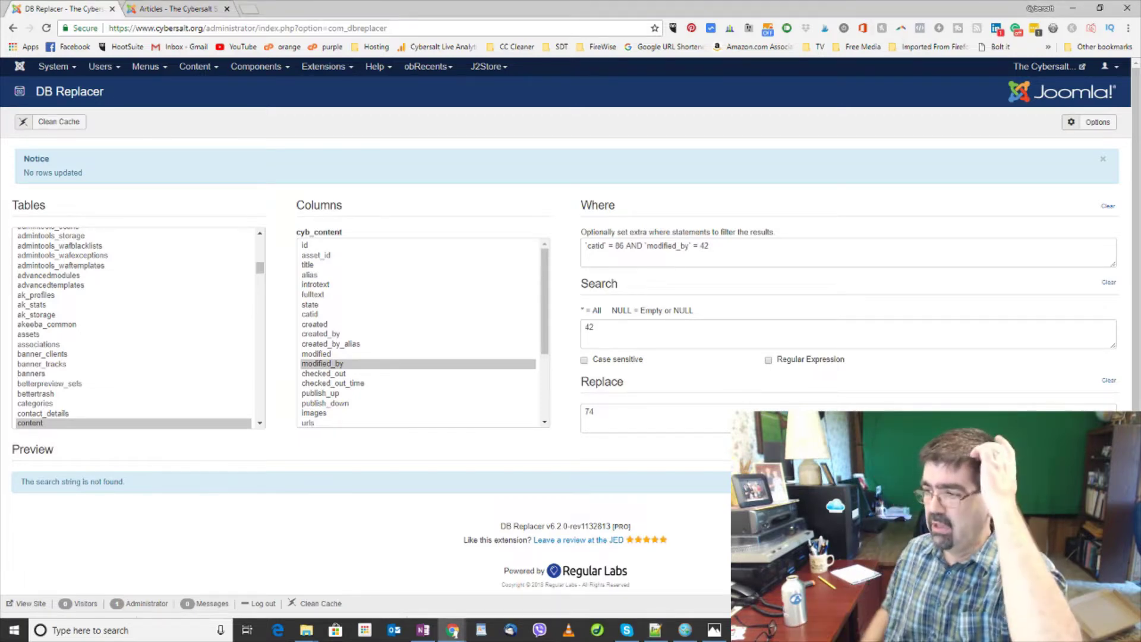
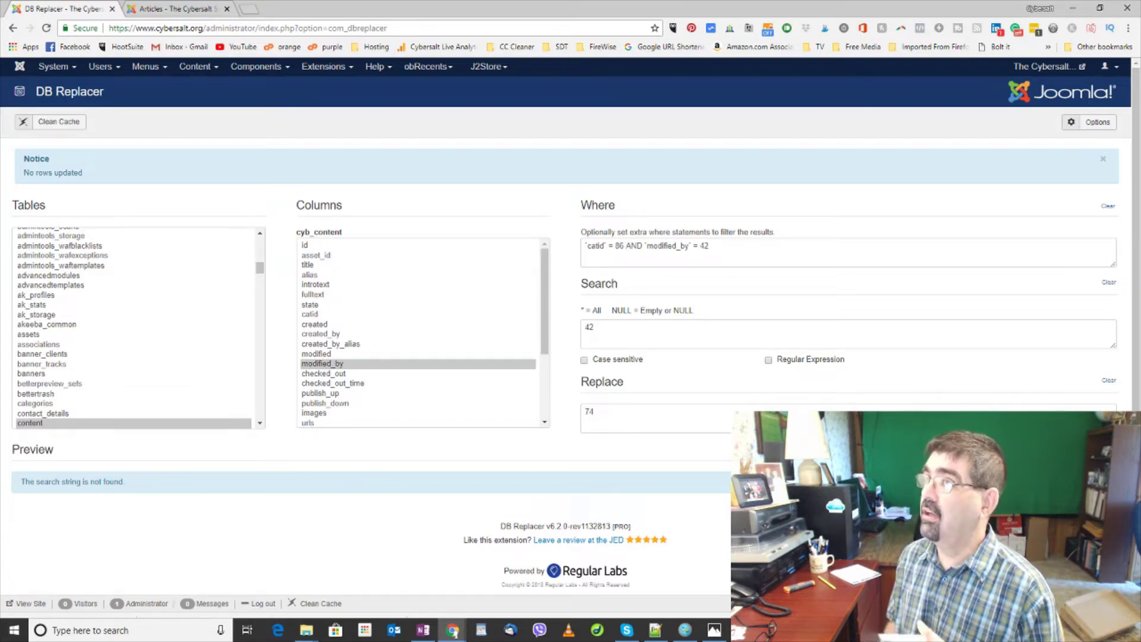
# Set the Search text to "the"
pyautogui.doubleClick(618, 326)
pyautogui.write('the')
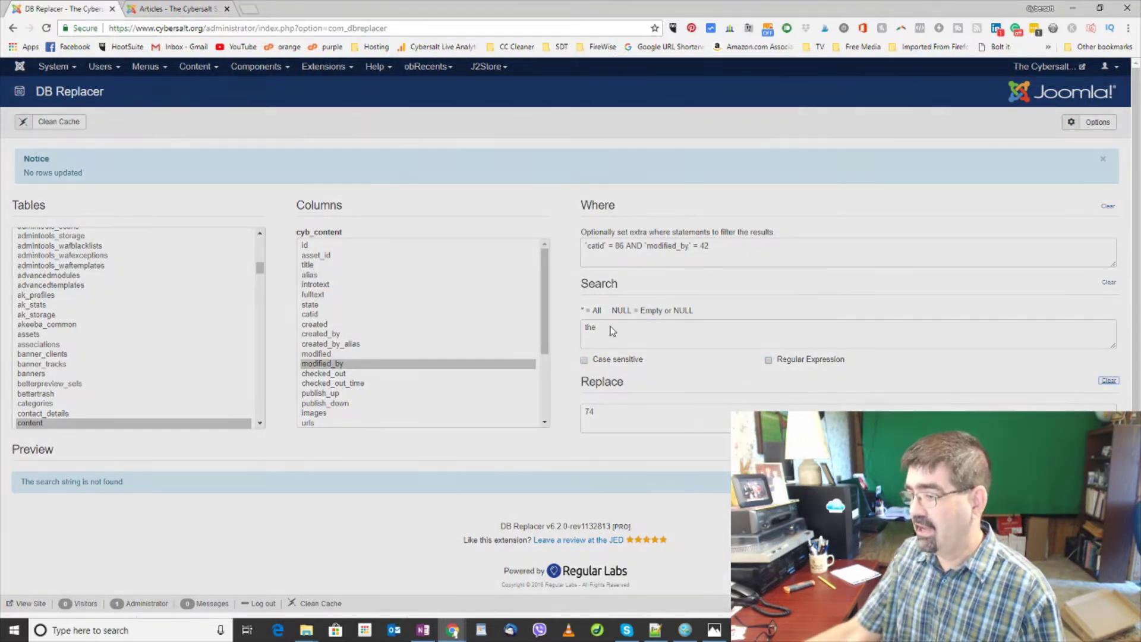
pyautogui.rightClick(586, 349)
pyautogui.click(586, 411)
pyautogui.click(587, 409)
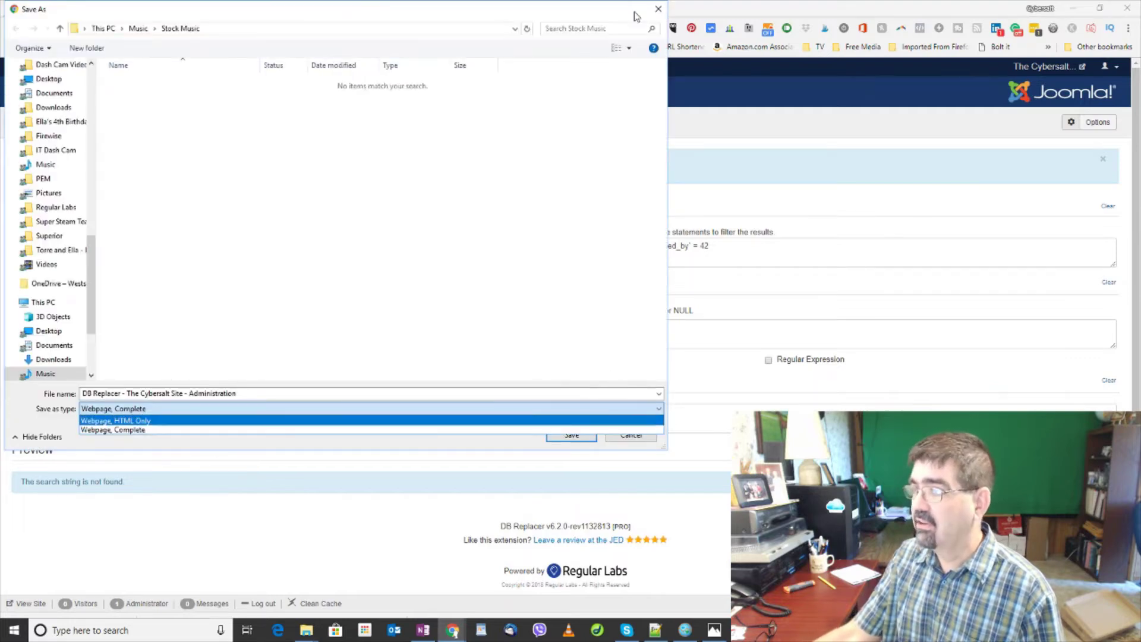
pyautogui.click(657, 10)
pyautogui.click(657, 9)
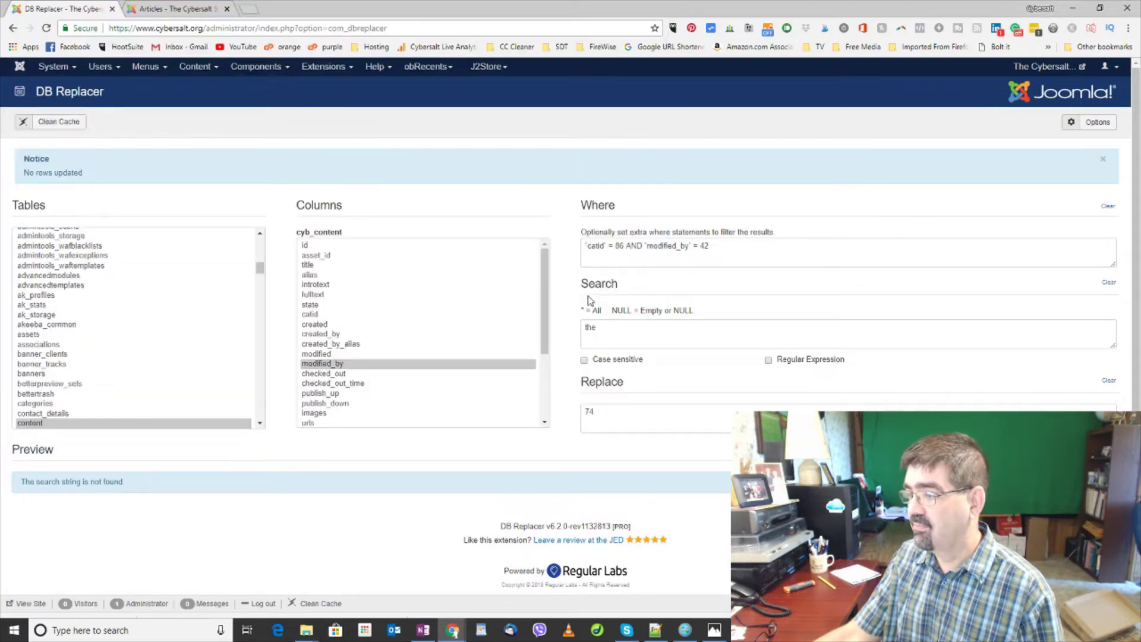
# Set the Replace text to "The" and clear the Where filter
pyautogui.doubleClick(607, 406)
pyautogui.write('The')
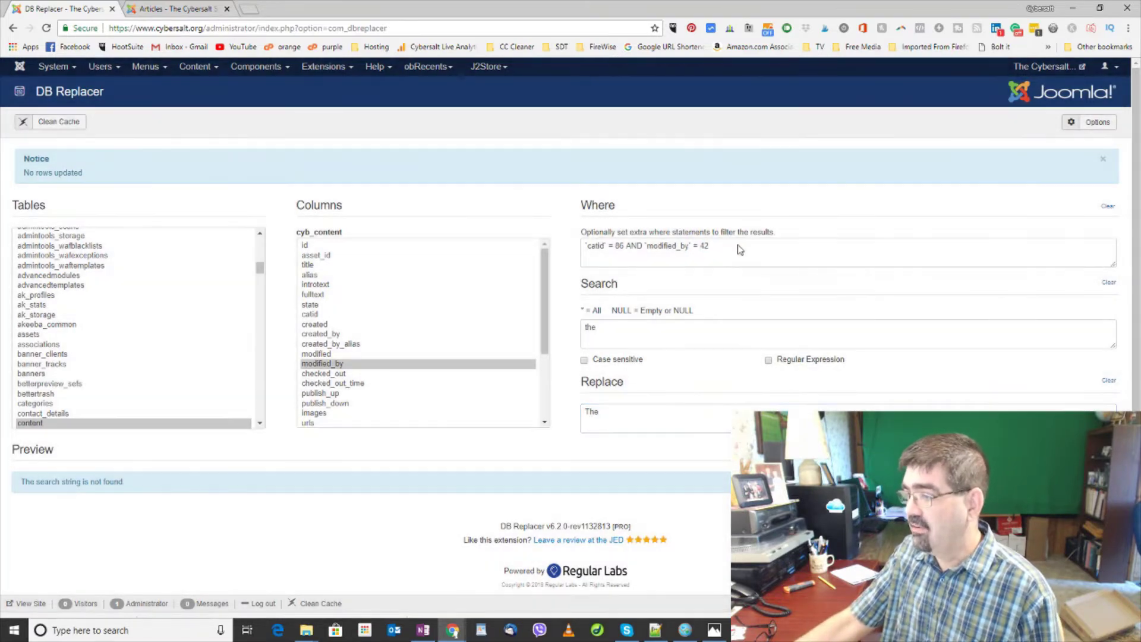
pyautogui.moveTo(737, 247); pyautogui.dragTo(571, 251)
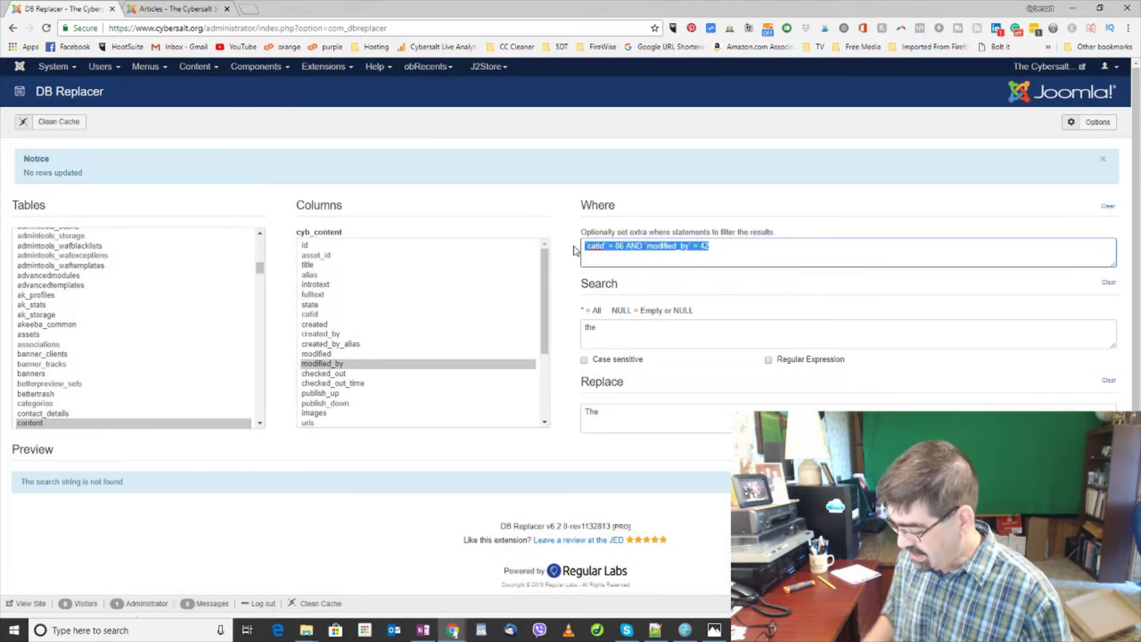
pyautogui.press('BackSpace')
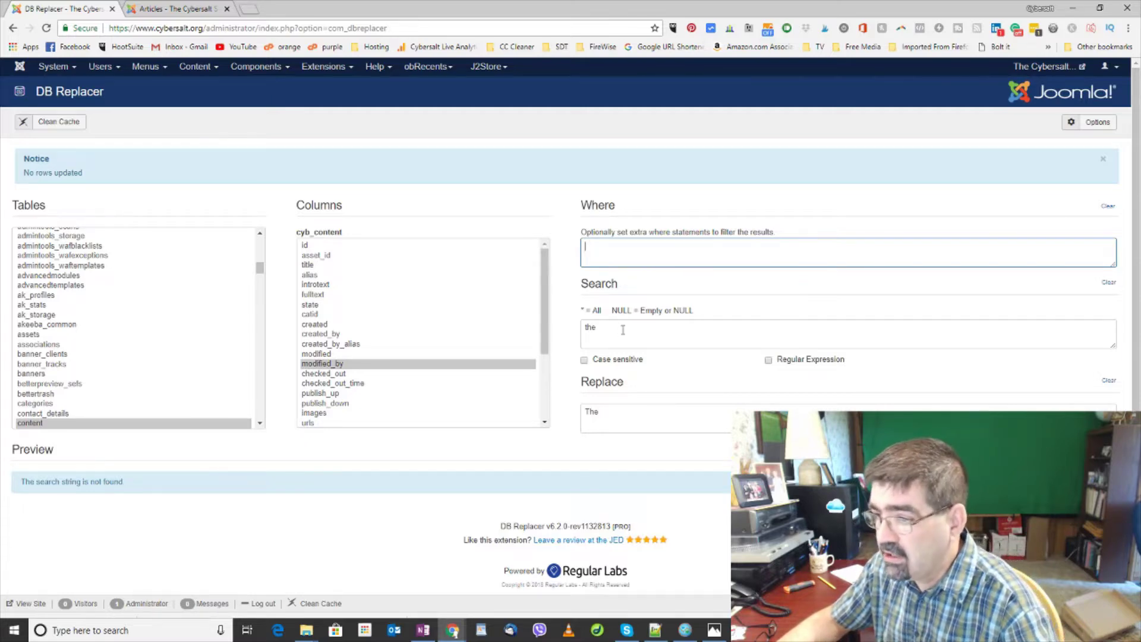
# Select both the introtext and fulltext columns of the content table for the replacement
pyautogui.click(326, 287)
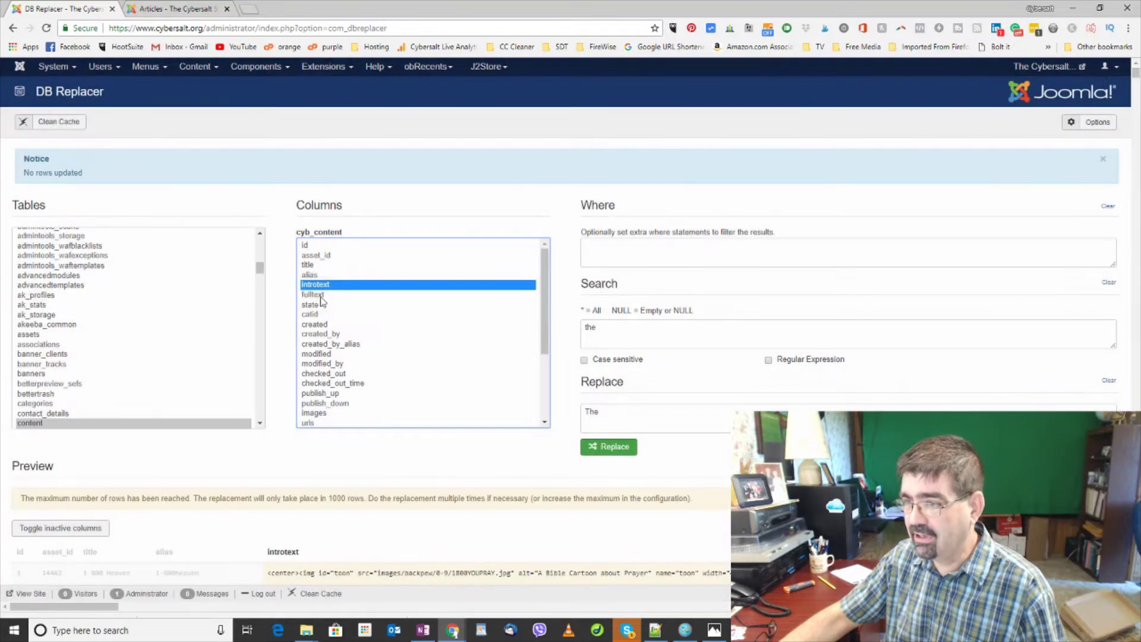
pyautogui.keyDown('ctrl'); pyautogui.click(321, 296); pyautogui.keyUp('ctrl')
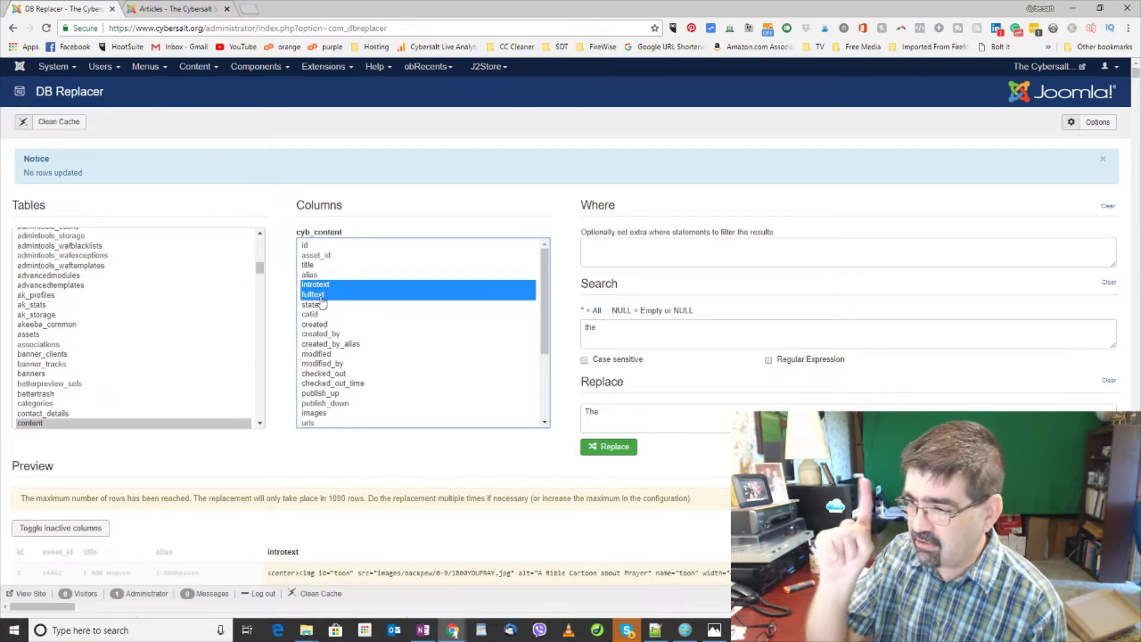
# Set the Search text to "Cybersalt Communications" and check the matching rows in the preview
pyautogui.click(612, 327)
pyautogui.hotkey('ctrl', 'a')
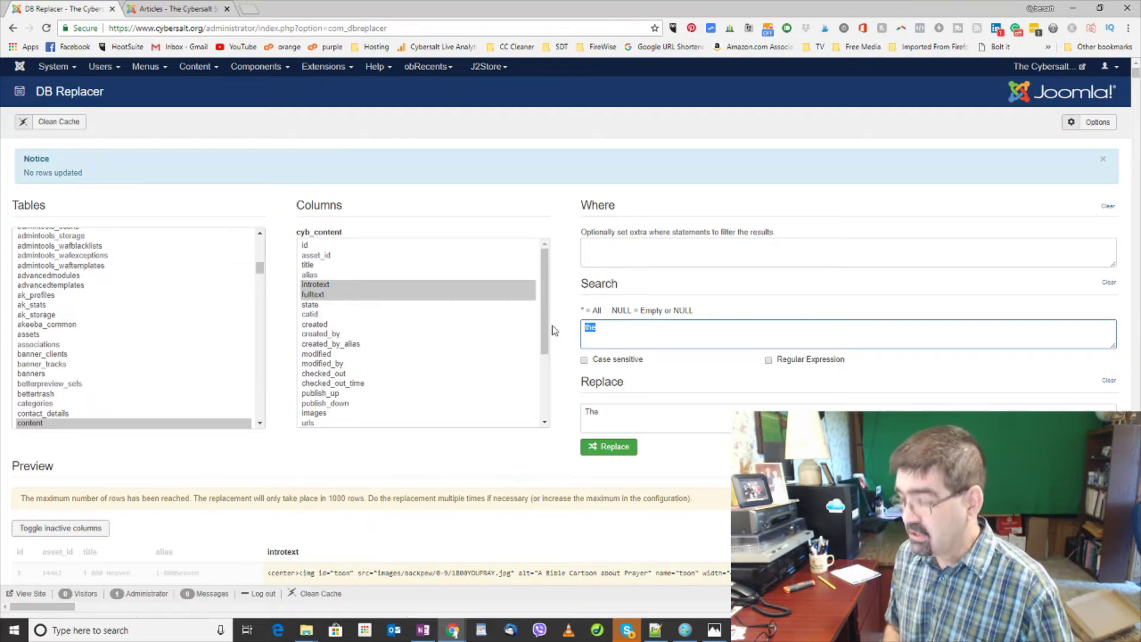
pyautogui.write('Cyber')
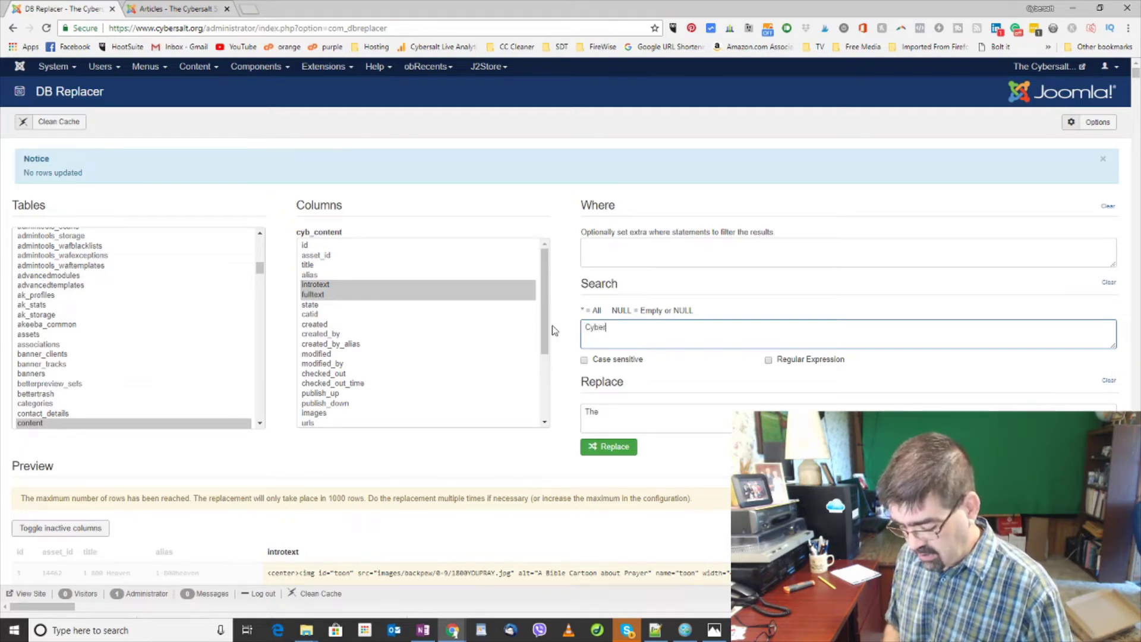
pyautogui.write('salt Co')
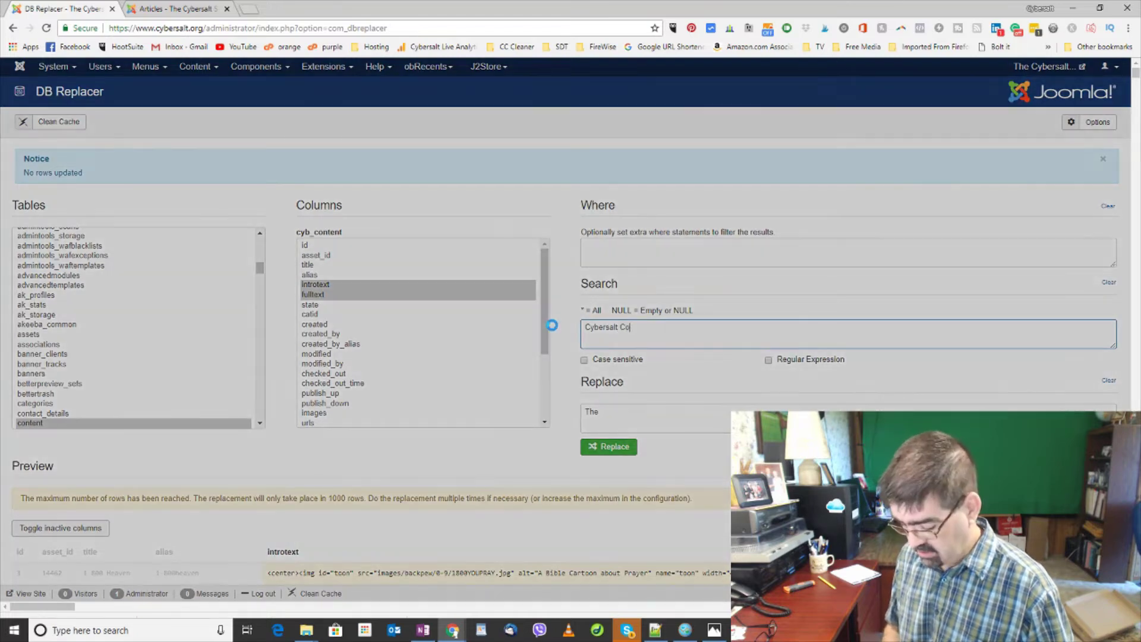
pyautogui.write('mmunications')
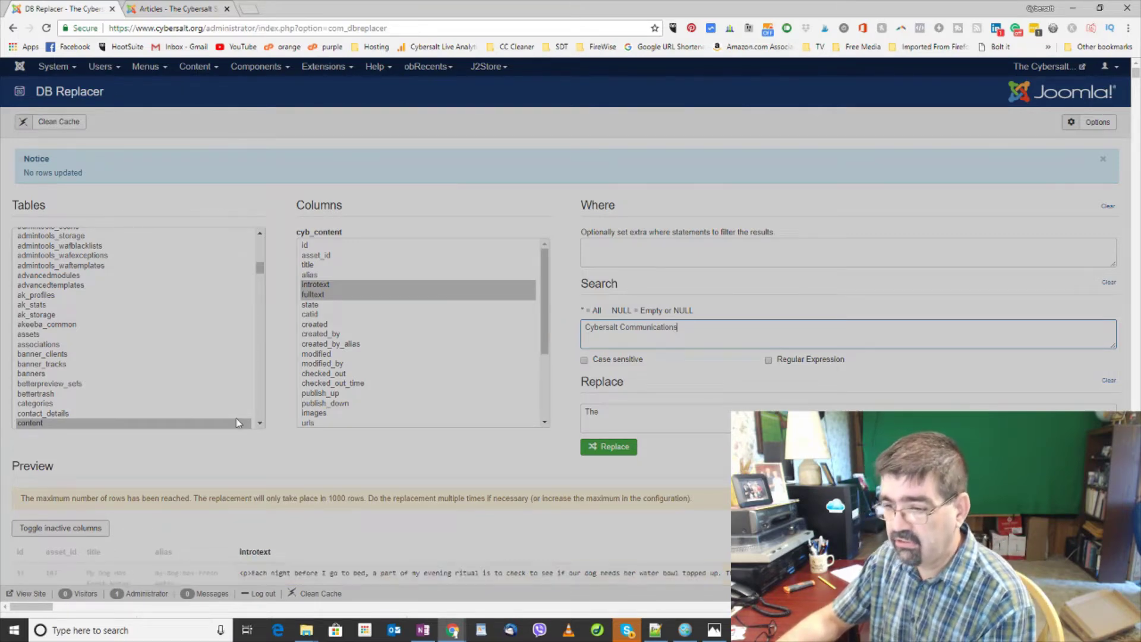
pyautogui.scroll(-3, 321, 470)
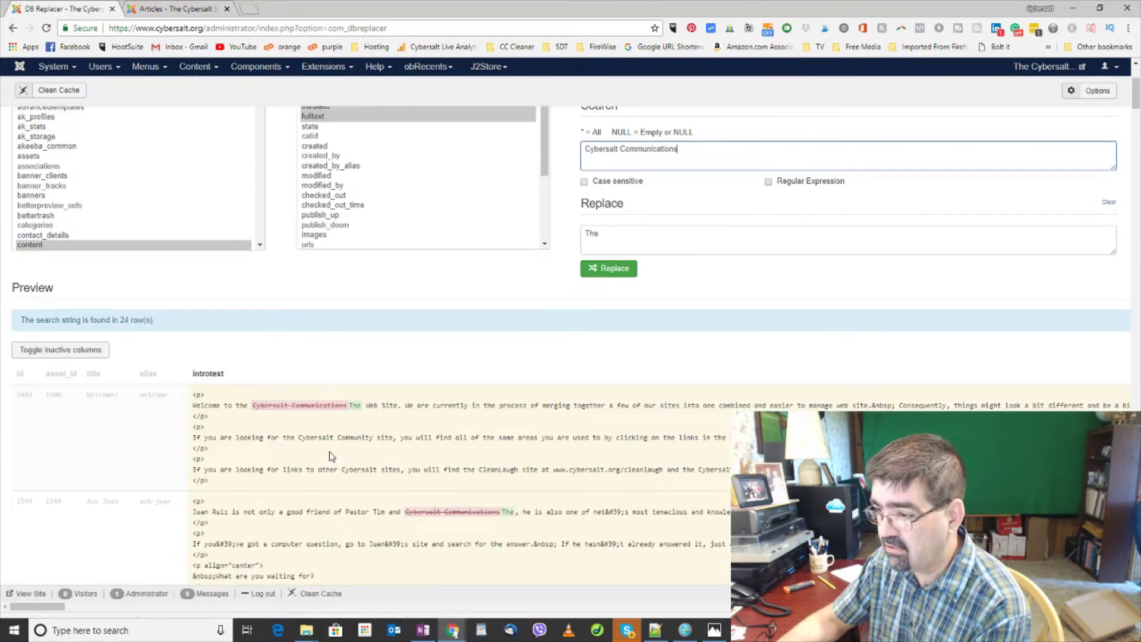
# Set the Replace text to "Cybersalt"
pyautogui.scroll(3, 332, 456)
pyautogui.press('Tab')
pyautogui.press('Tab')
pyautogui.press('Tab')
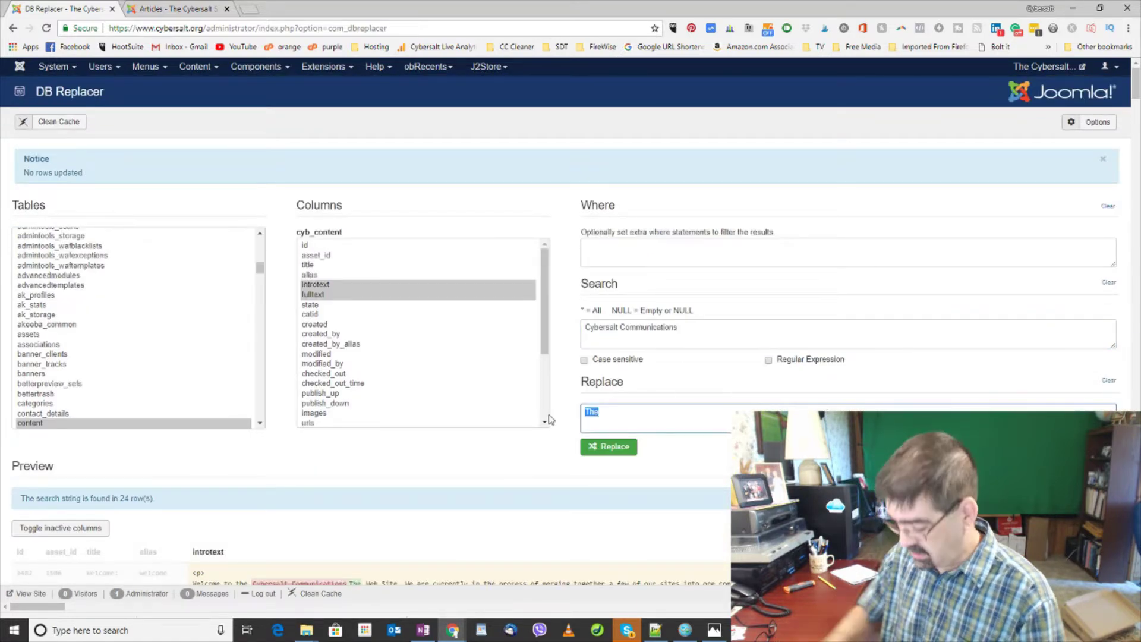
pyautogui.write('Cybersalt')
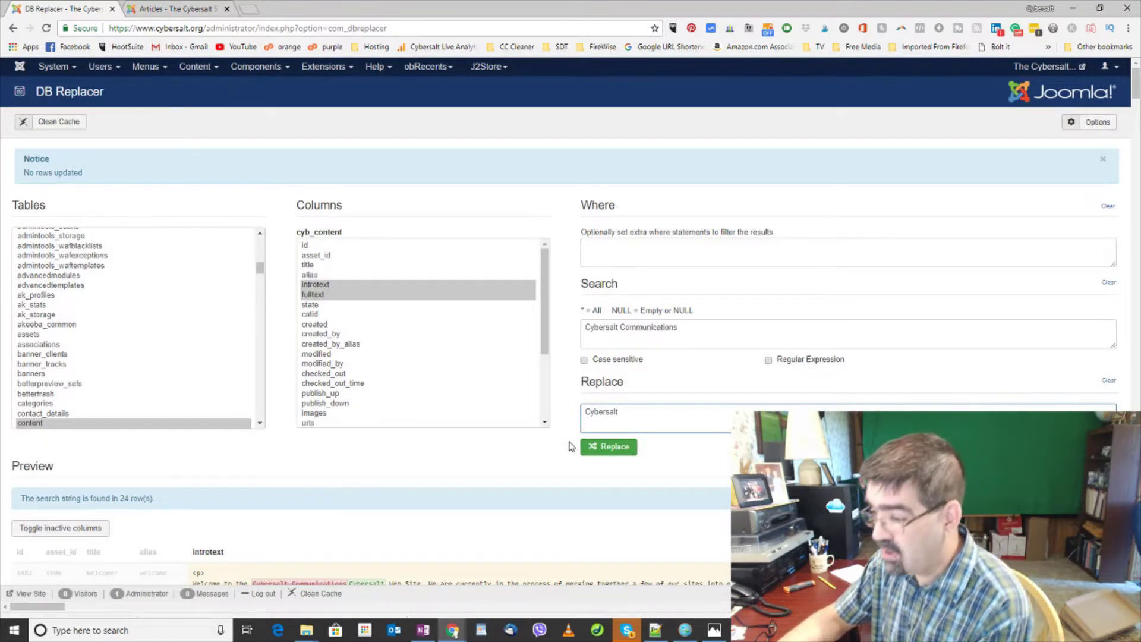
# Run the replacement on the content table's introtext and fulltext columns, accepting both confirmations
pyautogui.scroll(-2, 569, 446)
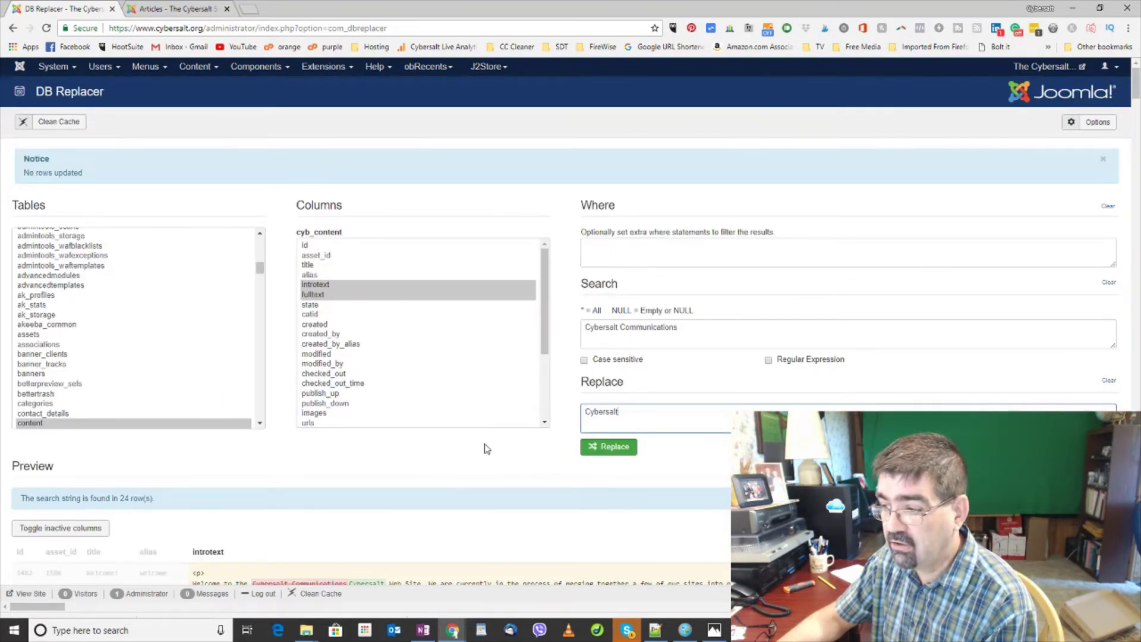
pyautogui.click(622, 447)
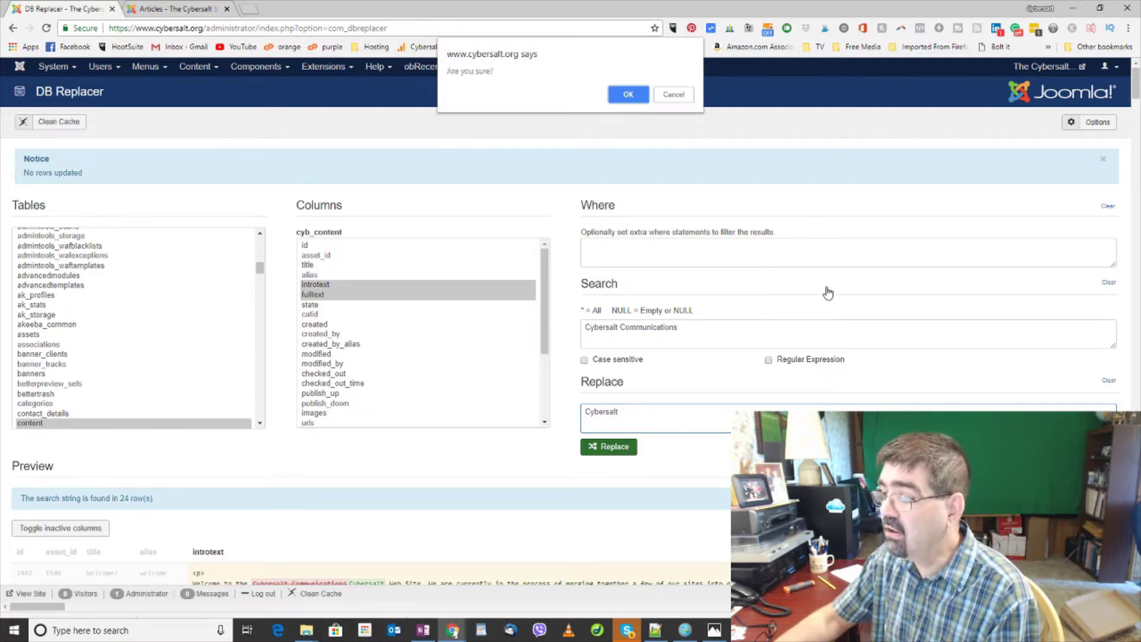
pyautogui.click(617, 100)
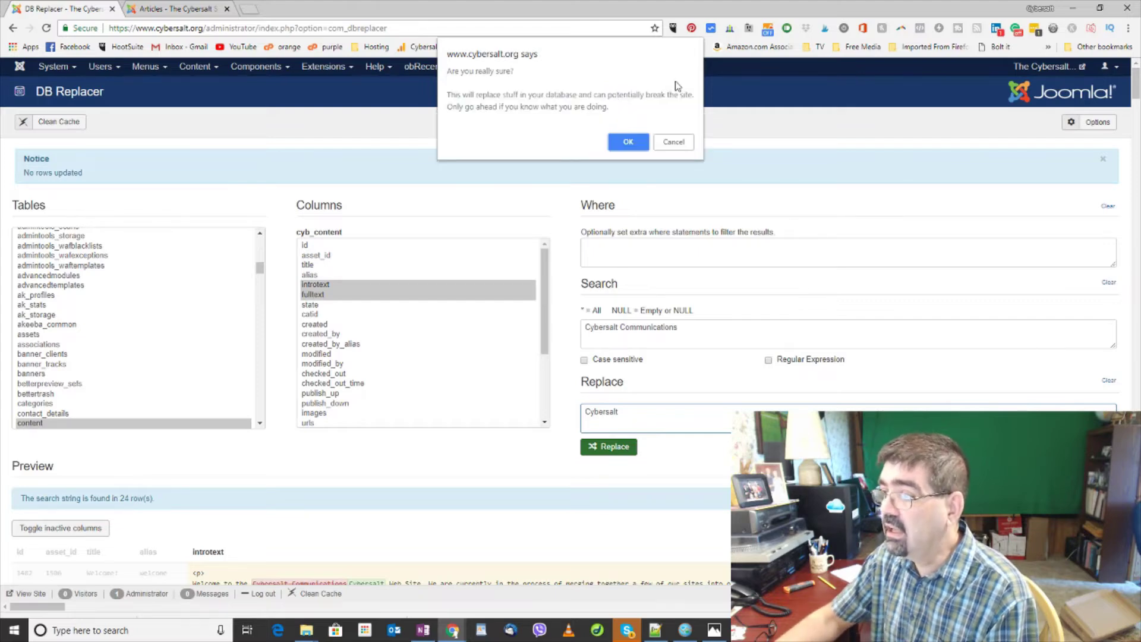
pyautogui.click(629, 143)
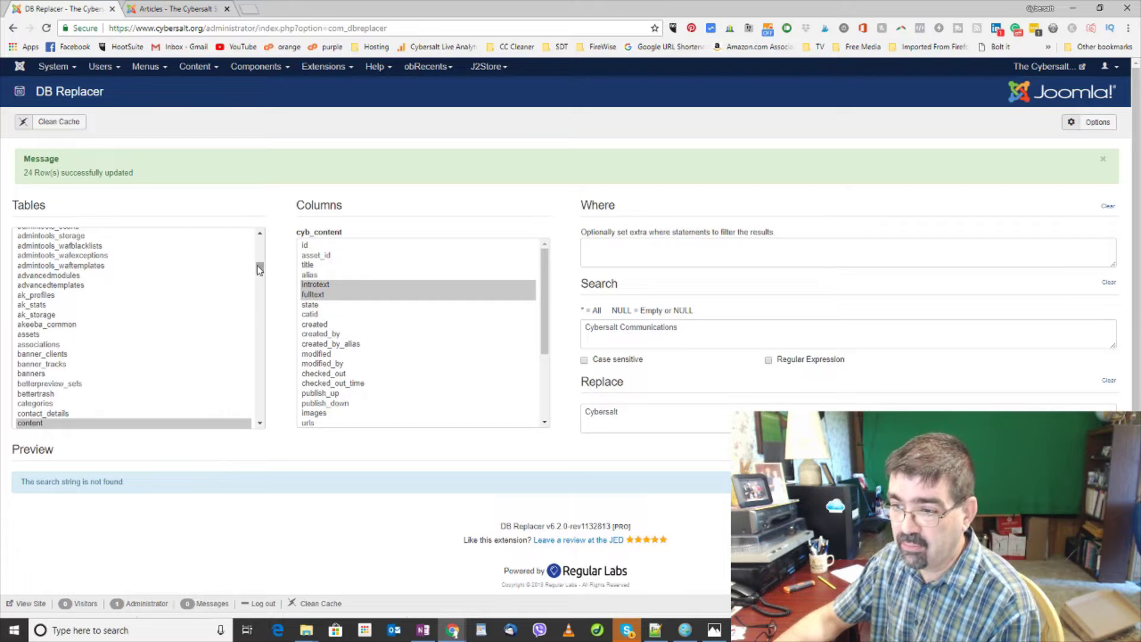
# Select the acymailing_mail table and its body column for the same replacement
pyautogui.moveTo(259, 269); pyautogui.dragTo(260, 247)
pyautogui.click(58, 349)
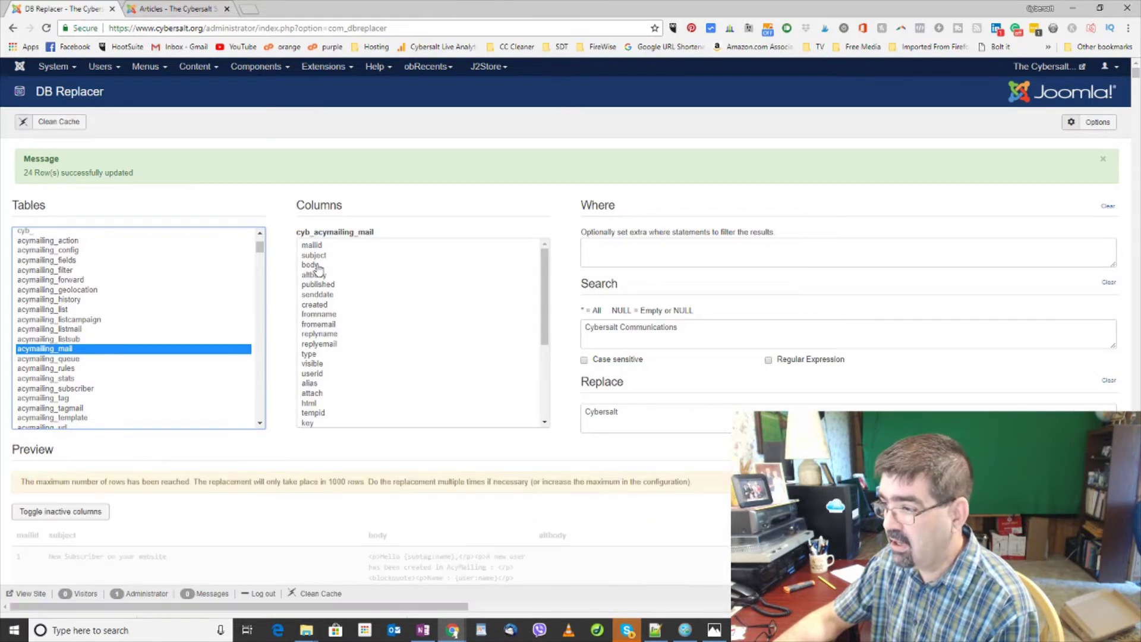
pyautogui.click(312, 264)
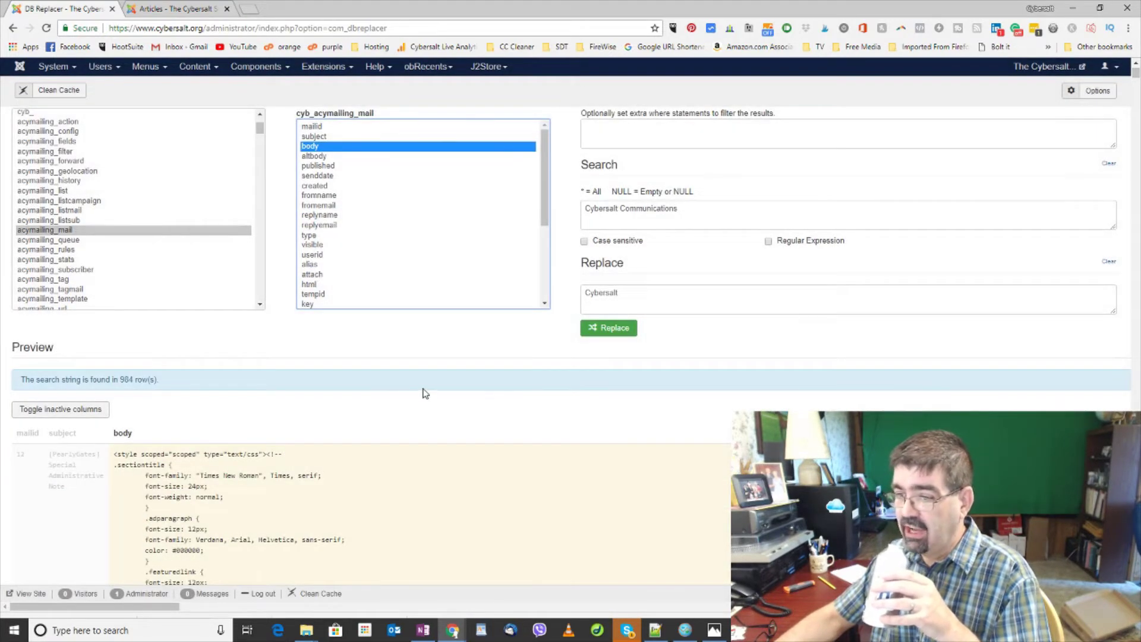
# Examine the preview of the newsletter bodies to see where "Cybersalt Communications" would be replaced by "Cybersalt"
pyautogui.scroll(-15, 430, 390)
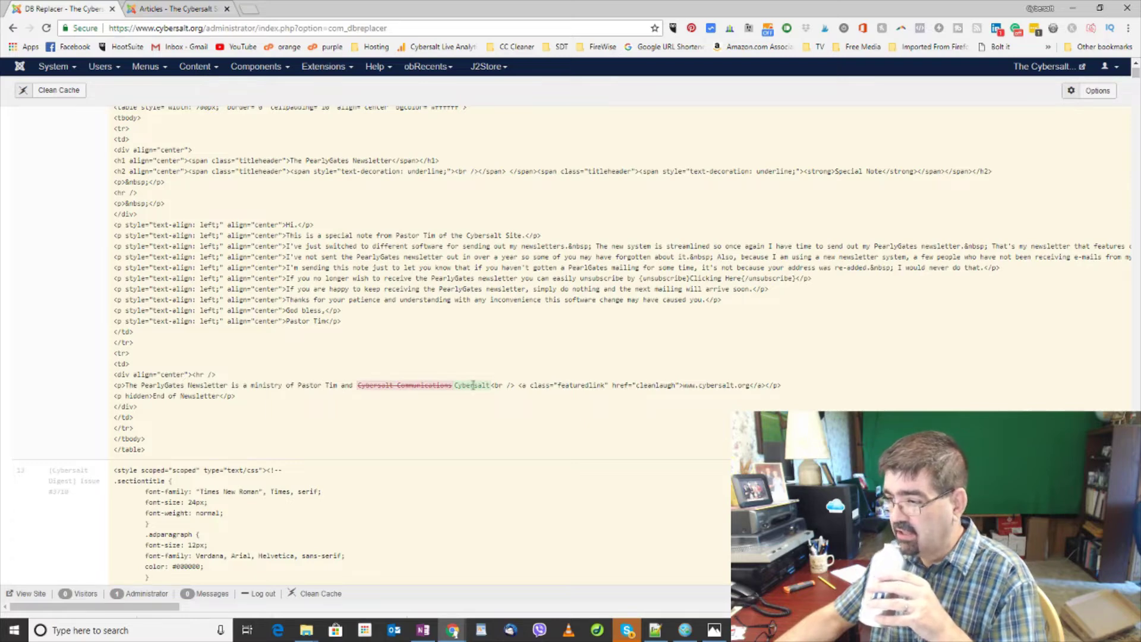
pyautogui.scroll(-20, 495, 387)
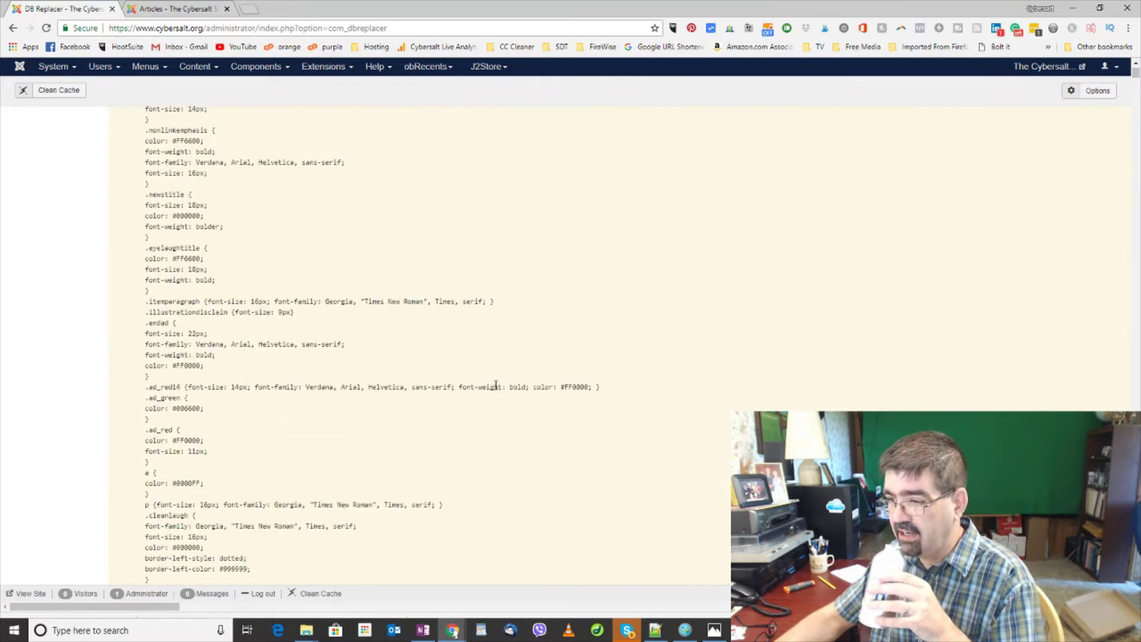
pyautogui.scroll(-20, 497, 390)
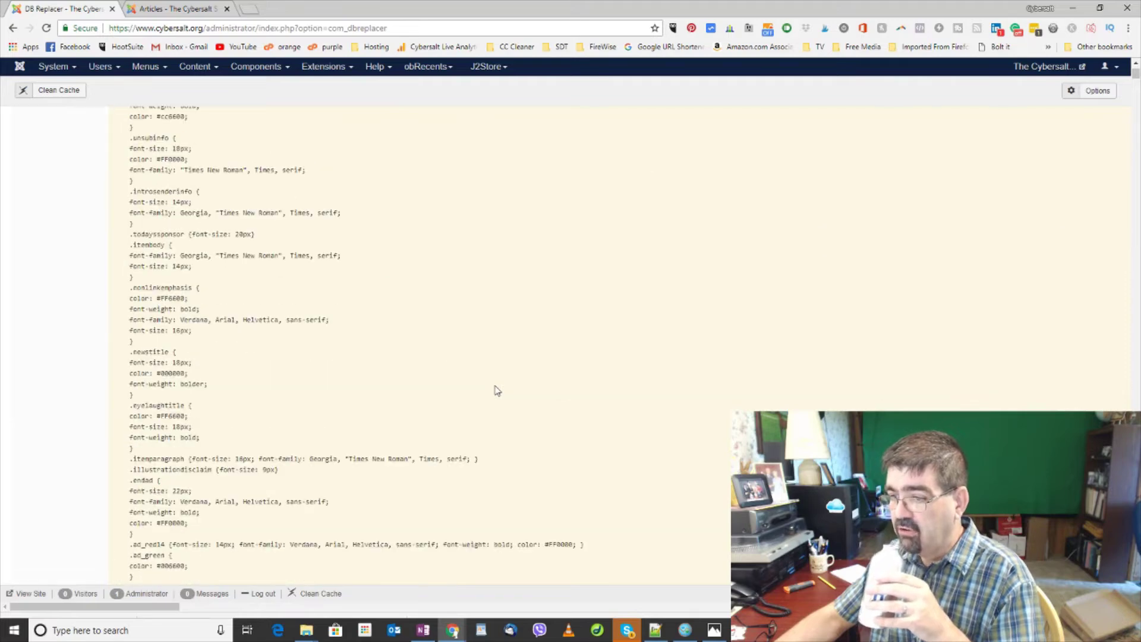
pyautogui.press('Home')
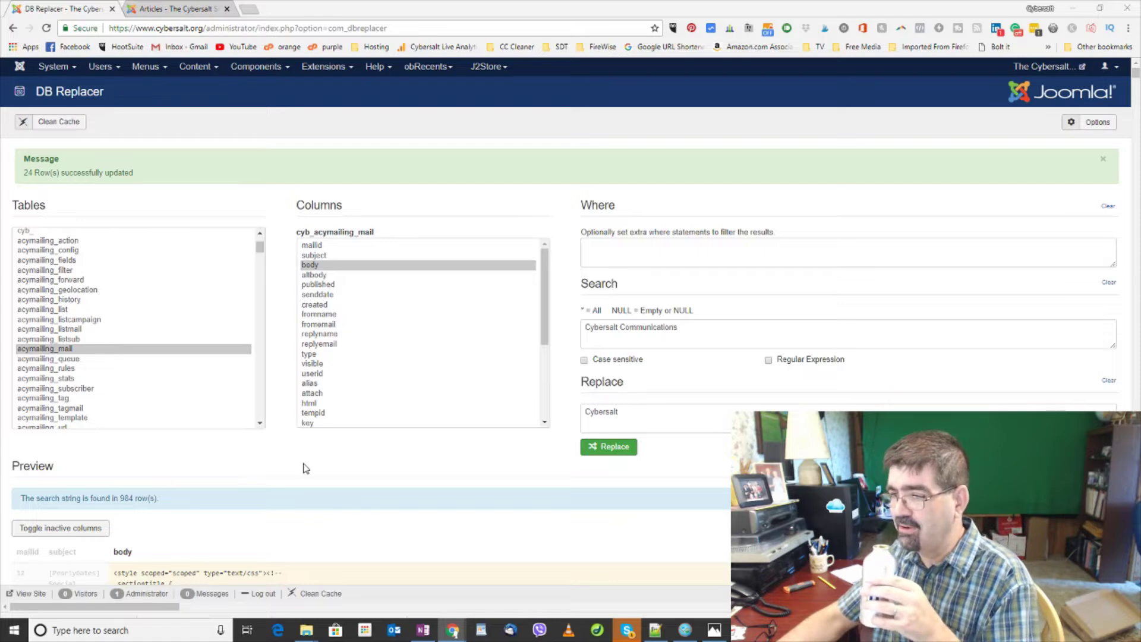
pyautogui.scroll(-5, 306, 466)
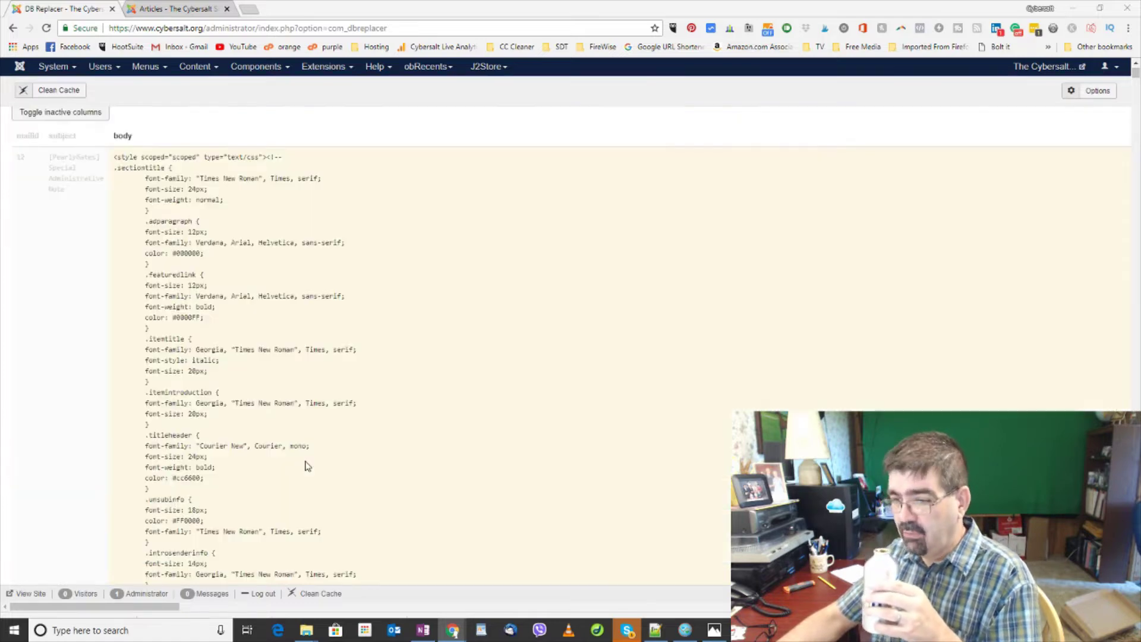
pyautogui.scroll(5, 321, 458)
pyautogui.scroll(-10, 336, 450)
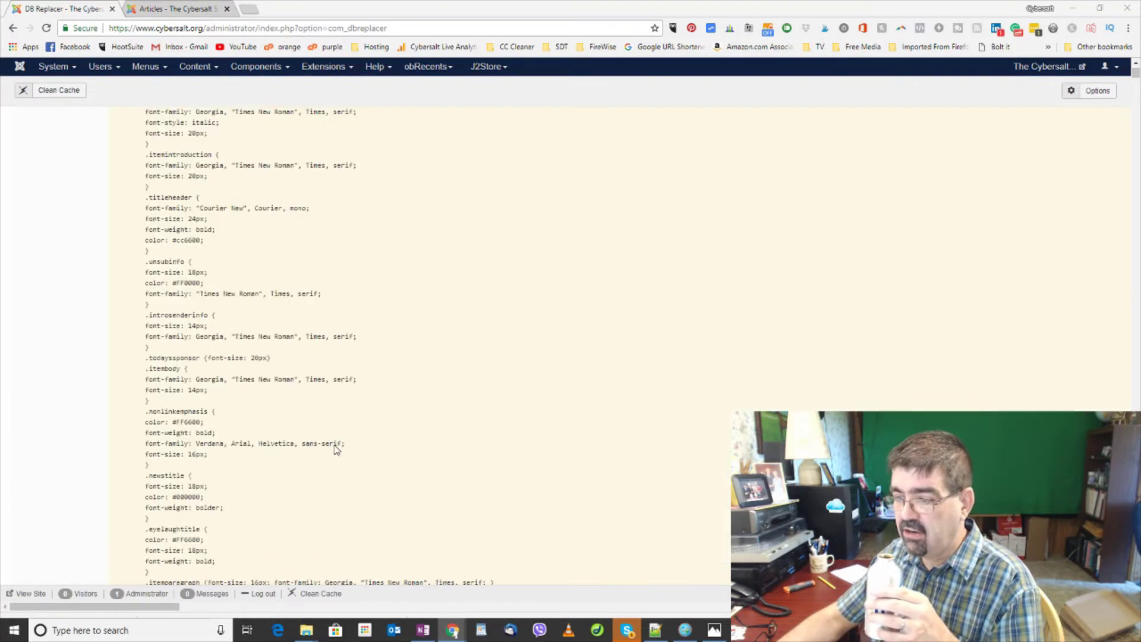
pyautogui.scroll(-15, 337, 450)
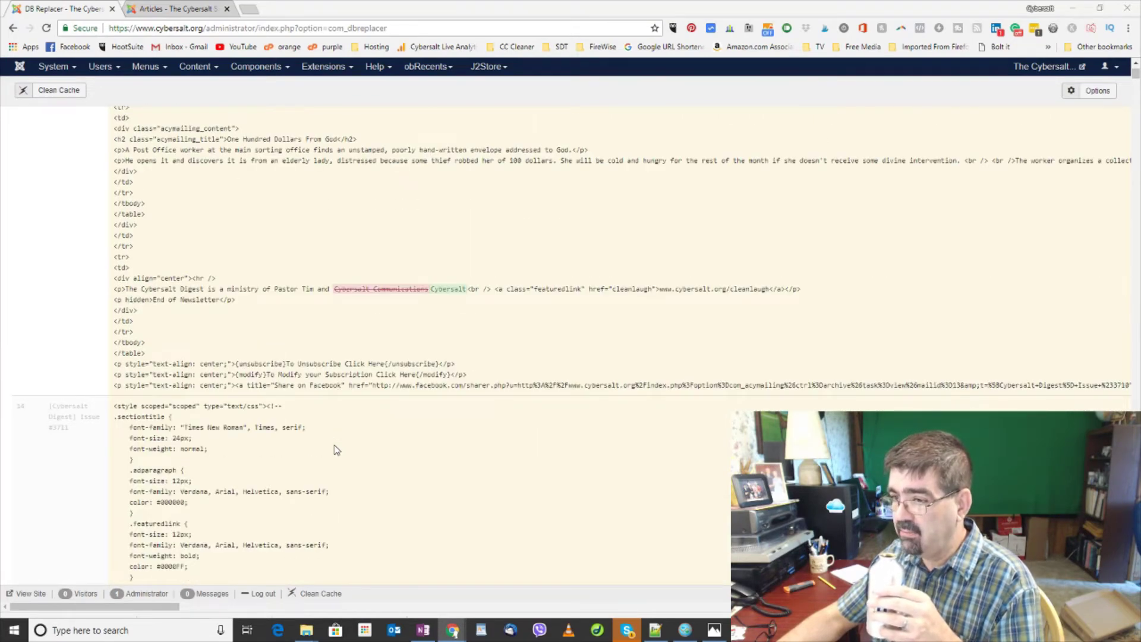
pyautogui.scroll(-15, 336, 450)
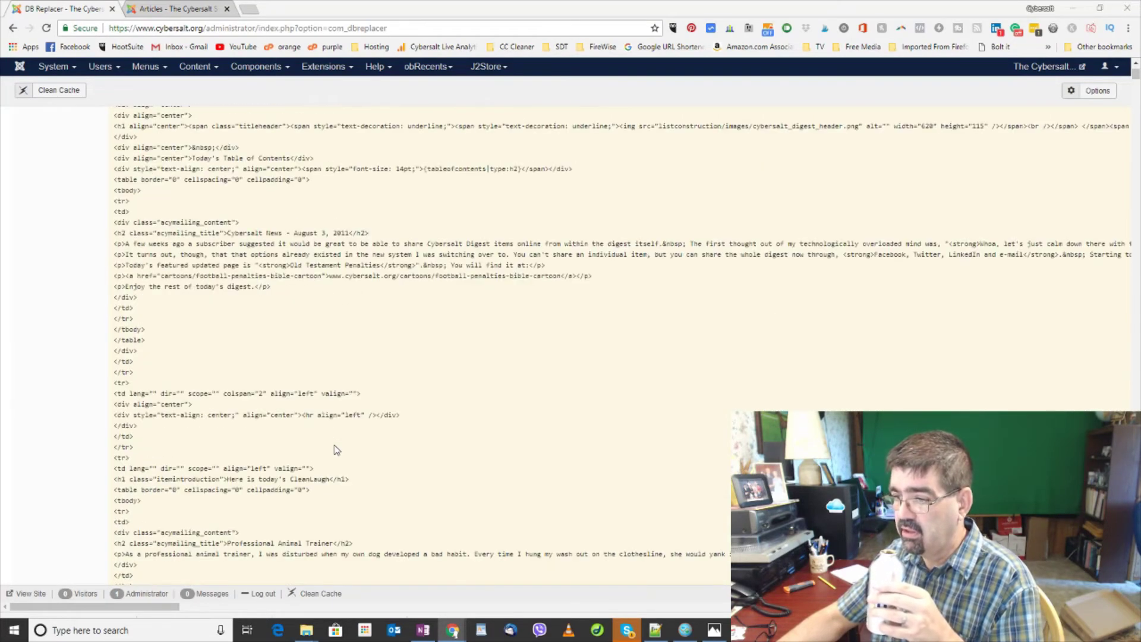
pyautogui.scroll(20, 336, 450)
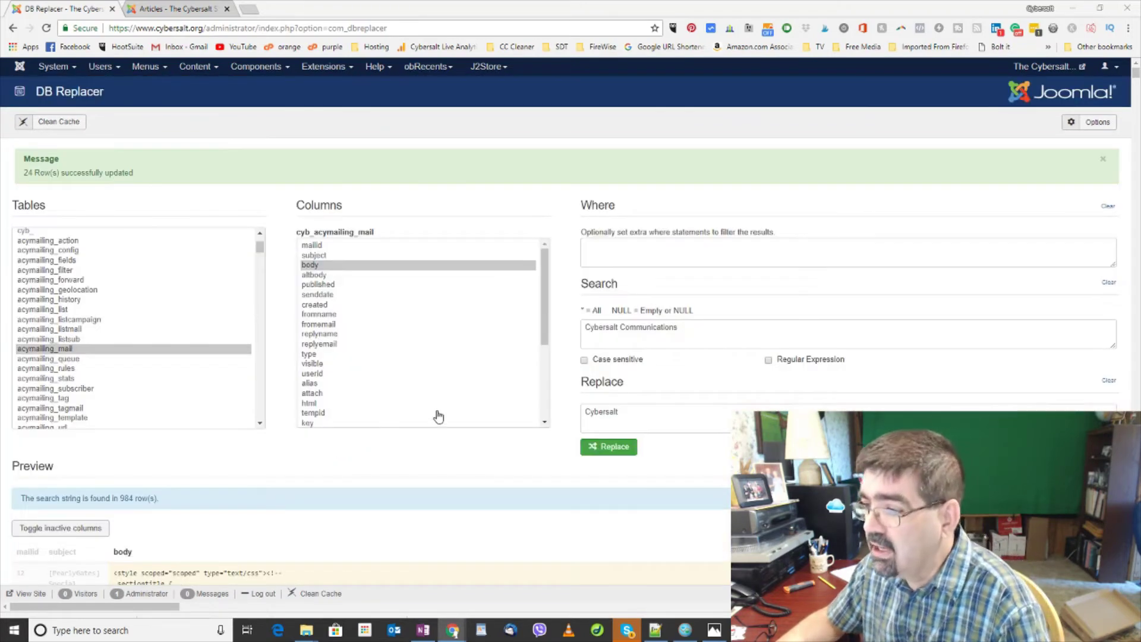
# Run the replacement on the acymailing_mail body column, accepting both confirmations
pyautogui.click(626, 449)
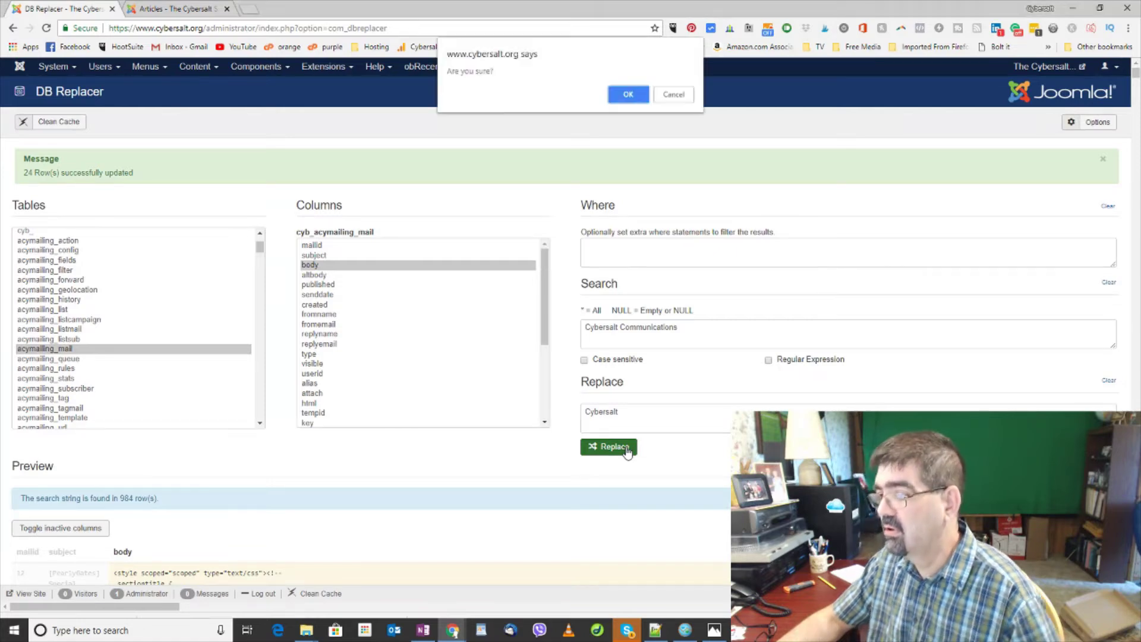
pyautogui.click(630, 95)
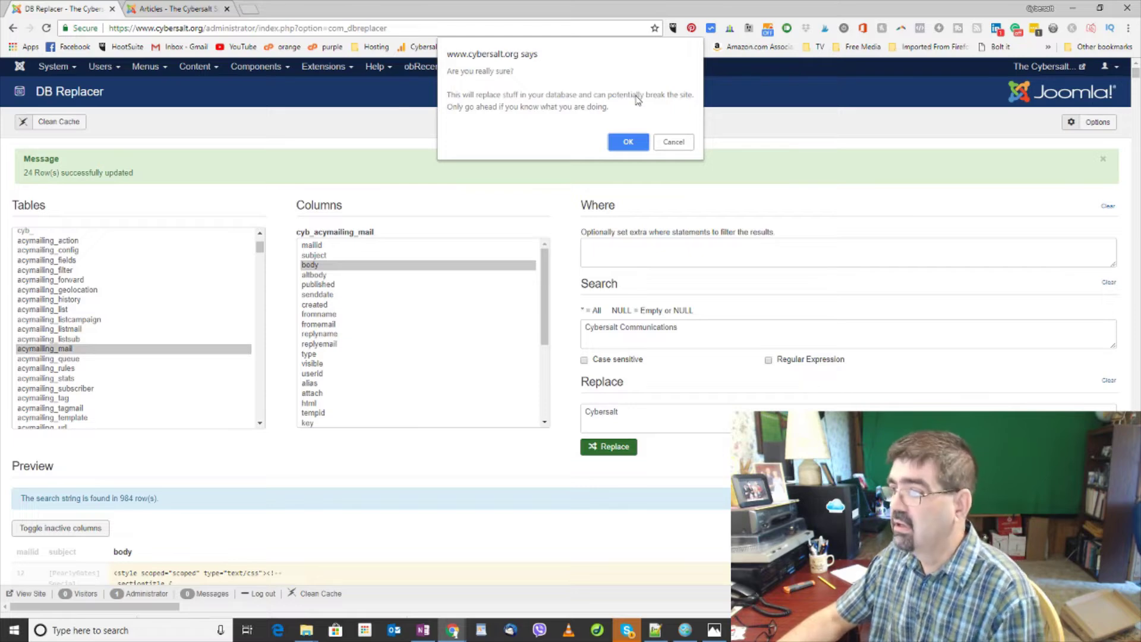
pyautogui.click(628, 141)
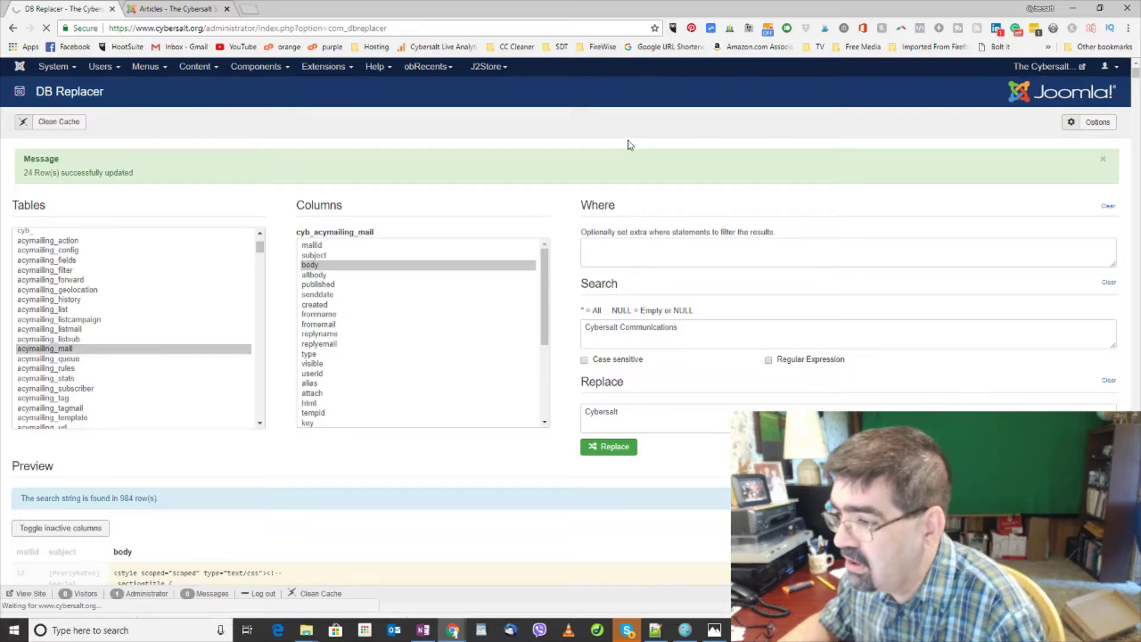
# Switch to the browser tab with the Joomla articles and open AcyMailing's newsletters list there
pyautogui.click(191, 9)
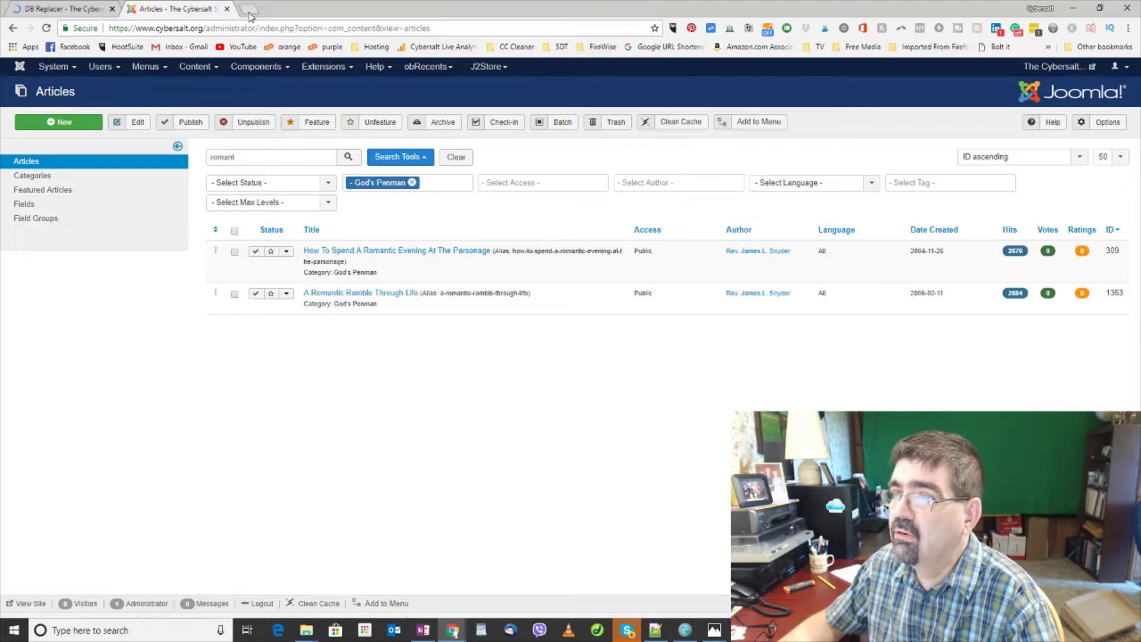
pyautogui.click(258, 67)
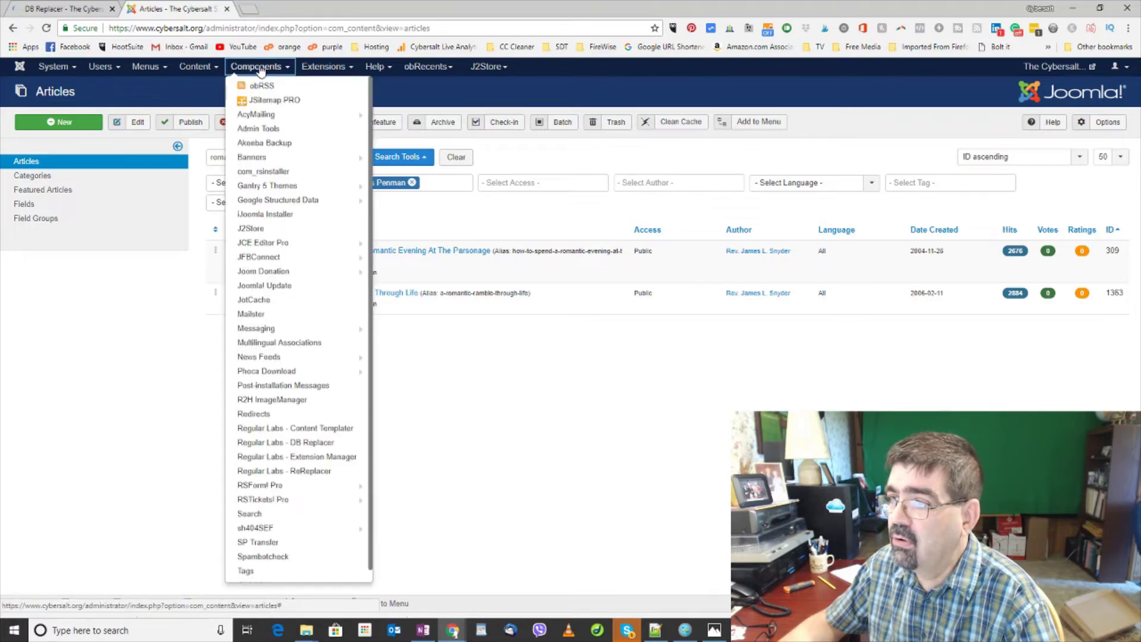
pyautogui.moveTo(275, 115)
pyautogui.click(443, 143)
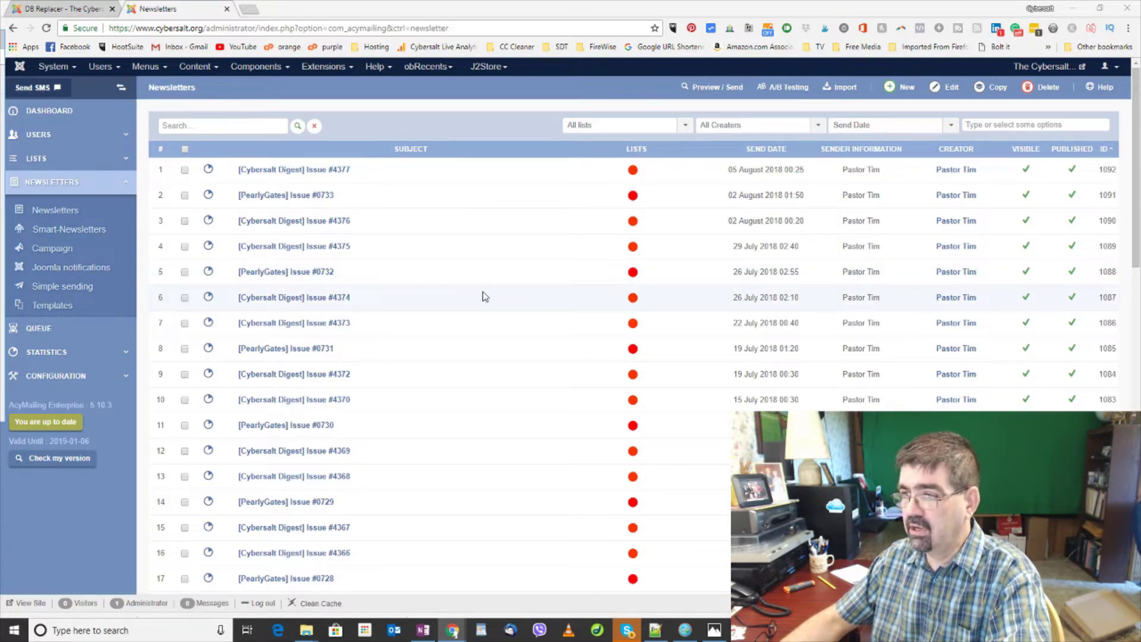
# Open the newsletter "[PearlyGates] Issue #0726", check the ministry line in its footer, and close it without saving
pyautogui.scroll(-5, 482, 291)
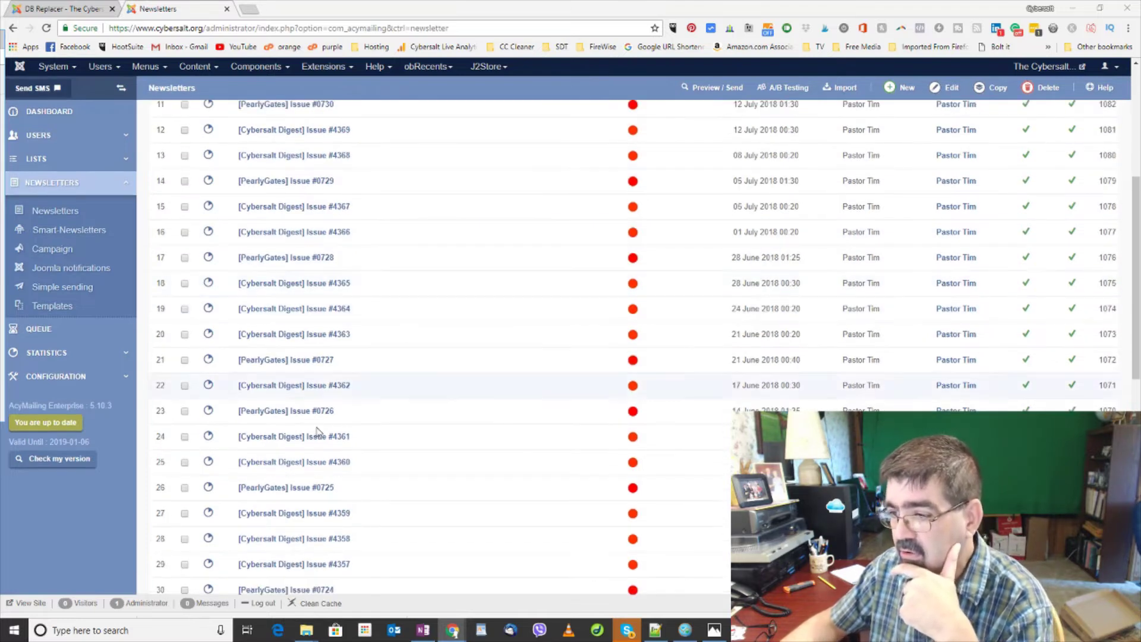
pyautogui.click(295, 416)
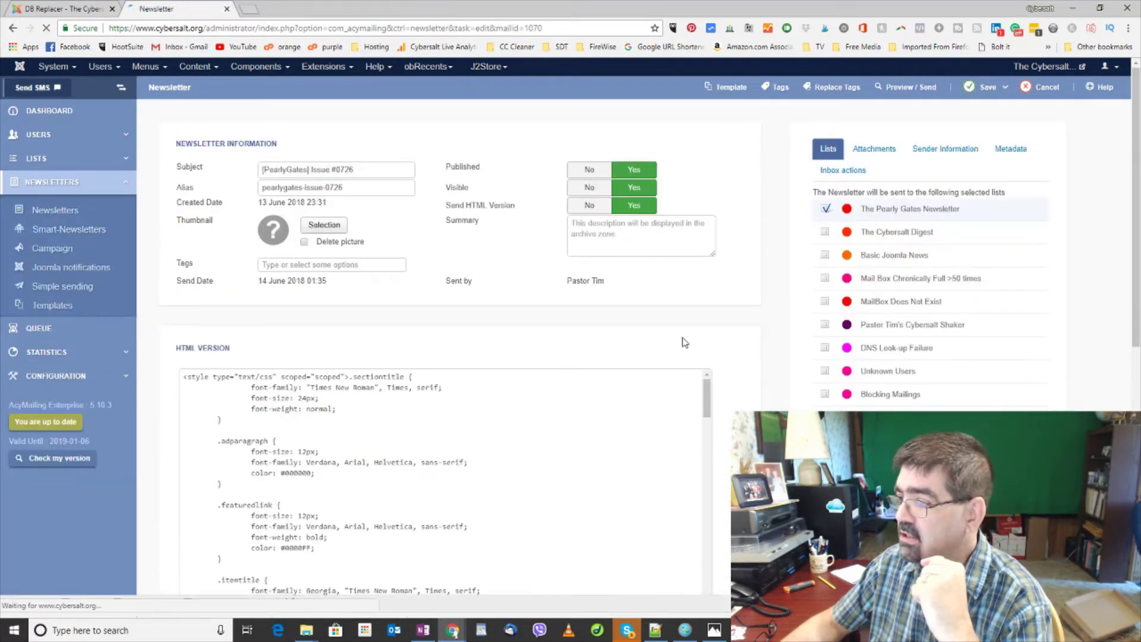
pyautogui.scroll(-4, 743, 308)
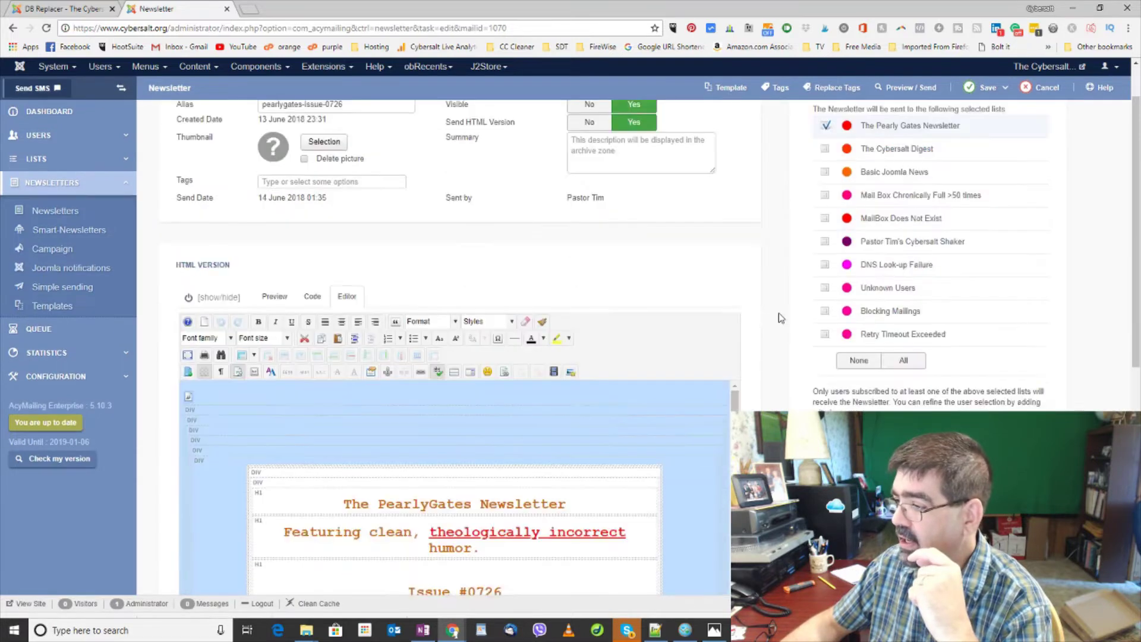
pyautogui.scroll(-15, 583, 290)
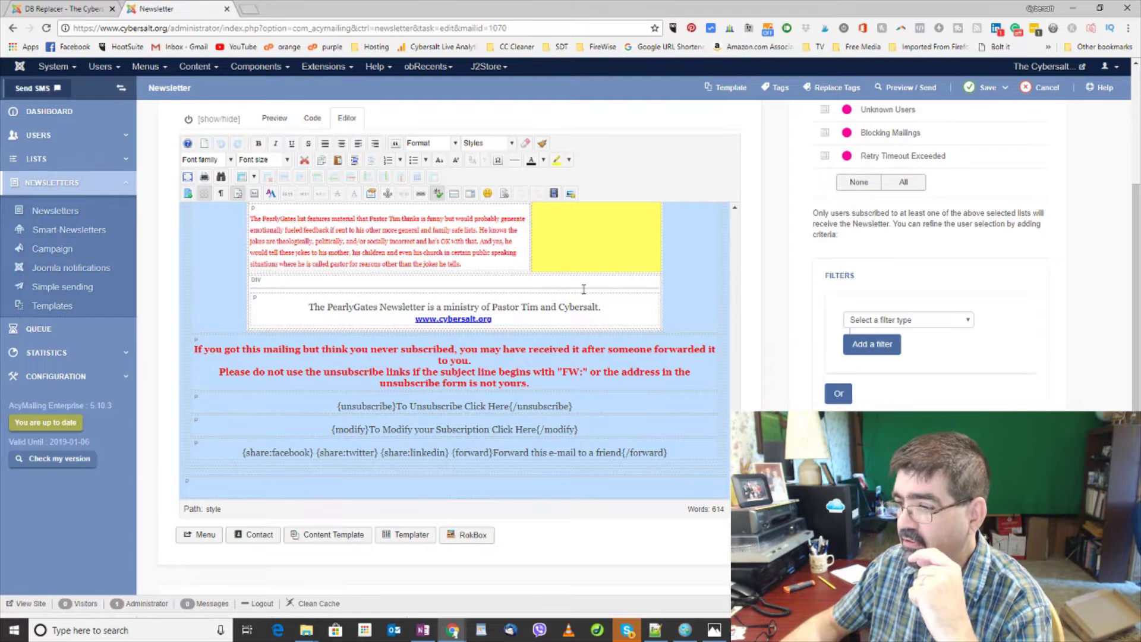
pyautogui.click(1047, 98)
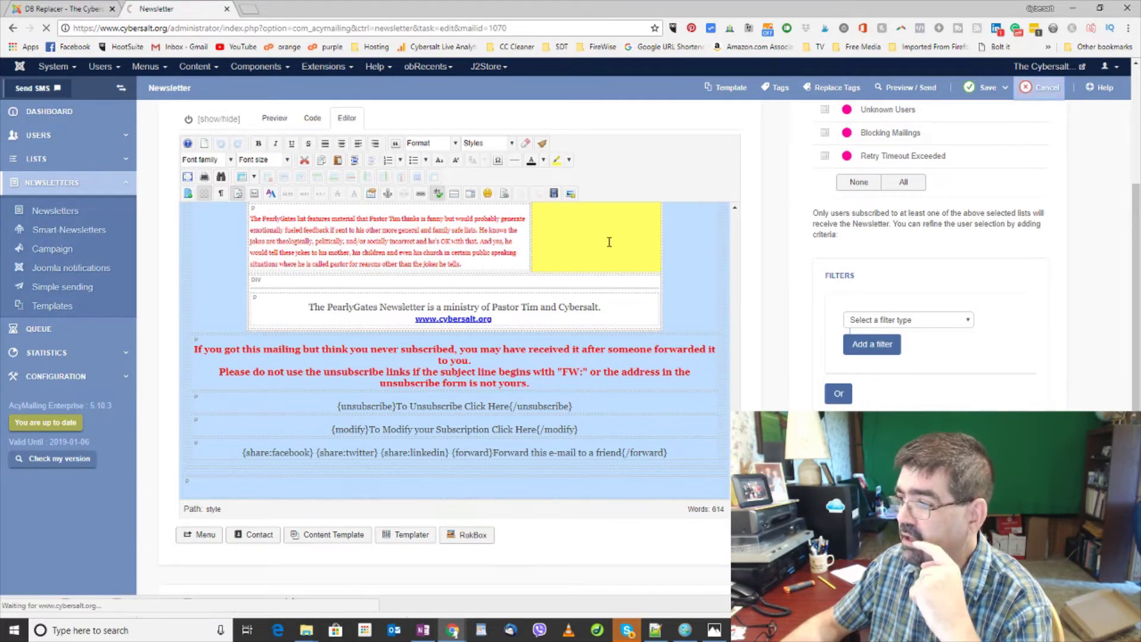
# Go to the second page of the newsletters list
pyautogui.scroll(-15, 951, 362)
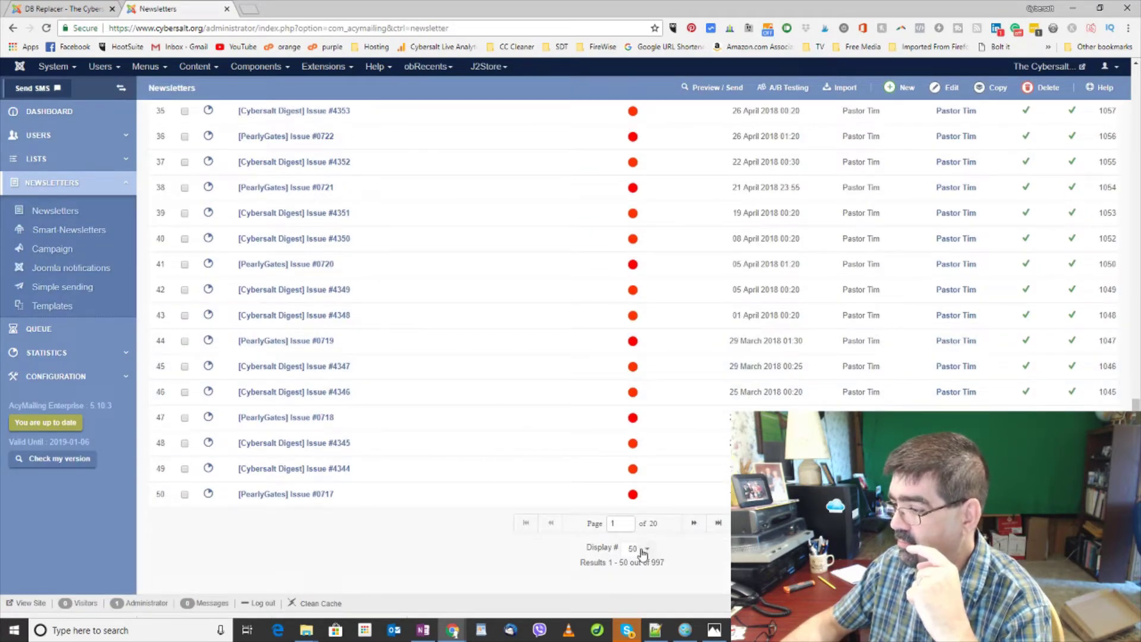
pyautogui.click(696, 526)
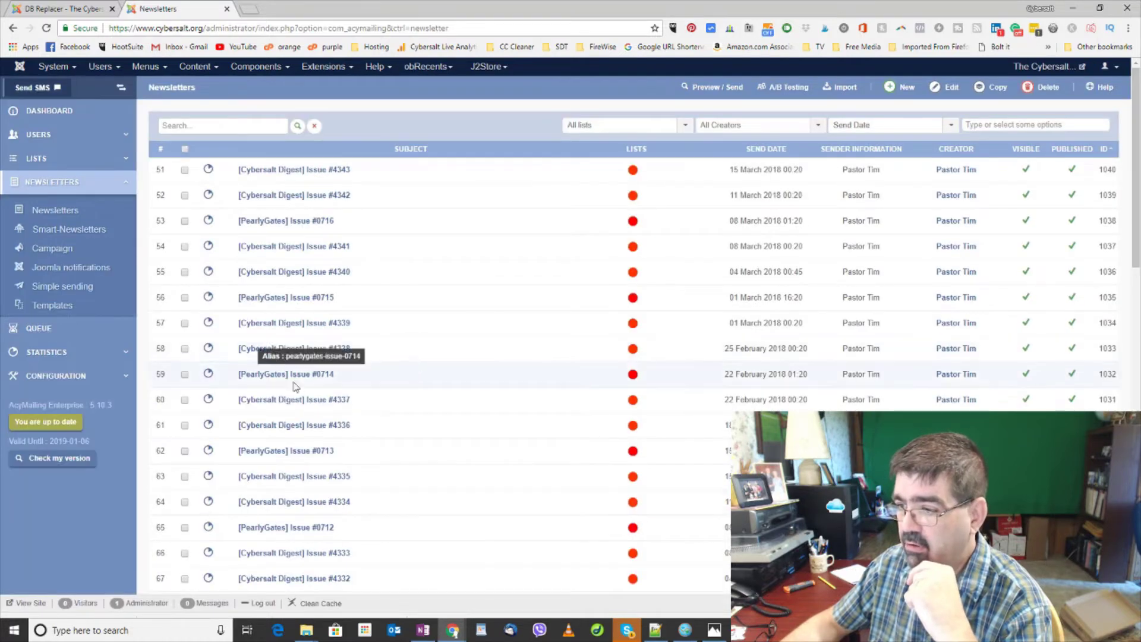
# Open the newsletter "[Cybersalt Digest] Issue #4337" and check the ministry and church lines in its footer
pyautogui.click(285, 405)
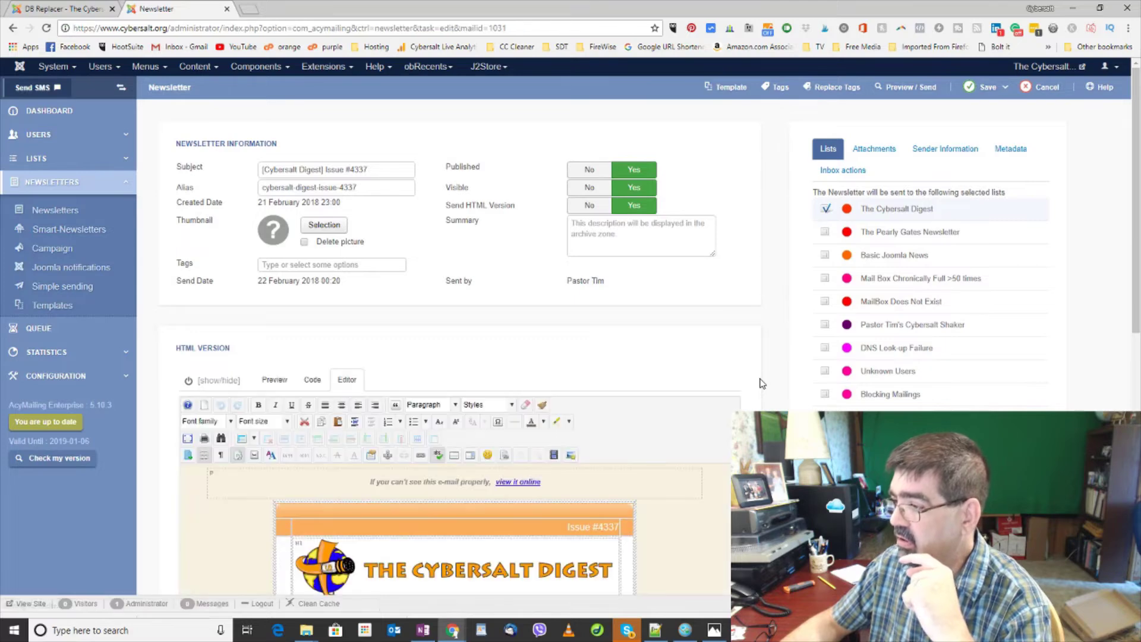
pyautogui.scroll(-5, 772, 387)
pyautogui.scroll(-3, 499, 307)
pyautogui.scroll(-10, 499, 307)
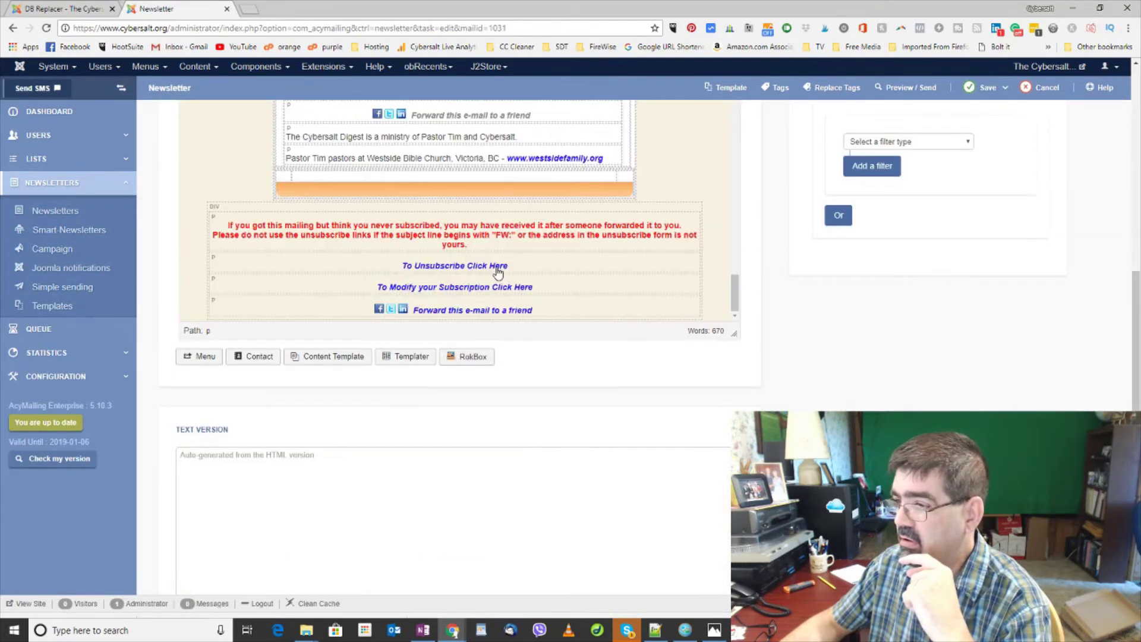
pyautogui.scroll(1, 498, 272)
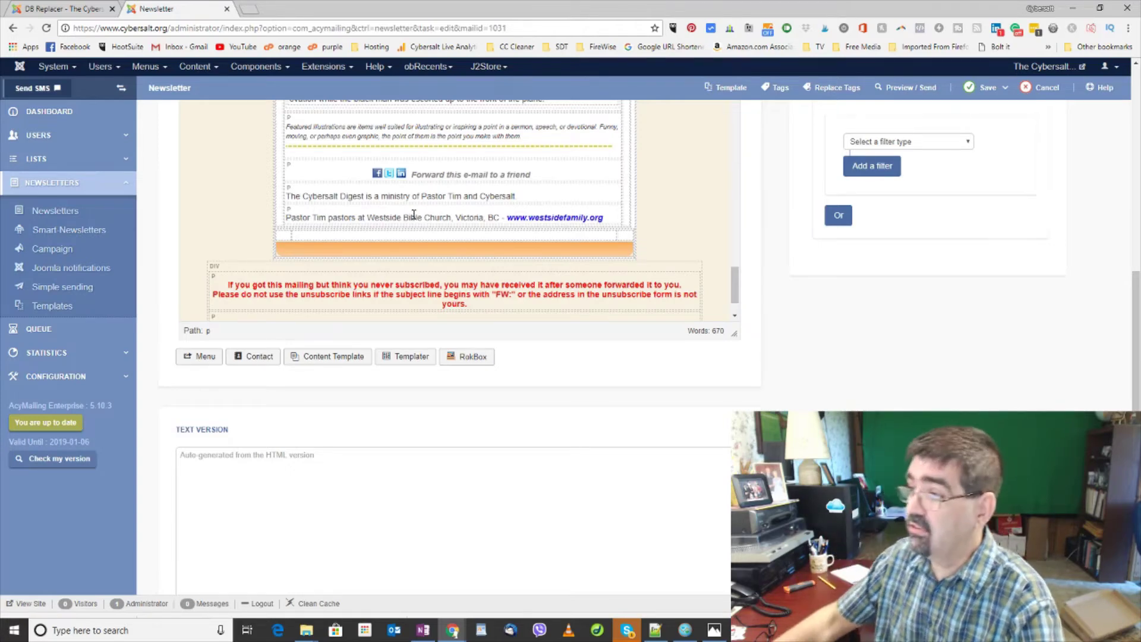
pyautogui.scroll(5, 752, 354)
pyautogui.scroll(-2, 752, 354)
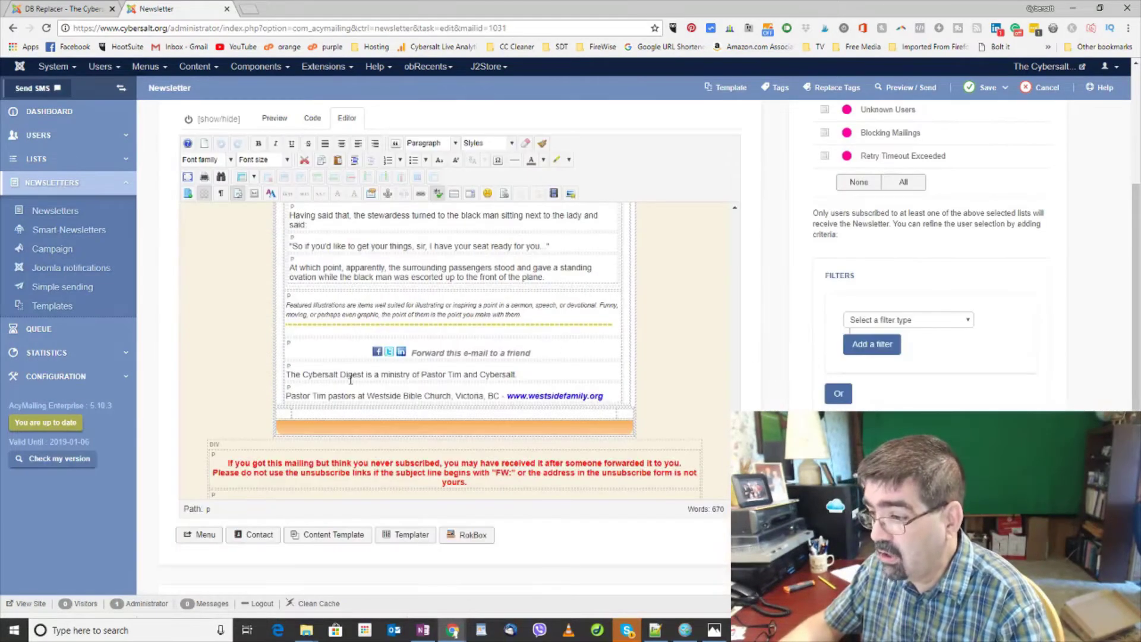
pyautogui.scroll(4, 836, 365)
pyautogui.scroll(-2, 788, 371)
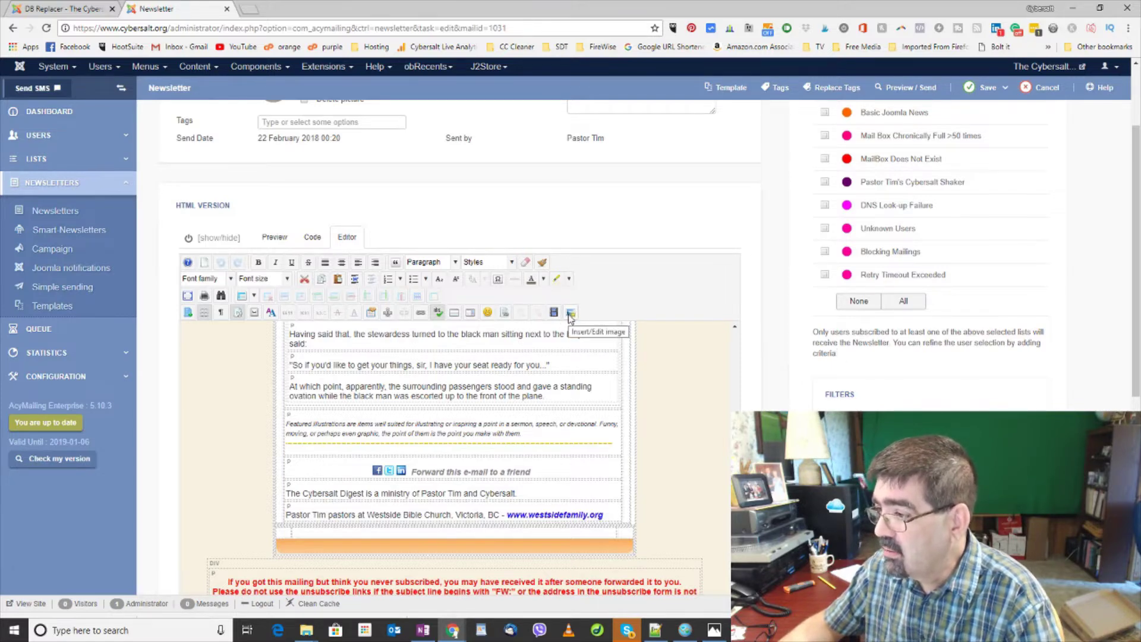
# Show the newsletter's HTML code and copy the whole left-aligned paragraph about Westside Bible Church, including its tags and website link
pyautogui.click(313, 241)
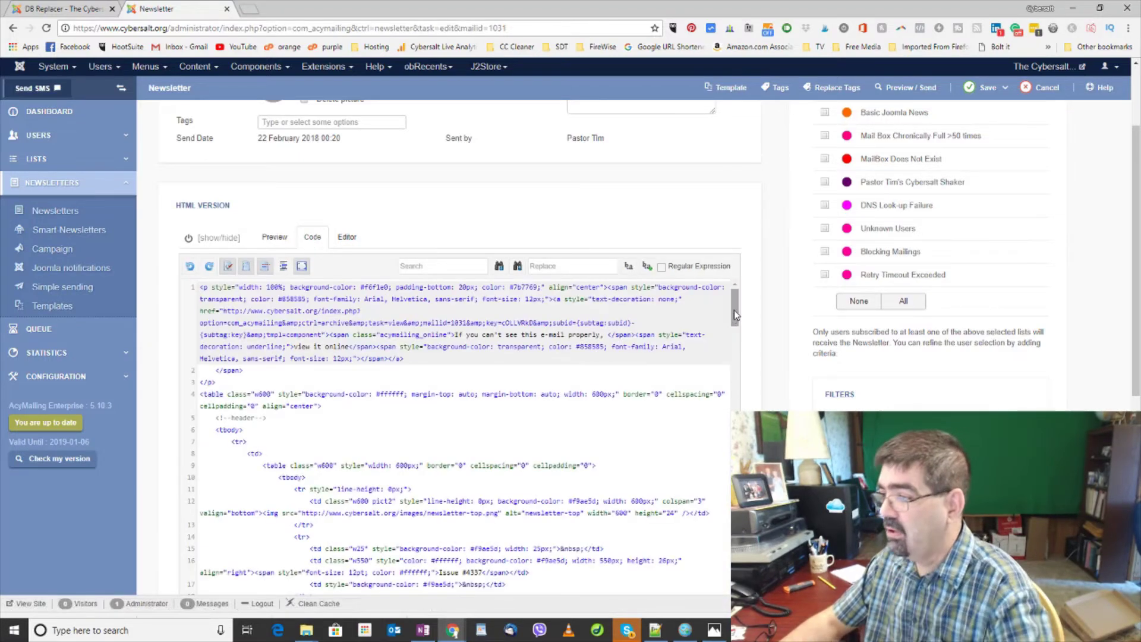
pyautogui.scroll(-15, 734, 309)
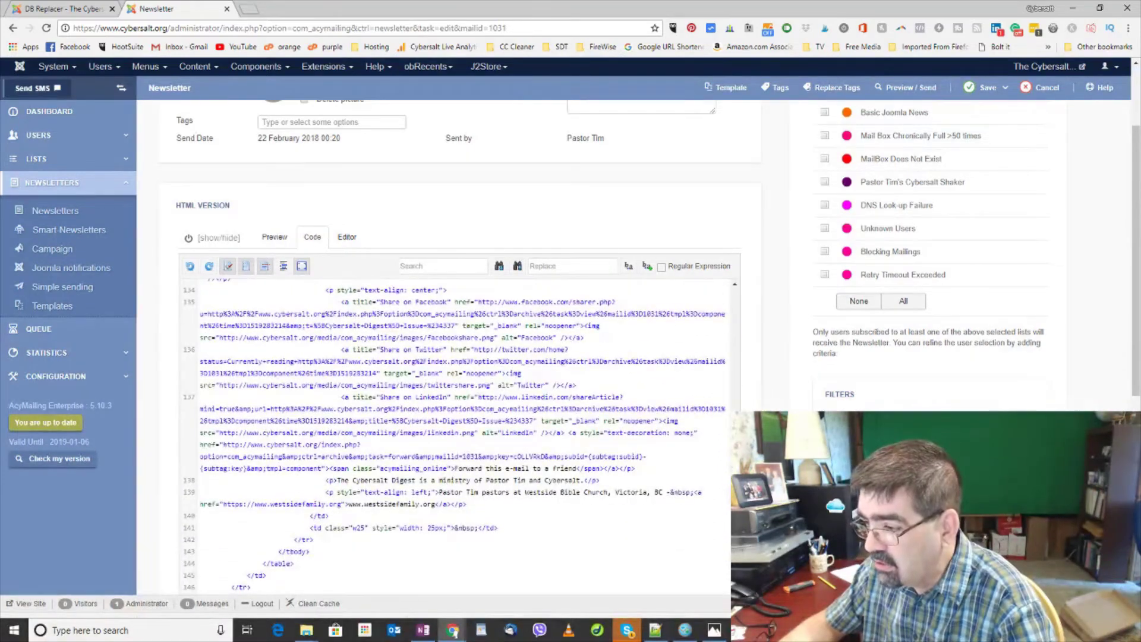
pyautogui.click(331, 493)
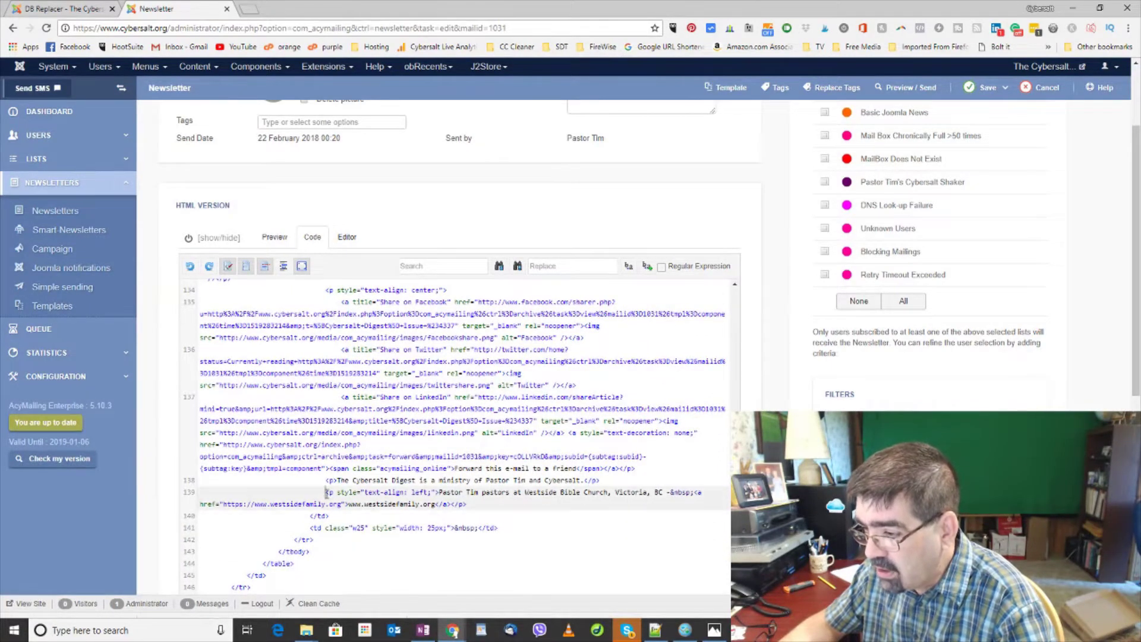
pyautogui.moveTo(330, 493); pyautogui.dragTo(472, 504)
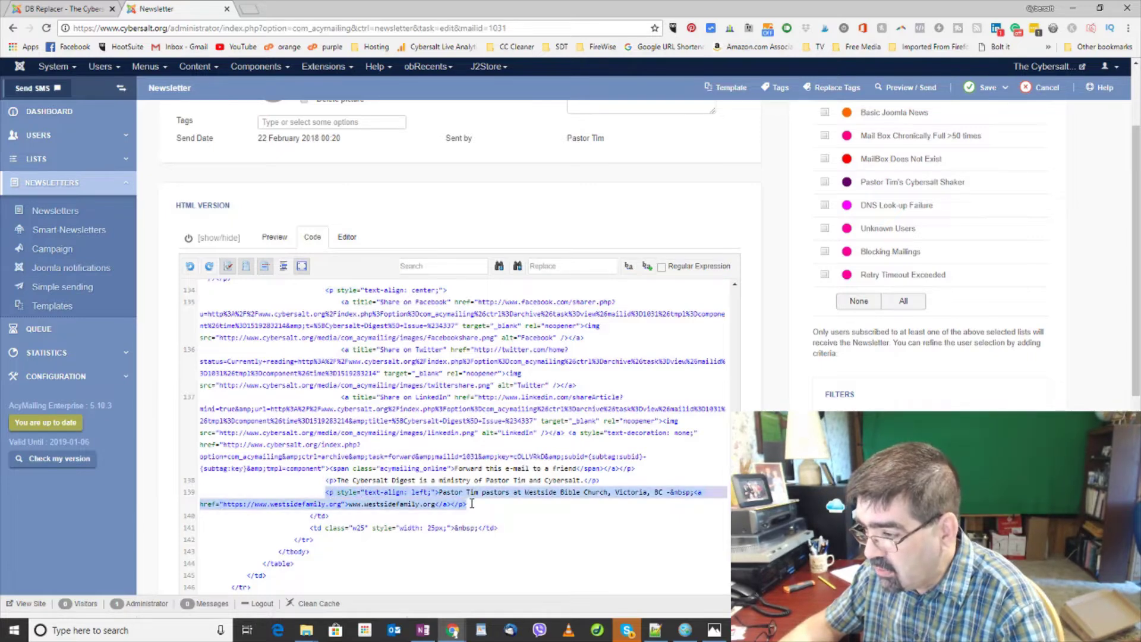
pyautogui.rightClick(476, 500)
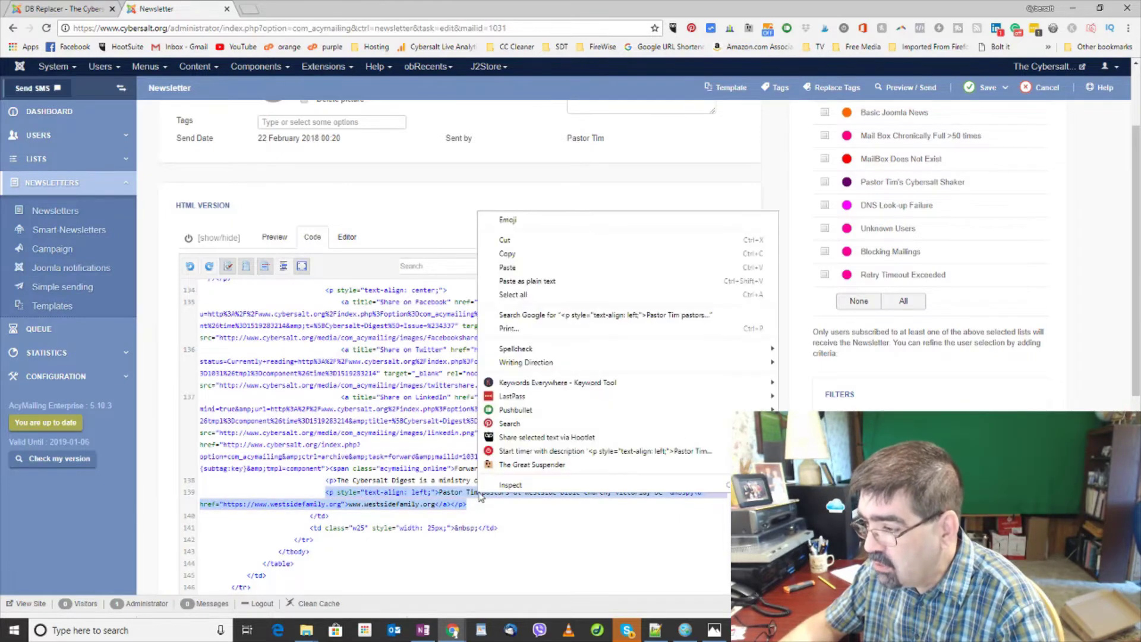
pyautogui.click(571, 253)
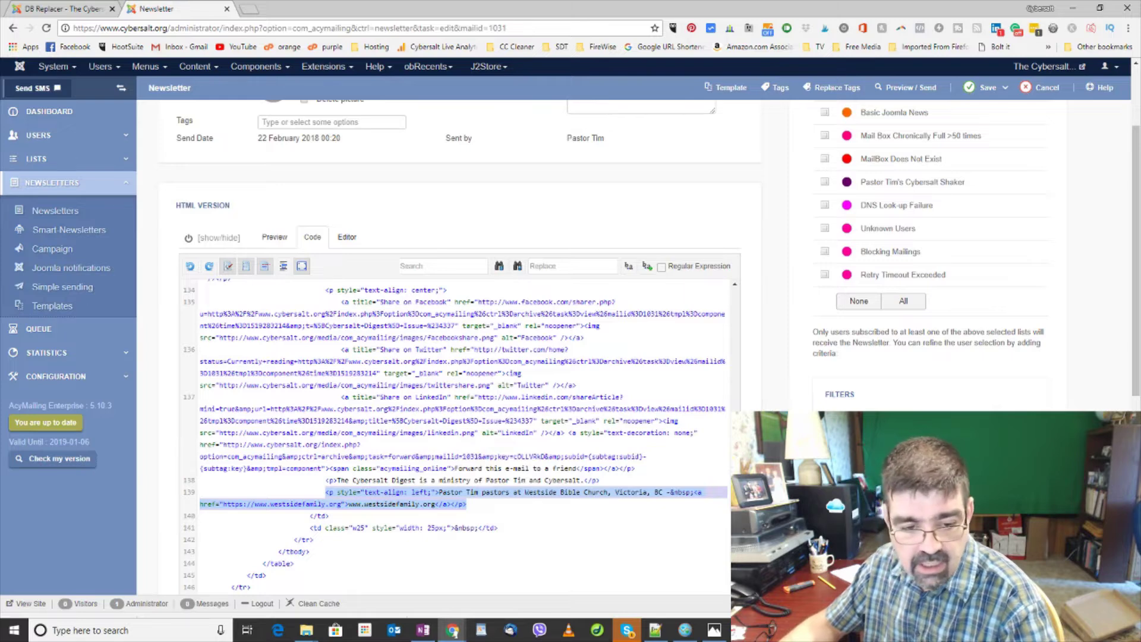
# Switch to Notepad++ and paste the copied church paragraph on line 8 of the notes
pyautogui.click(654, 630)
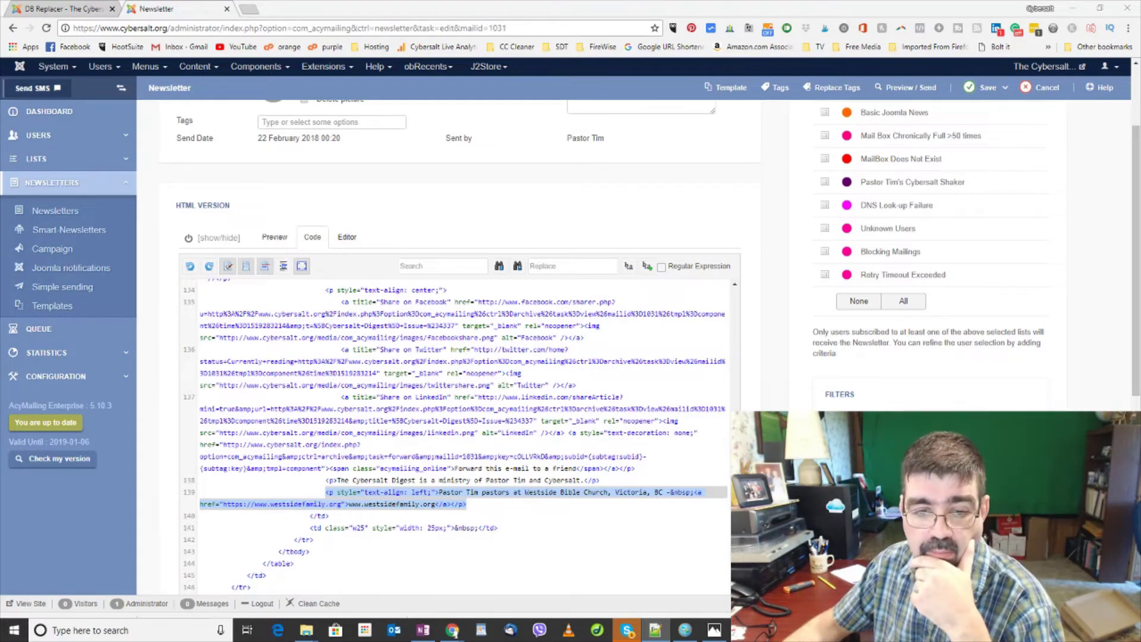
pyautogui.moveTo(0, 152); pyautogui.dragTo(412, 190)
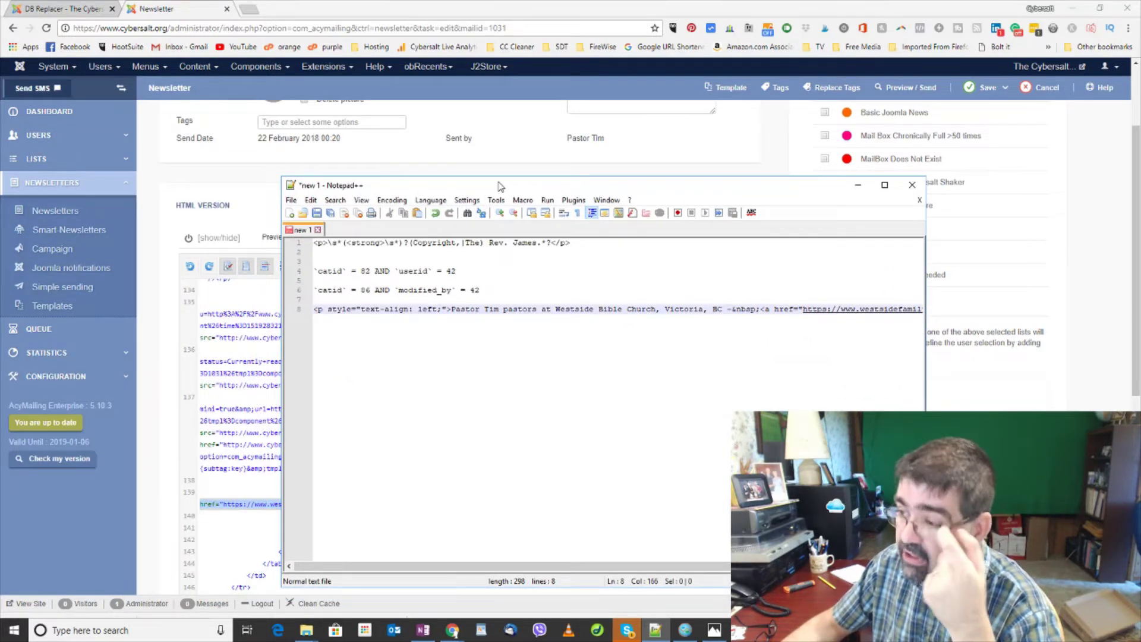
pyautogui.moveTo(500, 187); pyautogui.dragTo(0, 107)
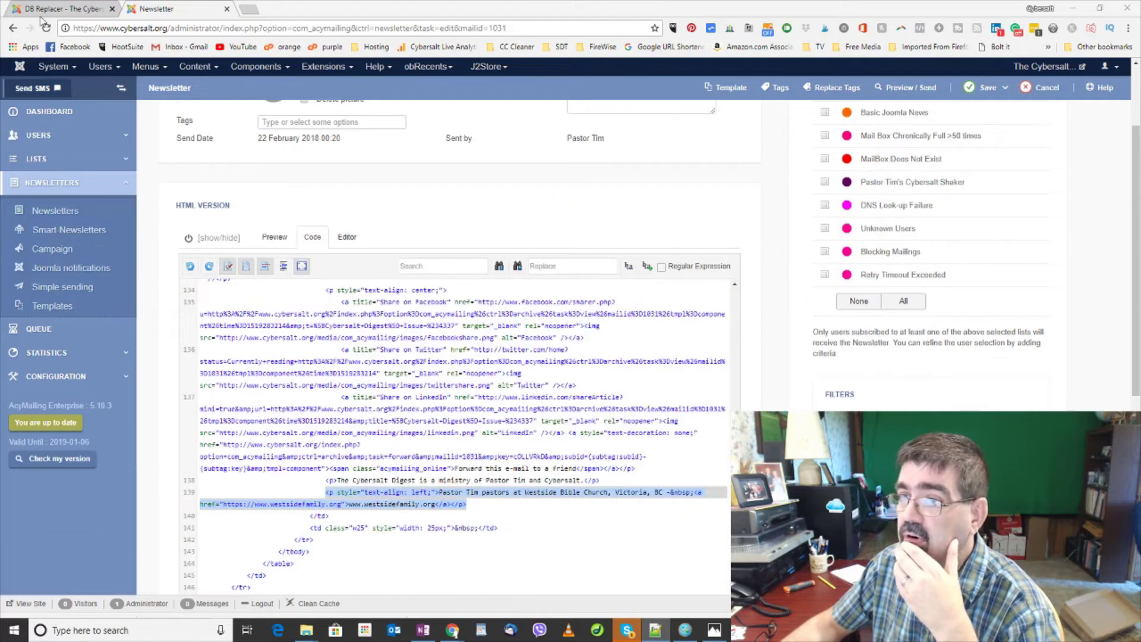
# Switch to the DB Replacer browser tab and put the regular expression from line 1 of the Notepad++ notes into the Where filter
pyautogui.click(74, 10)
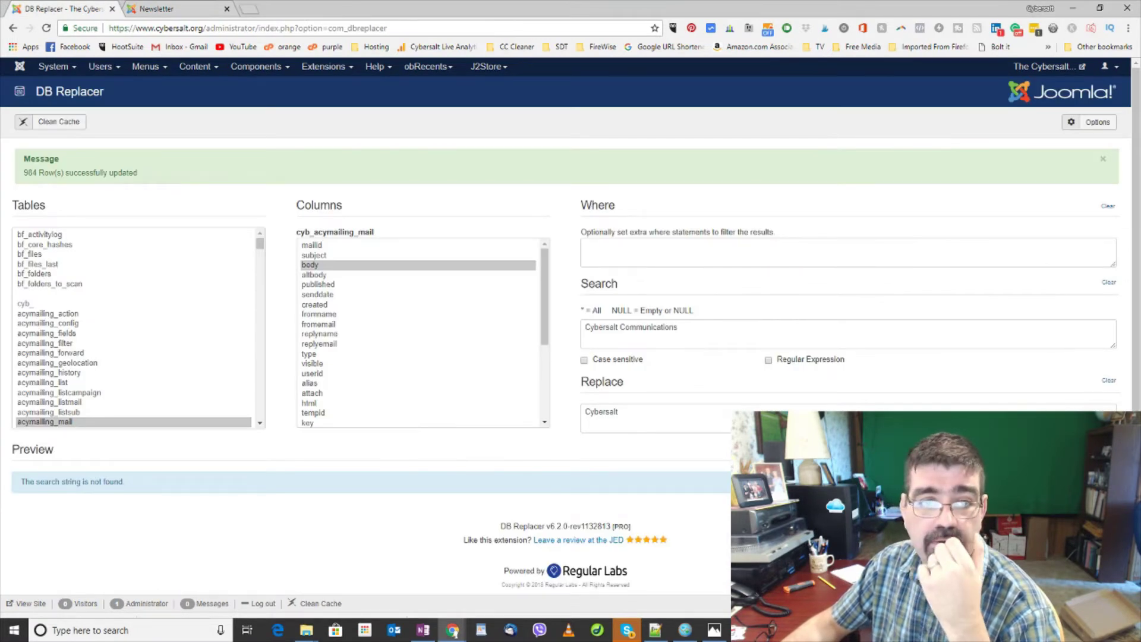
pyautogui.hotkey('alt', 'Tab')
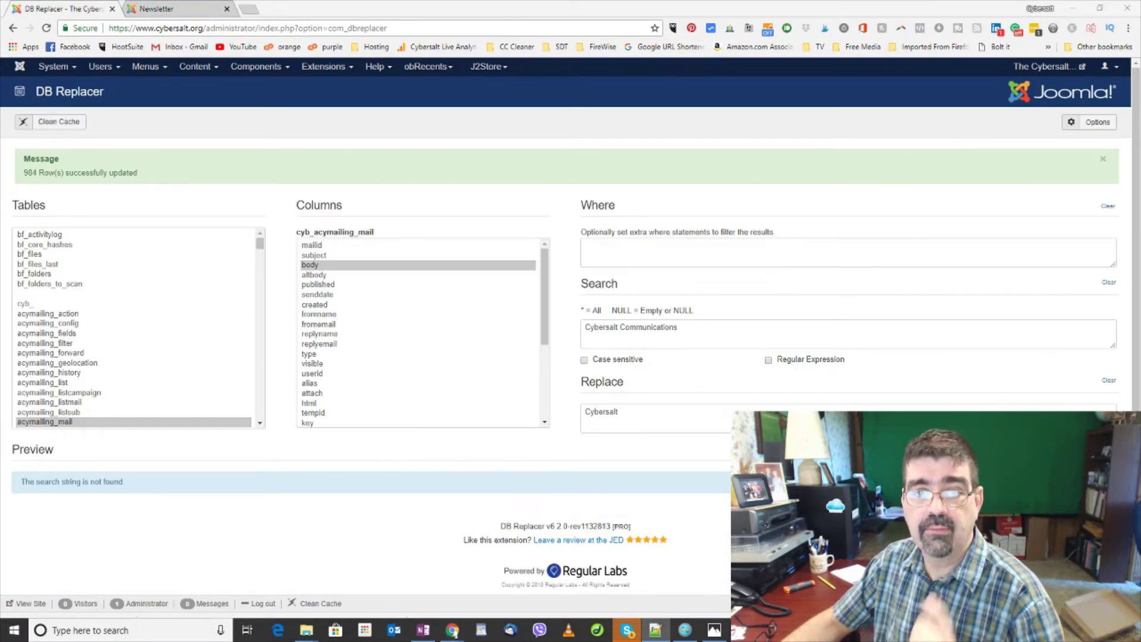
pyautogui.click(632, 250)
pyautogui.write('<p>\\s*(<strong>\\s*)?(Copyright.|The) Rev. James.*?</p>')
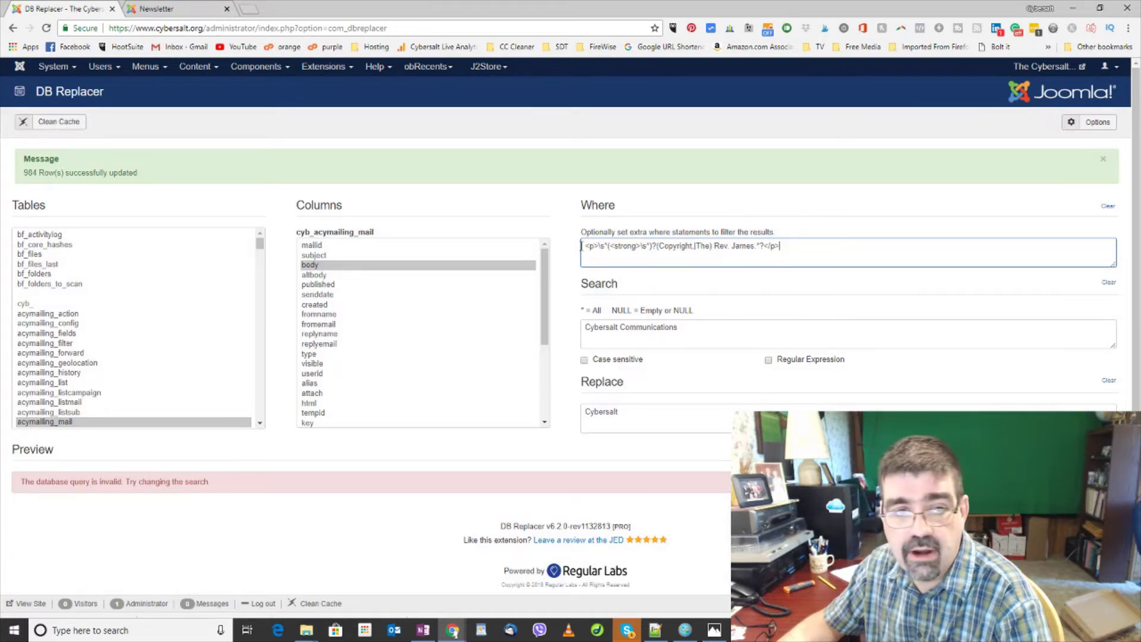
# Compare the pattern with the Notepad++ notes, and clear the regular expression from the Where filter
pyautogui.hotkey('alt', 'Tab')
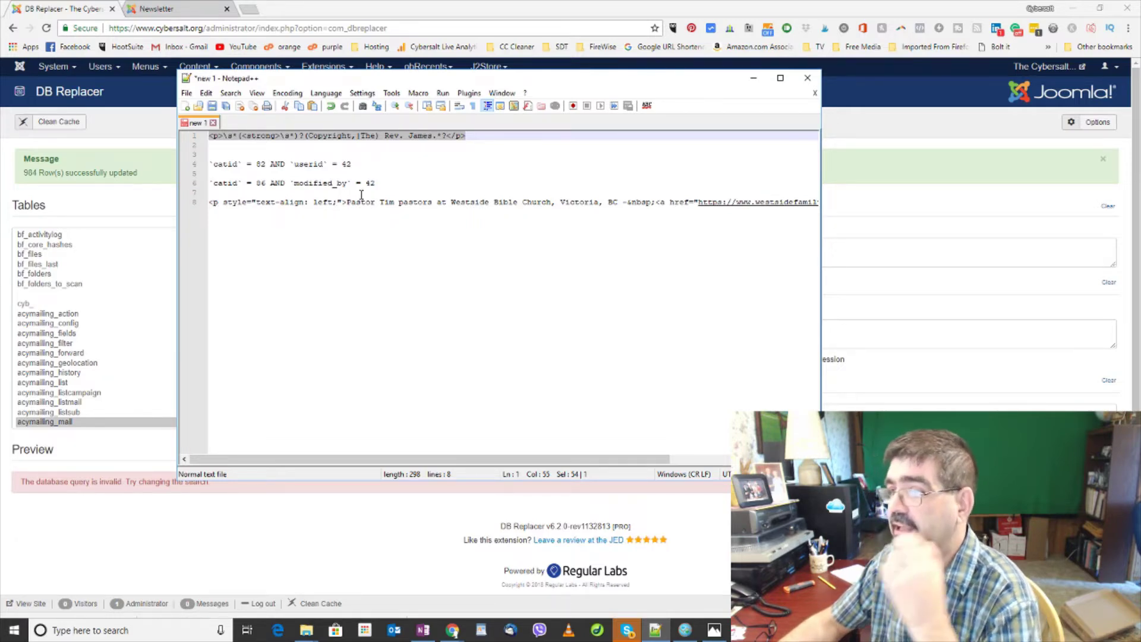
pyautogui.moveTo(496, 79); pyautogui.dragTo(0, 93)
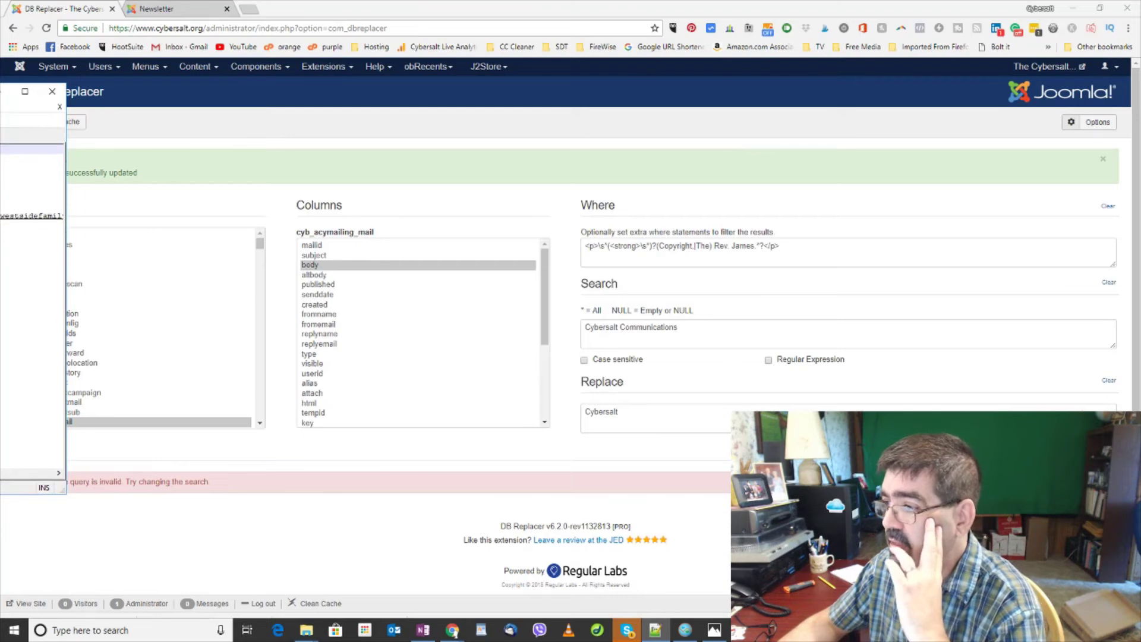
pyautogui.click(594, 245)
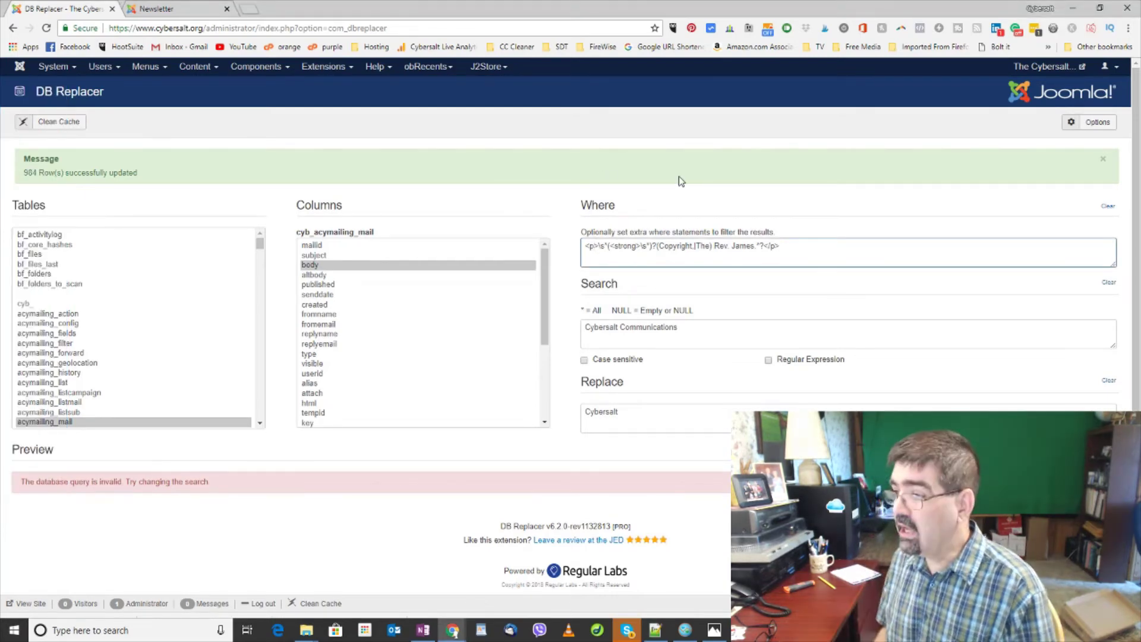
pyautogui.press('BackSpace')
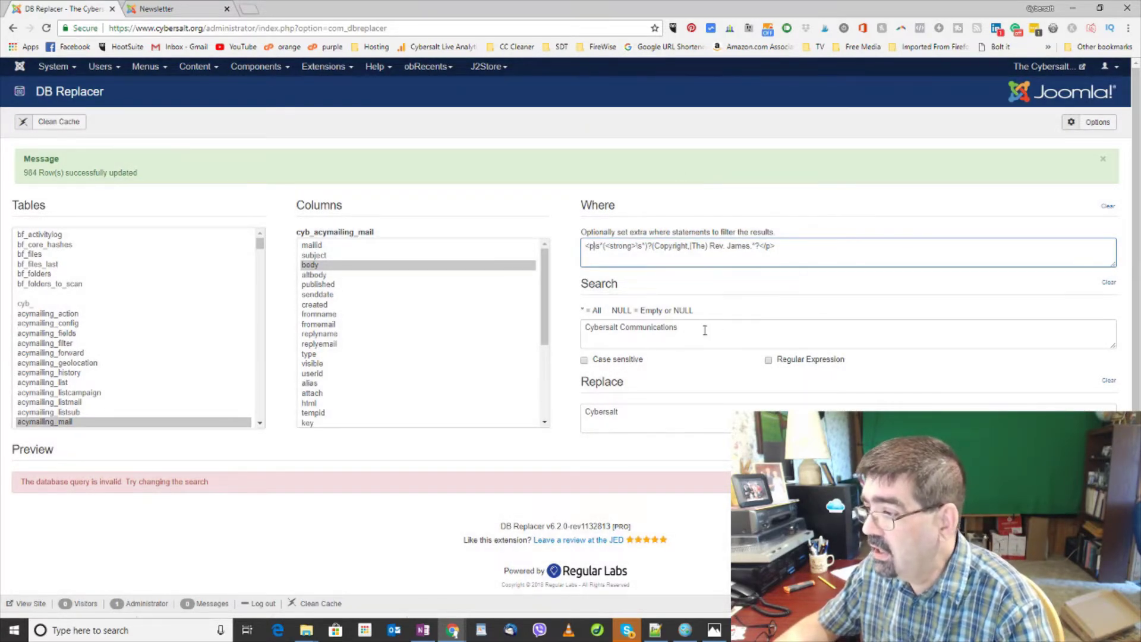
pyautogui.moveTo(704, 330); pyautogui.dragTo(576, 329)
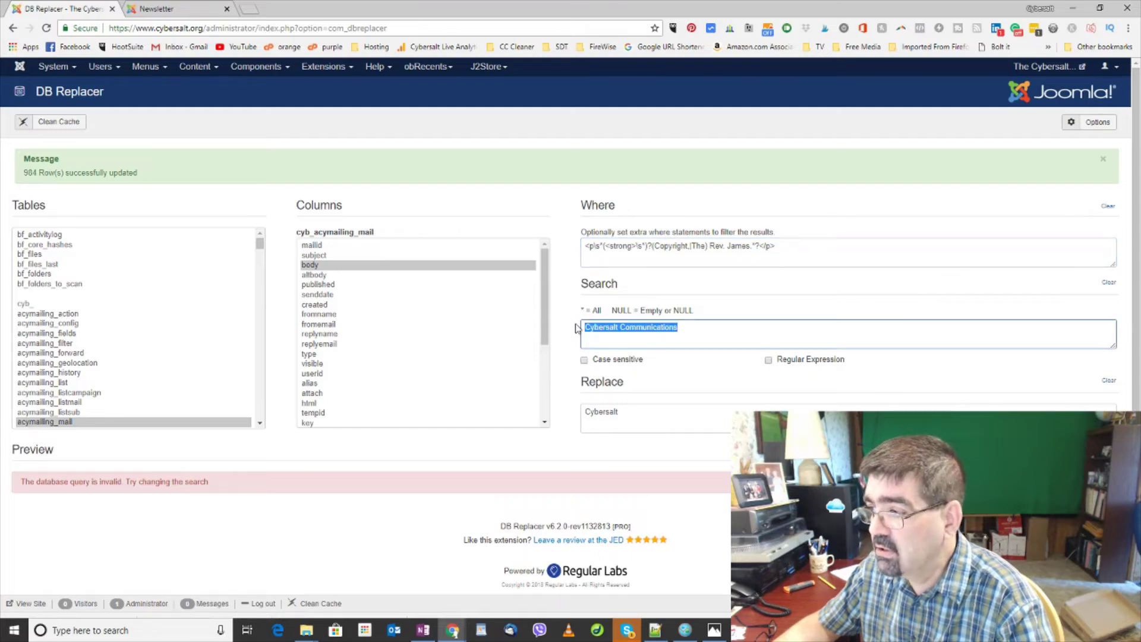
pyautogui.moveTo(783, 246); pyautogui.dragTo(545, 249)
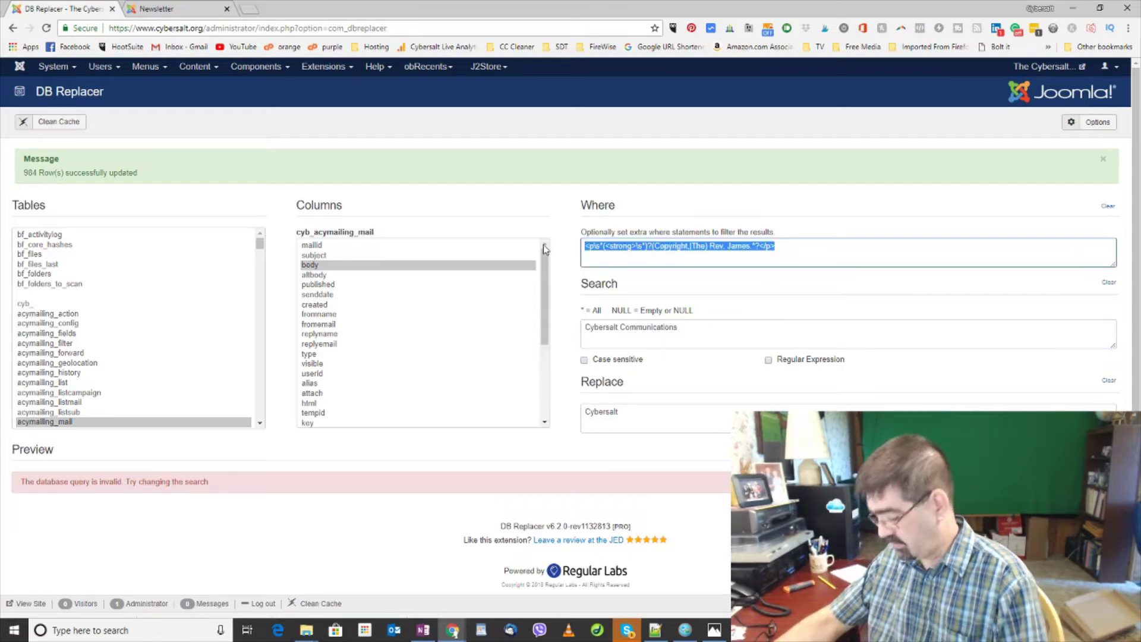
pyautogui.press('BackSpace')
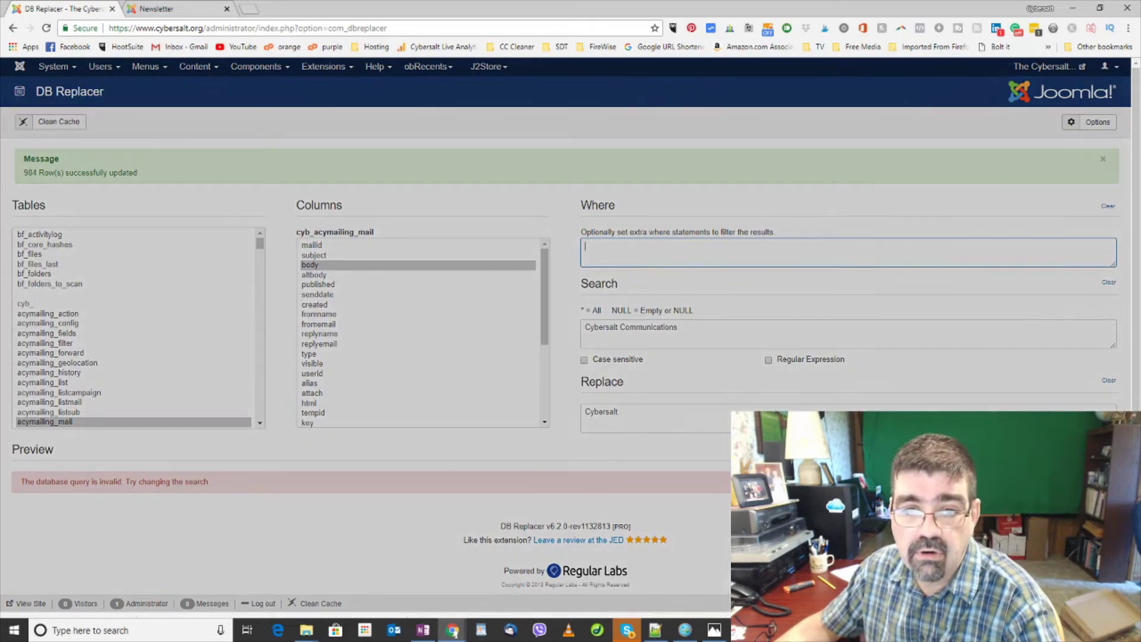
# Replace the search text "Cybersalt Communications" with the regular expression from Notepad++ and remove the ">" after its opening "<p"
pyautogui.hotkey('alt', 'Tab')
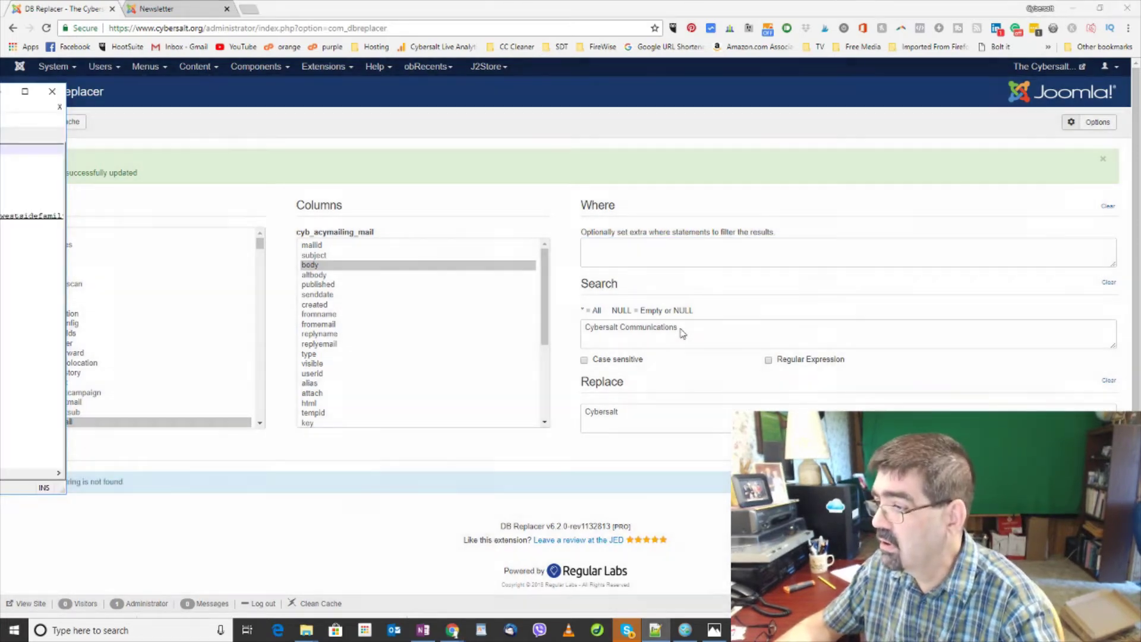
pyautogui.click(684, 331)
pyautogui.moveTo(697, 327); pyautogui.dragTo(576, 334)
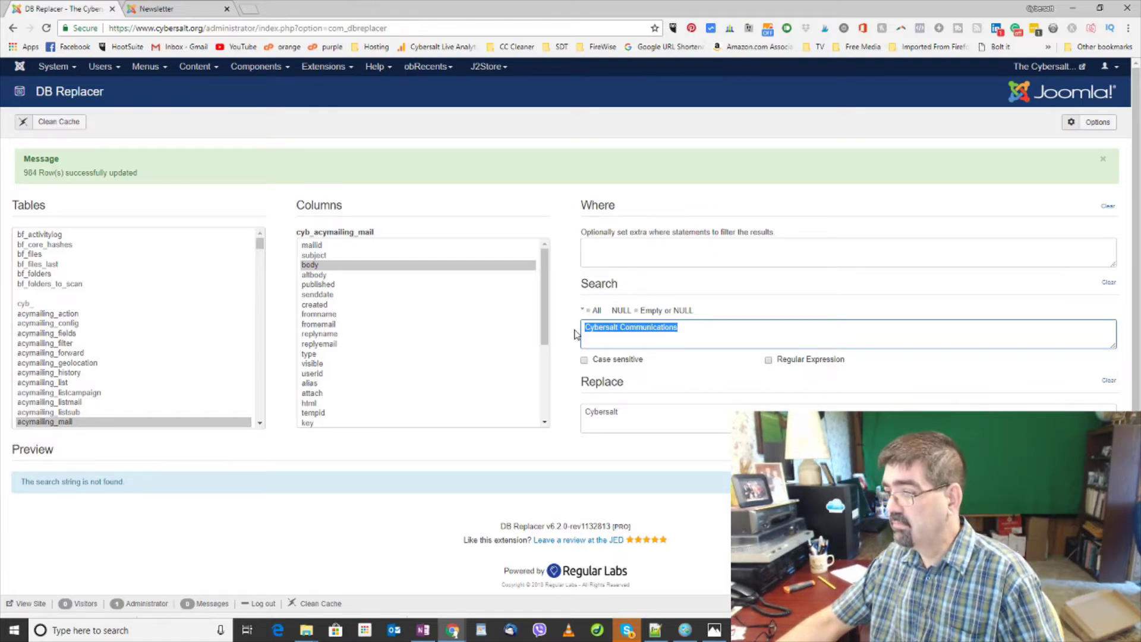
pyautogui.write('<p>\\s*(<strong>\\s*)?(Copyright|The) Rev. James.*?</p>')
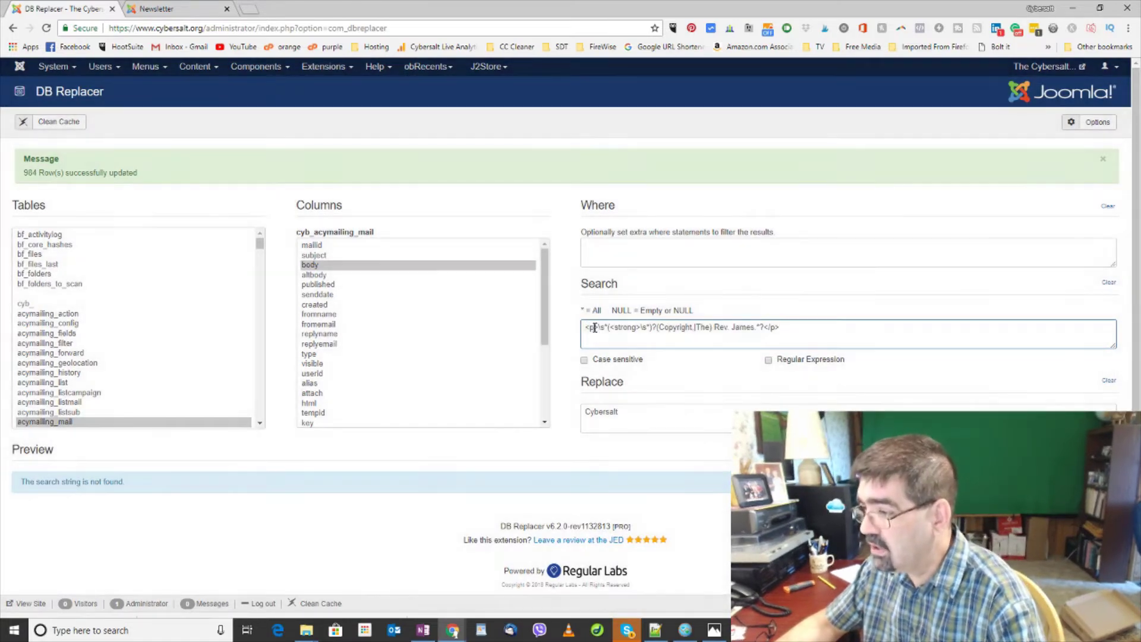
pyautogui.click(594, 327)
pyautogui.press('BackSpace')
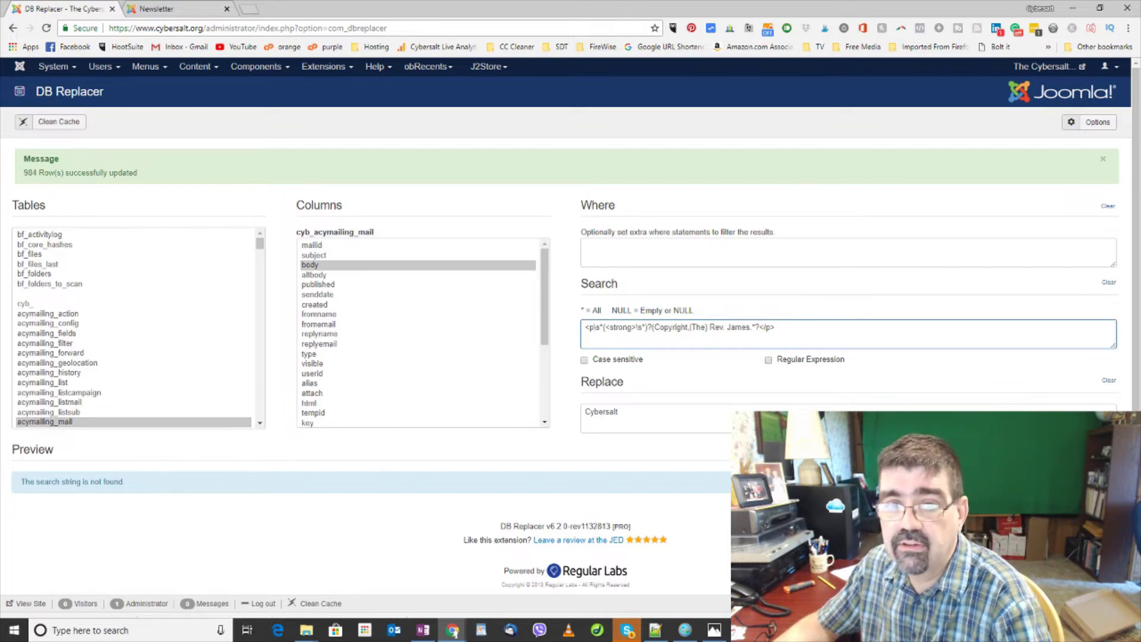
# Consult the church paragraph in Notepad++ and replace the reverend's title and name in the search pattern with the pastor's, followed by "Pastors"
pyautogui.hotkey('alt', 'Tab')
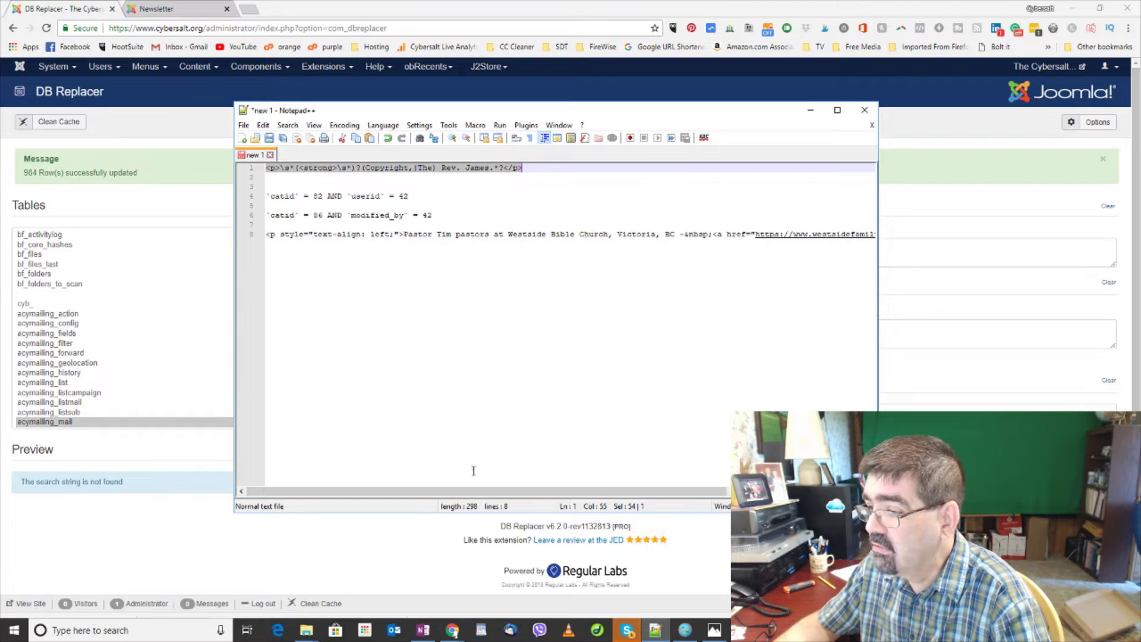
pyautogui.moveTo(463, 491); pyautogui.dragTo(502, 490)
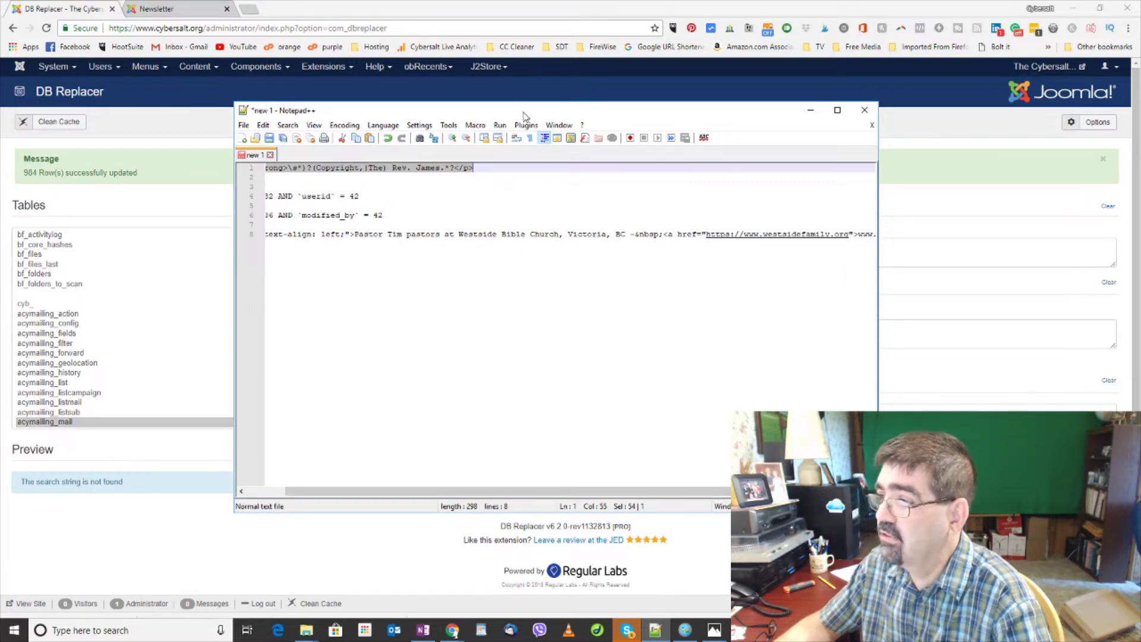
pyautogui.moveTo(525, 115); pyautogui.dragTo(0, 154)
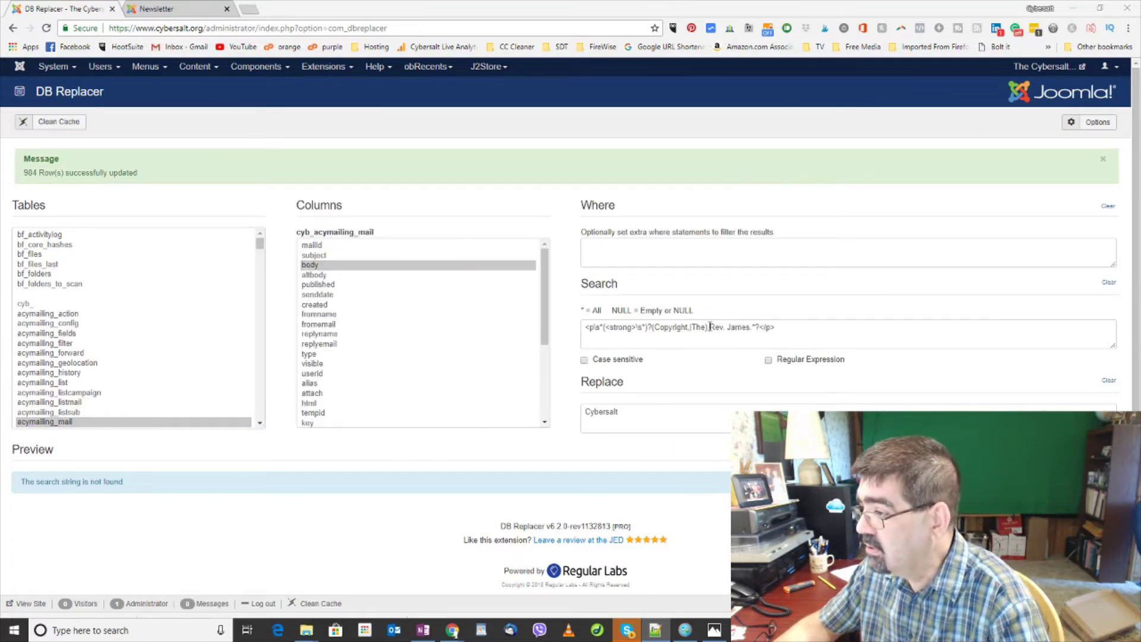
pyautogui.moveTo(709, 327); pyautogui.dragTo(745, 329)
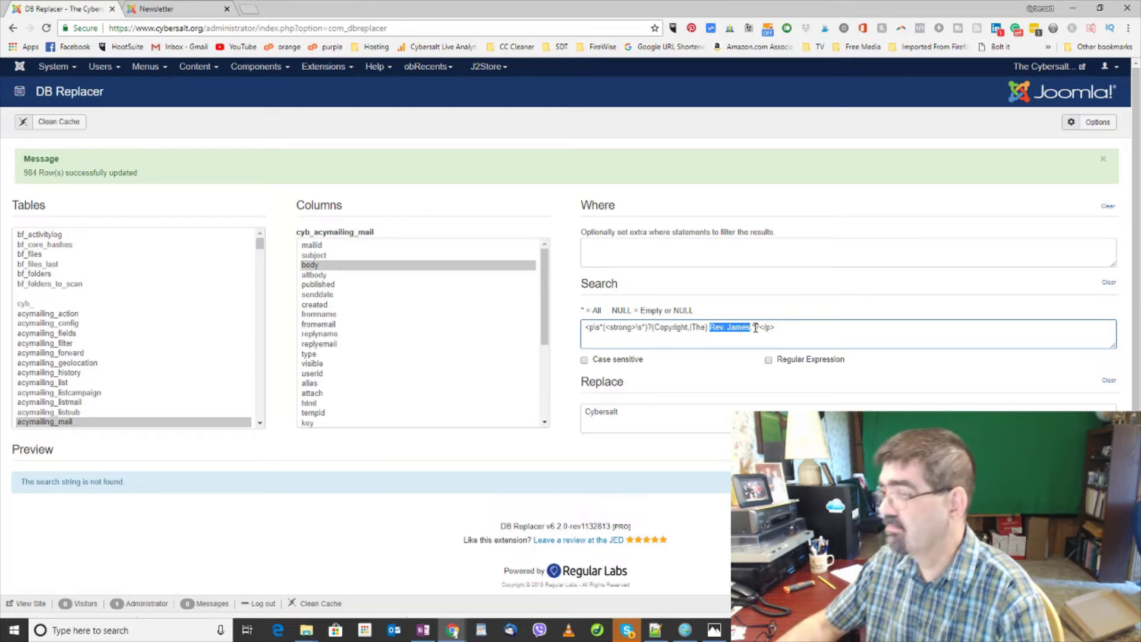
pyautogui.write('Pastor tim Pa')
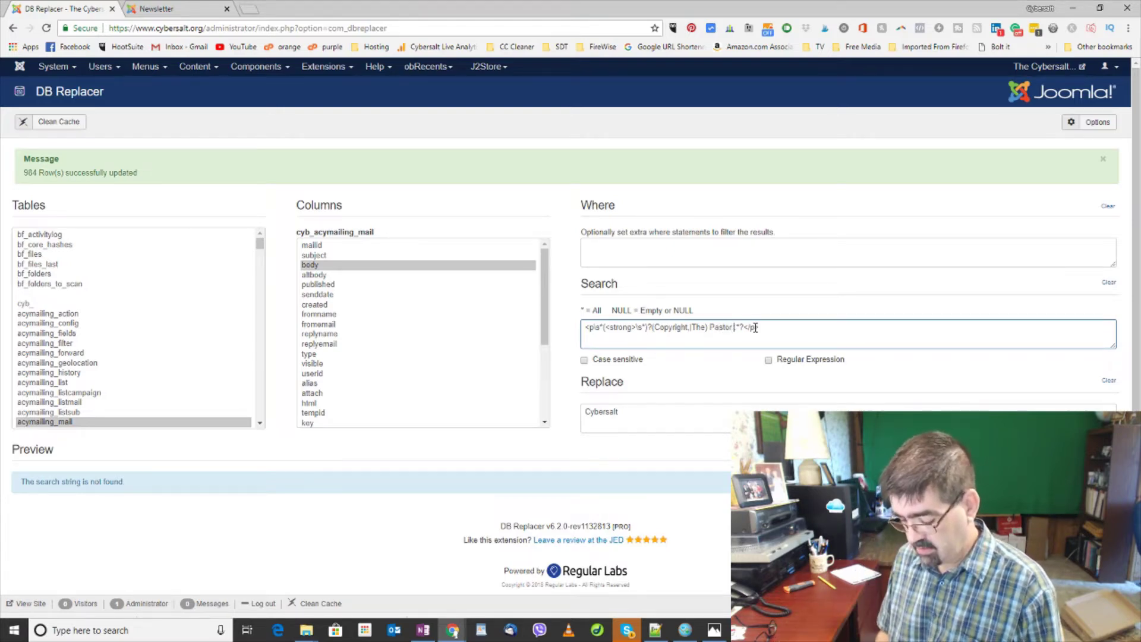
pyautogui.write('stors')
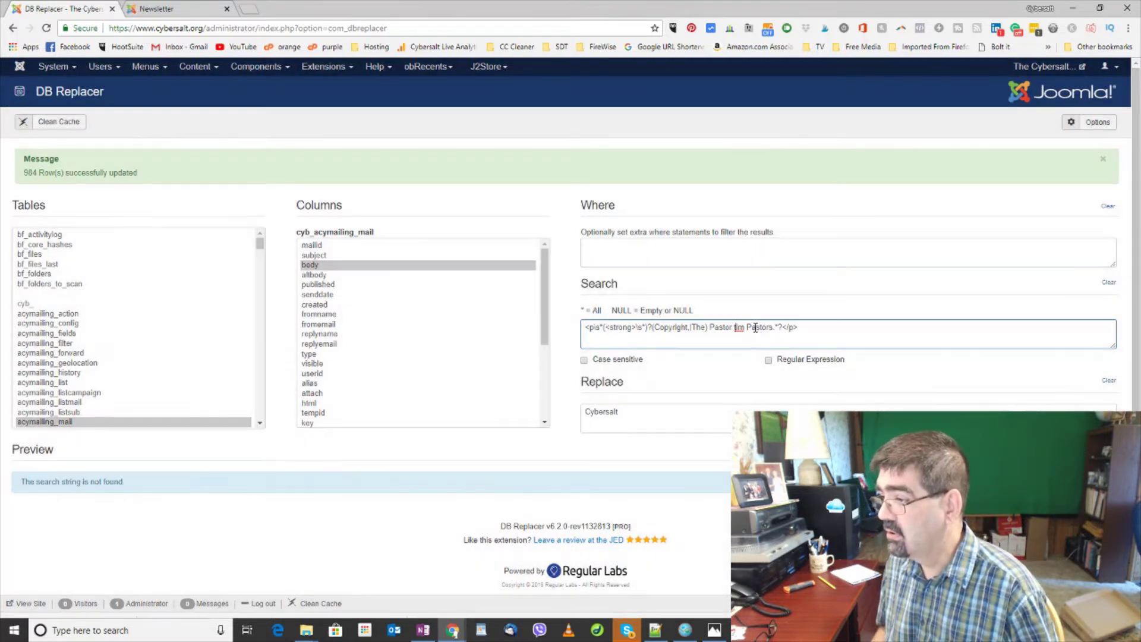
pyautogui.press('BackSpace')
pyautogui.write('T')
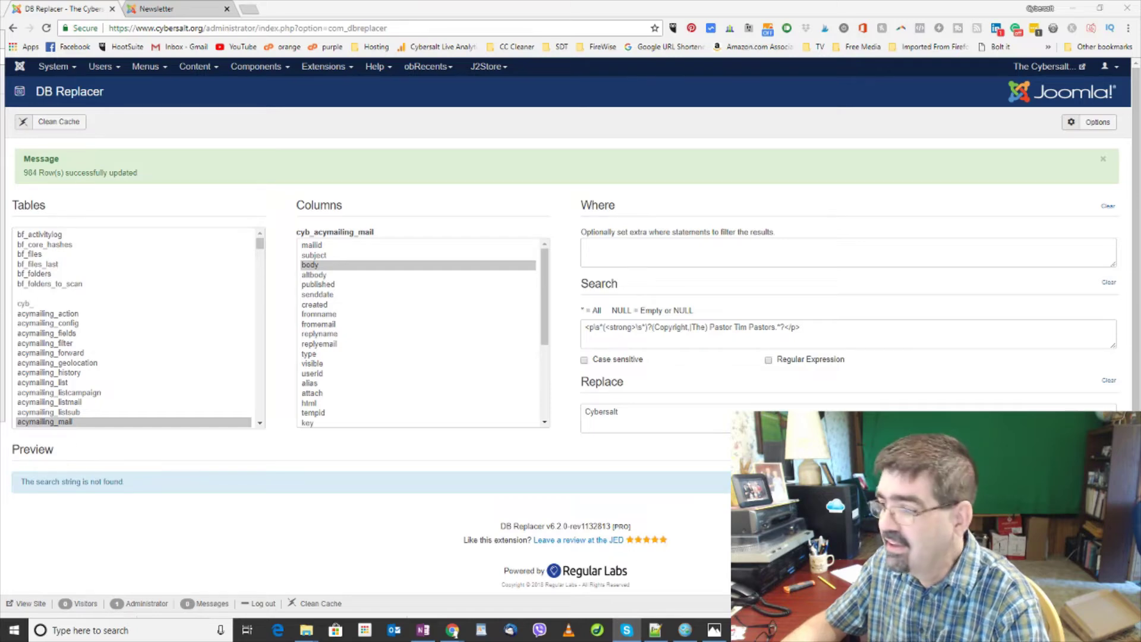
pyautogui.moveTo(817, 326); pyautogui.dragTo(790, 327)
pyautogui.hotkey('ctrl', 'a')
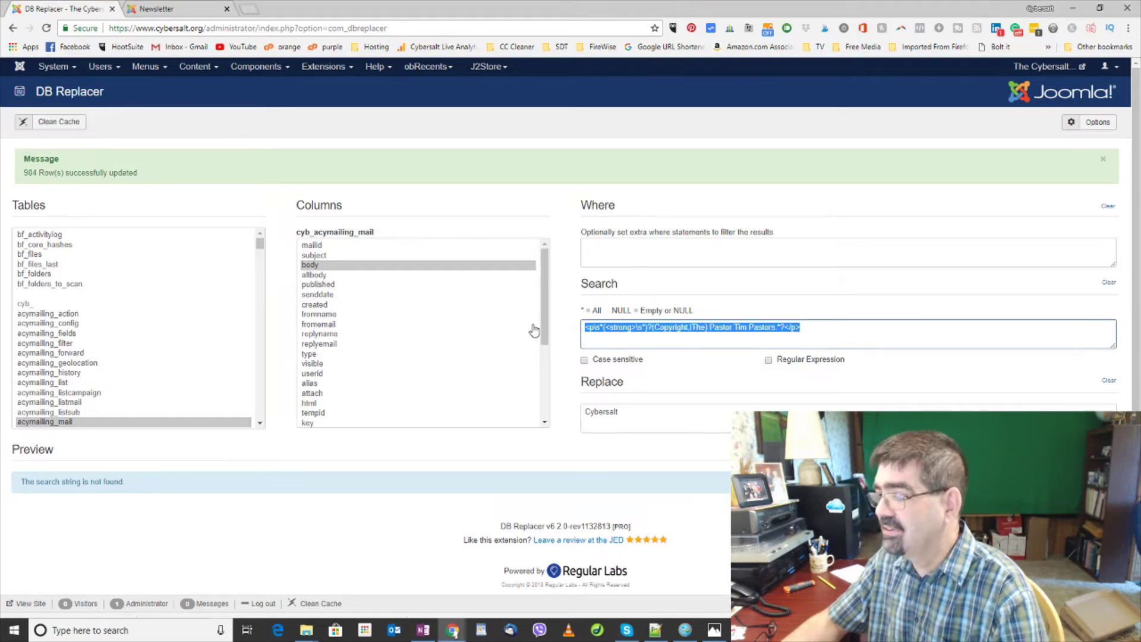
pyautogui.write('<p[^>]*>\\s*Pastor Tim Pastors')
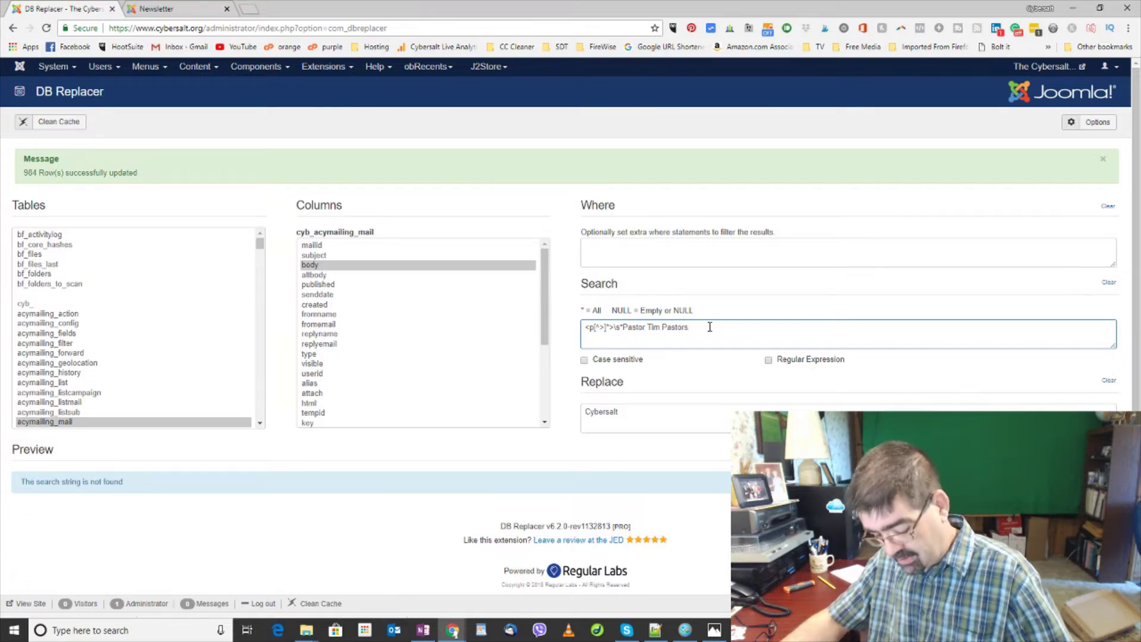
pyautogui.hotkey('ctrl', 'z')
# Replace the search pattern ahead of "</p>" with "<p[^>]*>\s*" followed by the pastor's title and name and "Pastors"
pyautogui.click(780, 327)
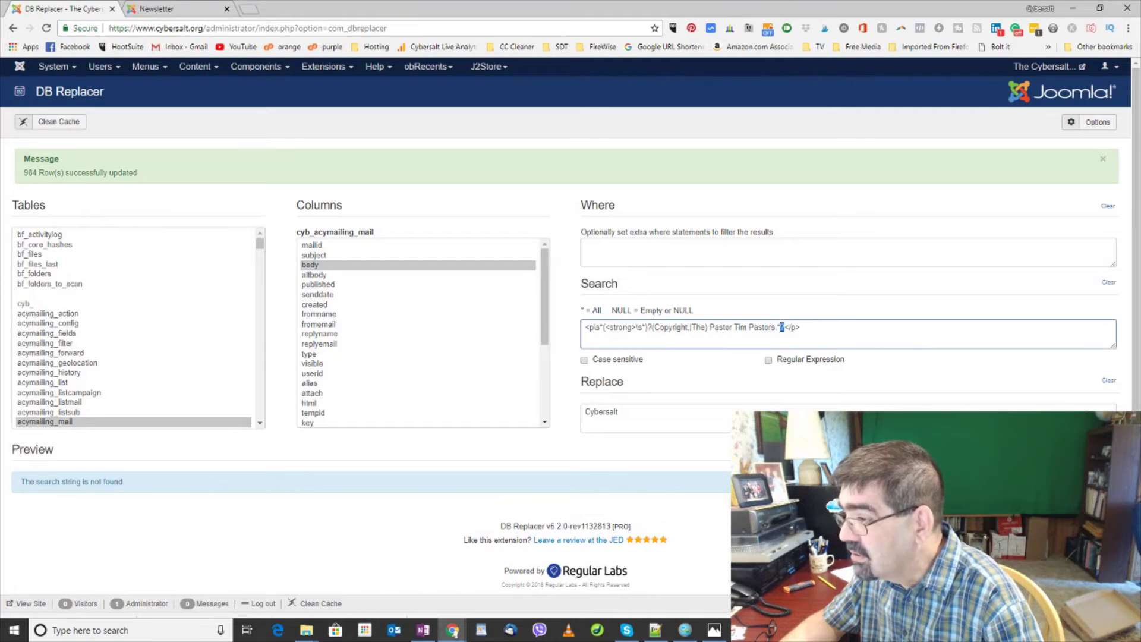
pyautogui.moveTo(782, 327); pyautogui.dragTo(758, 327)
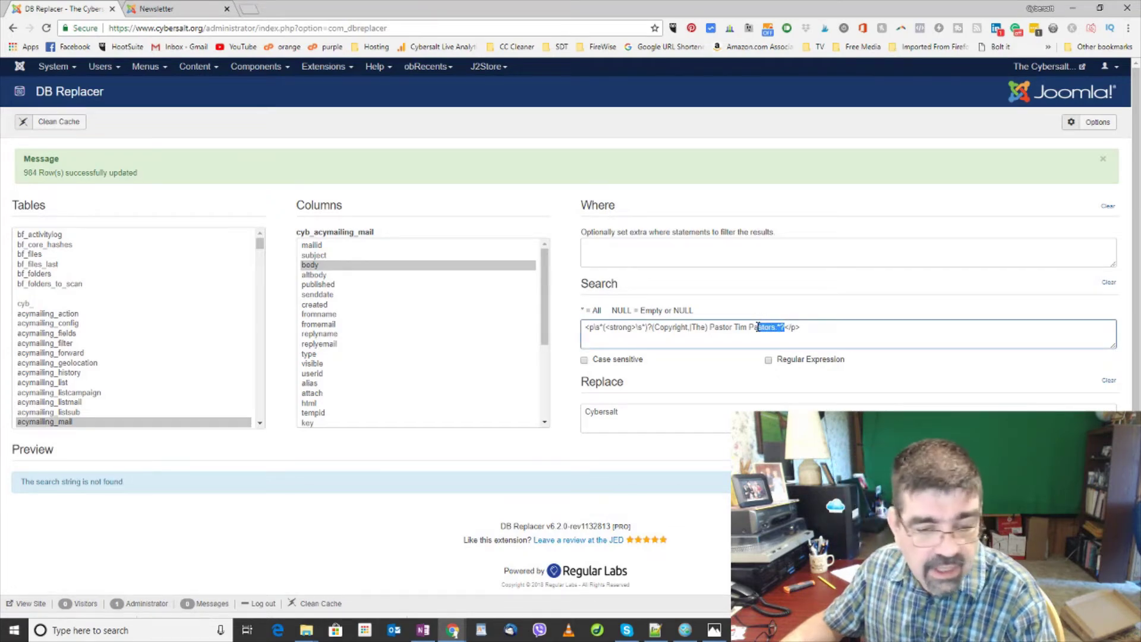
pyautogui.moveTo(757, 327); pyautogui.dragTo(573, 329)
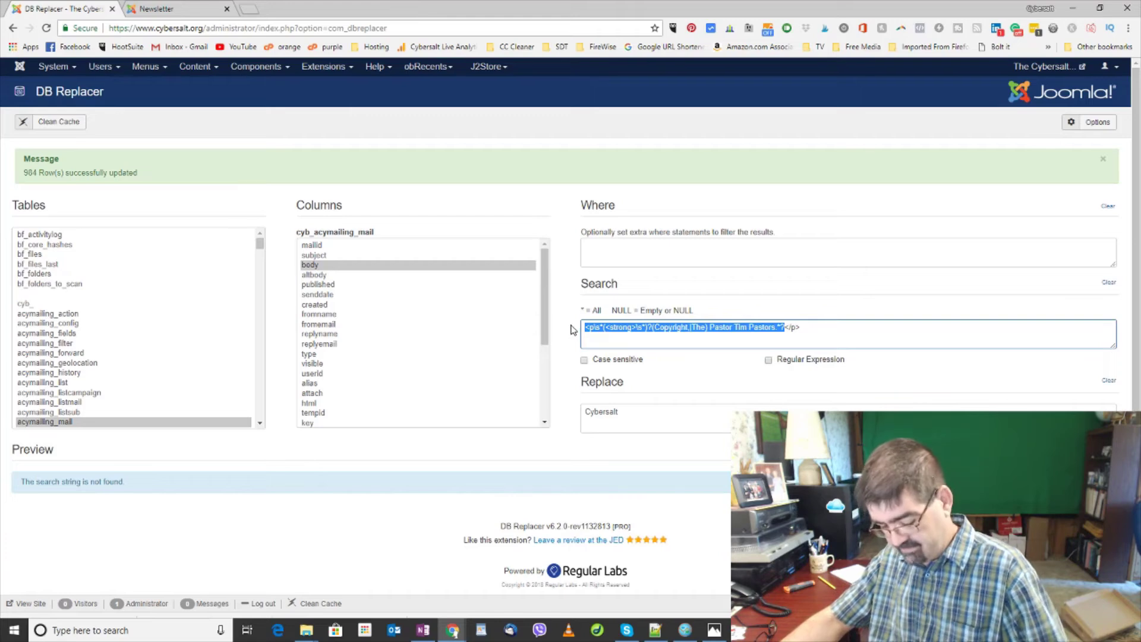
pyautogui.write('<p[^>]*>\\s*Pastor Tim Pastors')
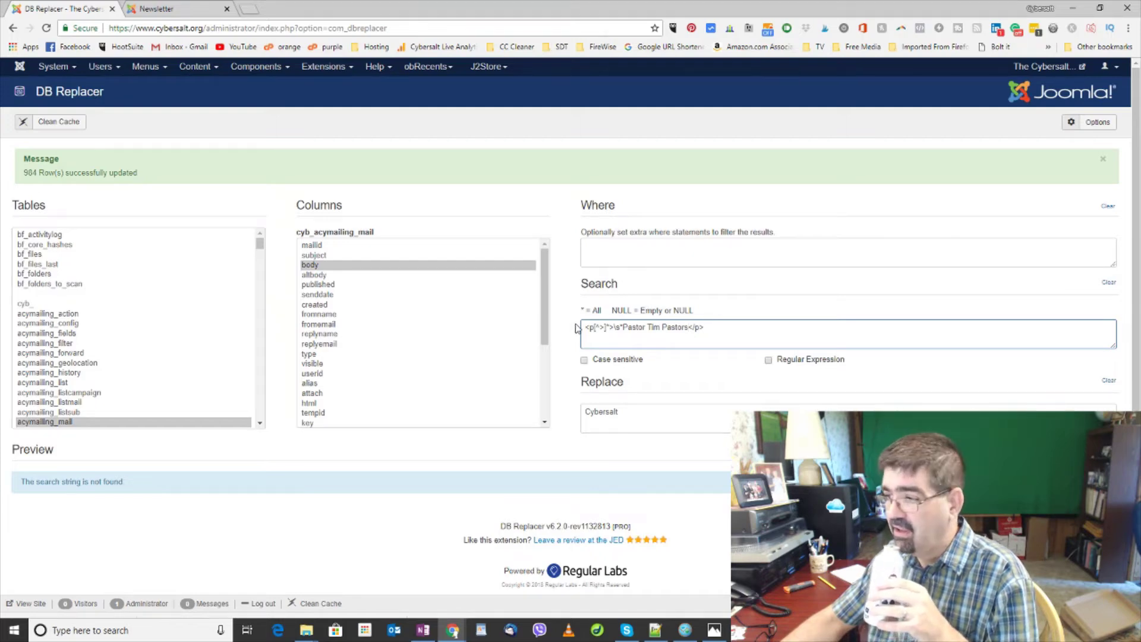
# Enable regular expression matching for the search and remove the closing "</p>" from the pattern
pyautogui.click(768, 360)
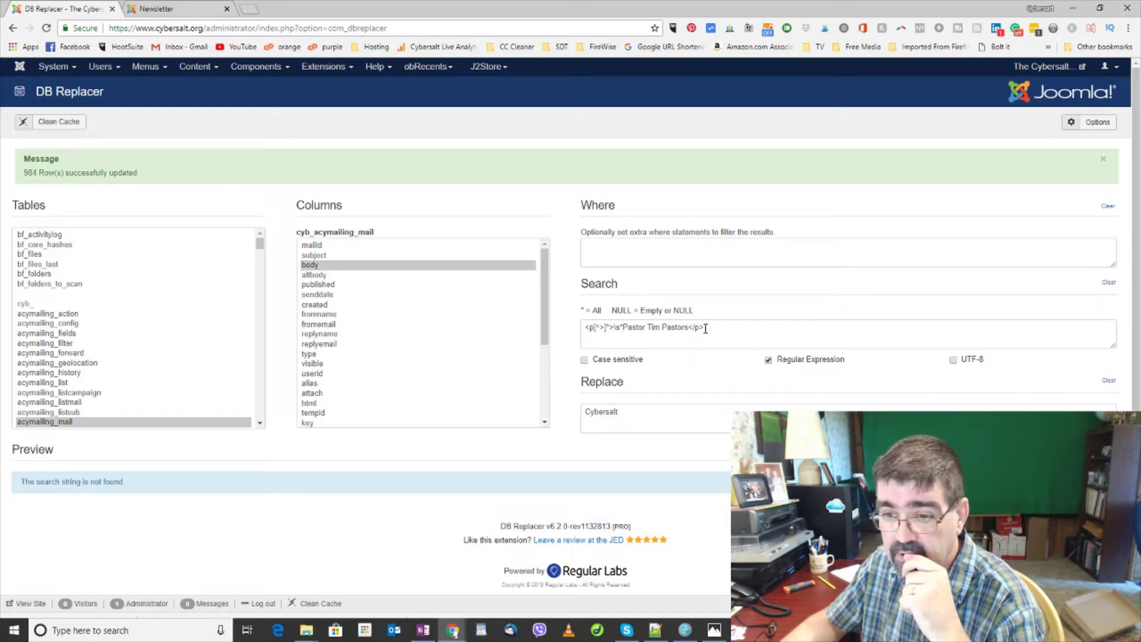
pyautogui.moveTo(688, 328); pyautogui.dragTo(721, 326)
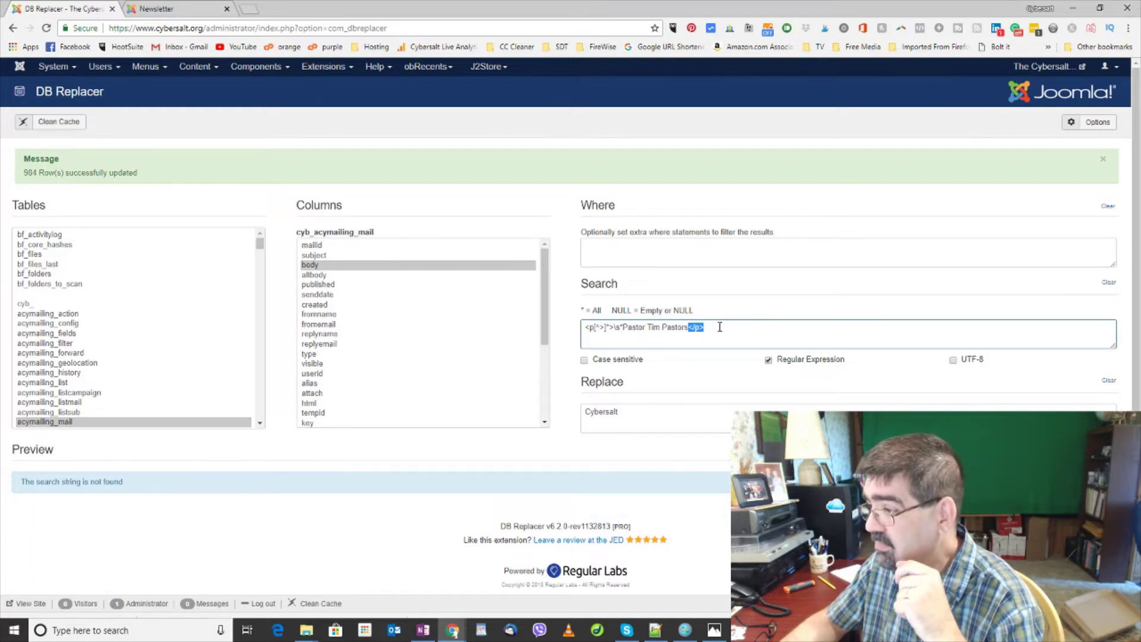
pyautogui.press('Delete')
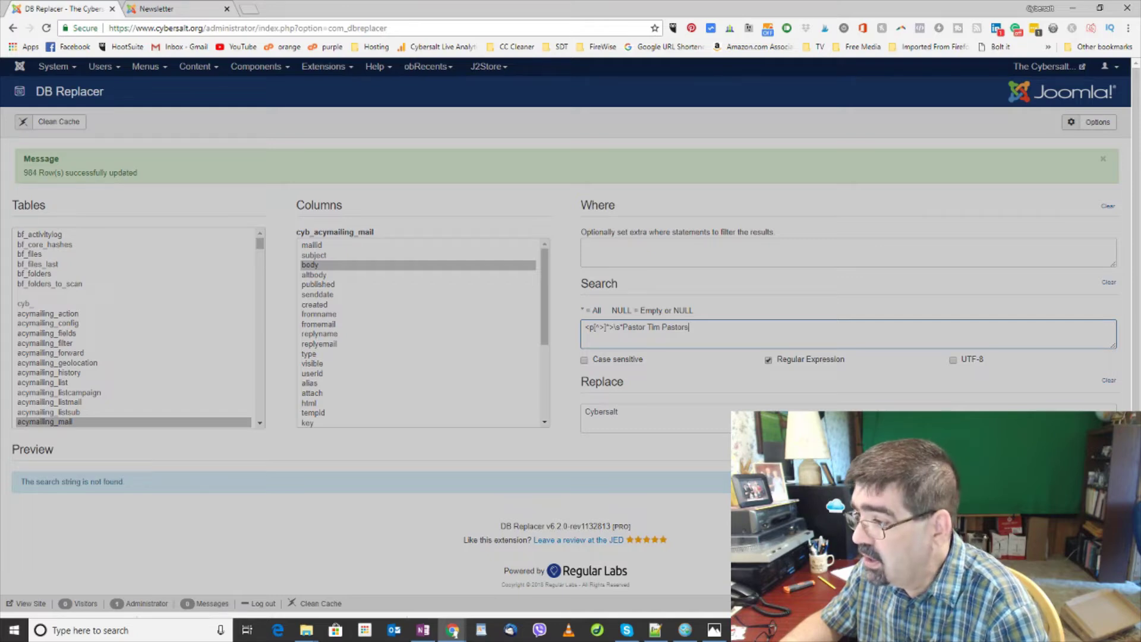
# Switch to Notepad++ and check the church paragraph on line 8 from its opening tag to its closing tag
pyautogui.hotkey('alt', 'Tab')
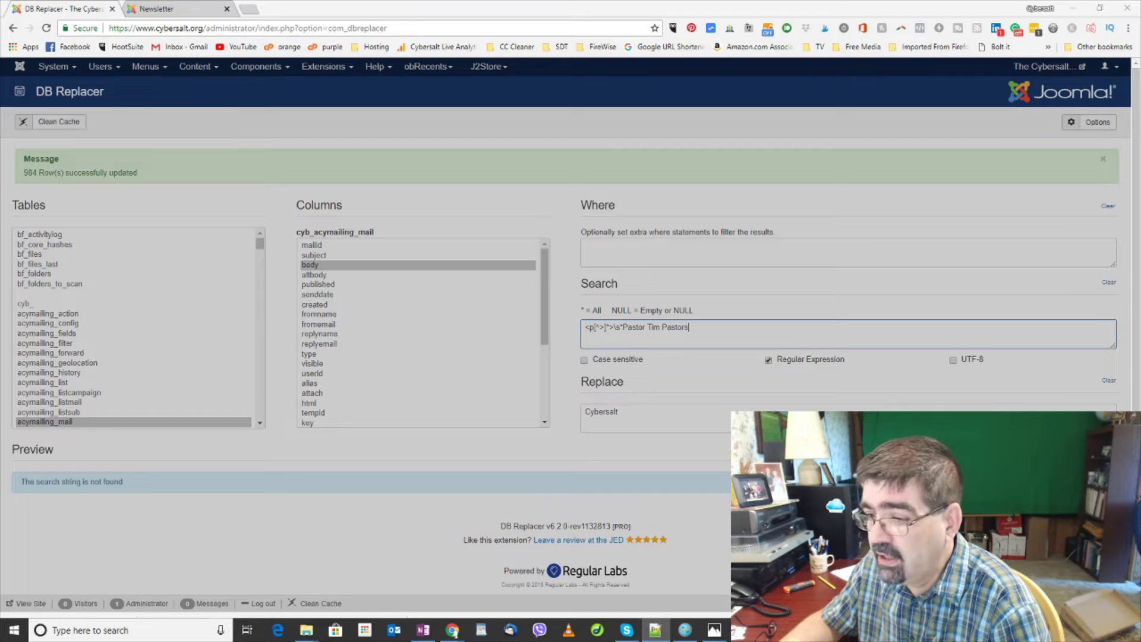
pyautogui.moveTo(0, 122); pyautogui.dragTo(352, 137)
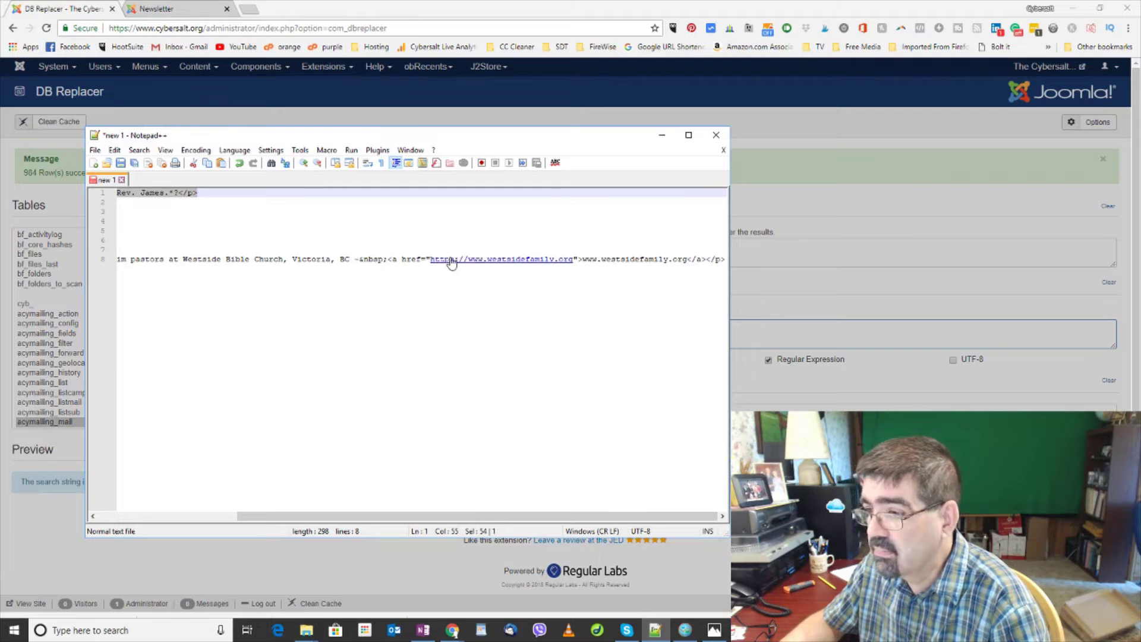
pyautogui.moveTo(434, 516); pyautogui.dragTo(236, 497)
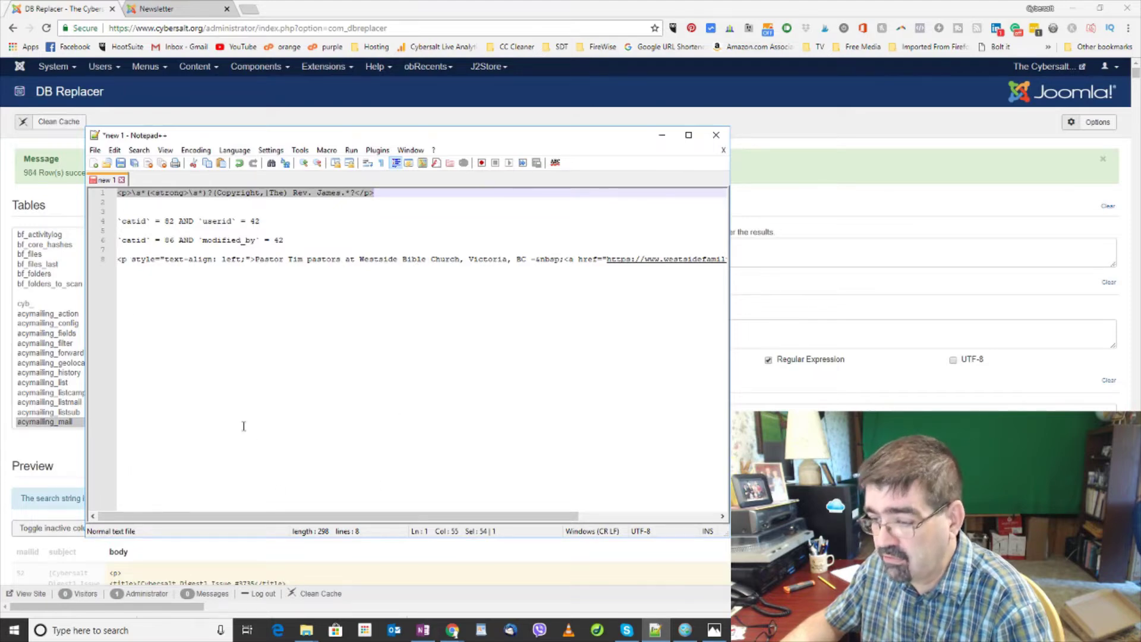
pyautogui.moveTo(293, 516); pyautogui.dragTo(502, 509)
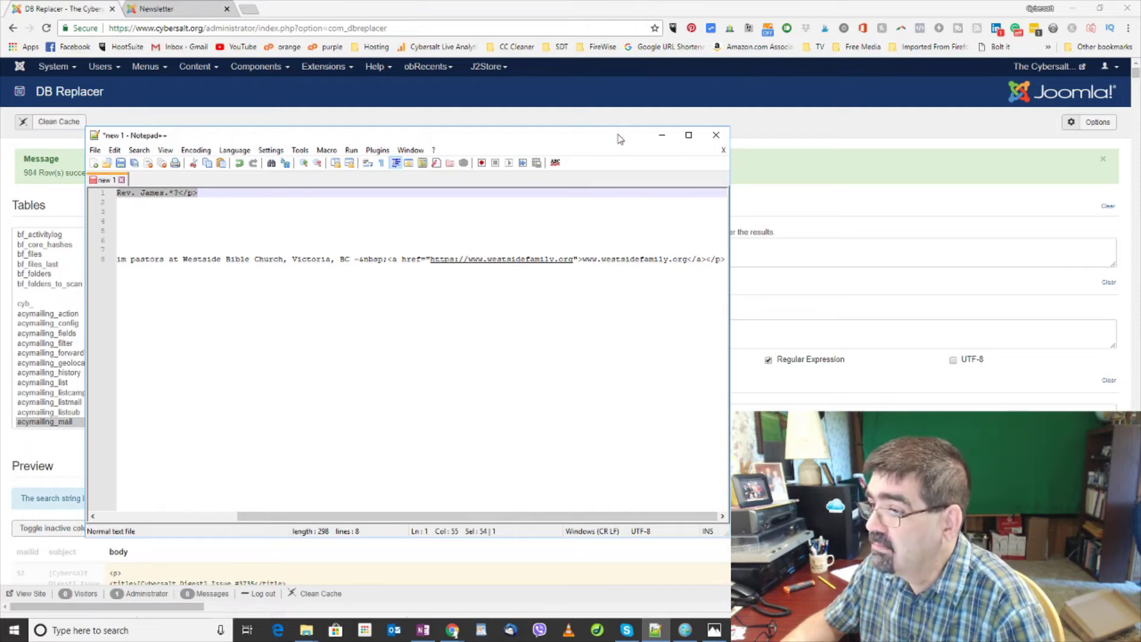
pyautogui.moveTo(618, 135); pyautogui.dragTo(0, 136)
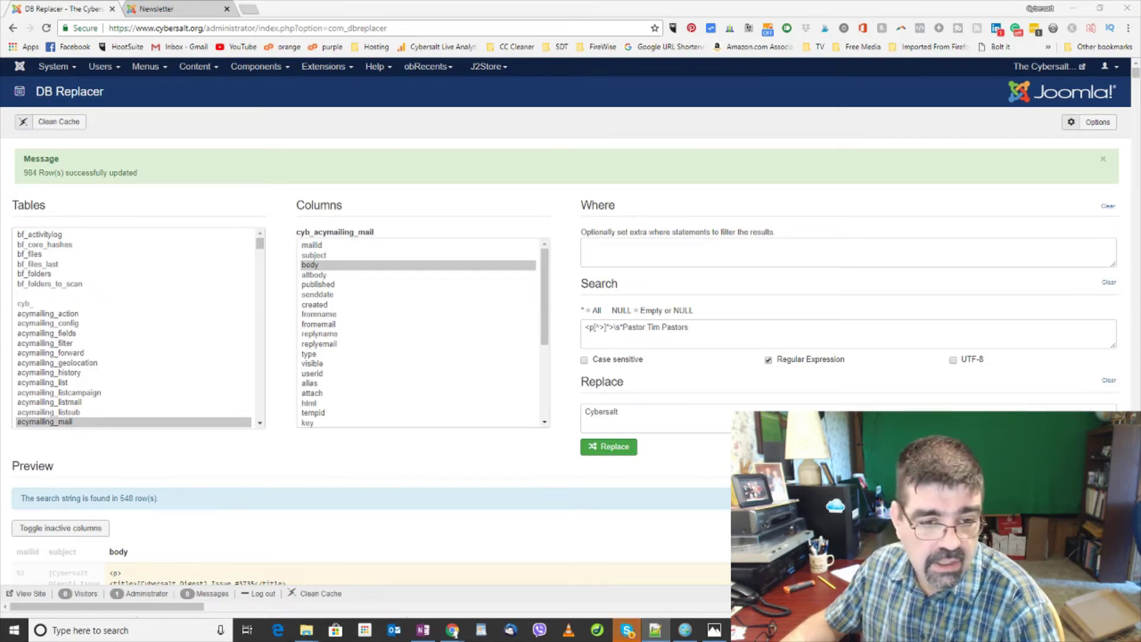
# Extend the search pattern after "Pastors" with ".*?</p>" in DB Replacer
pyautogui.click(747, 325)
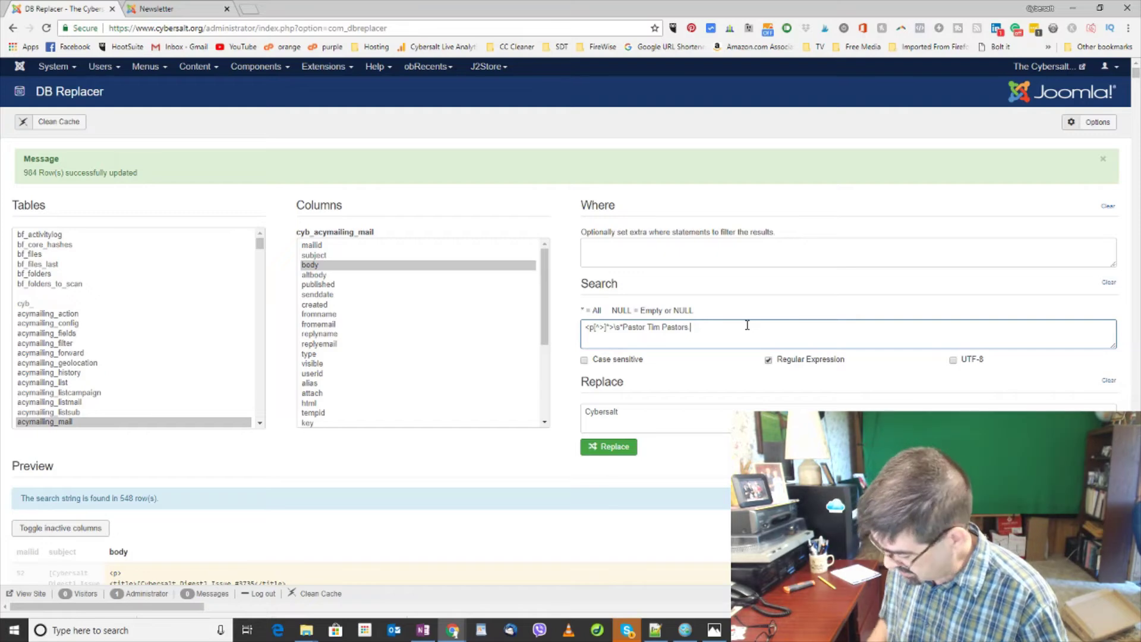
pyautogui.write('.*')
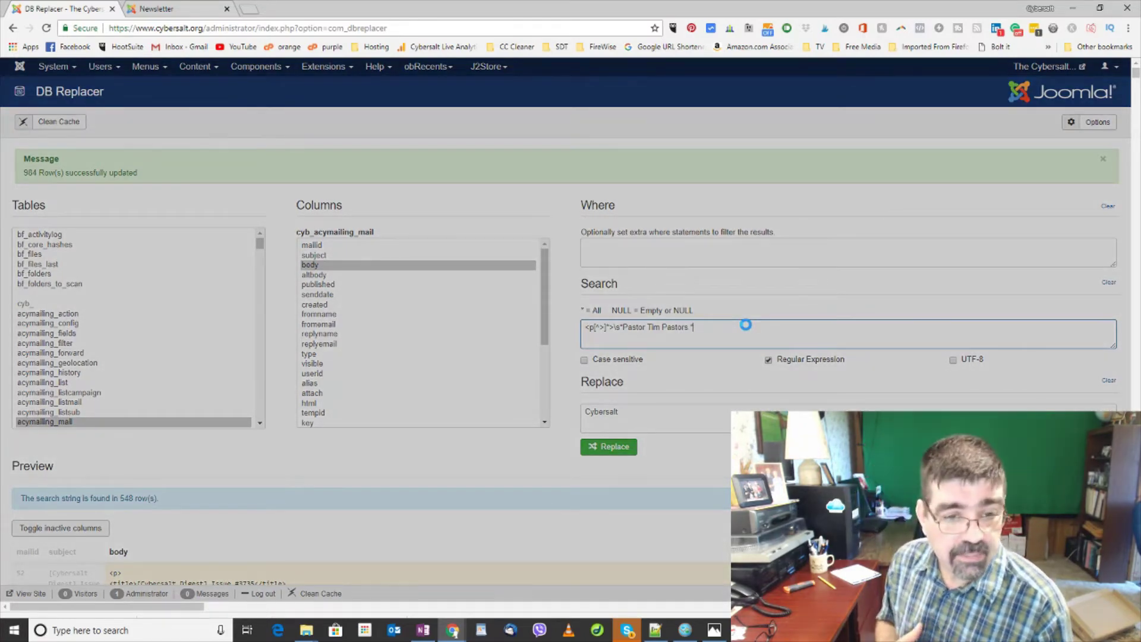
pyautogui.write('?')
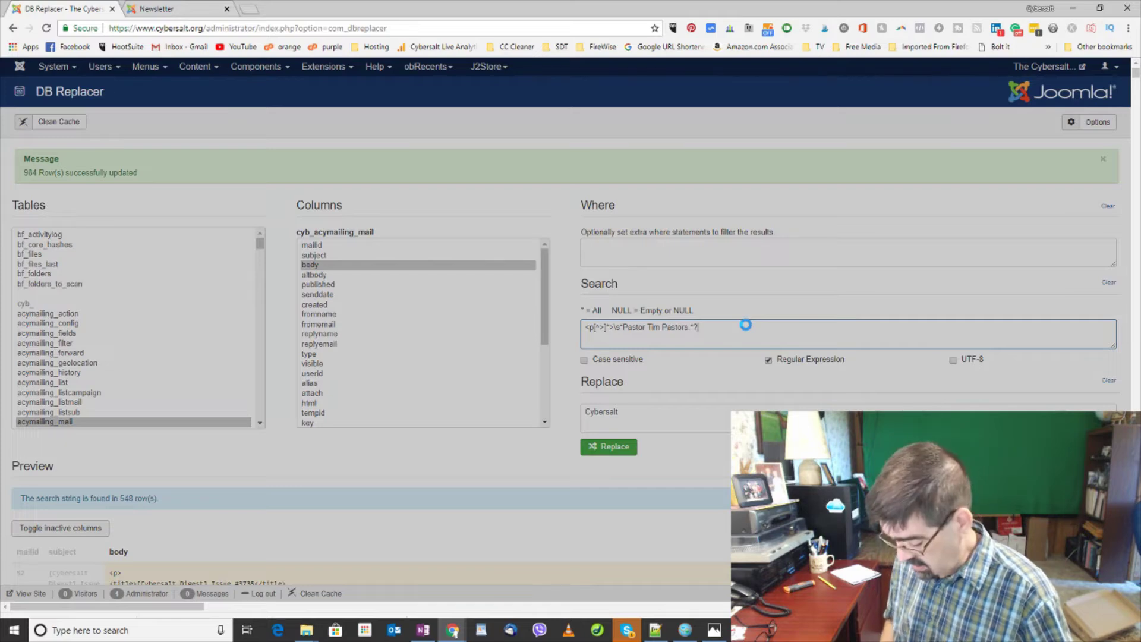
pyautogui.write('<')
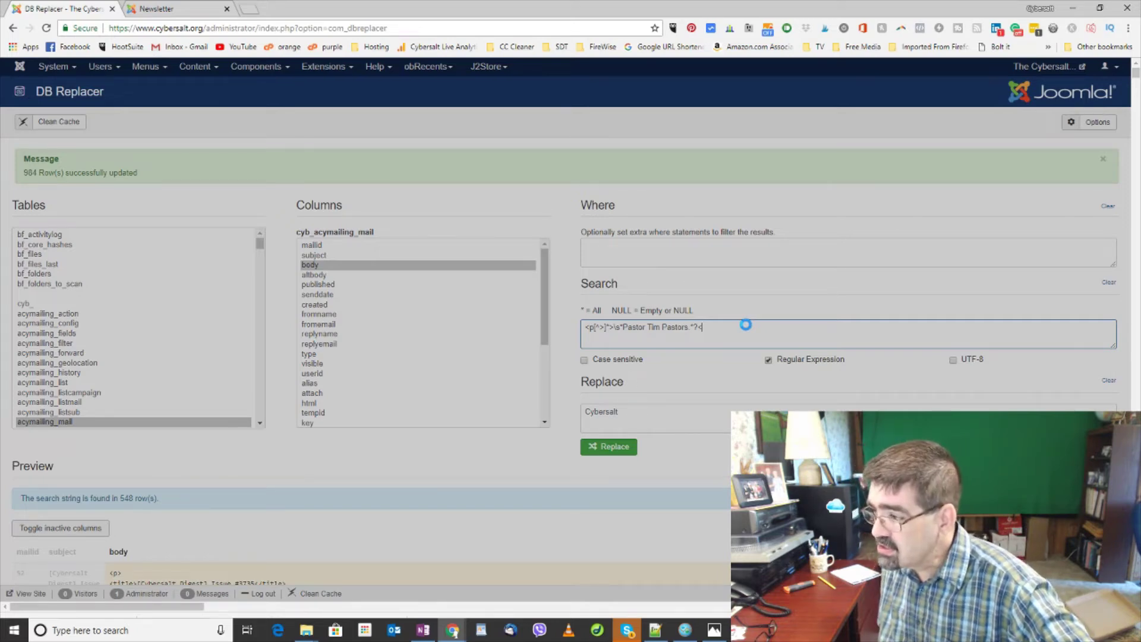
pyautogui.write('/p')
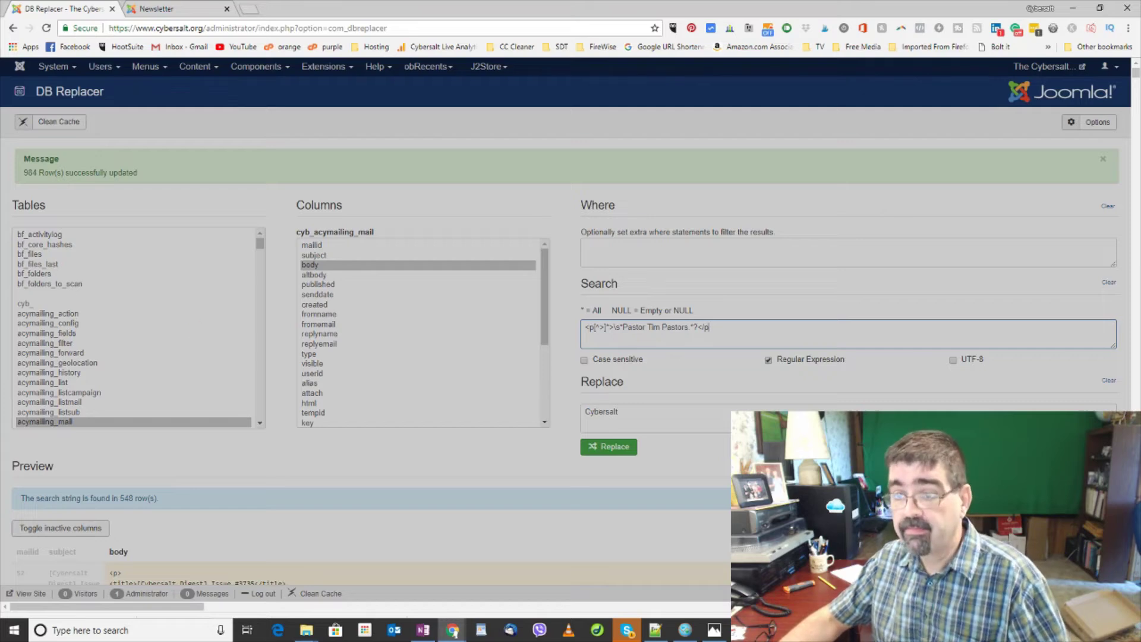
pyautogui.write('>')
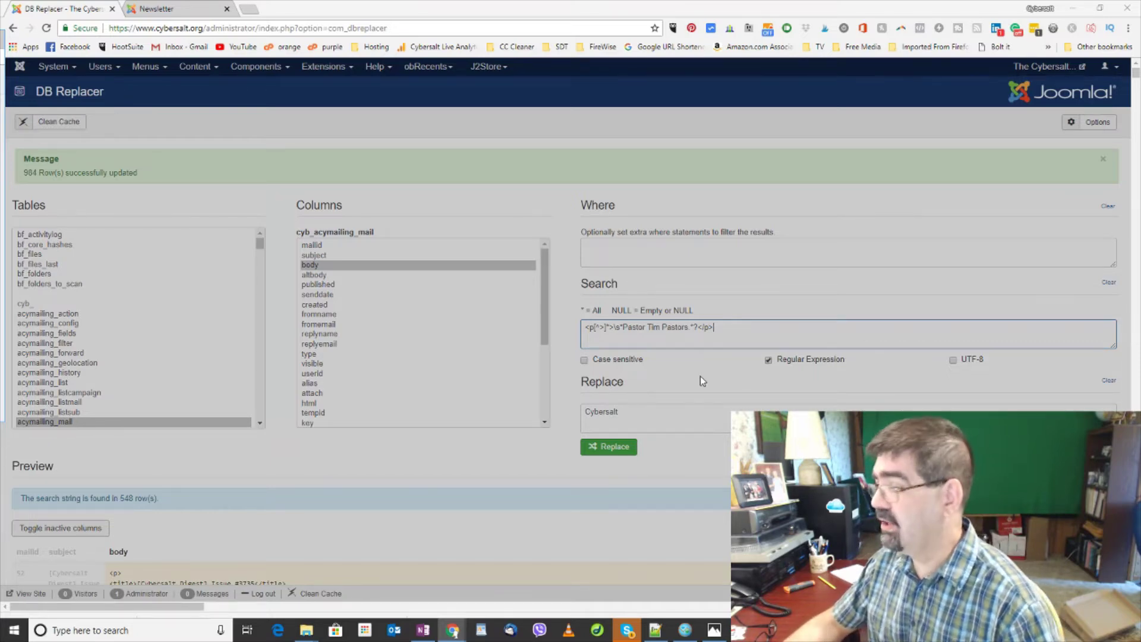
# Remove the replacement text "Cybersalt" and leave the Replace field empty
pyautogui.scroll(-3, 700, 377)
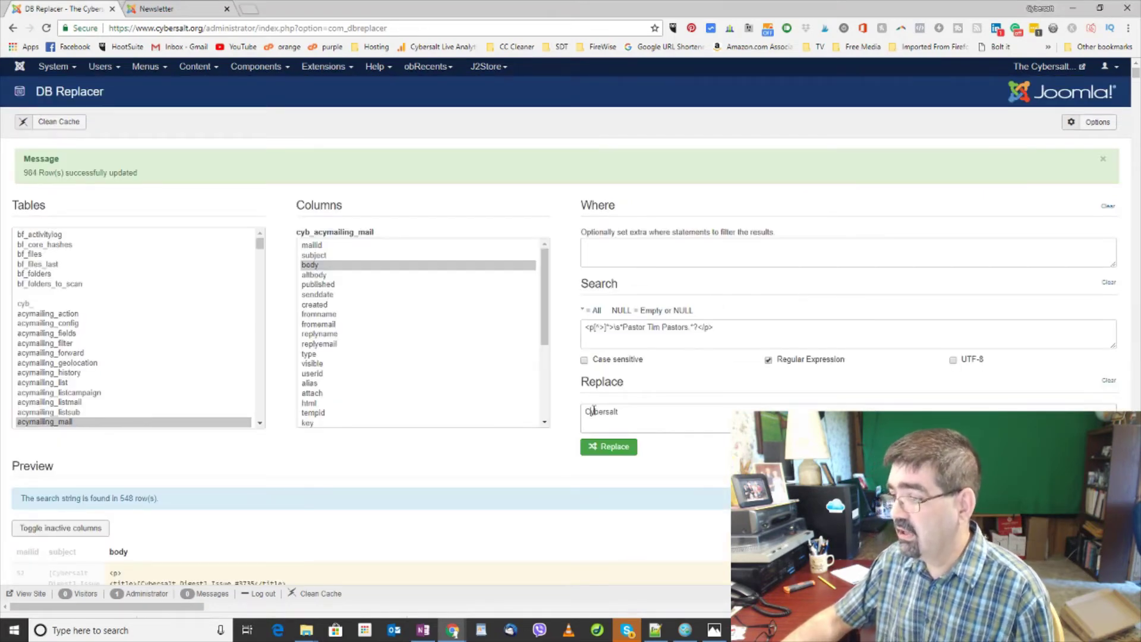
pyautogui.doubleClick(593, 410)
pyautogui.doubleClick(593, 410)
pyautogui.click(593, 410)
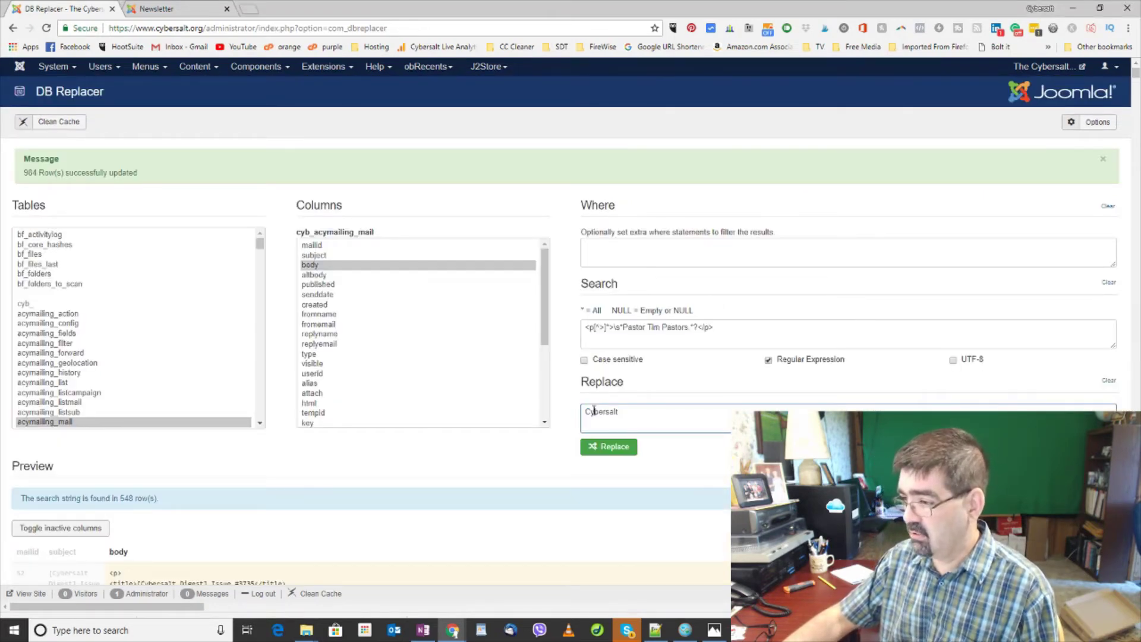
pyautogui.doubleClick(594, 410)
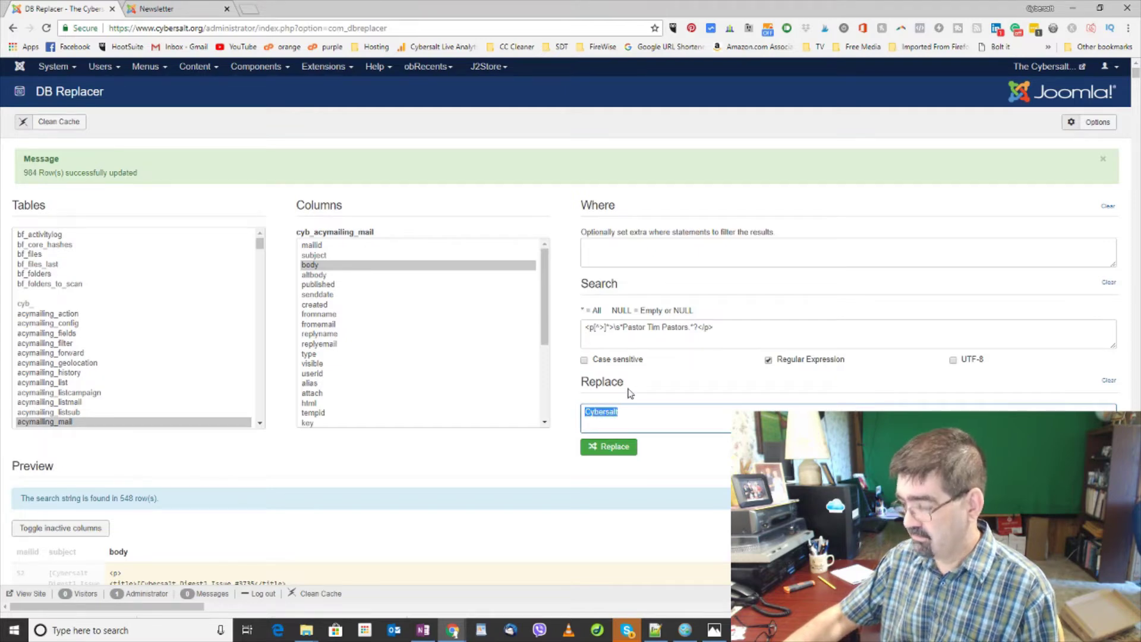
pyautogui.press('BackSpace')
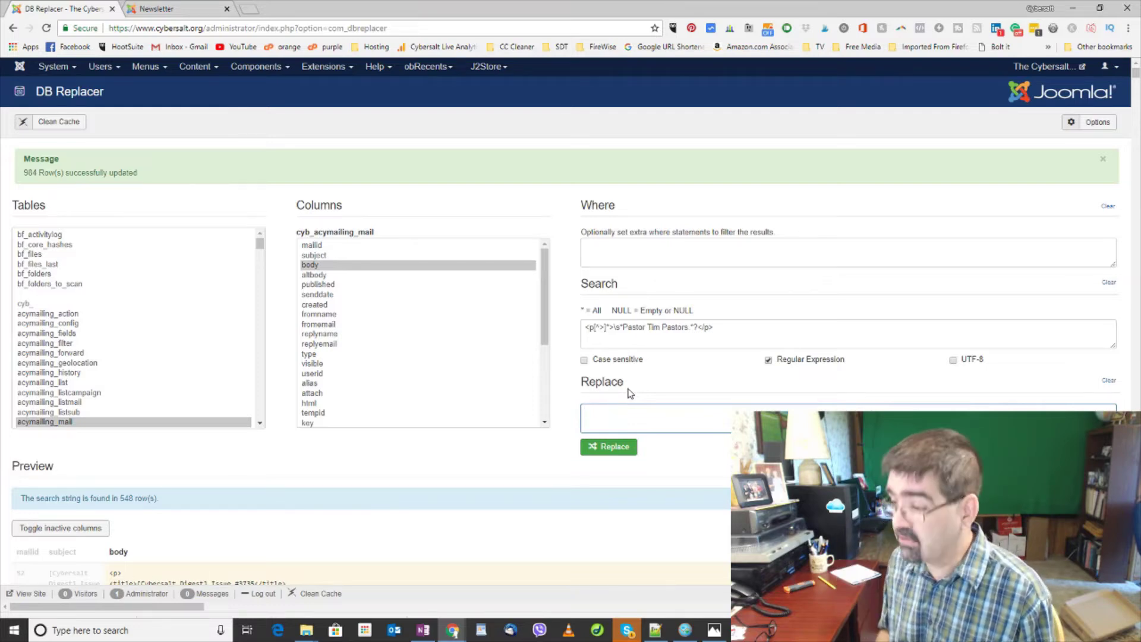
# Examine the preview of the first newsletter to check which paragraph the pattern marks for removal
pyautogui.scroll(-5, 462, 349)
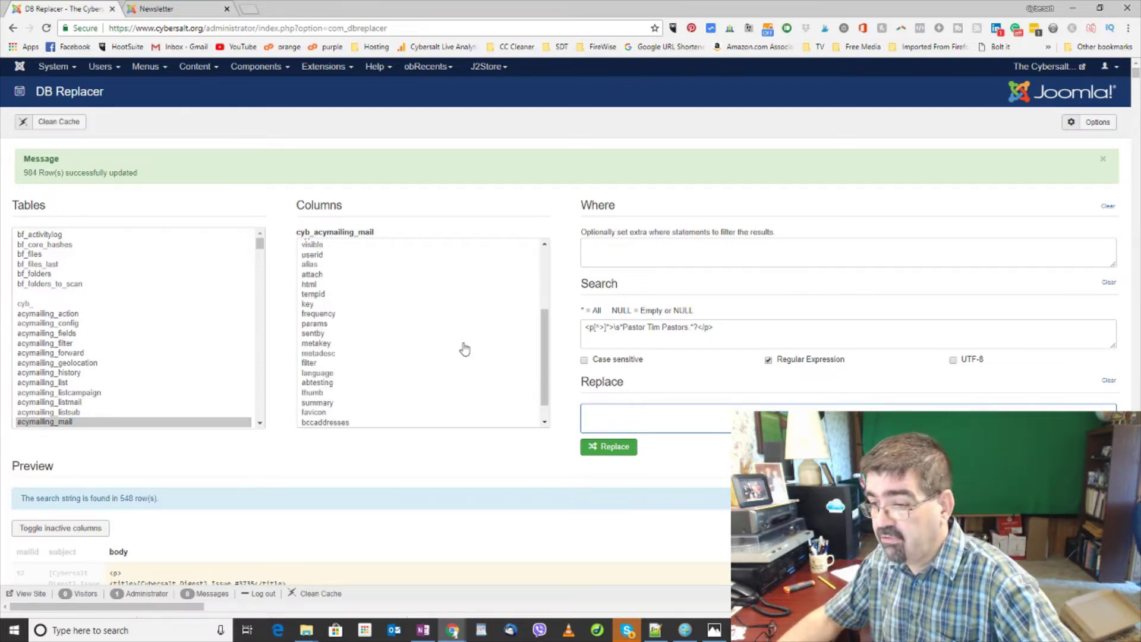
pyautogui.scroll(-15, 588, 472)
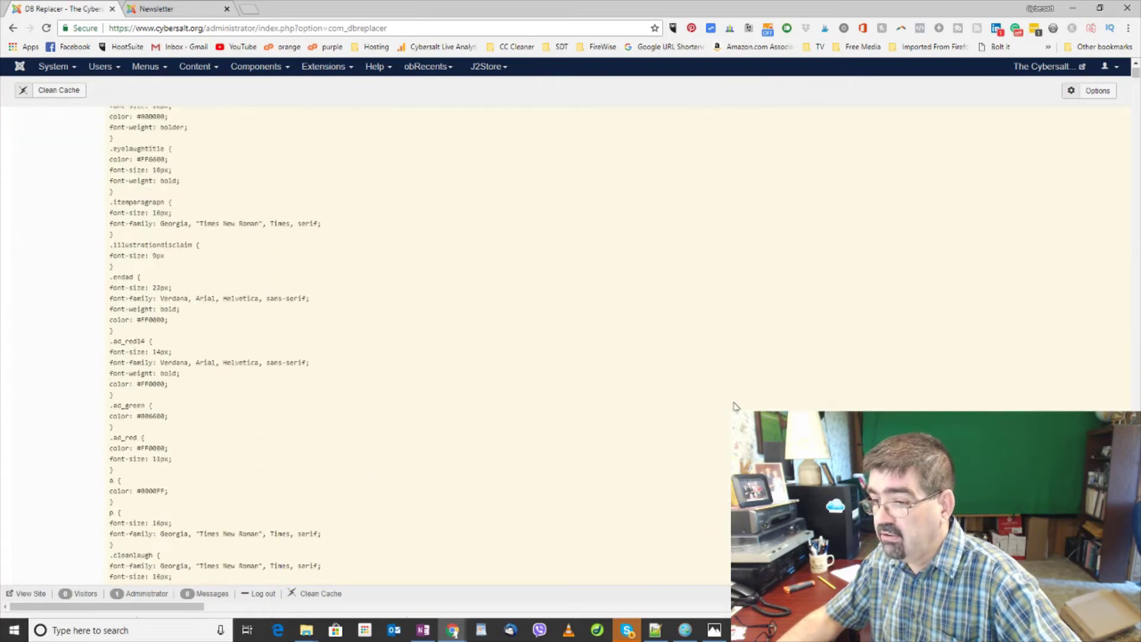
pyautogui.scroll(-15, 737, 405)
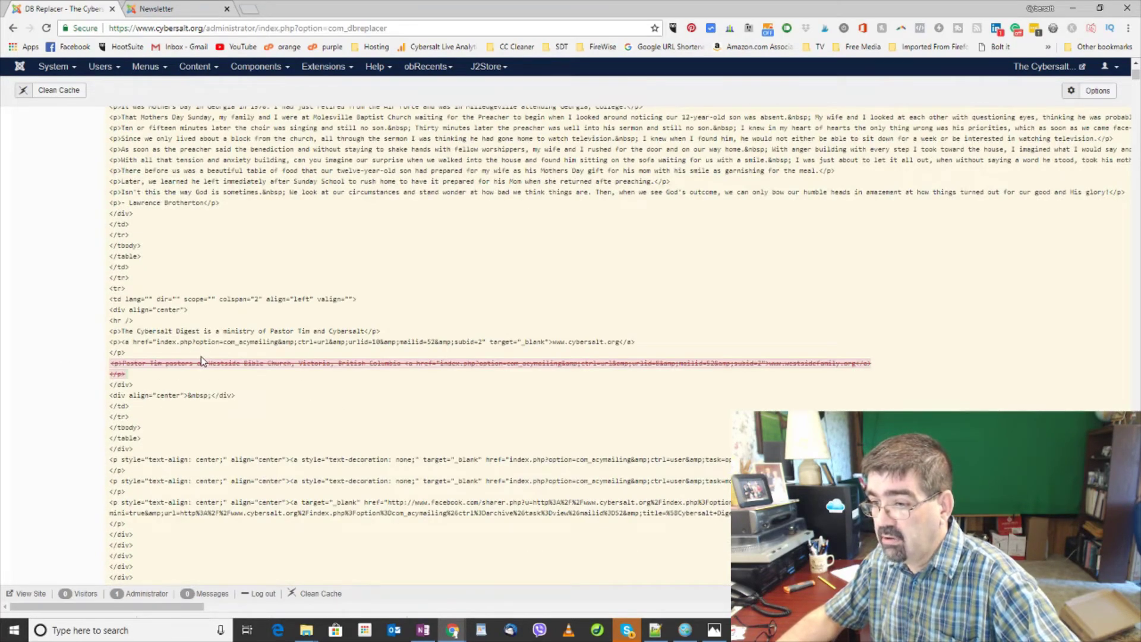
pyautogui.scroll(-5, 202, 360)
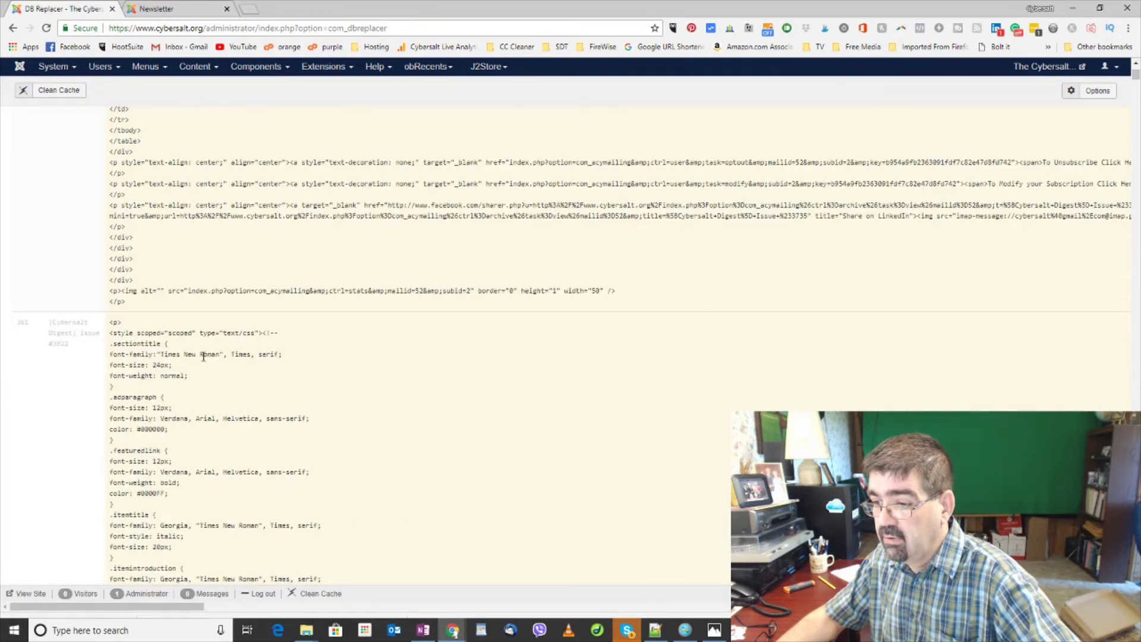
pyautogui.scroll(20, 203, 357)
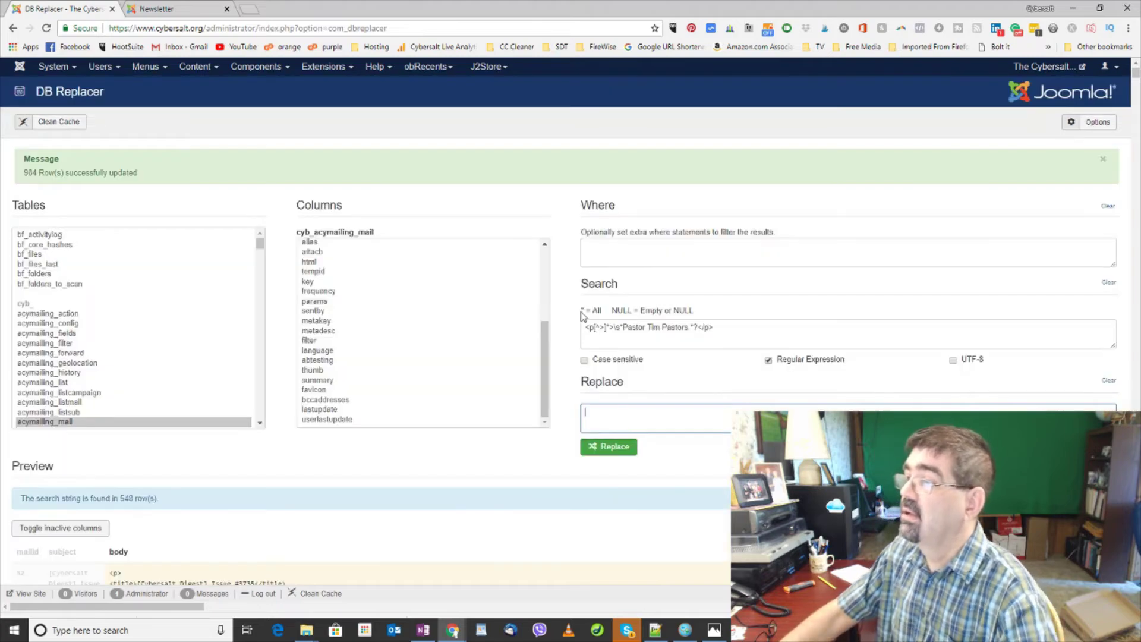
# Copy the line "<div align="center">&nbsp;</div>" below the struck-out church paragraph in the first newsletter's preview
pyautogui.scroll(-15, 547, 280)
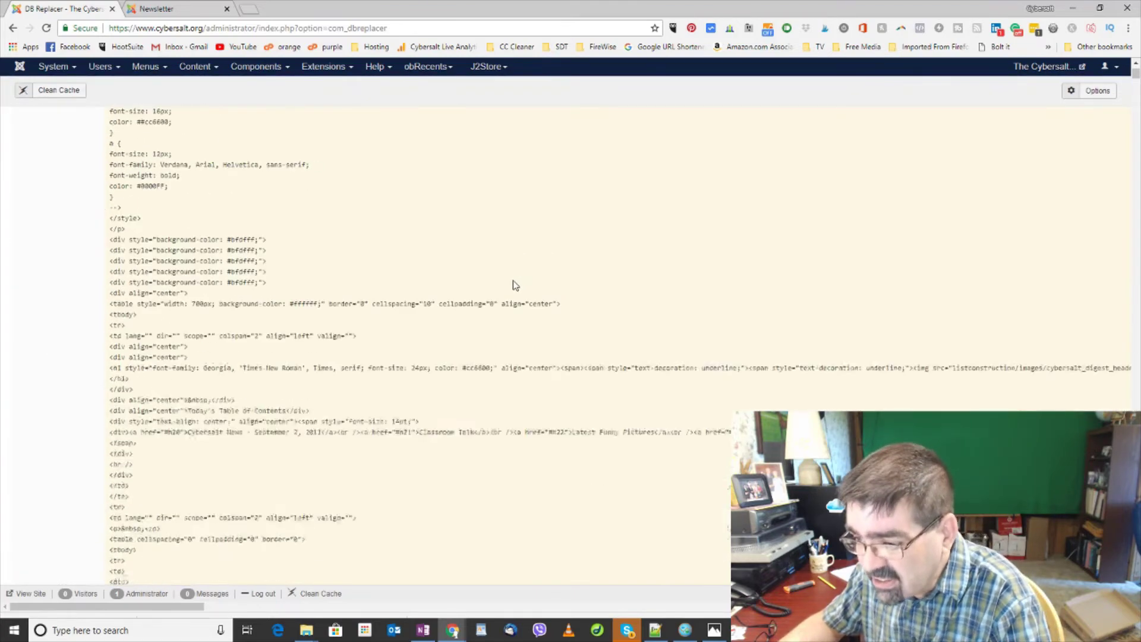
pyautogui.scroll(-10, 515, 282)
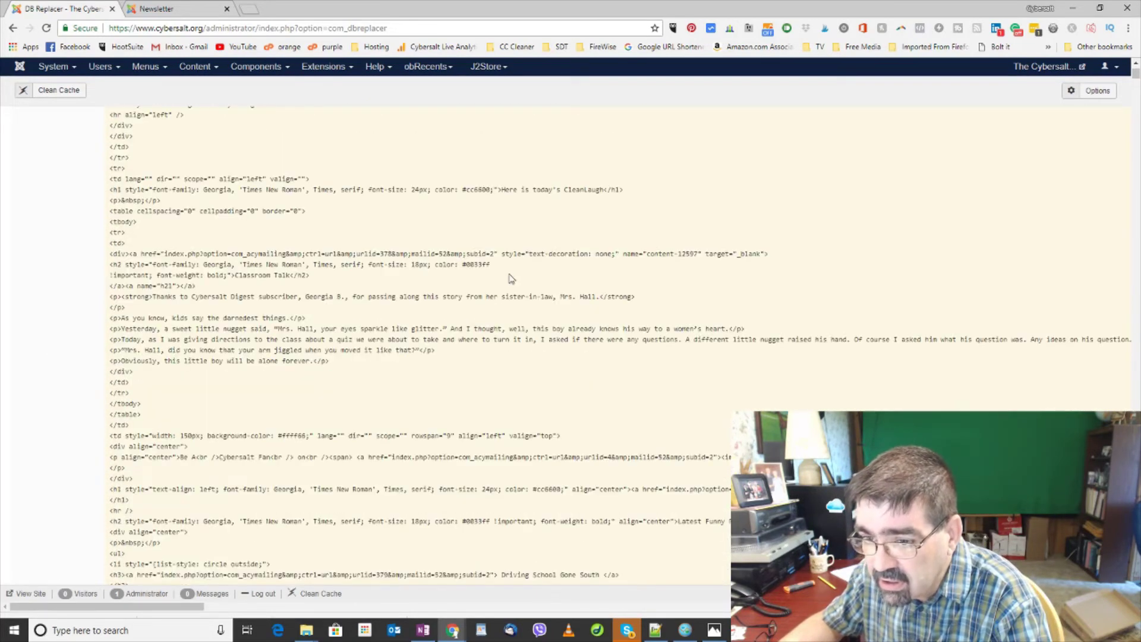
pyautogui.scroll(-12, 516, 274)
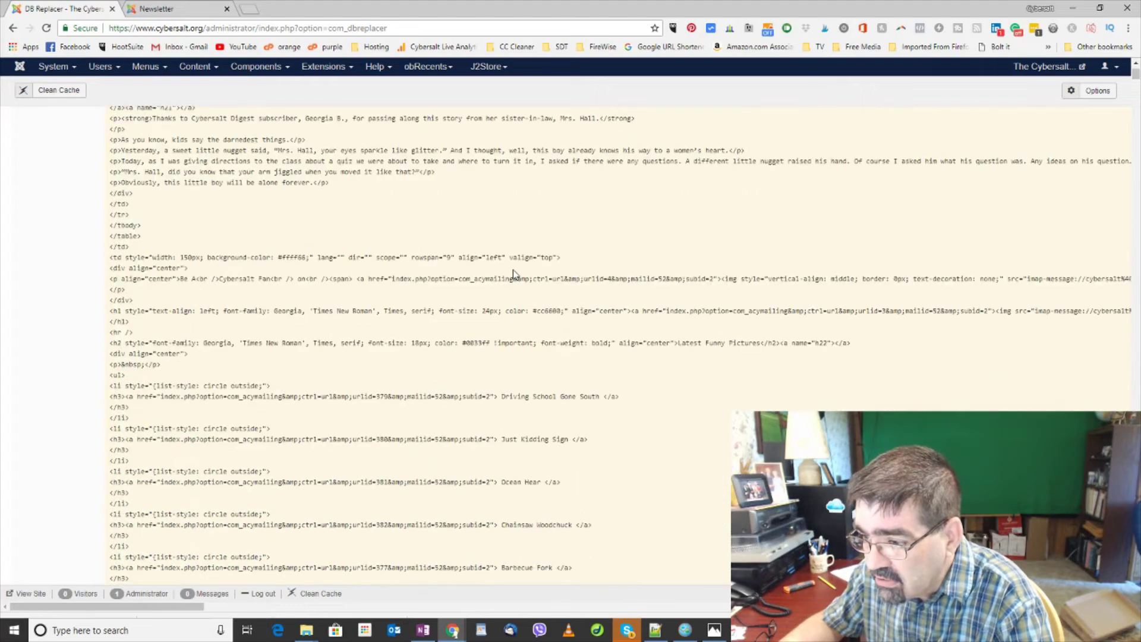
pyautogui.scroll(-15, 515, 274)
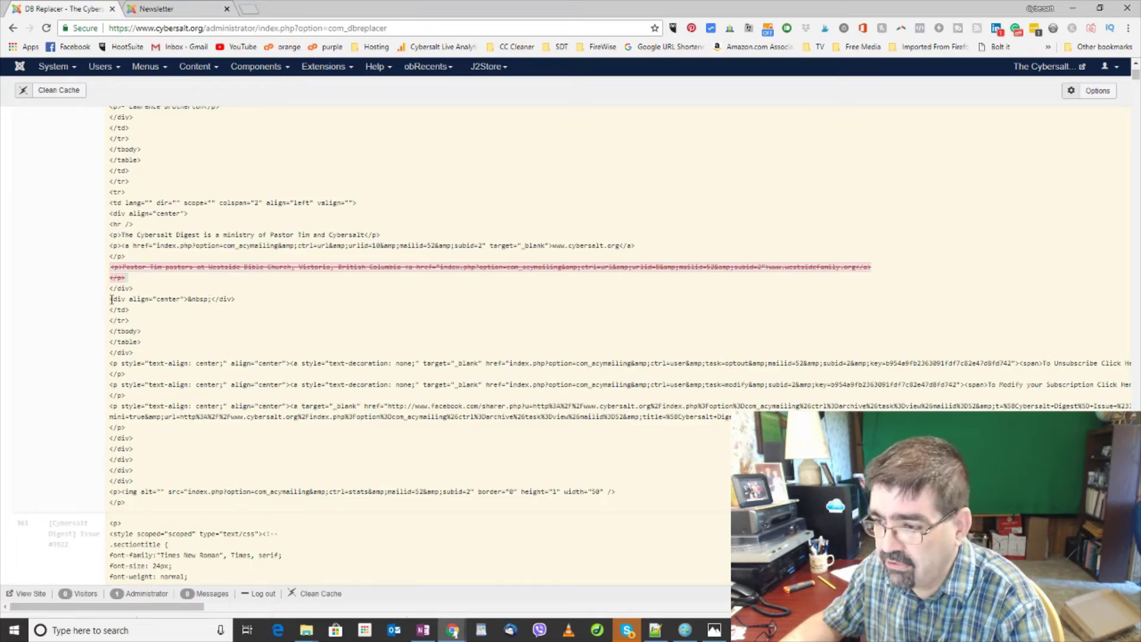
pyautogui.moveTo(111, 299); pyautogui.dragTo(236, 298)
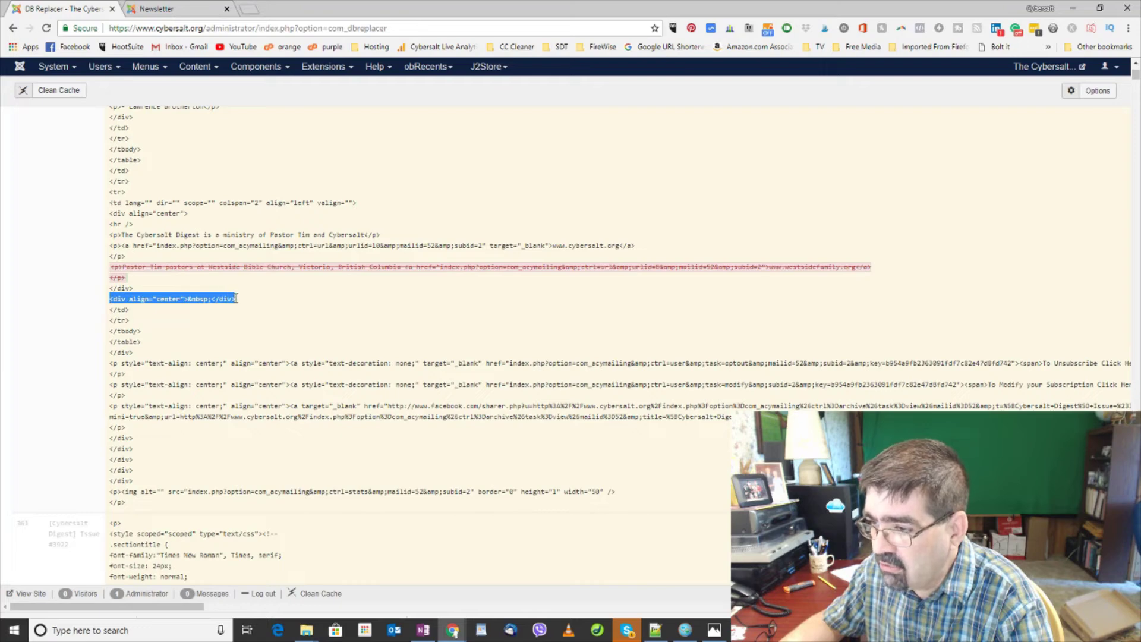
pyautogui.rightClick(204, 299)
pyautogui.click(238, 307)
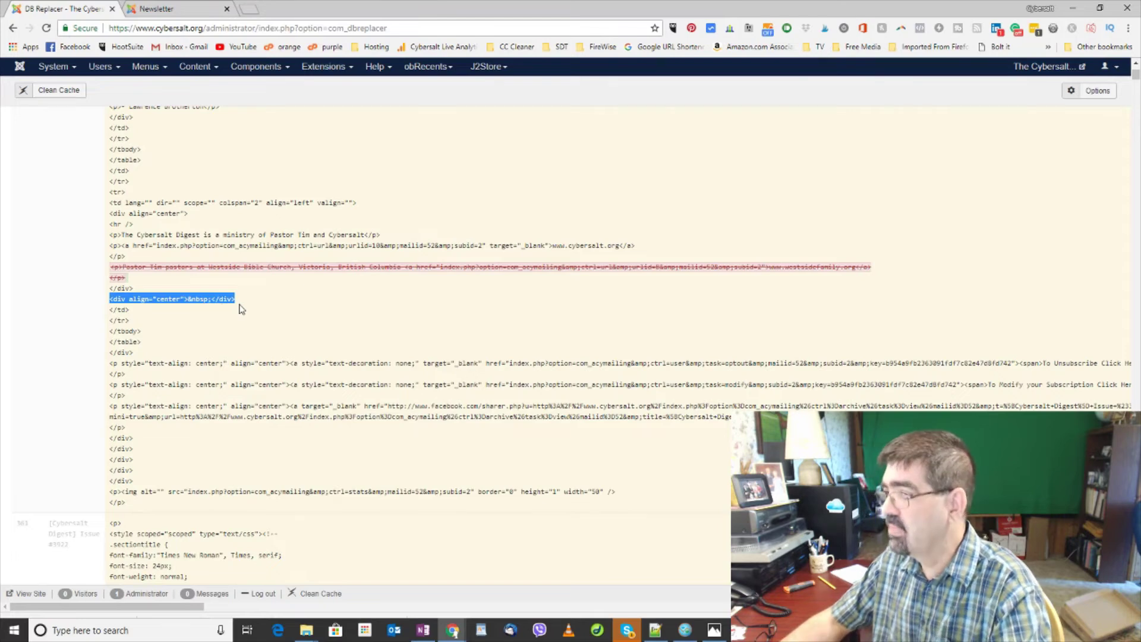
# Run the regular-expression replacement on the newsletter bodies to remove the matched "Pastor Tim Pastors" paragraphs, accepting both confirmations
pyautogui.scroll(-10, 891, 349)
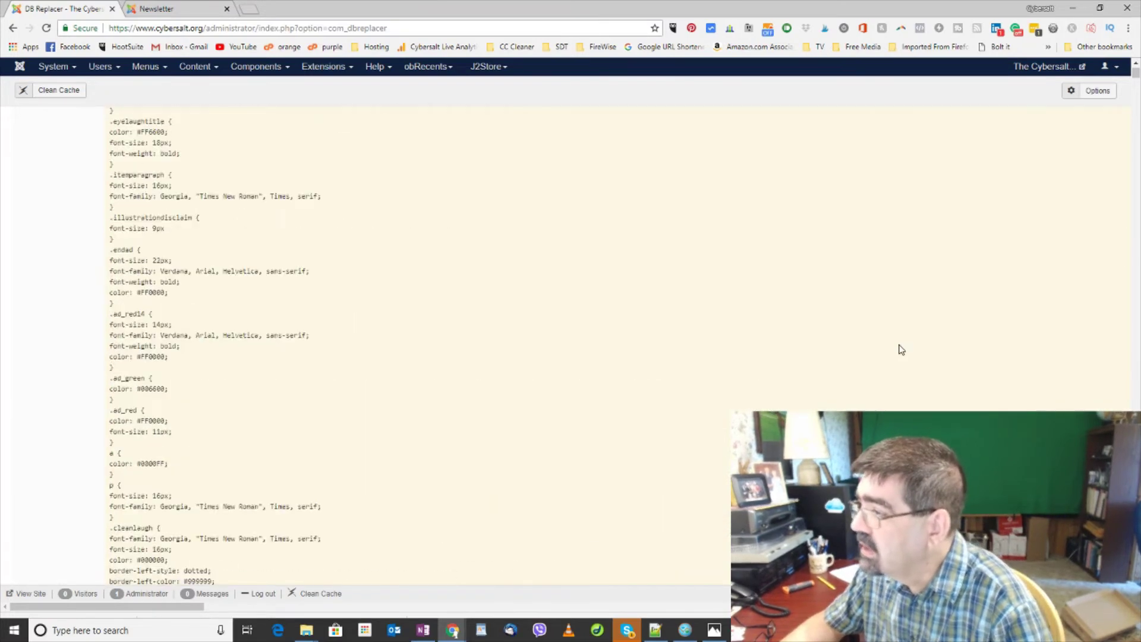
pyautogui.scroll(15, 900, 349)
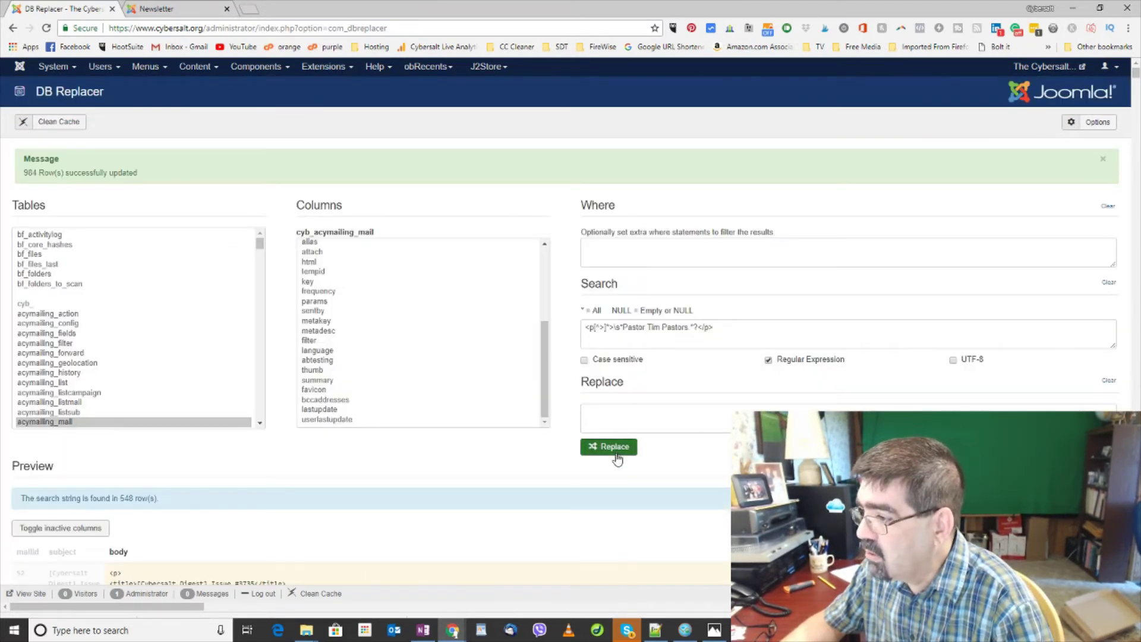
pyautogui.click(614, 446)
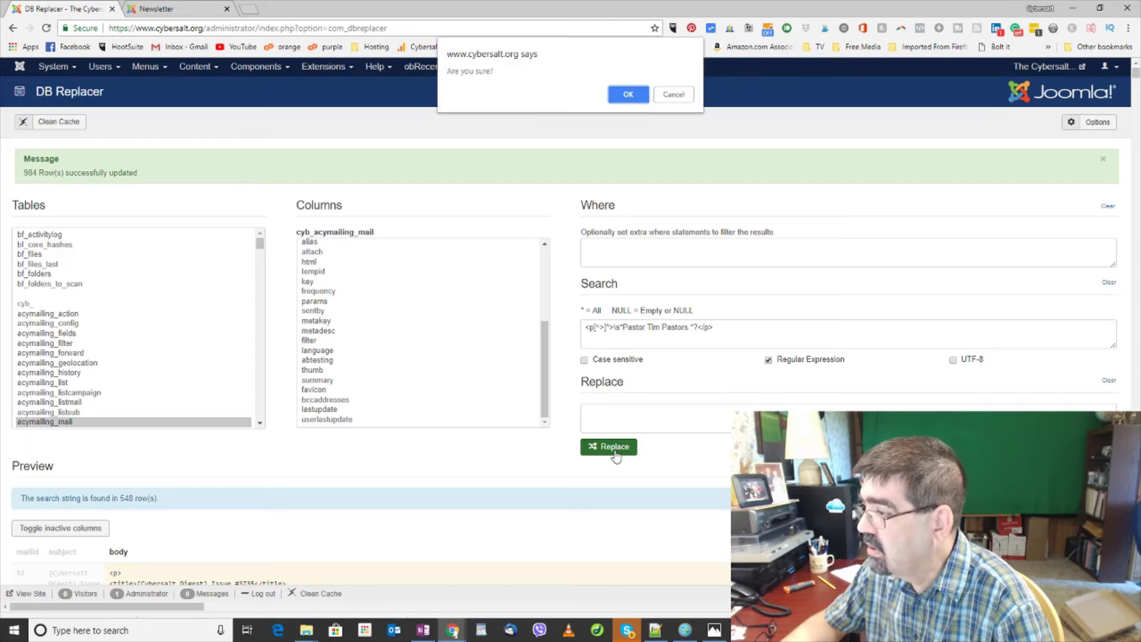
pyautogui.click(630, 97)
pyautogui.click(620, 145)
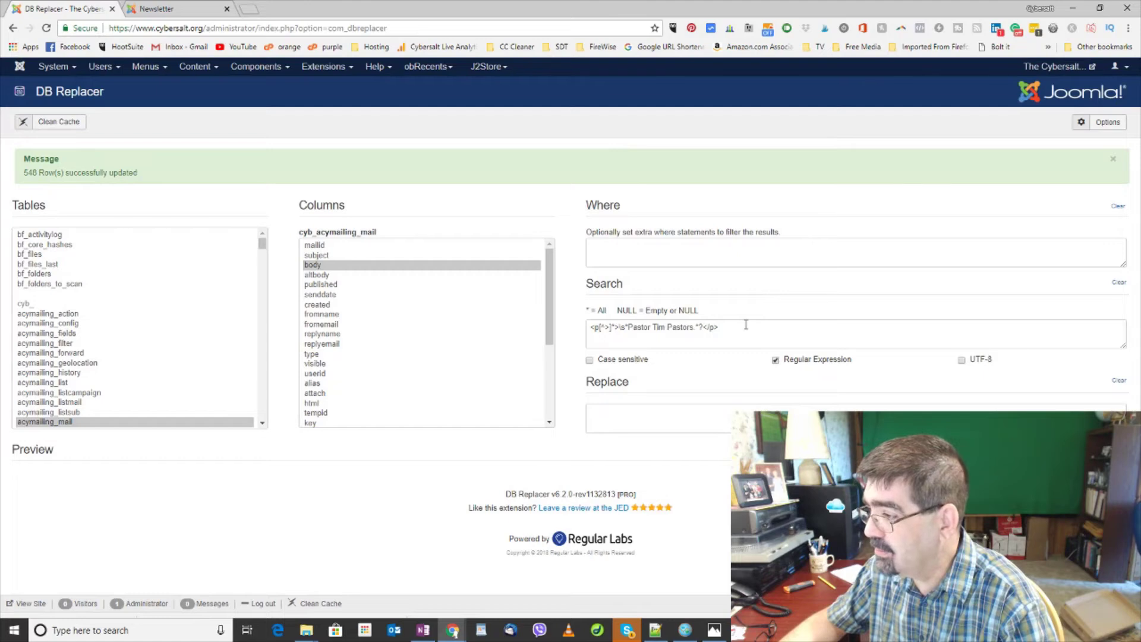
# Change the search text to the copied "<div align="center">&nbsp;</div>" line and turn off Regular Expression
pyautogui.moveTo(744, 326); pyautogui.dragTo(572, 328)
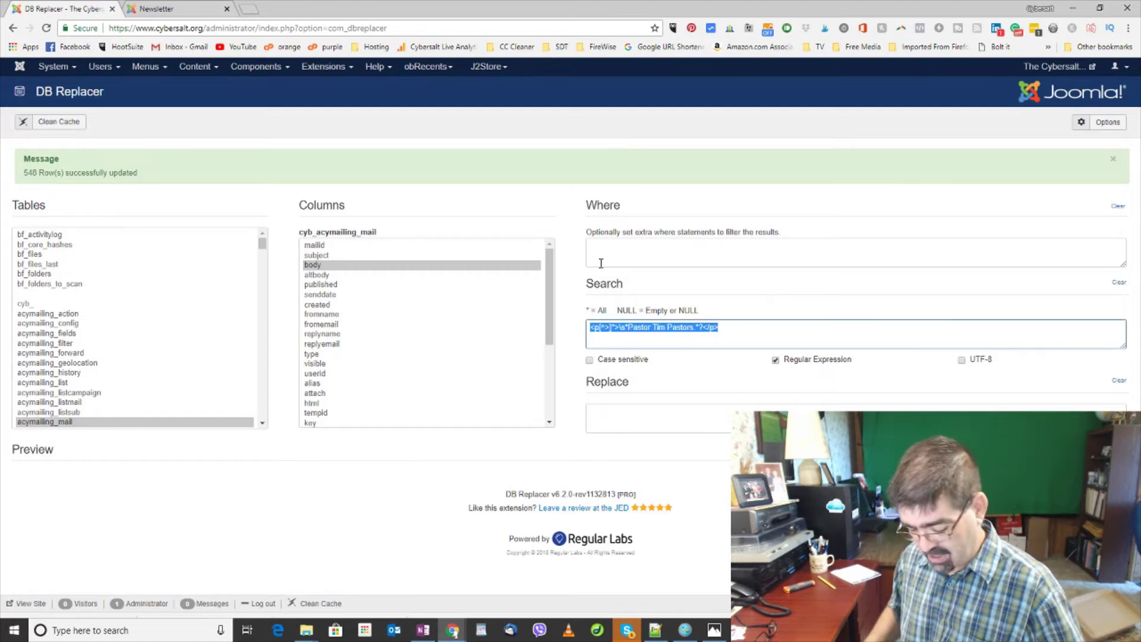
pyautogui.hotkey('ctrl', 'v')
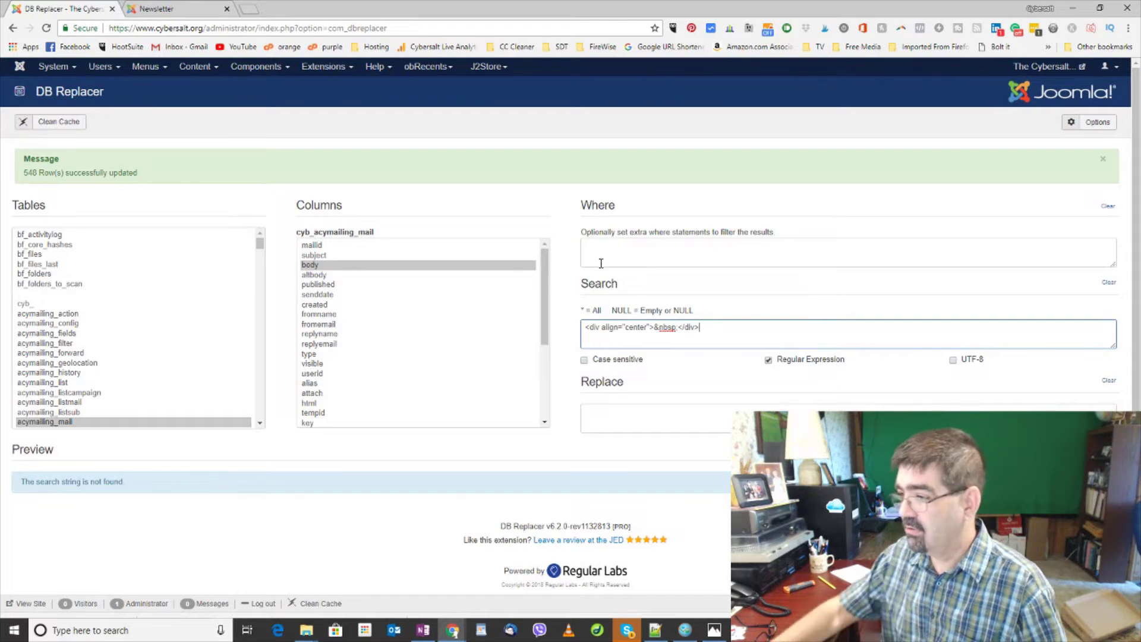
pyautogui.click(769, 360)
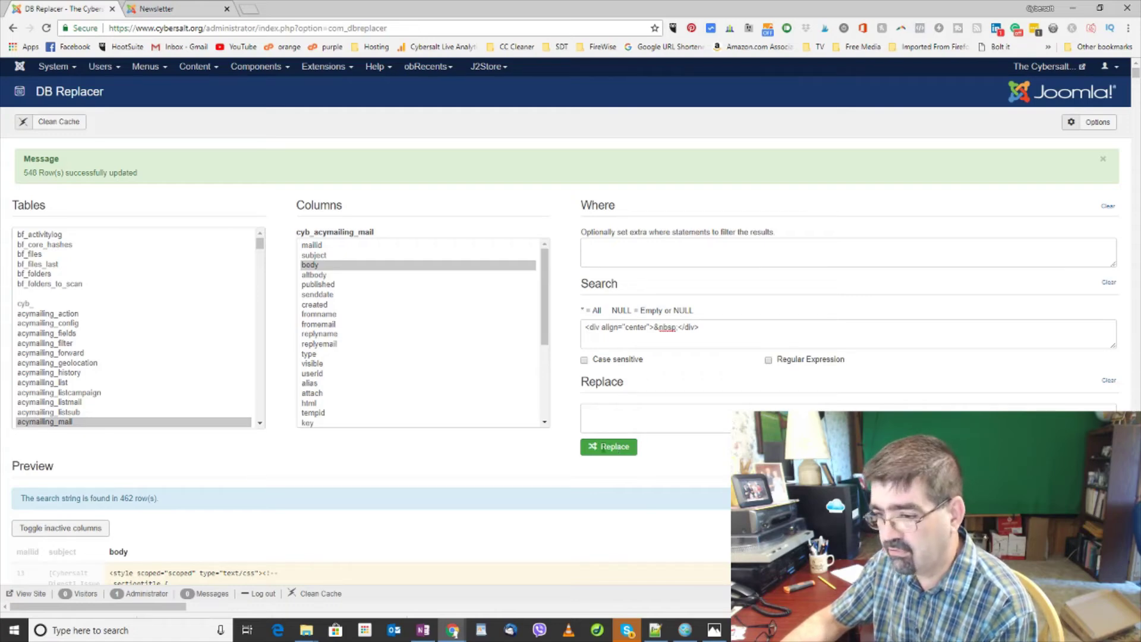
# Remove the matched "<div align="center">&nbsp;</div>" lines from the newsletter bodies by running the replacement and confirming it twice
pyautogui.click(603, 448)
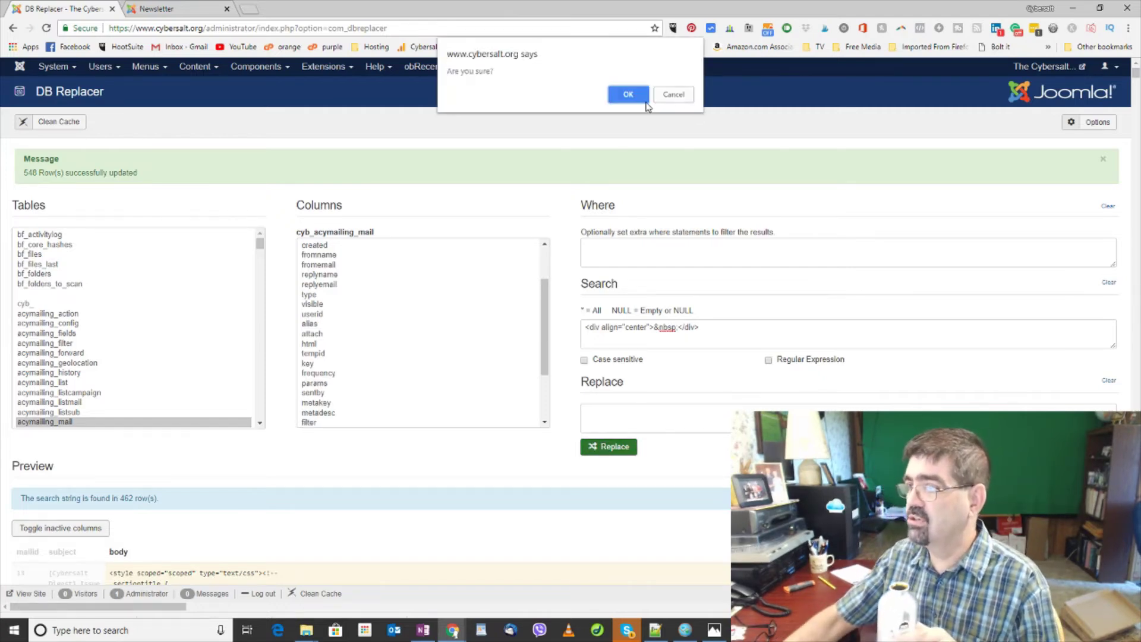
pyautogui.click(628, 96)
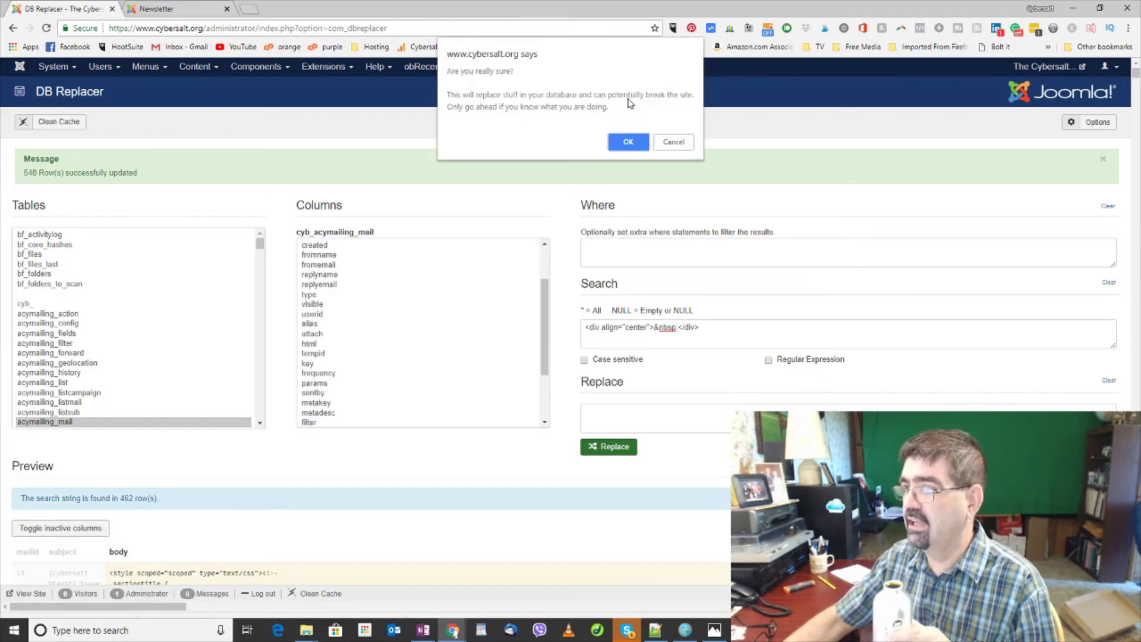
pyautogui.click(619, 146)
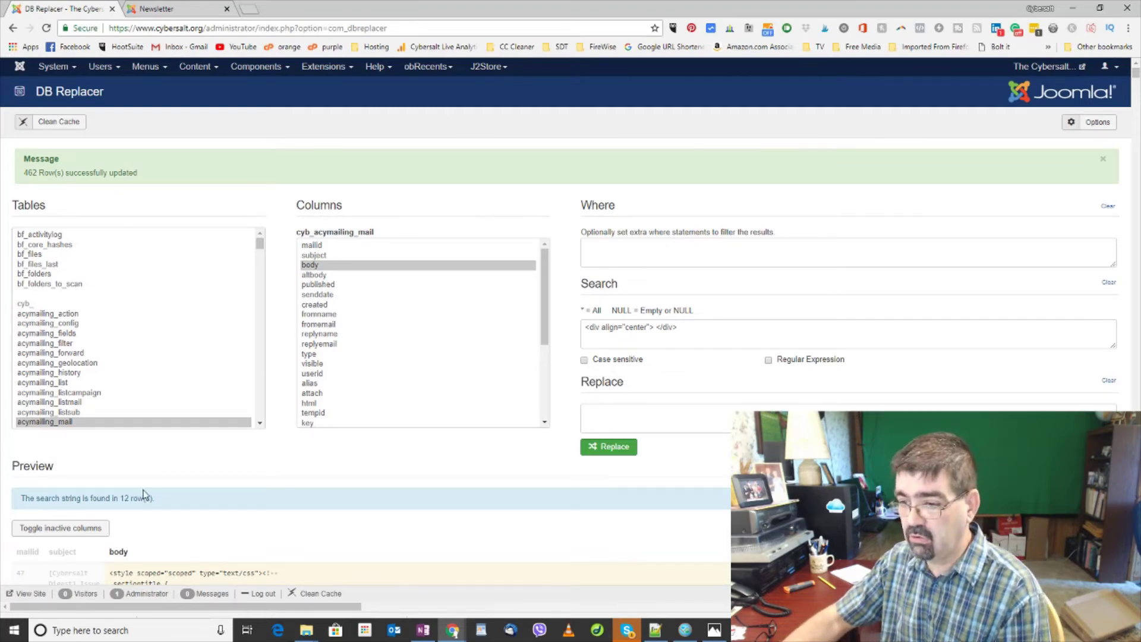
# Check the preview for "<div align="center"> </div>" and run the confirmed replacement to remove the remaining empty centred divs
pyautogui.scroll(-3, 250, 478)
pyautogui.scroll(3, 339, 460)
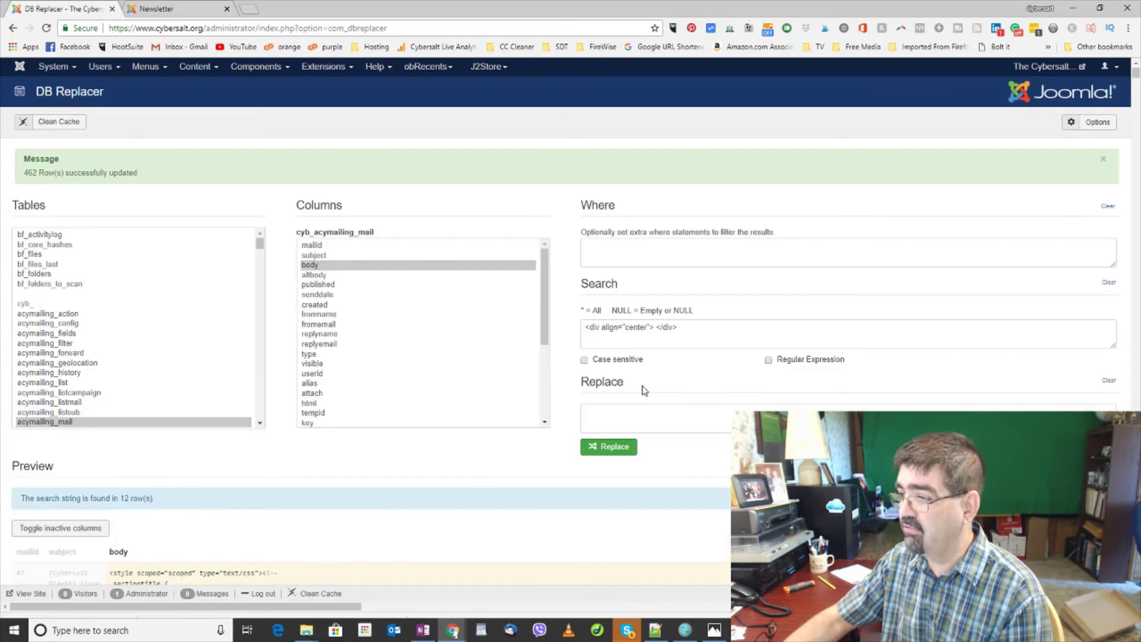
pyautogui.click(609, 448)
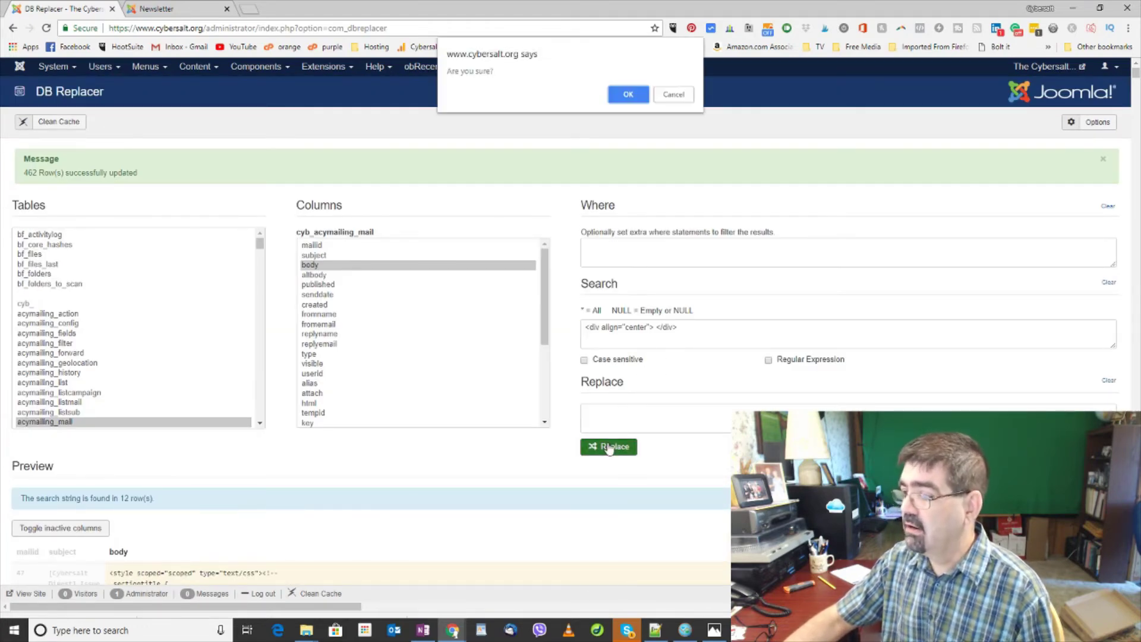
pyautogui.click(628, 94)
pyautogui.click(624, 146)
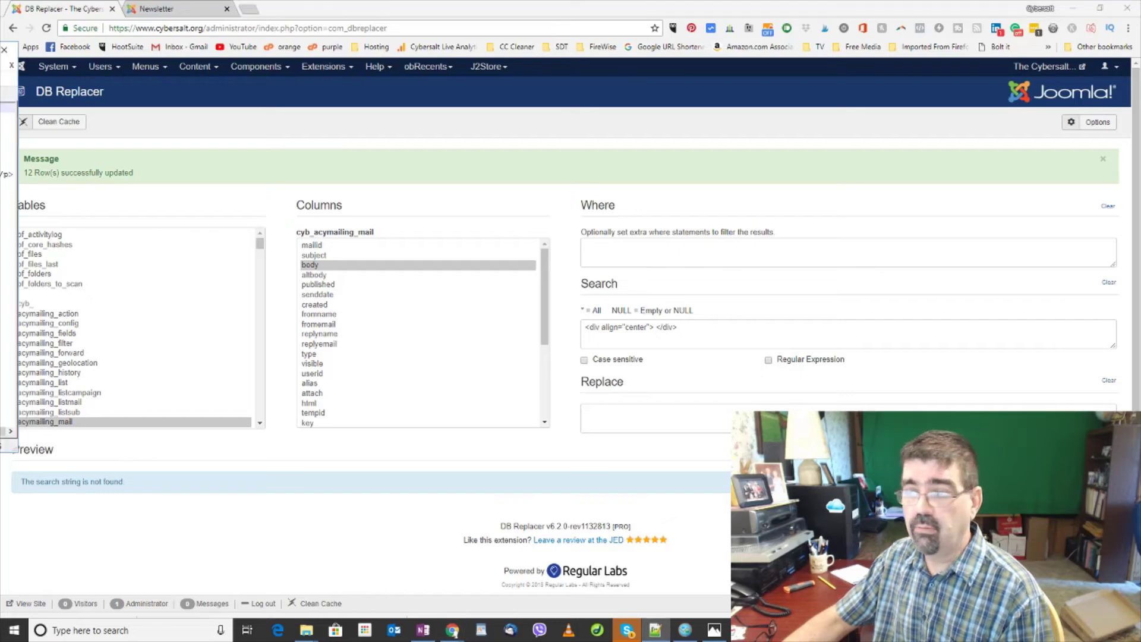
# Switch to Notepad++, review the saved regular expression and where-clause snippets in the maximized window, and return to DB Replacer
pyautogui.hotkey('alt', 'Tab')
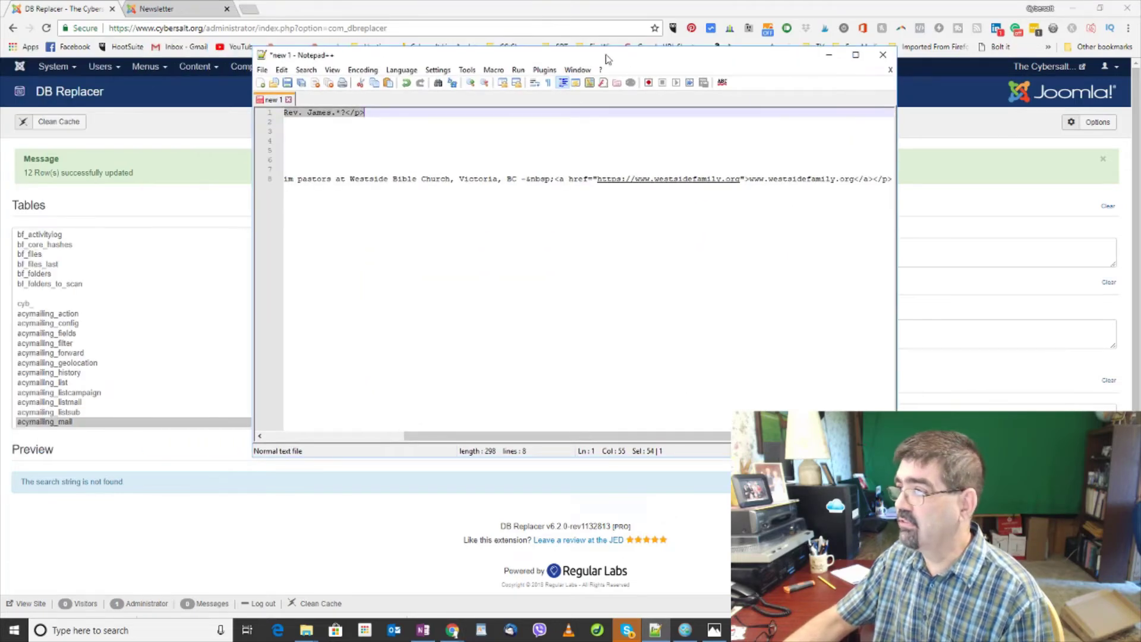
pyautogui.click(855, 56)
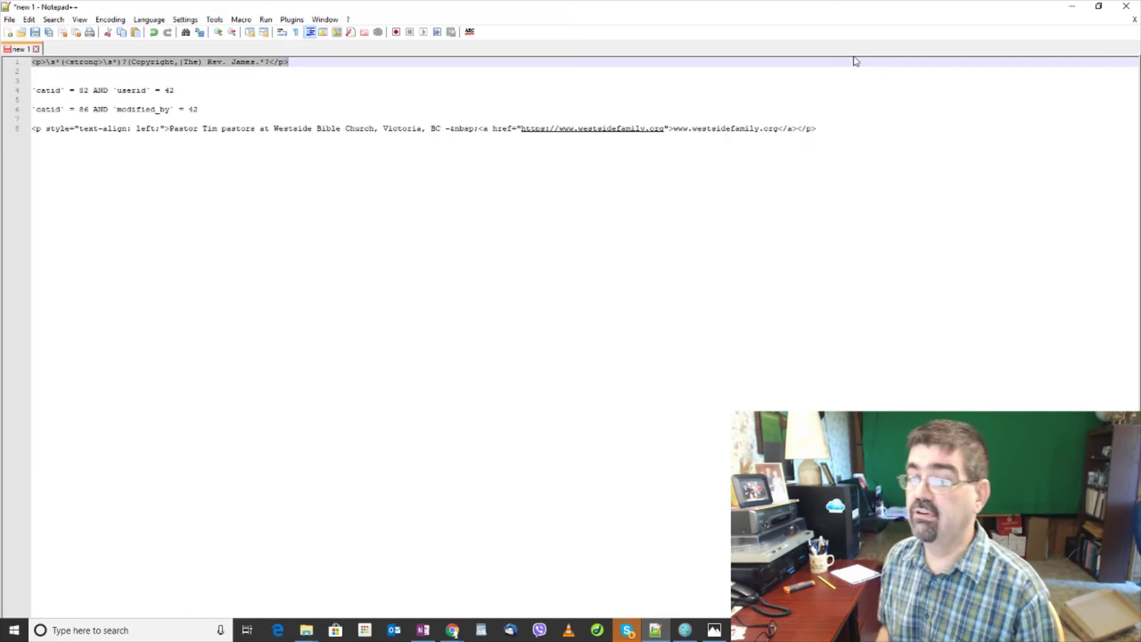
pyautogui.click(1075, 9)
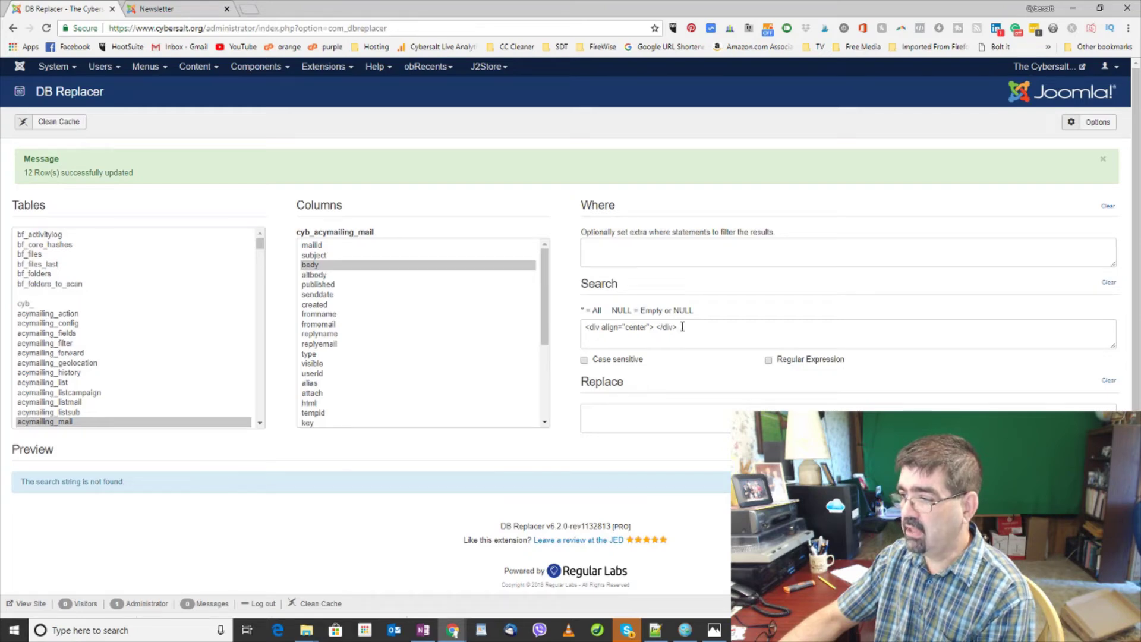
# Set the replacement text to "f" and the search text to "time" to preview the matches in the newsletter bodies
pyautogui.scroll(-1, 354, 481)
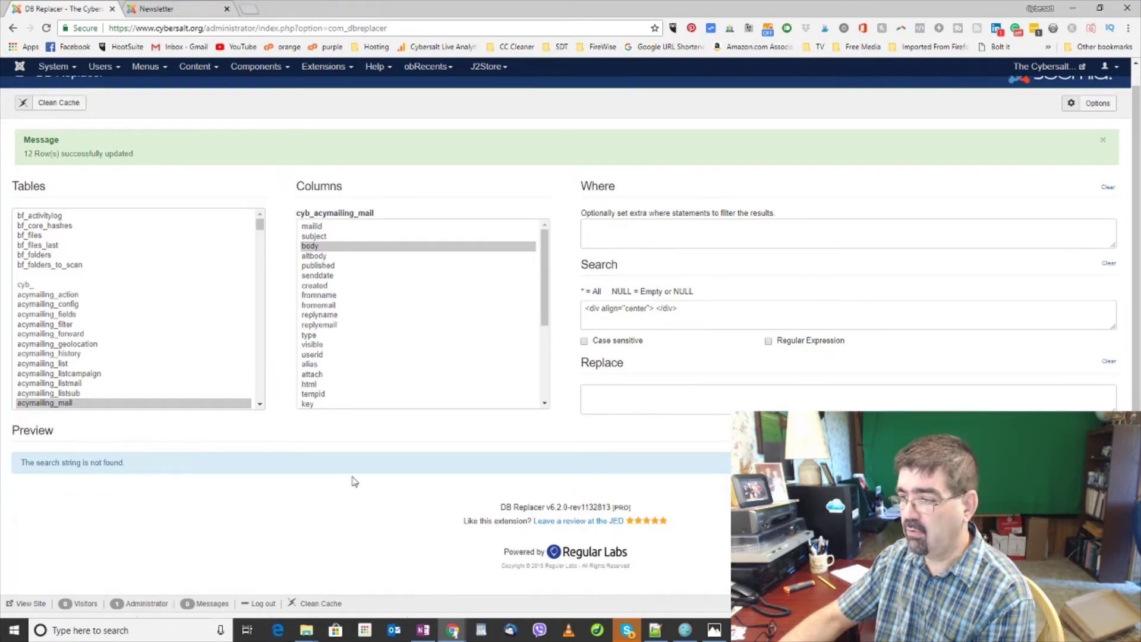
pyautogui.scroll(1, 354, 482)
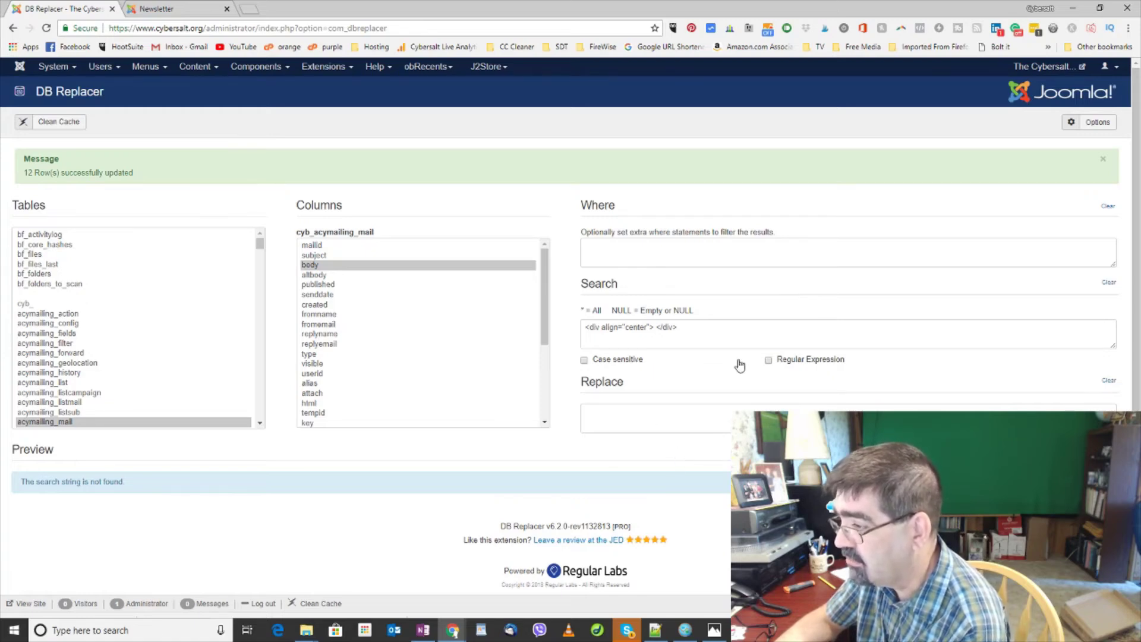
pyautogui.click(644, 421)
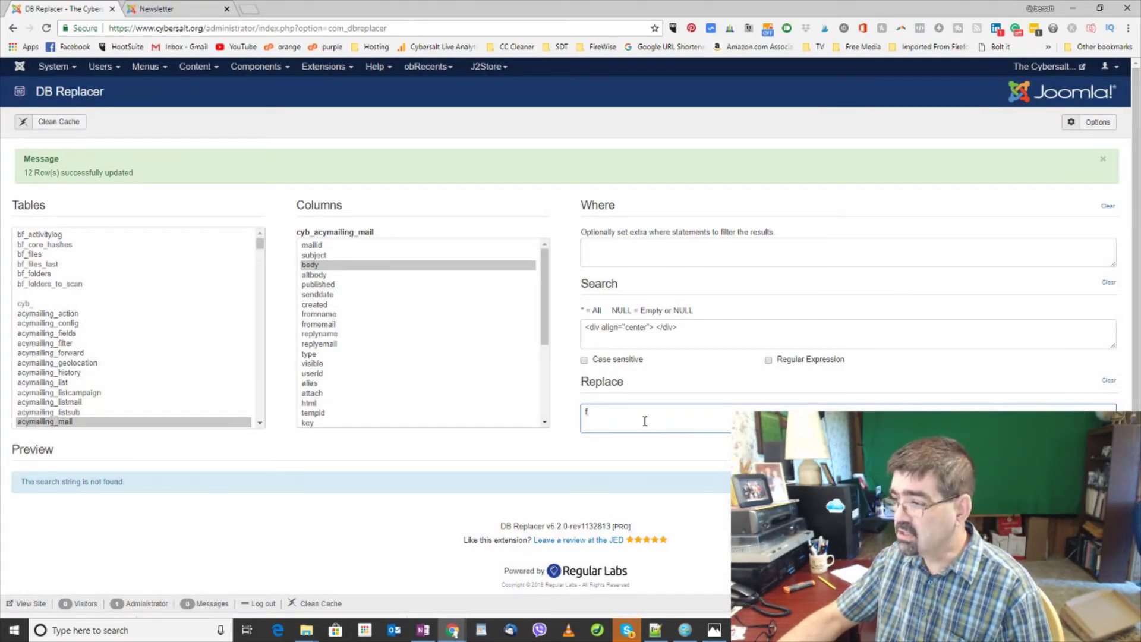
pyautogui.scroll(-1, 649, 422)
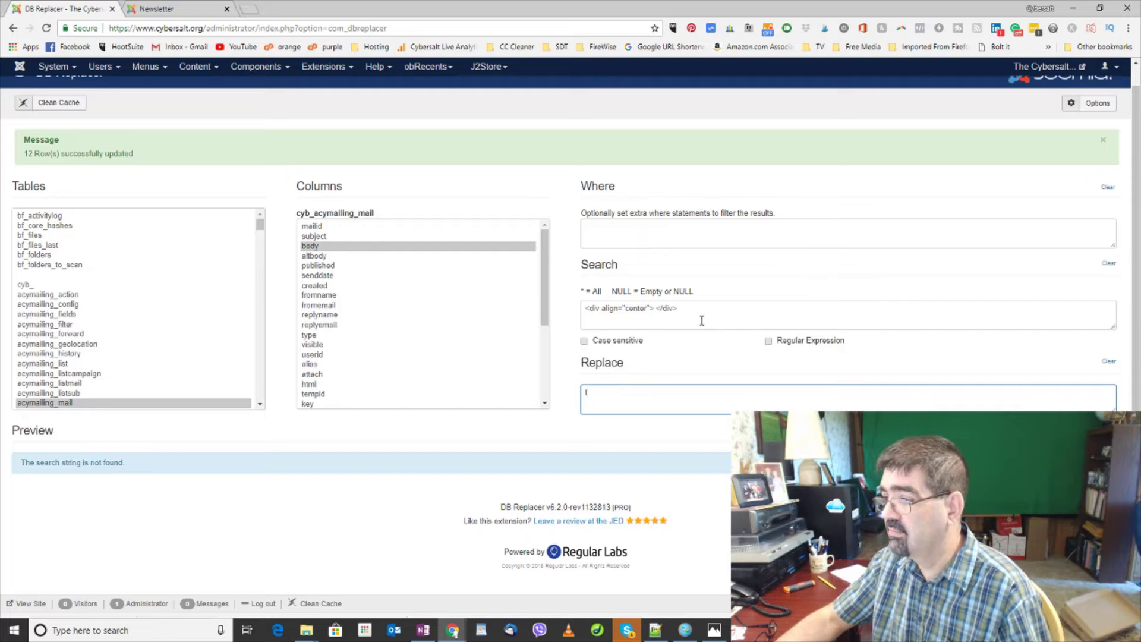
pyautogui.moveTo(702, 320); pyautogui.dragTo(567, 312)
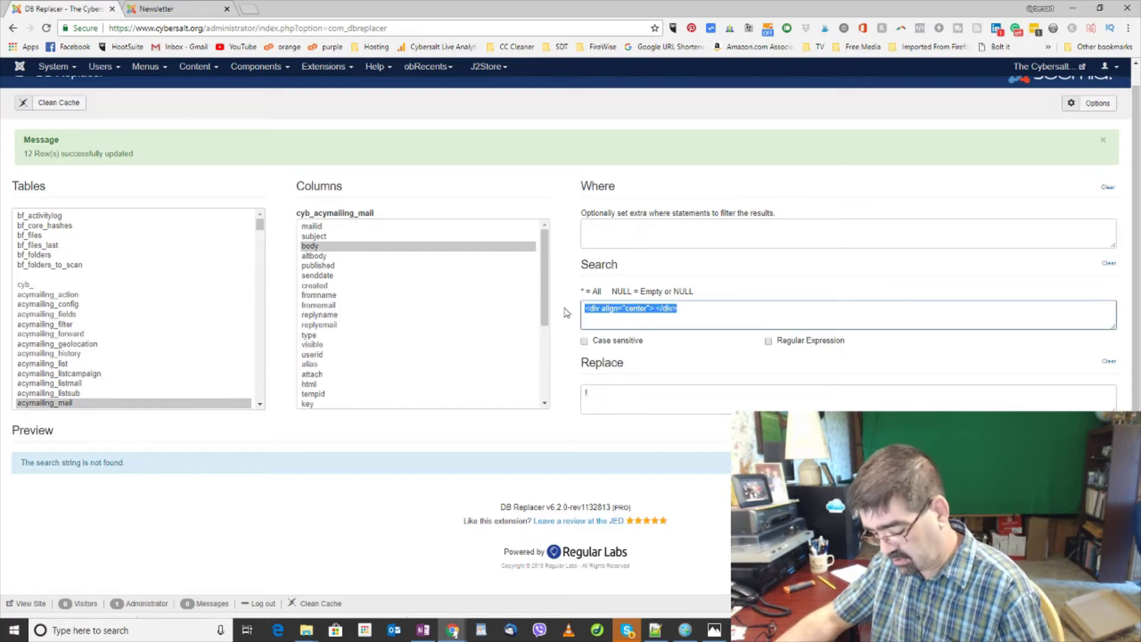
pyautogui.write('time')
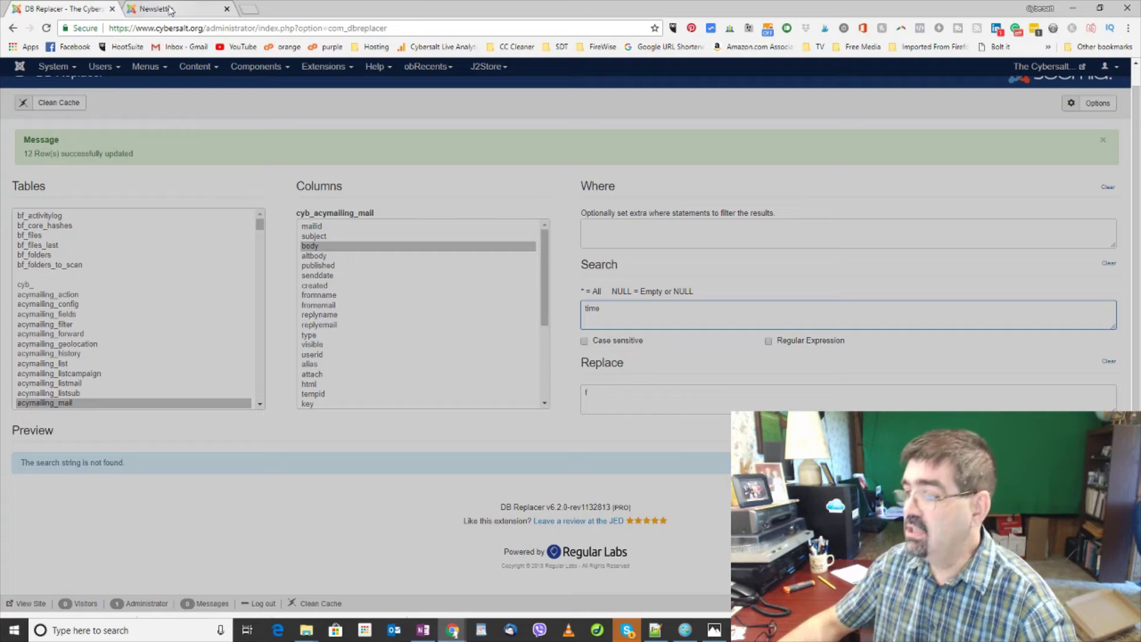
pyautogui.click(156, 8)
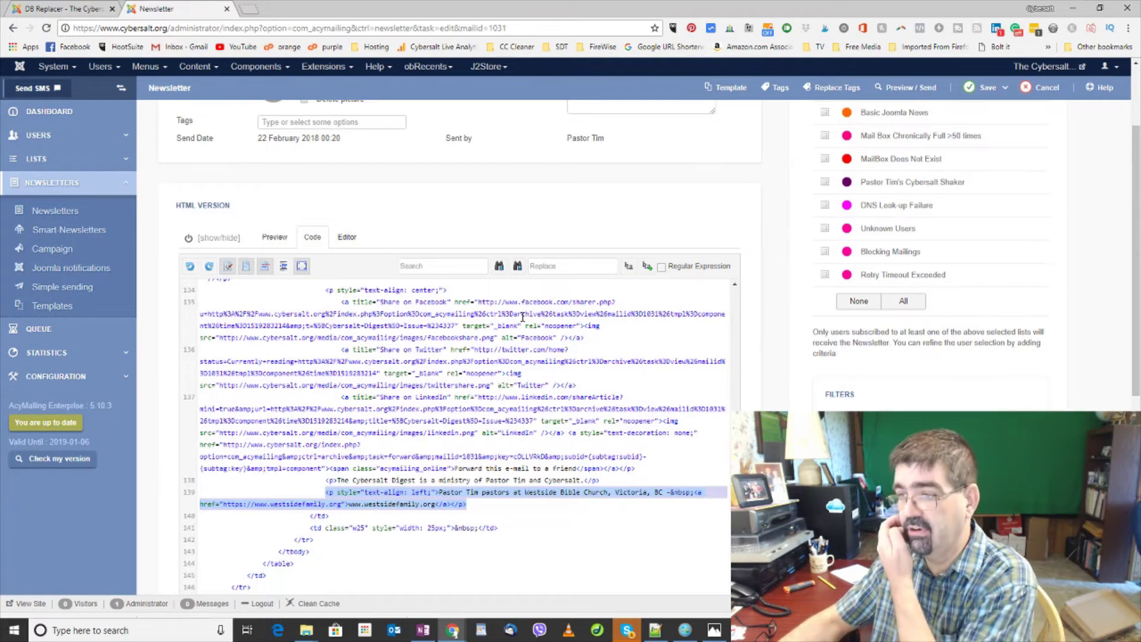
pyautogui.click(65, 9)
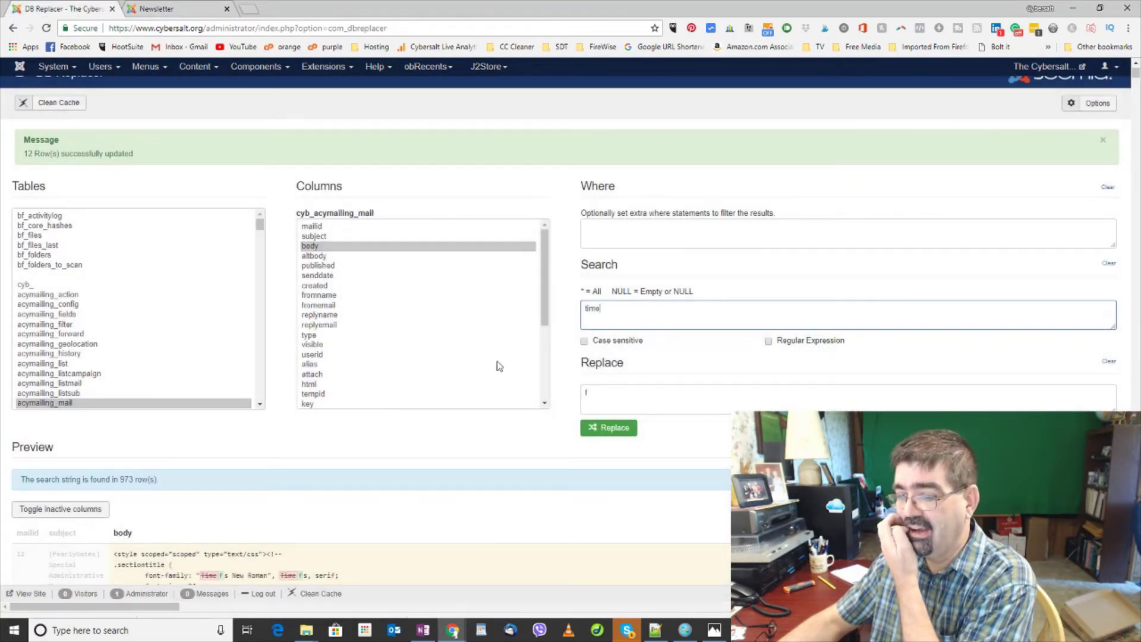
pyautogui.click(655, 630)
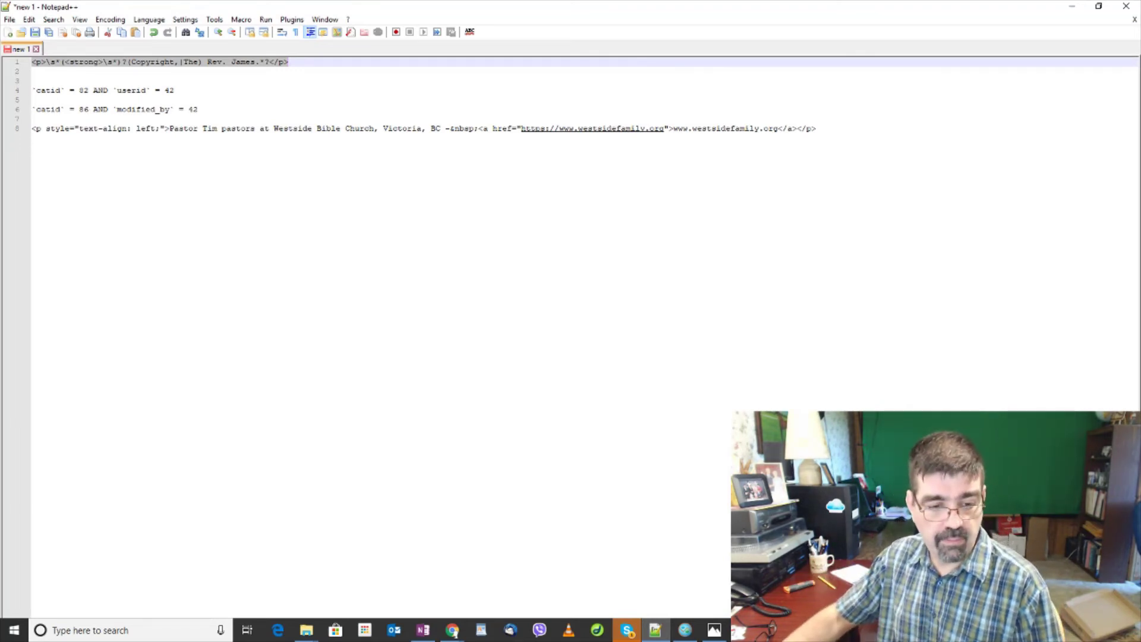
pyautogui.hotkey('alt', 'Tab')
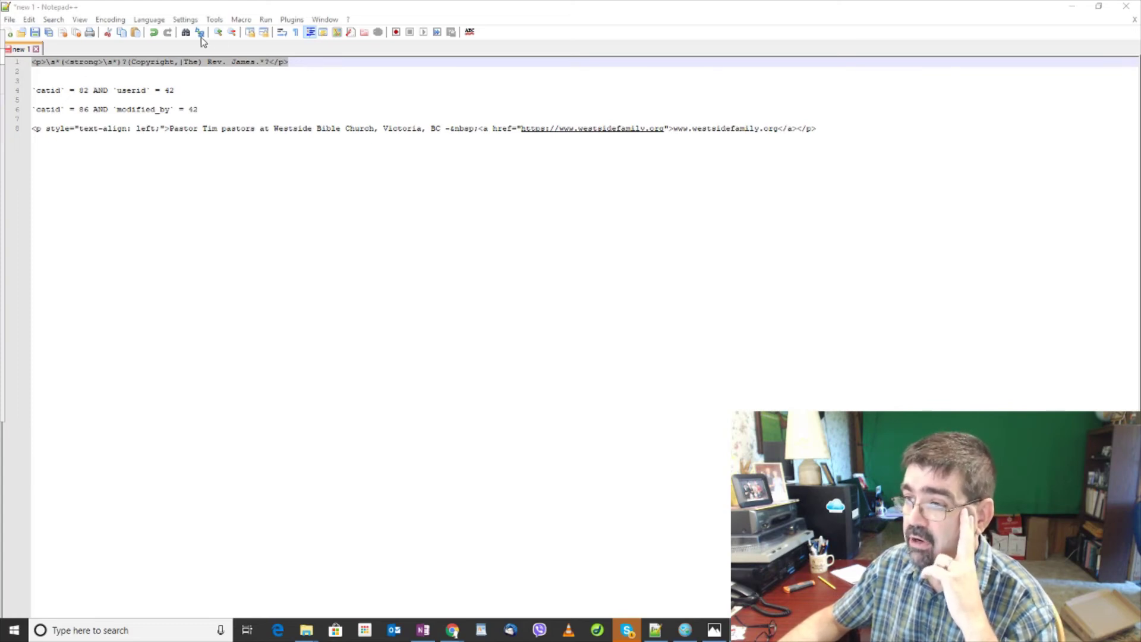
pyautogui.click(241, 20)
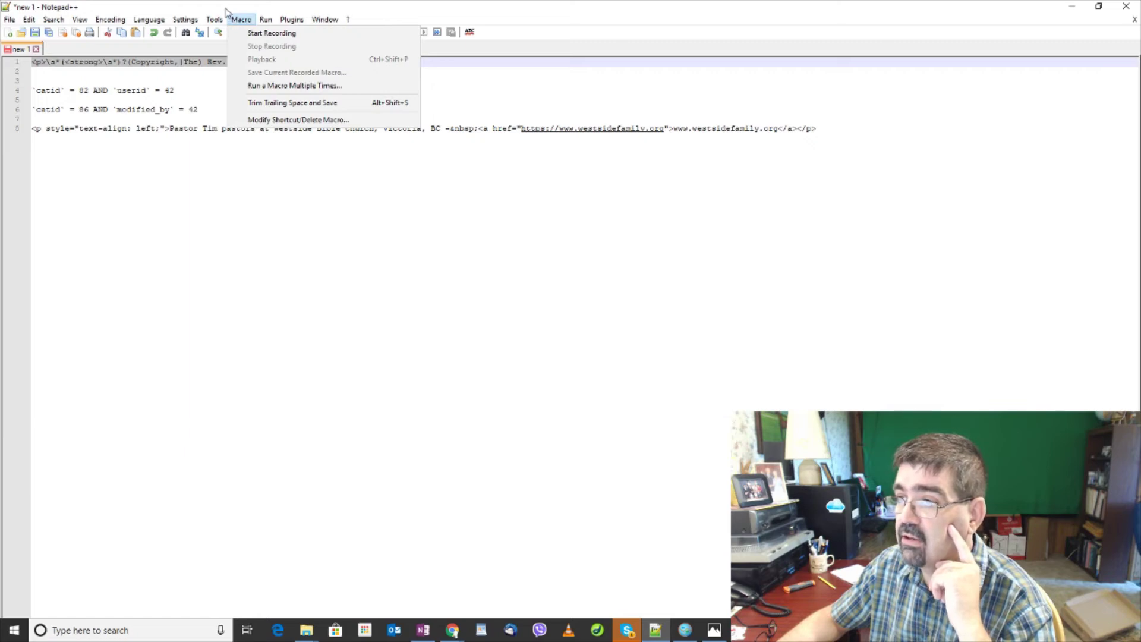
pyautogui.click(475, 10)
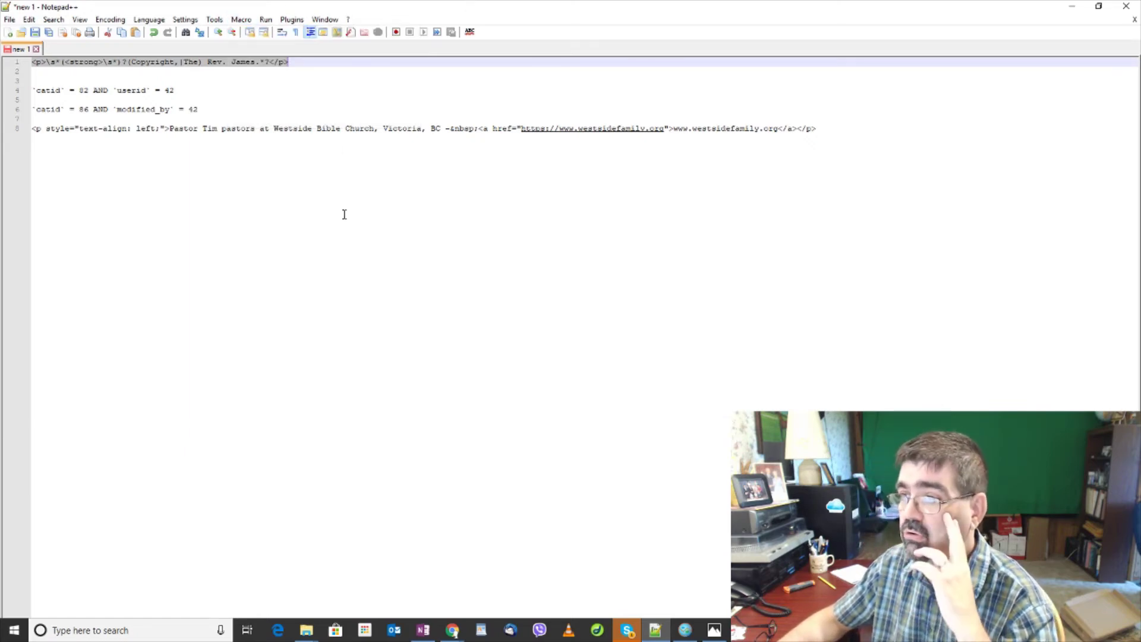
pyautogui.click(629, 632)
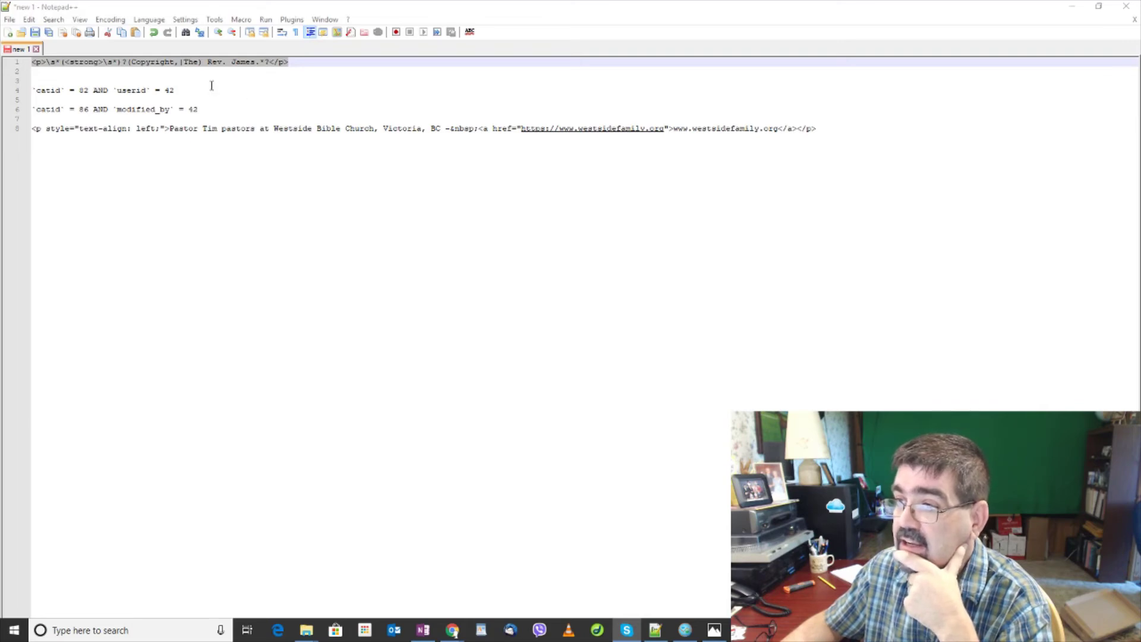
pyautogui.click(214, 21)
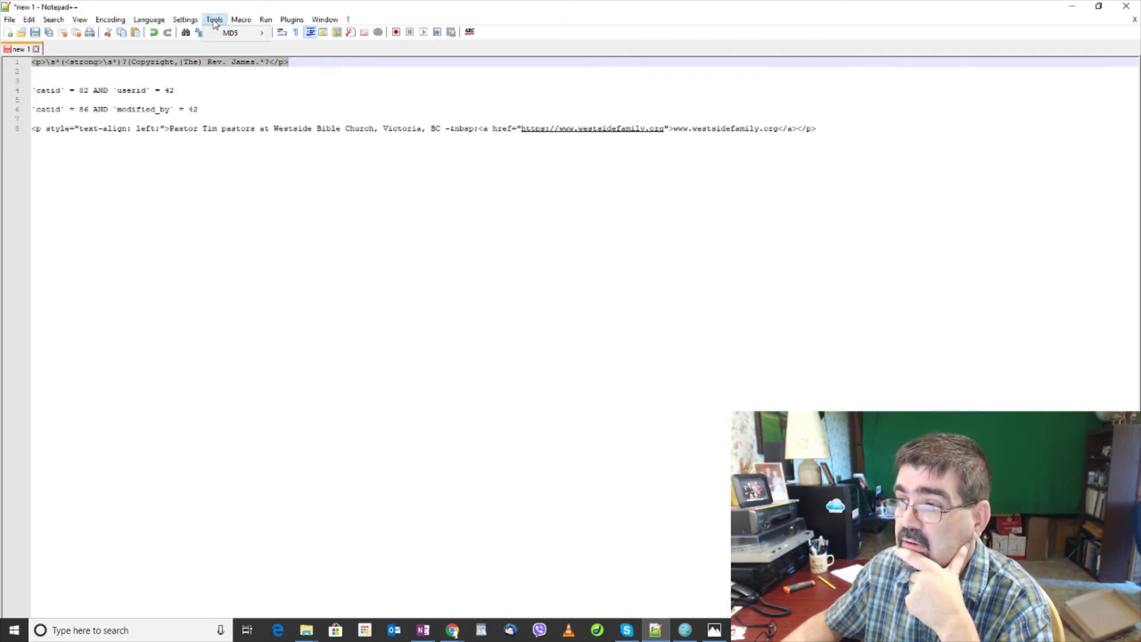
pyautogui.moveTo(224, 37)
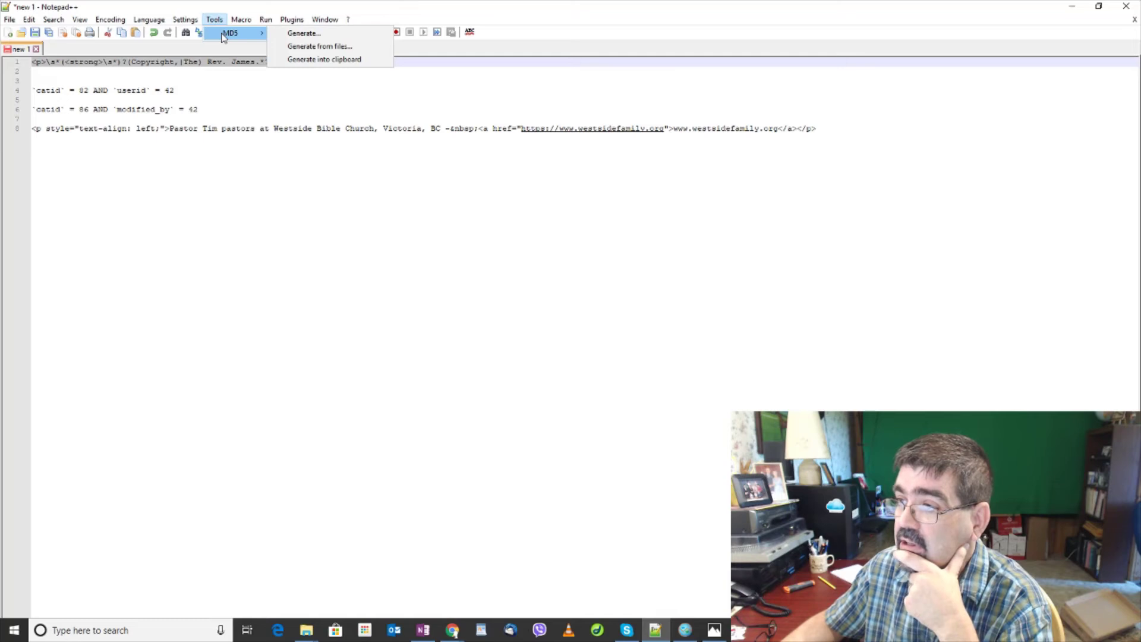
pyautogui.moveTo(81, 21)
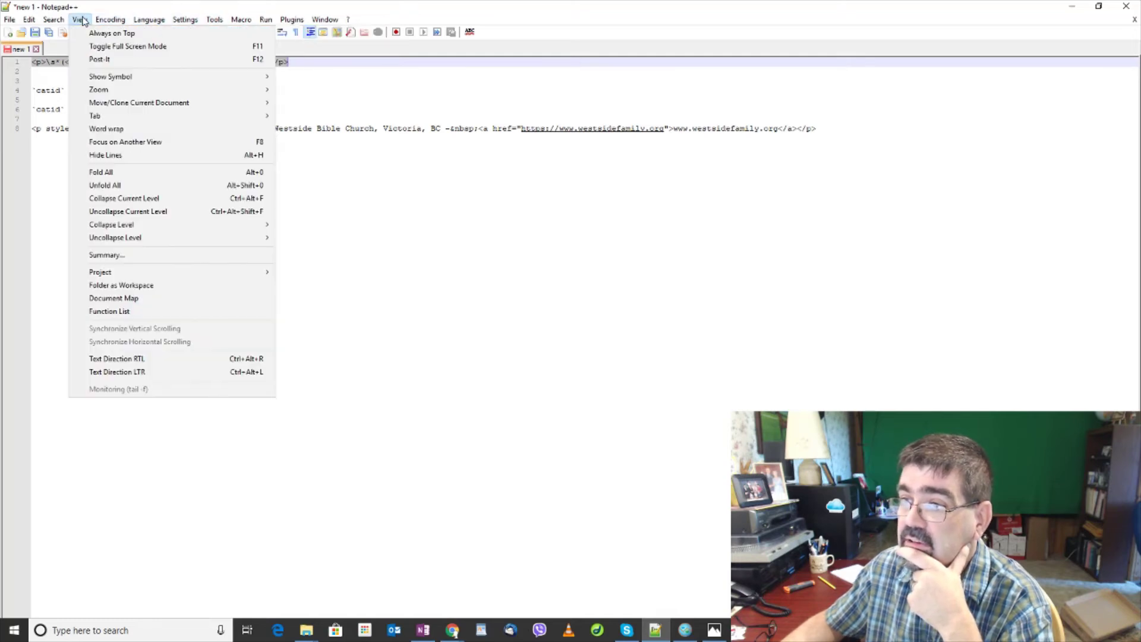
pyautogui.moveTo(146, 23)
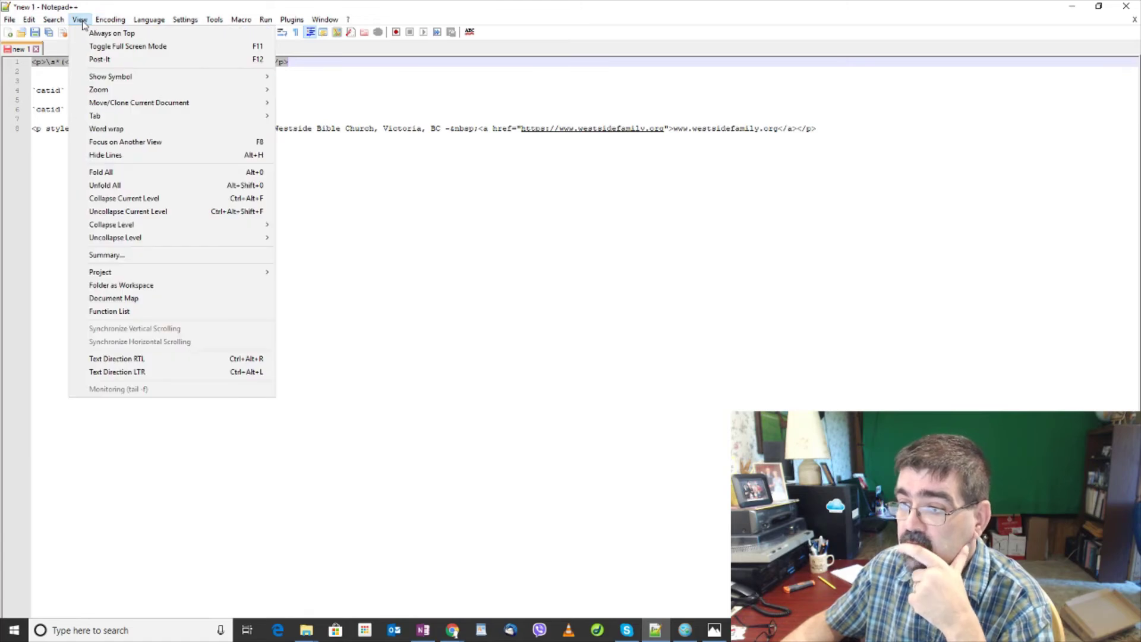
pyautogui.moveTo(43, 22)
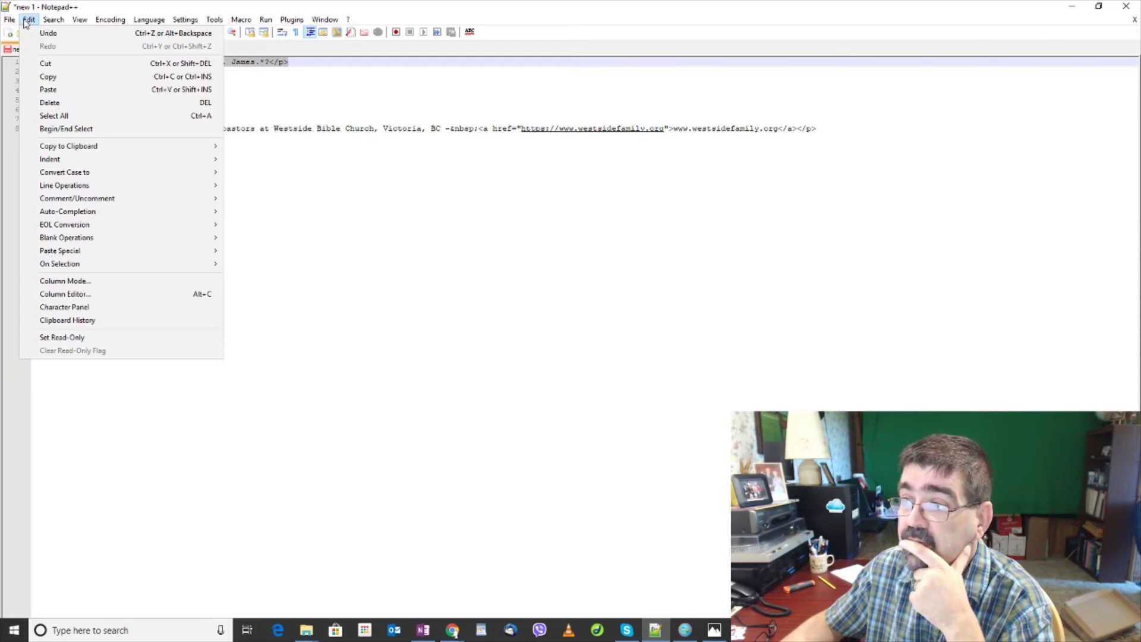
pyautogui.click(373, 309)
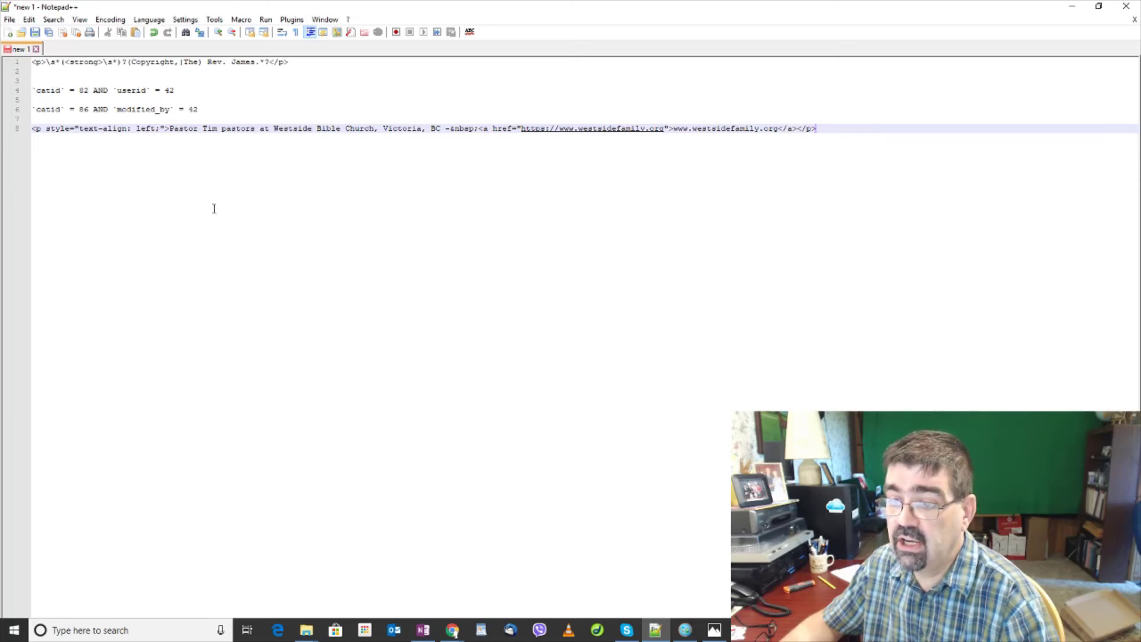
# Set the document's syntax highlighting language to HTML
pyautogui.click(149, 20)
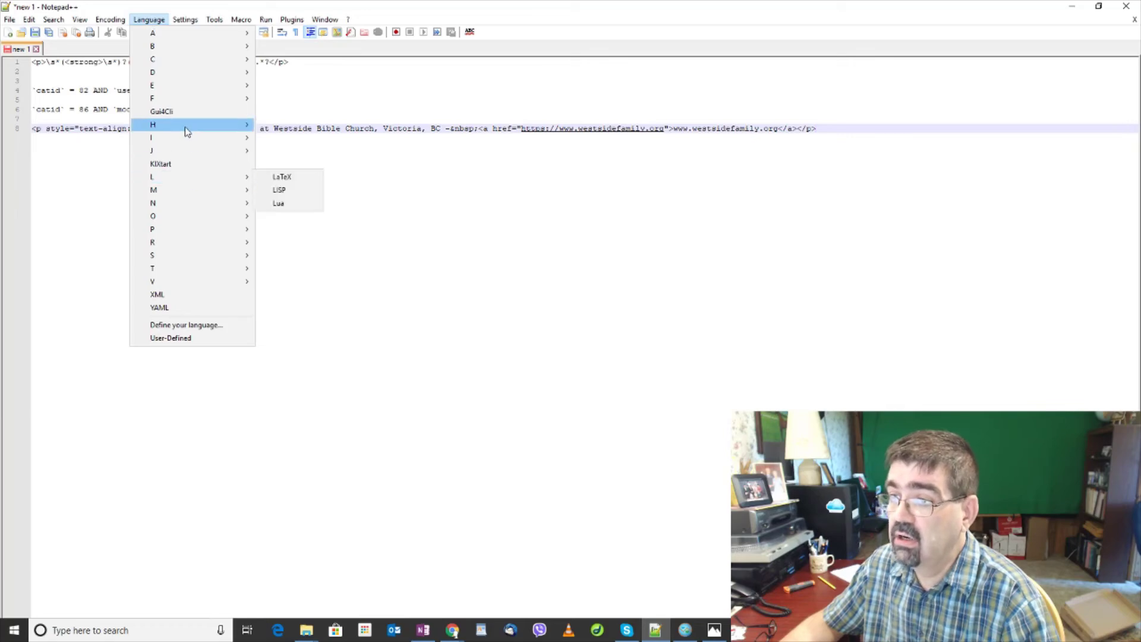
pyautogui.moveTo(183, 97)
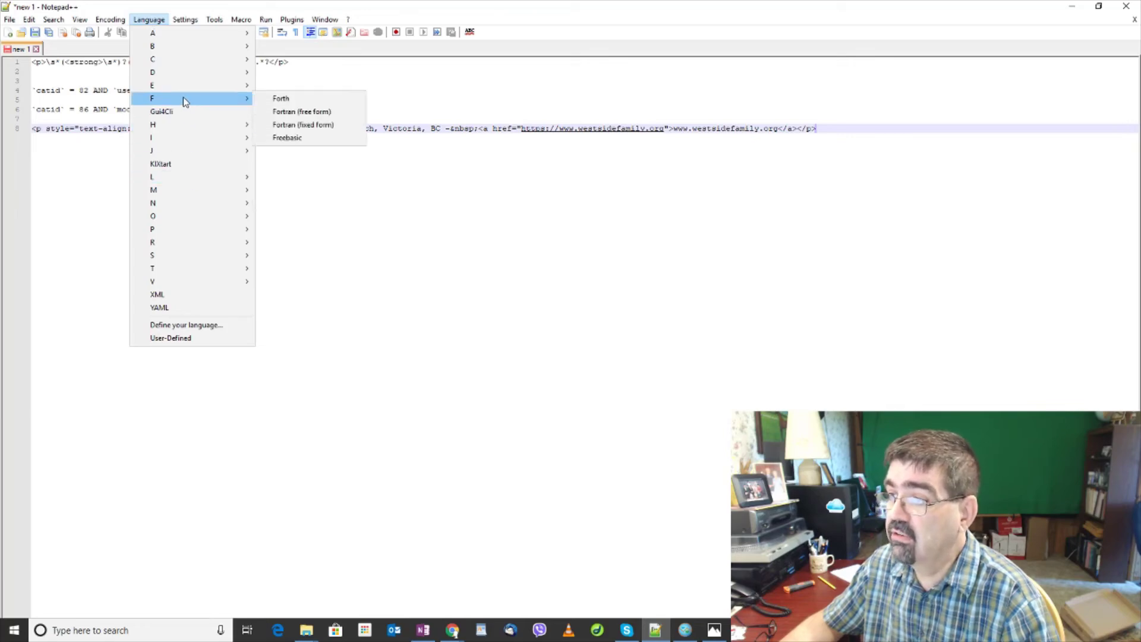
pyautogui.moveTo(201, 124)
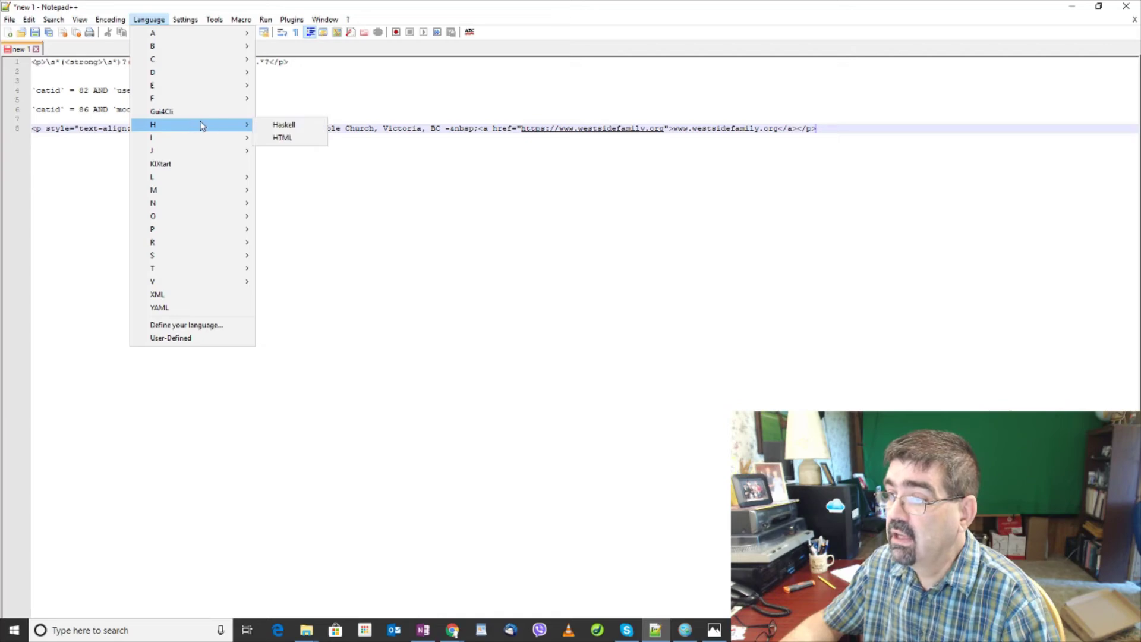
pyautogui.click(282, 137)
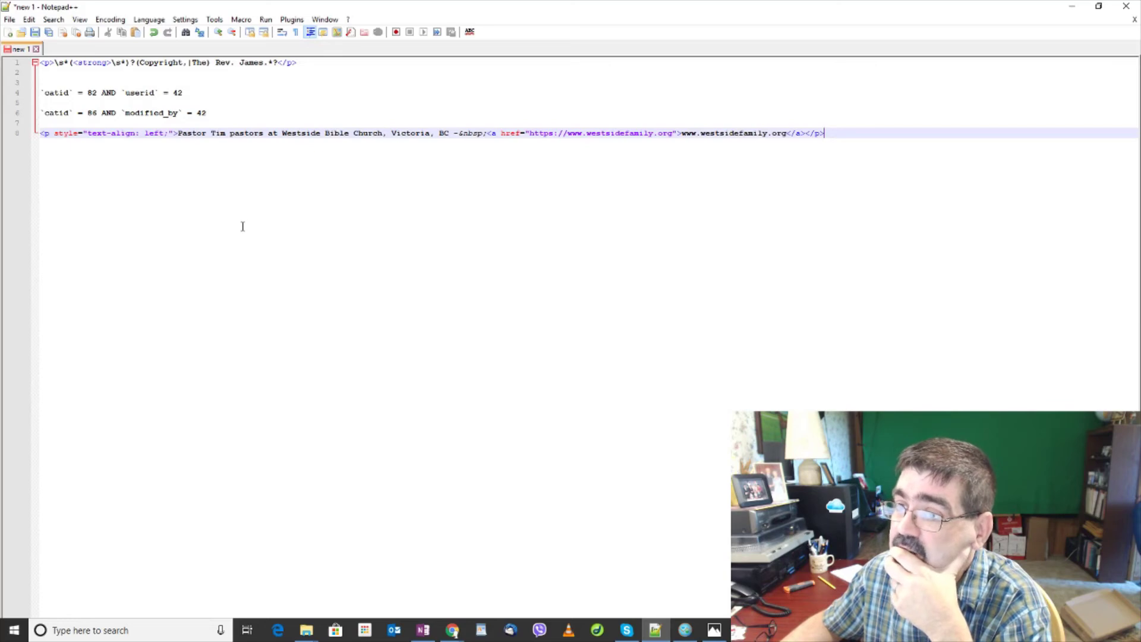
# Collapse and re-expand the foldable HTML block that starts on line 1
pyautogui.click(34, 63)
pyautogui.click(34, 63)
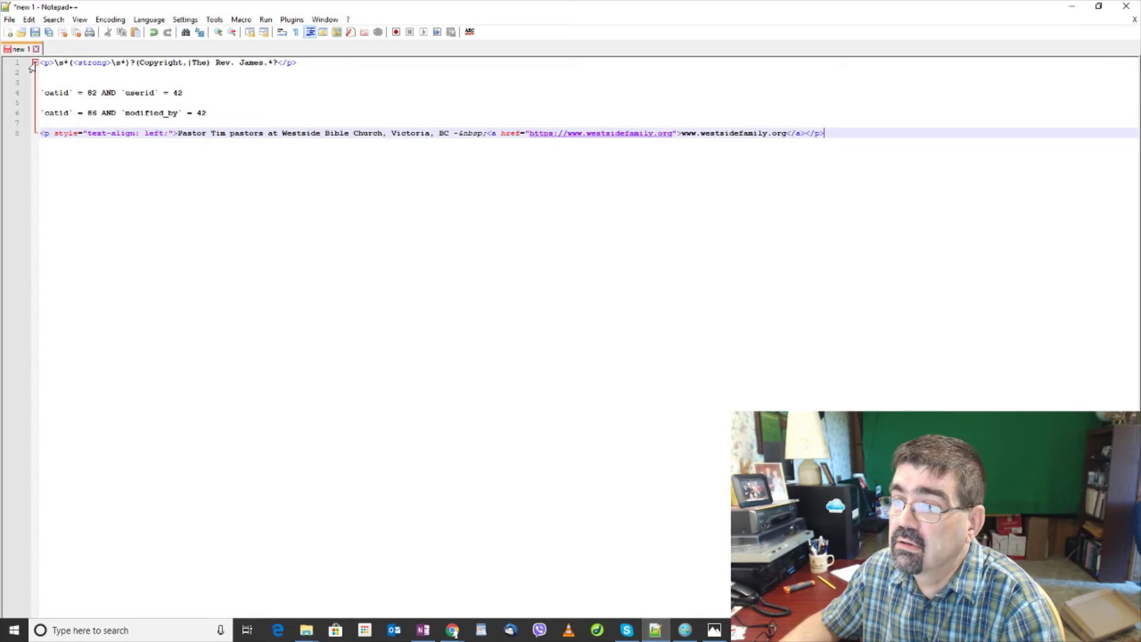
pyautogui.click(34, 63)
pyautogui.click(34, 63)
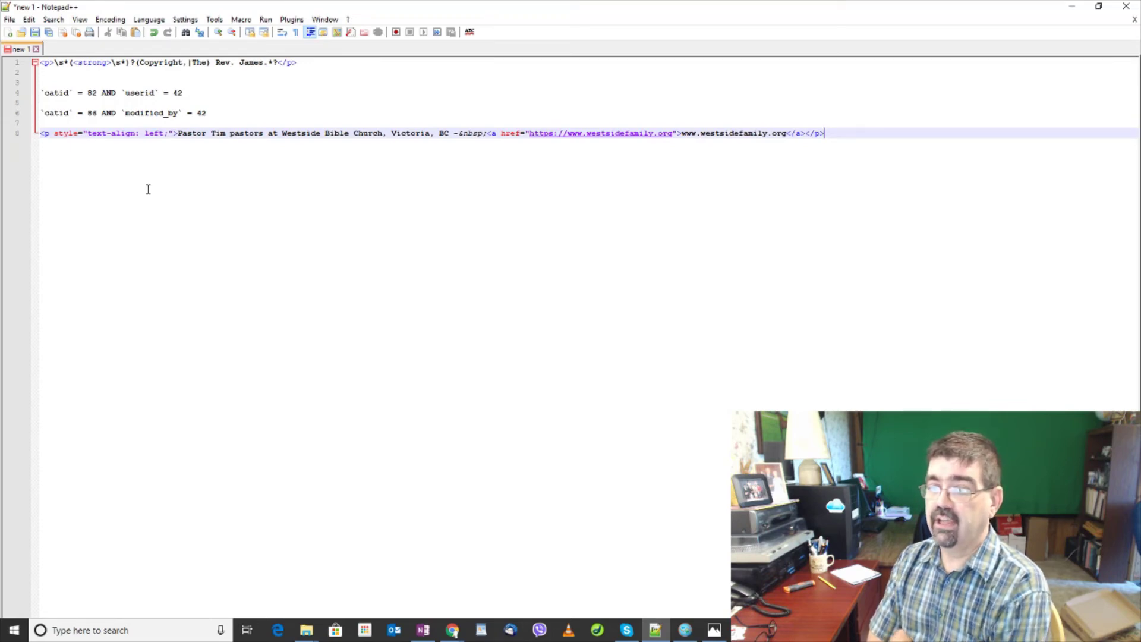
# Unpin WordPad from the Windows taskbar
pyautogui.click(481, 635)
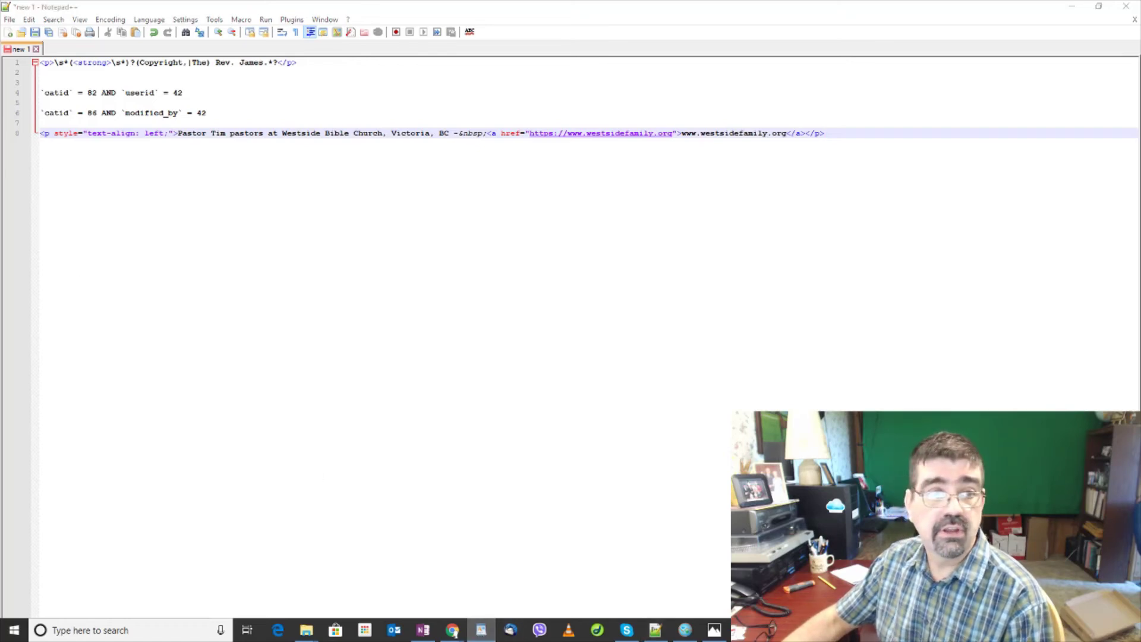
pyautogui.rightClick(481, 631)
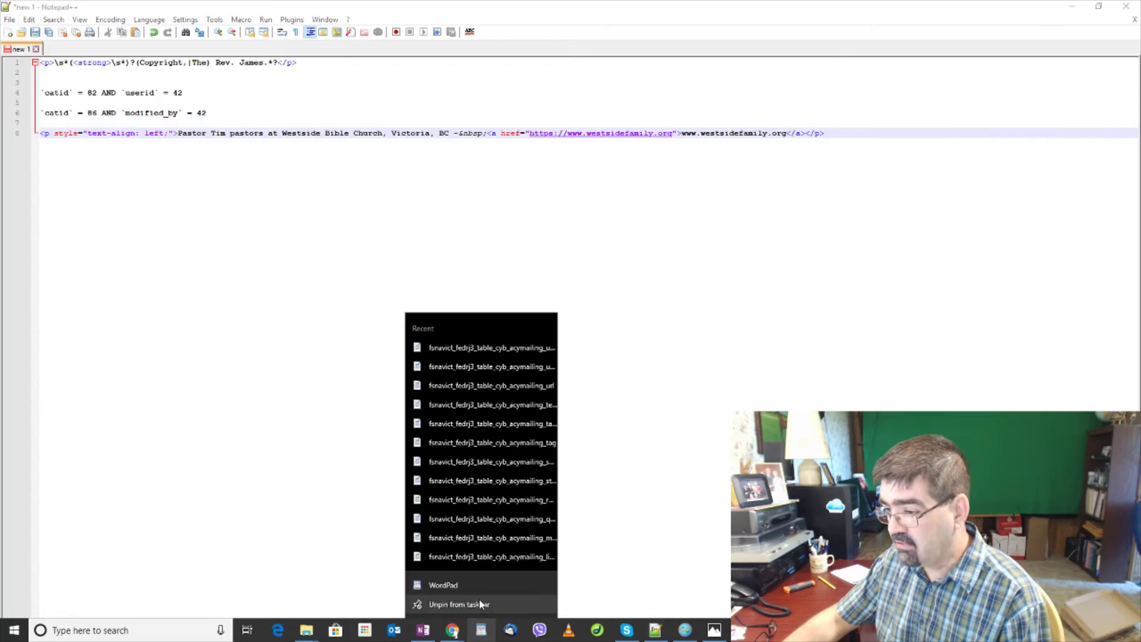
pyautogui.click(480, 604)
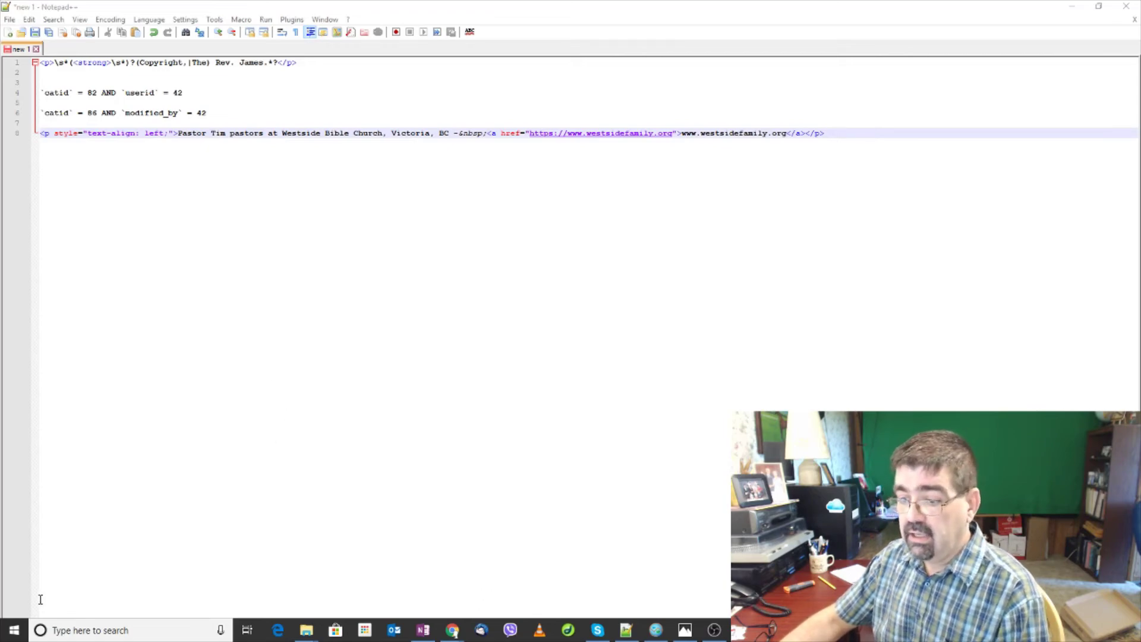
# Pin Notepad++ to the taskbar from the full app list and move its icon directly after Chrome
pyautogui.click(20, 634)
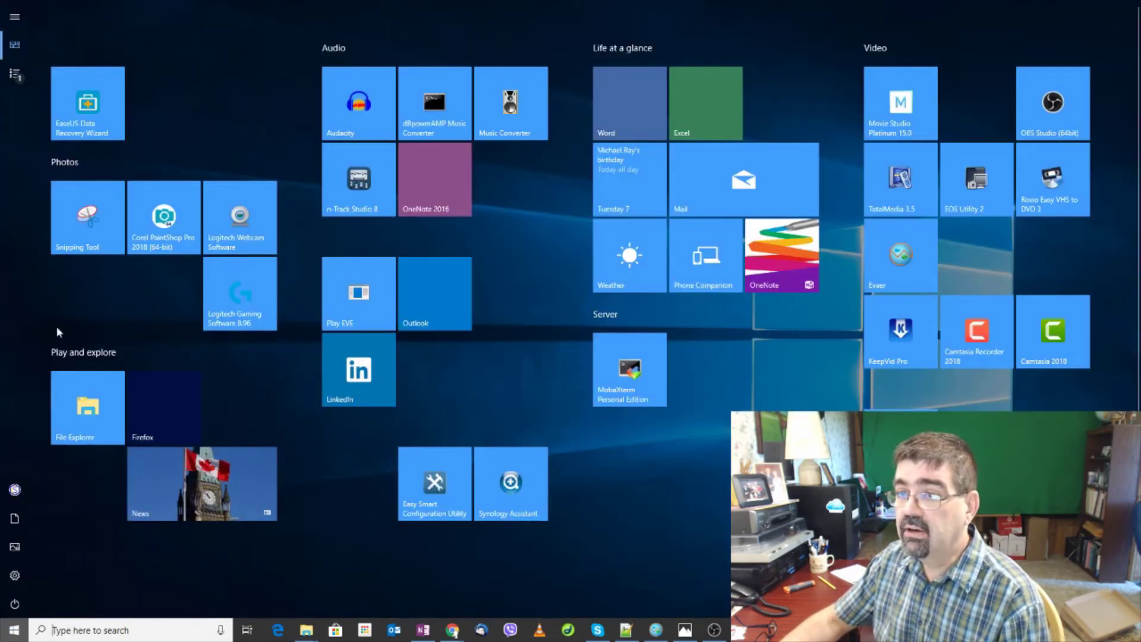
pyautogui.click(14, 73)
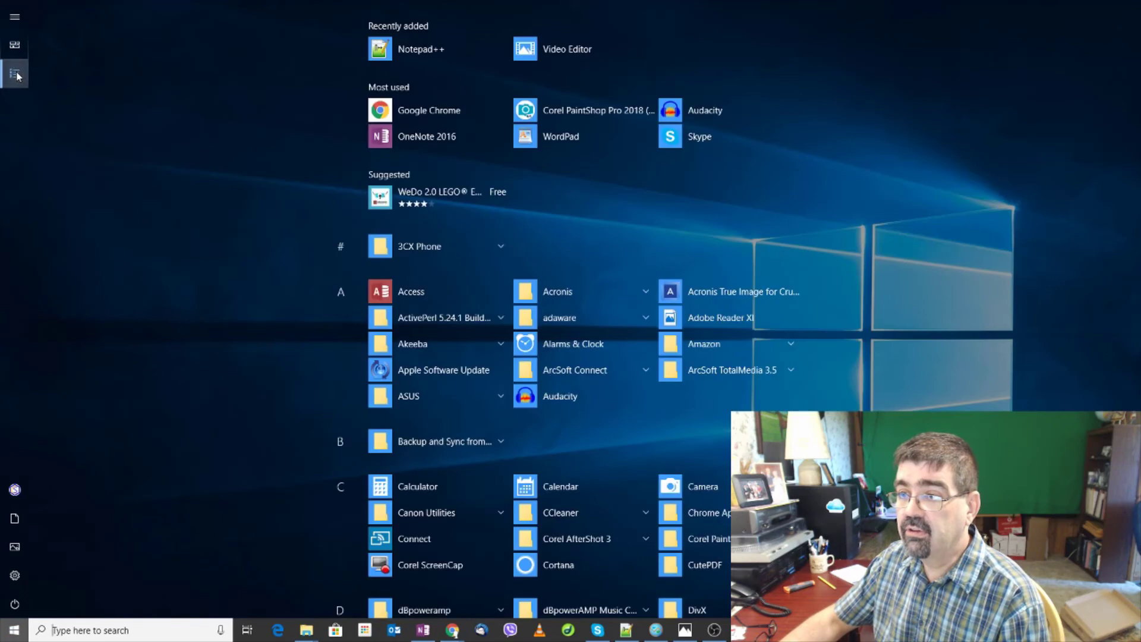
pyautogui.rightClick(423, 45)
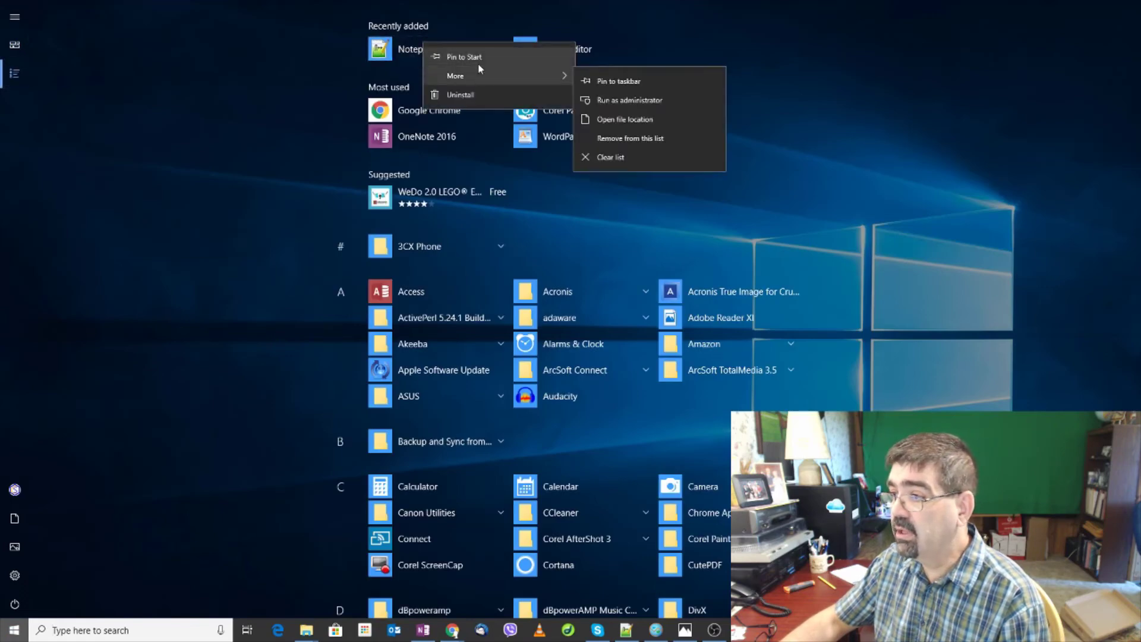
pyautogui.moveTo(484, 73)
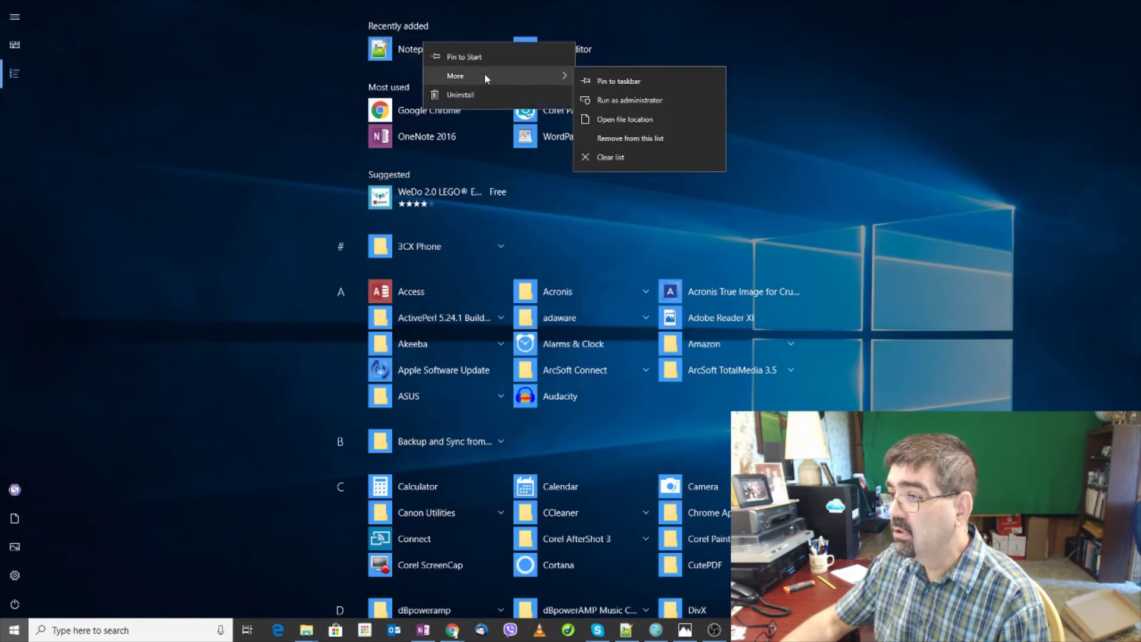
pyautogui.click(601, 80)
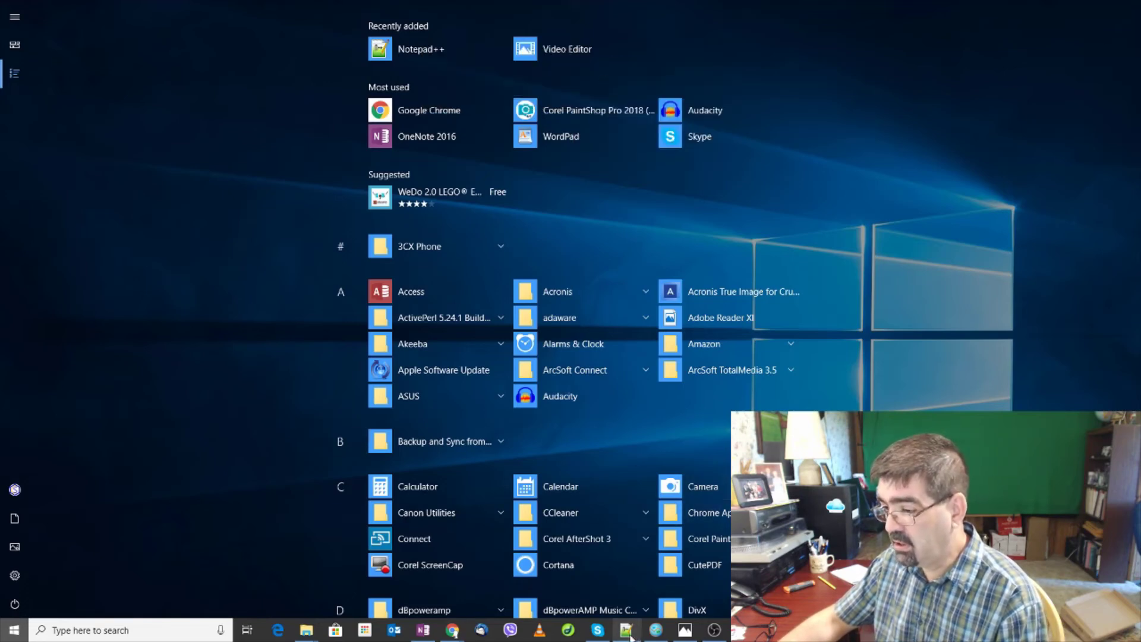
pyautogui.moveTo(626, 630); pyautogui.dragTo(482, 630)
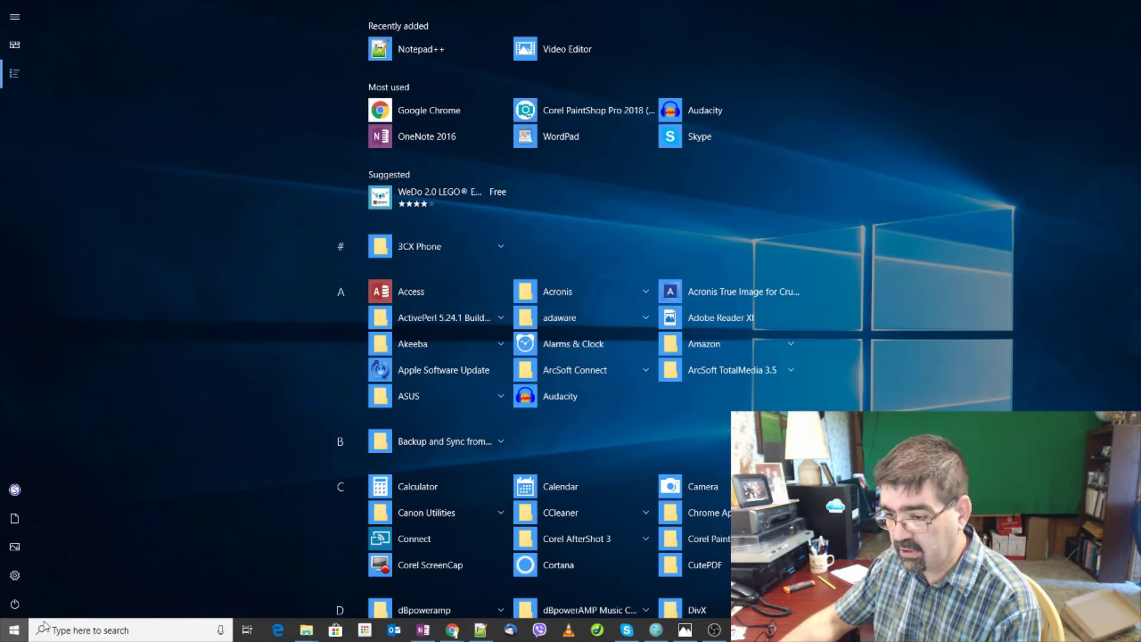
pyautogui.press('Escape')
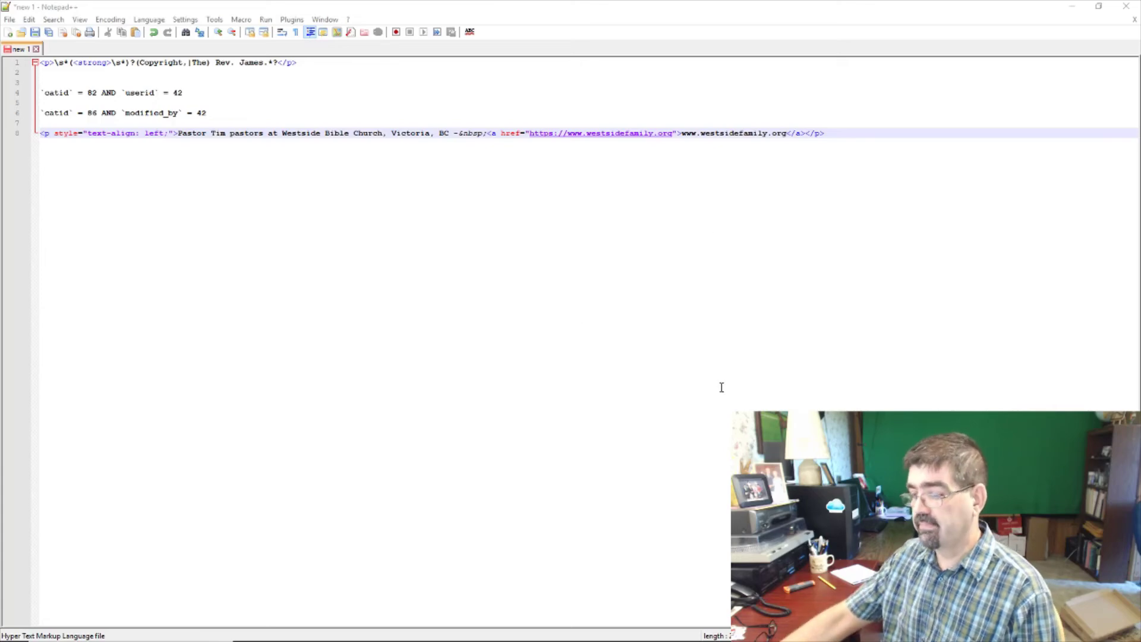
pyautogui.moveTo(452, 633)
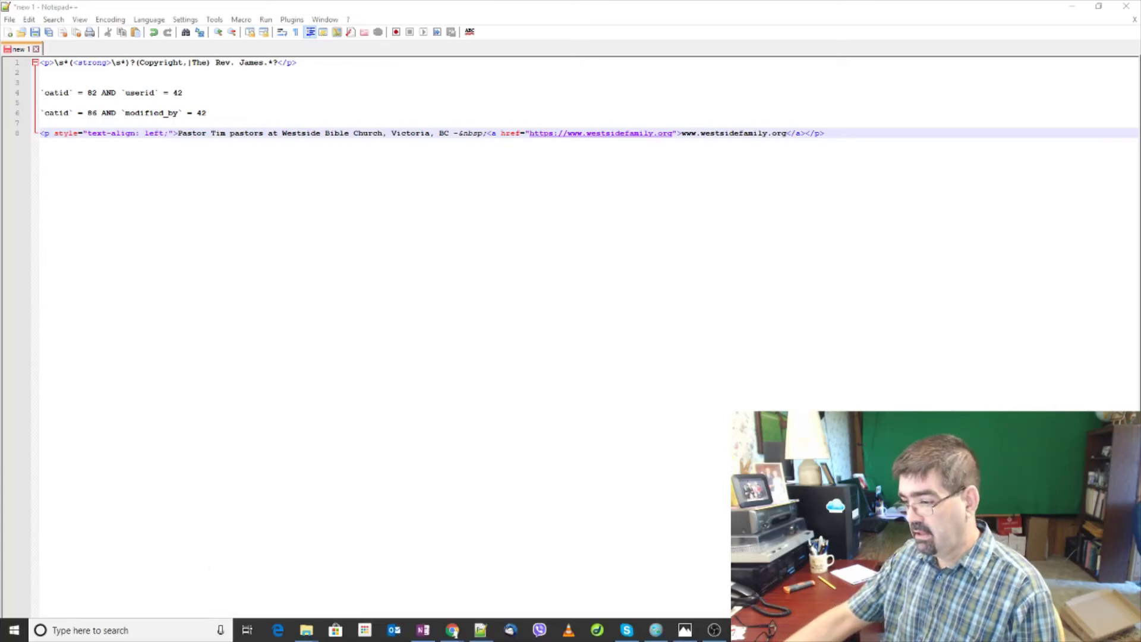
pyautogui.click(12, 632)
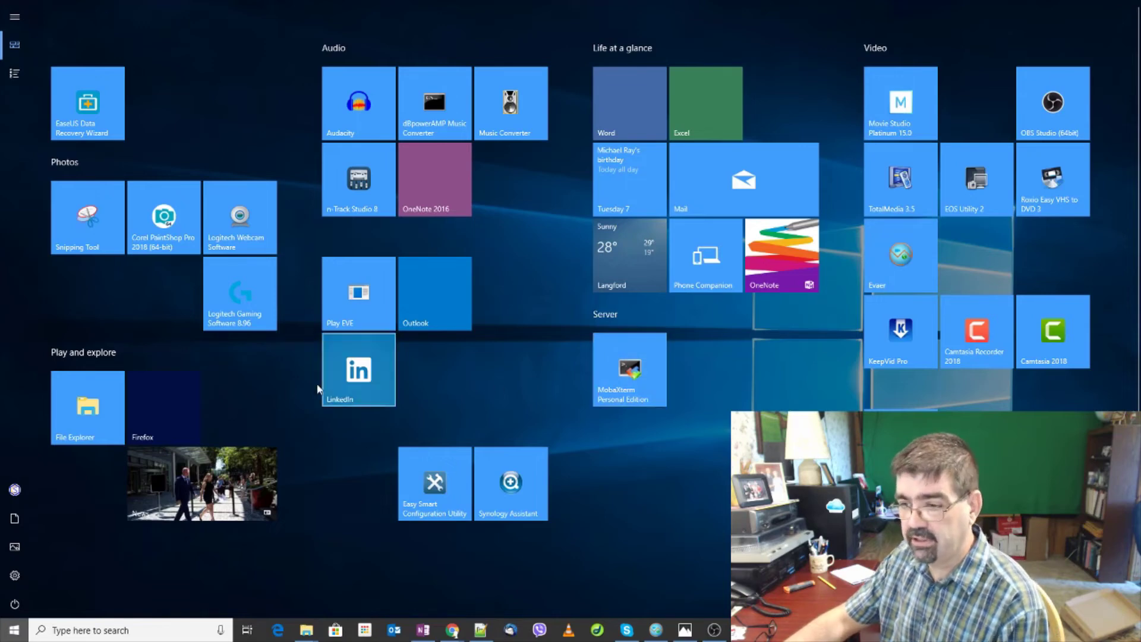
pyautogui.click(11, 631)
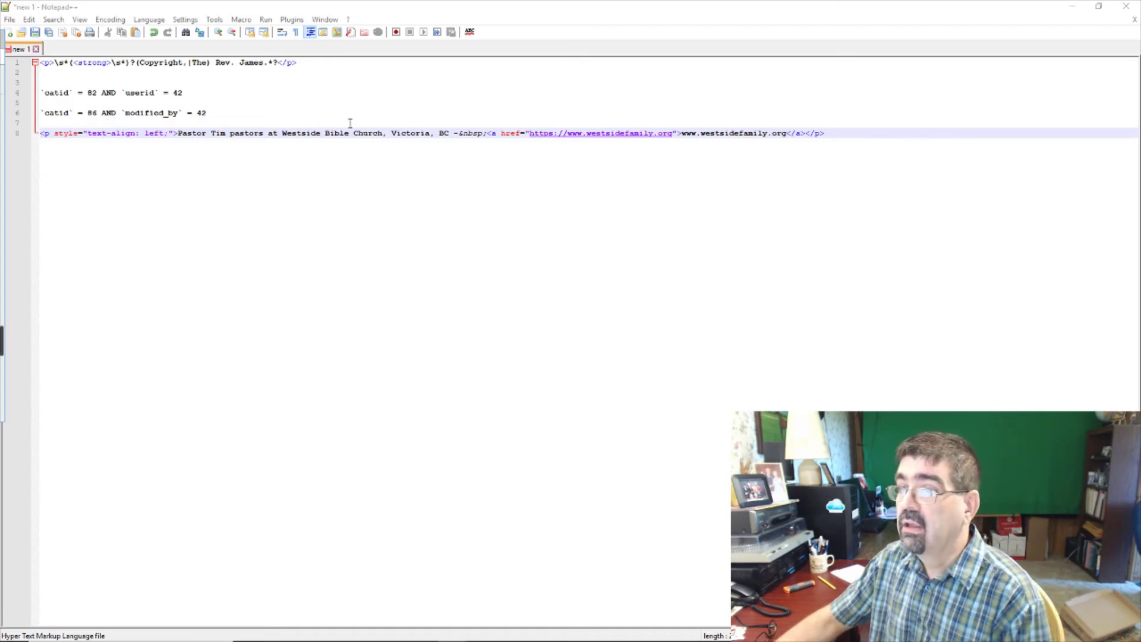
# Turn on automatic spell checking of the document with the DSpellCheck plugin and review its other commands
pyautogui.click(178, 21)
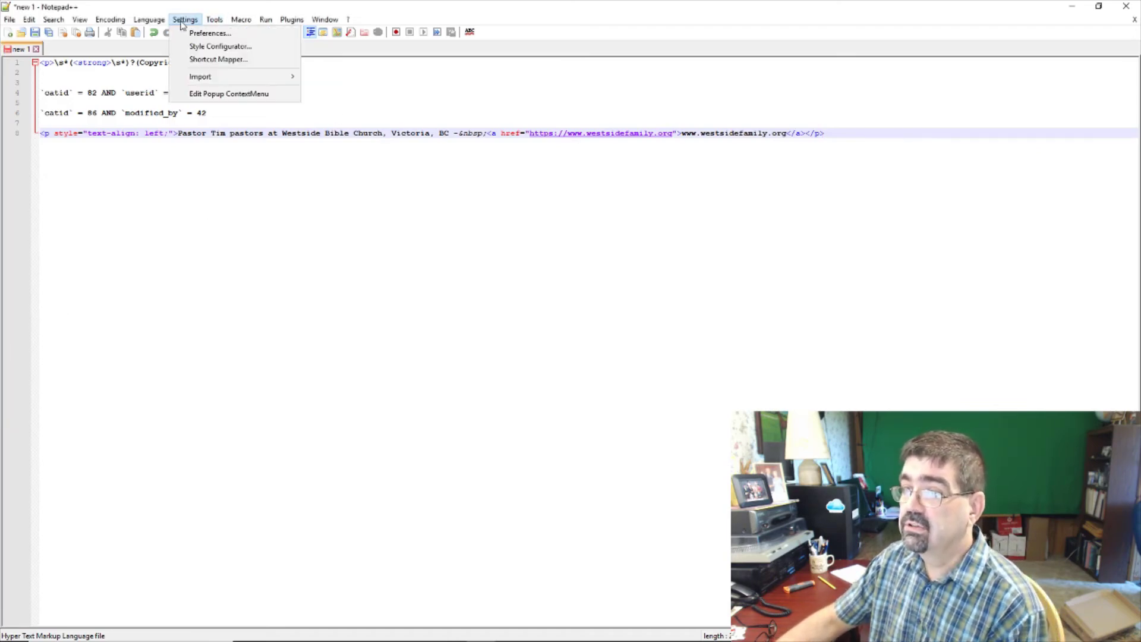
pyautogui.moveTo(293, 22)
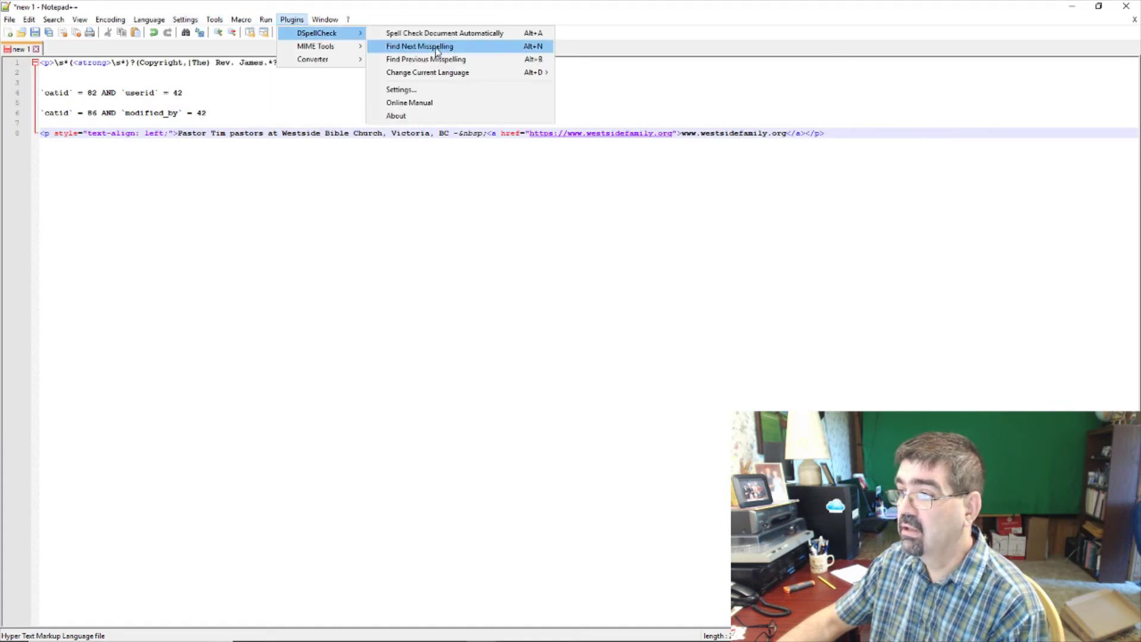
pyautogui.click(460, 34)
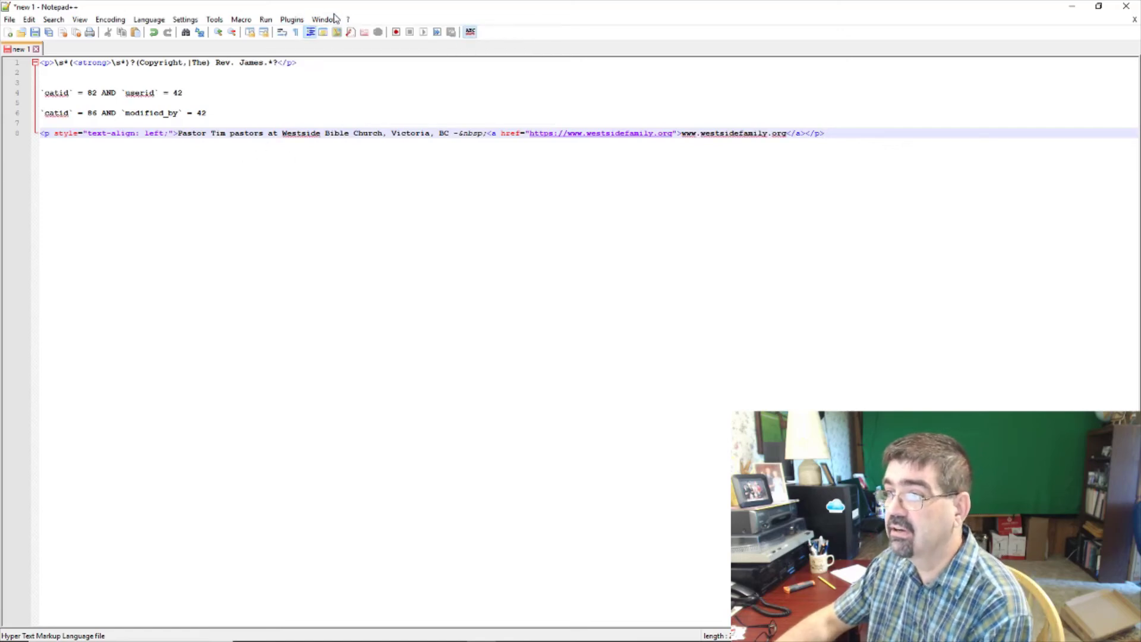
pyautogui.click(292, 19)
pyautogui.moveTo(303, 34)
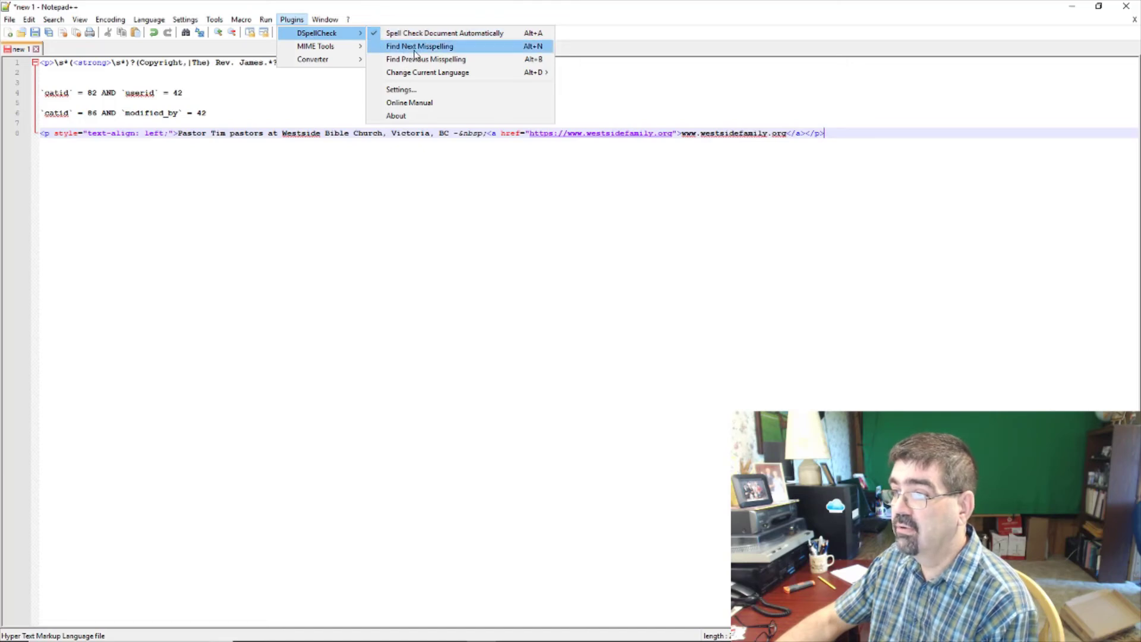
pyautogui.click(311, 226)
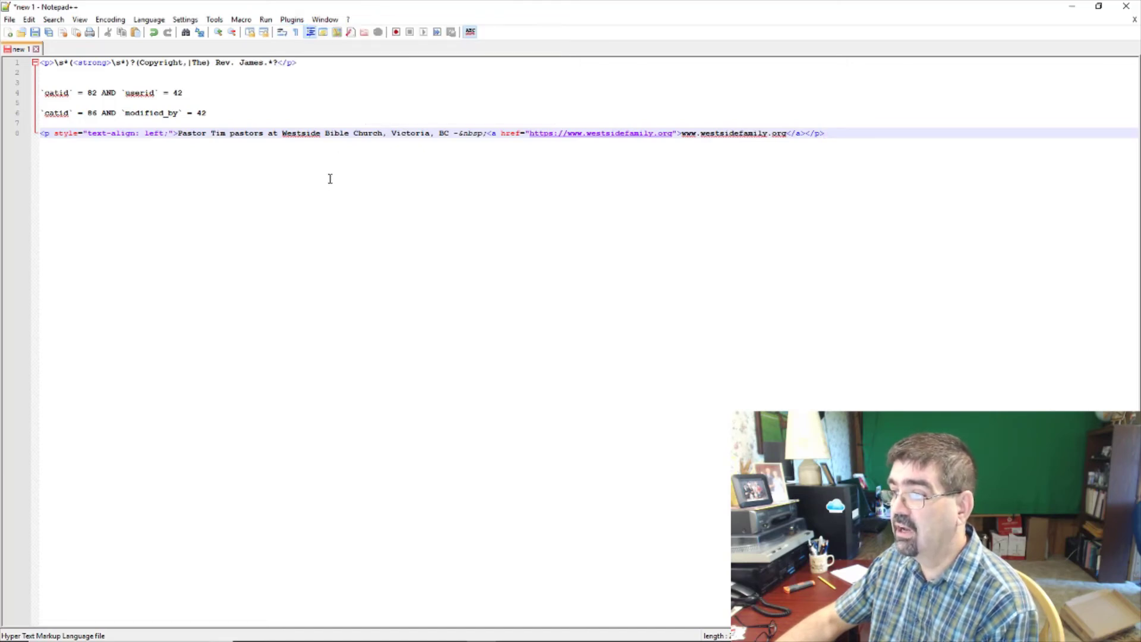
# Turn off DSpellCheck's automatic spell checking of the document
pyautogui.click(292, 19)
pyautogui.moveTo(315, 32)
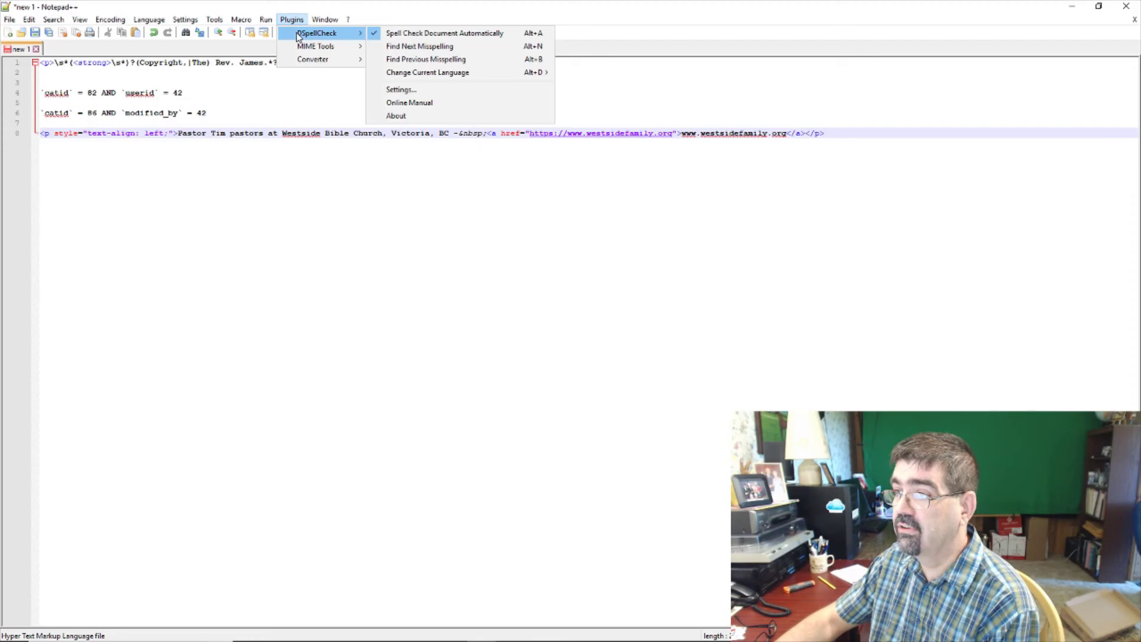
pyautogui.click(405, 34)
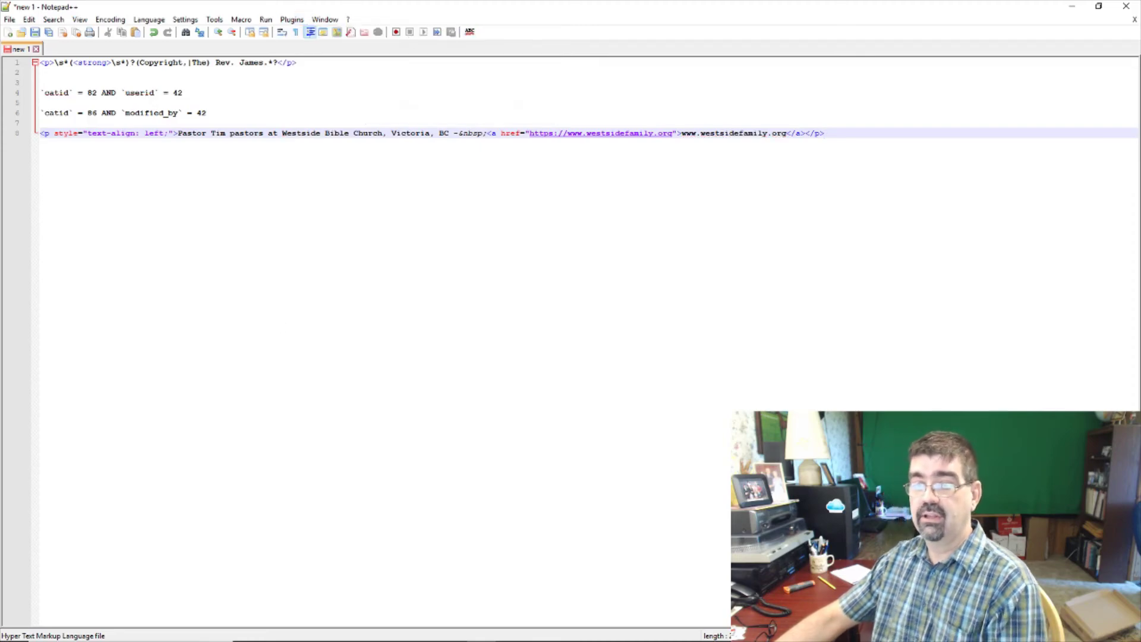